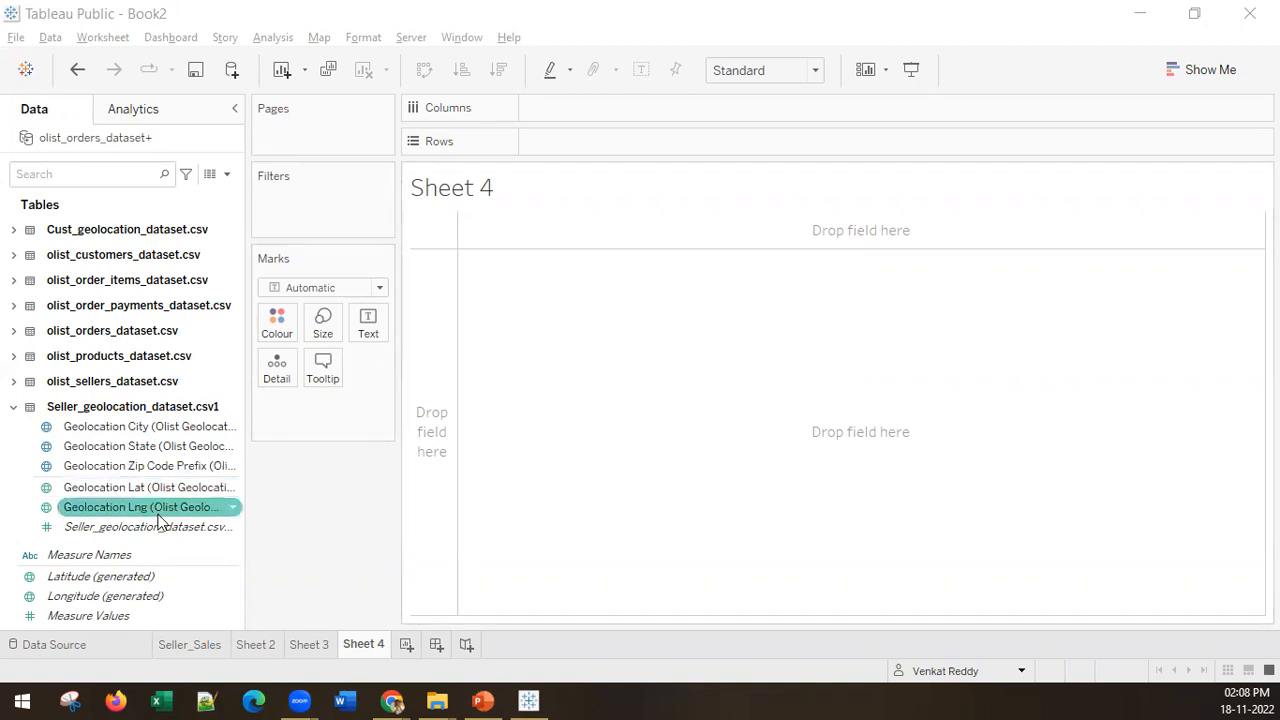
Step: Expand the olist_orders_dataset.csv table and add Order Purchase Timestamp to the columns
click(21, 339)
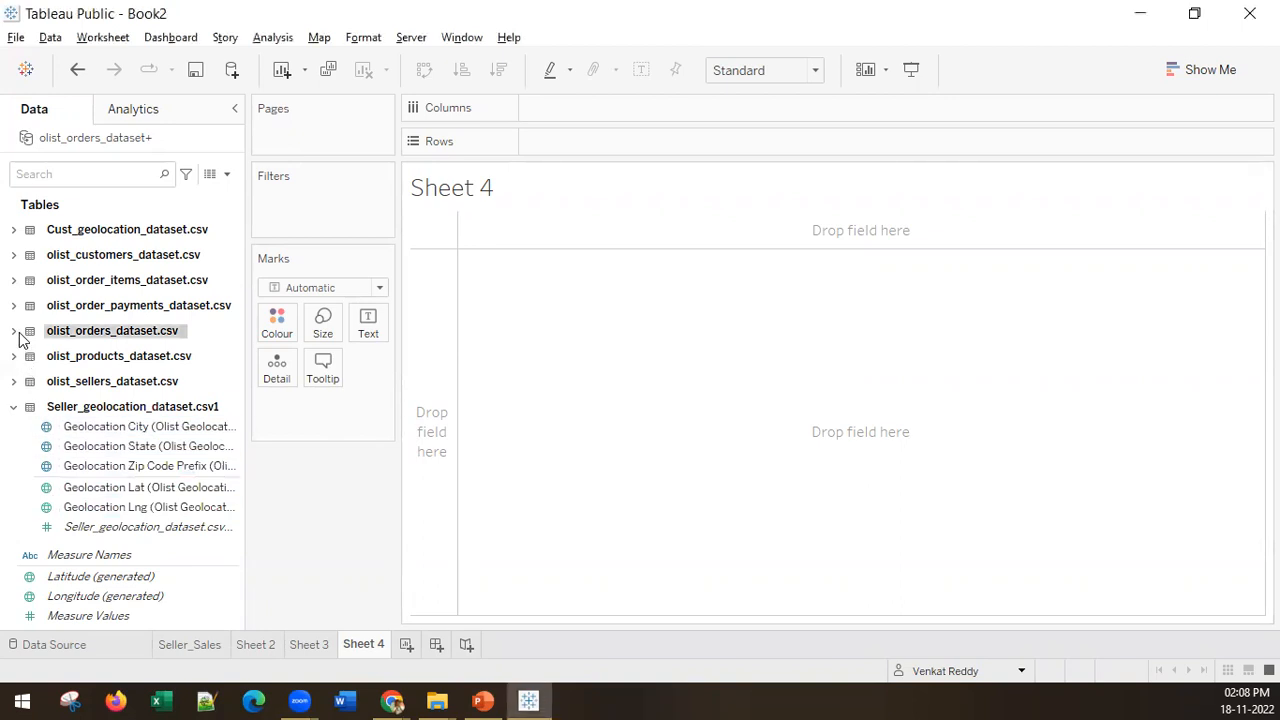
click(13, 333)
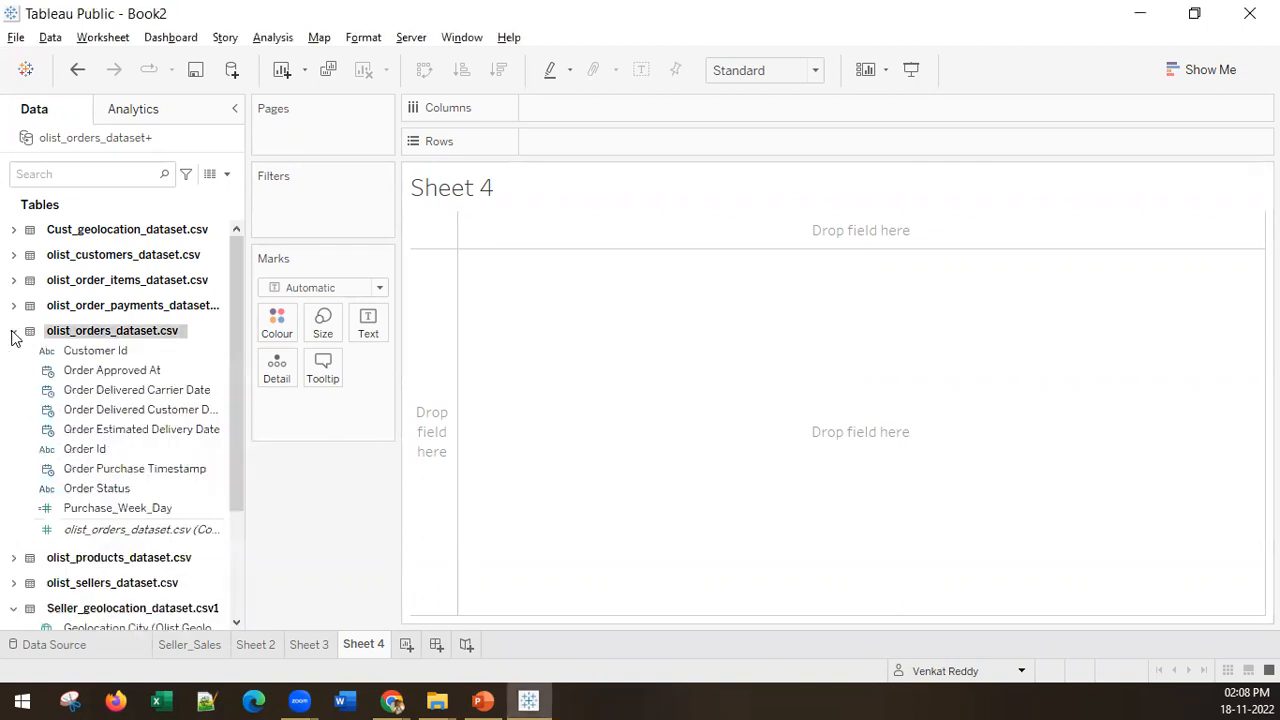
click(118, 472)
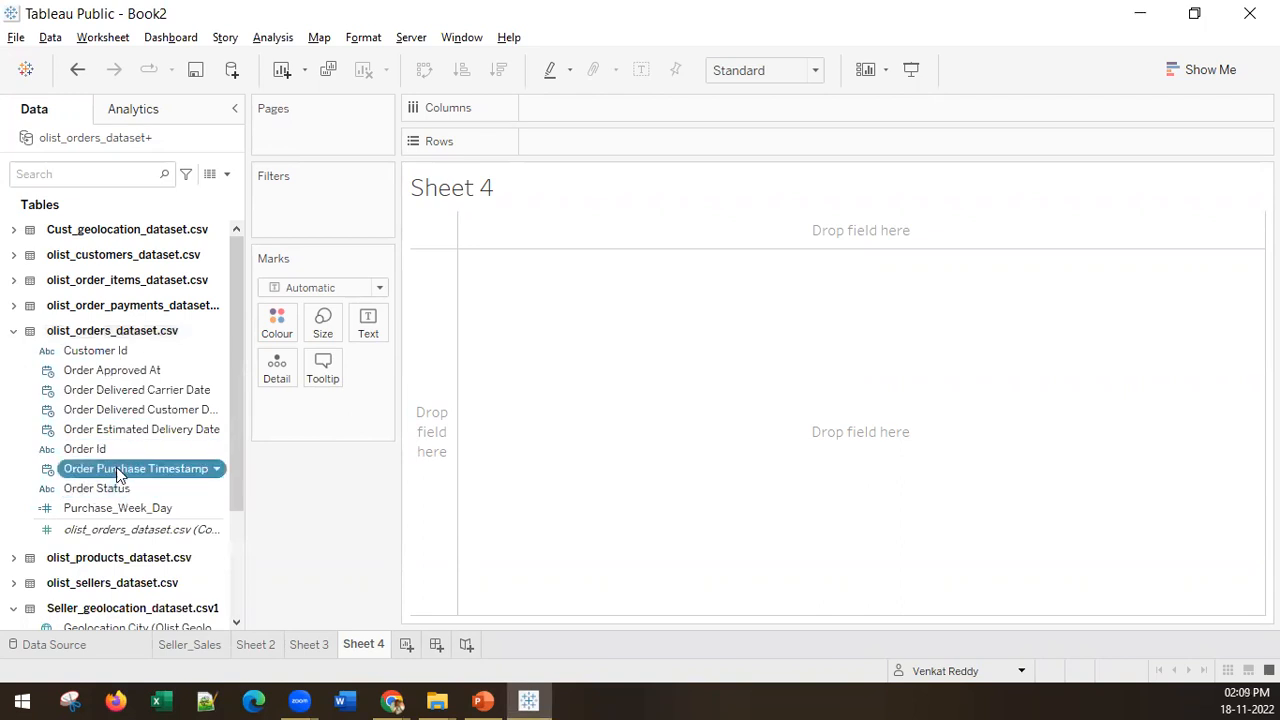
double_click(118, 472)
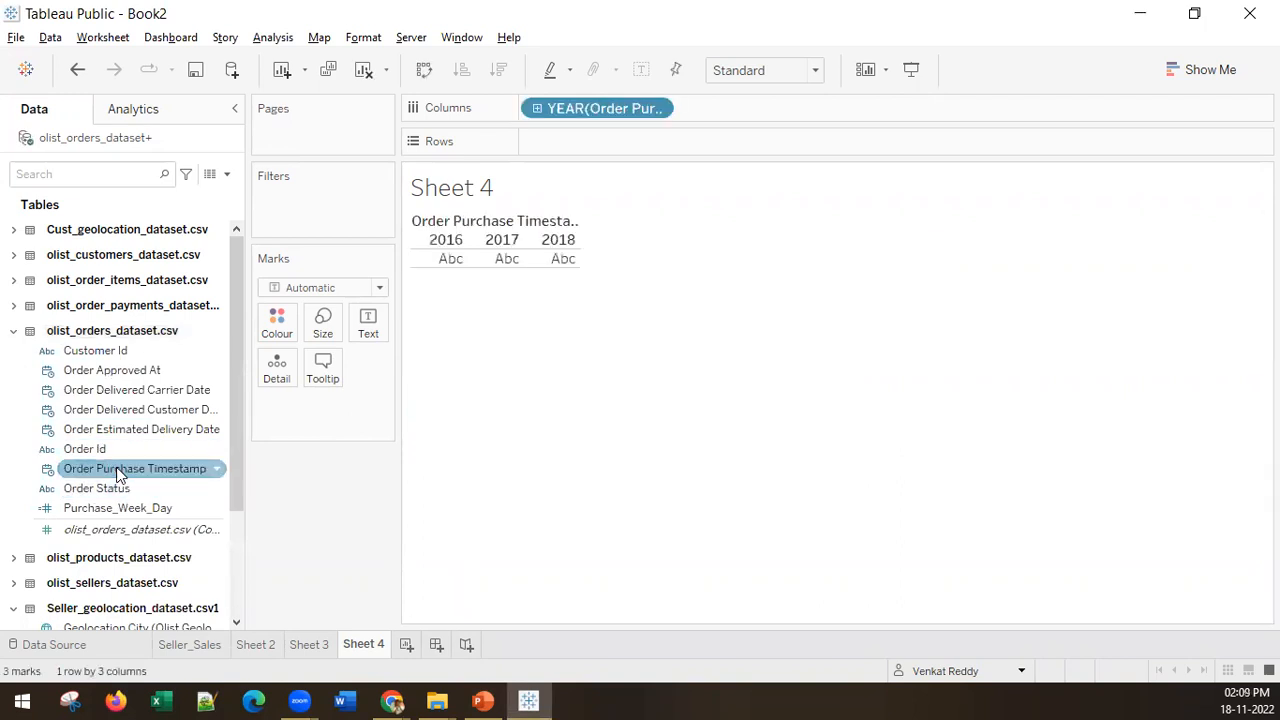
Step: Drill the order purchase date in the columns down to quarter, month and day
click(537, 109)
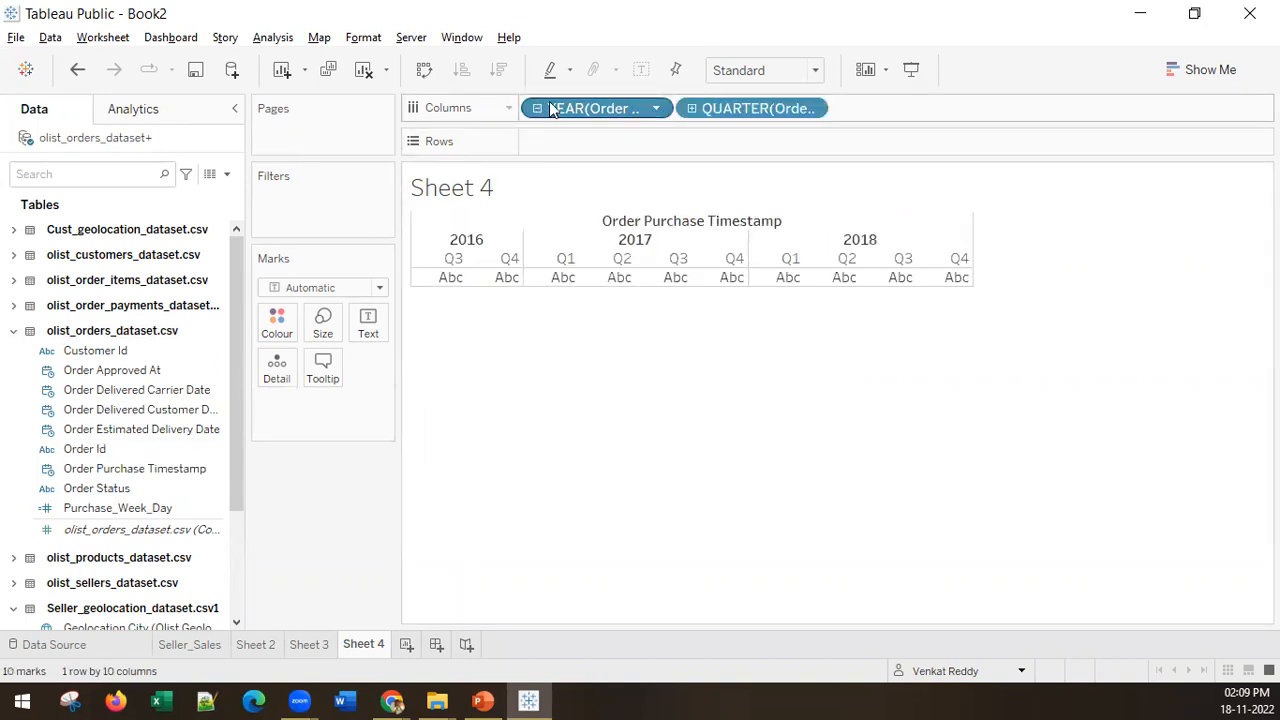
click(691, 109)
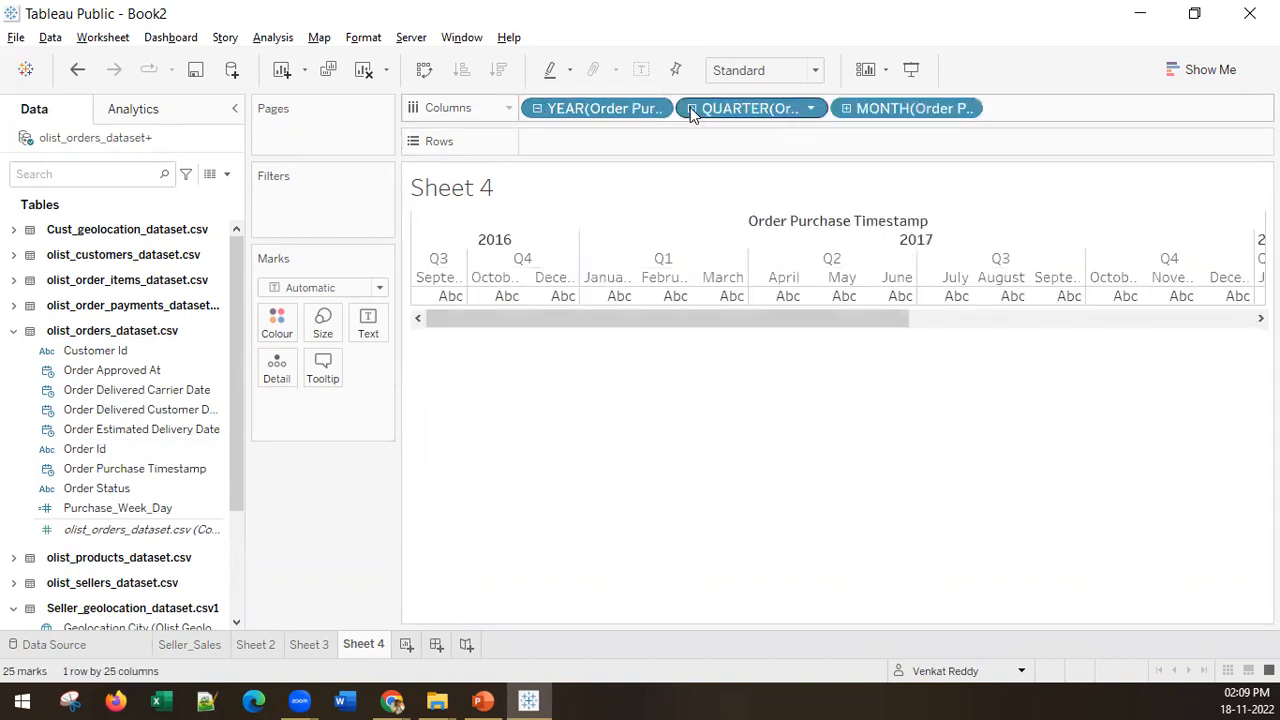
click(846, 109)
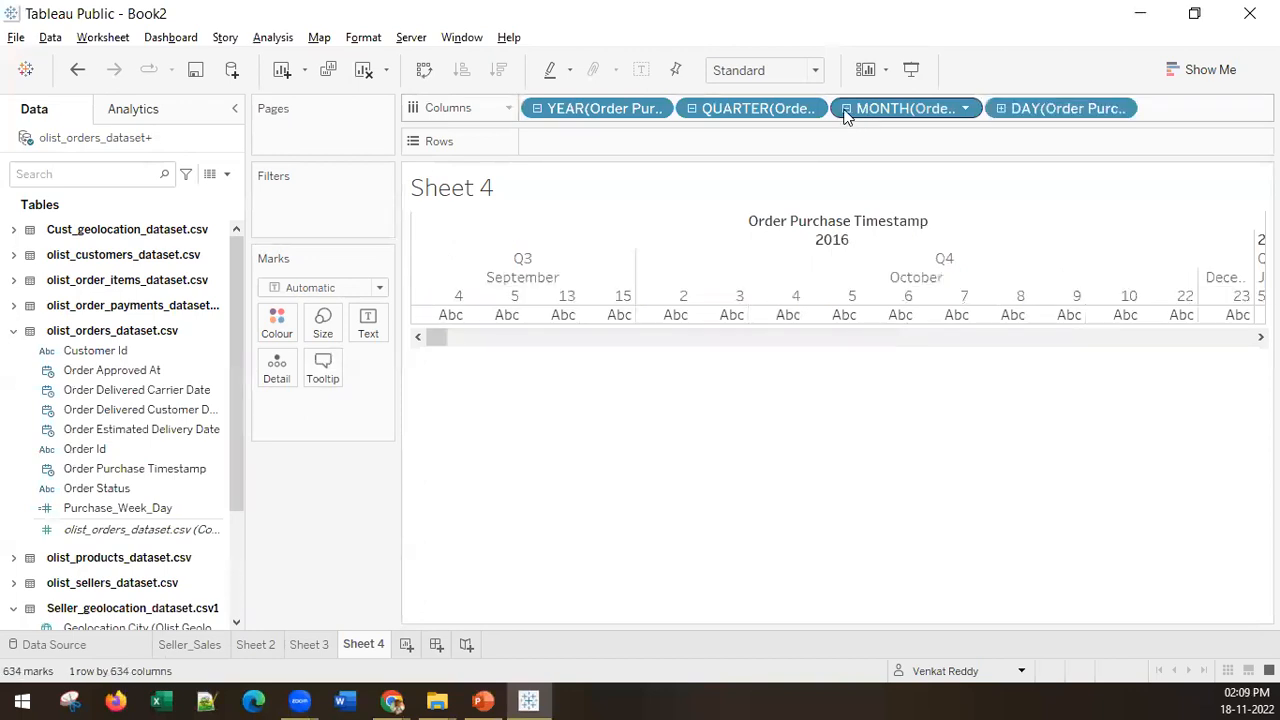
Step: Change the date part of the first order purchase field in the columns to Quarter
click(656, 110)
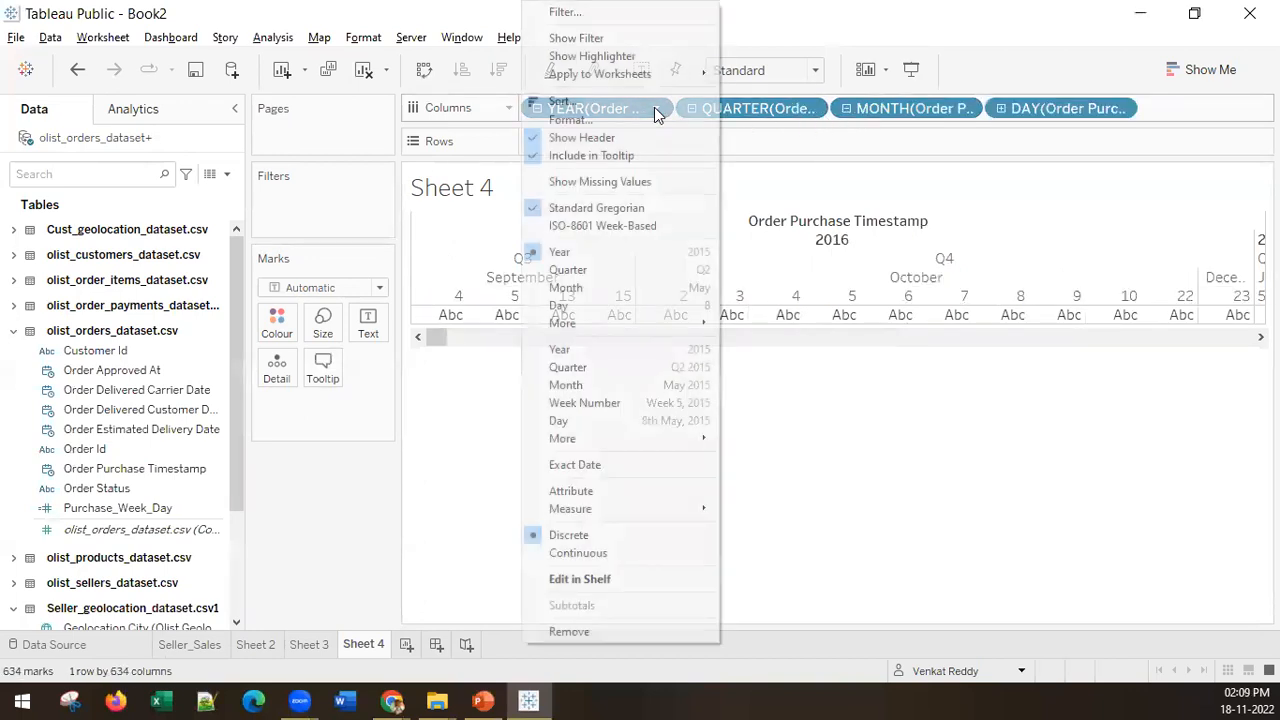
click(619, 272)
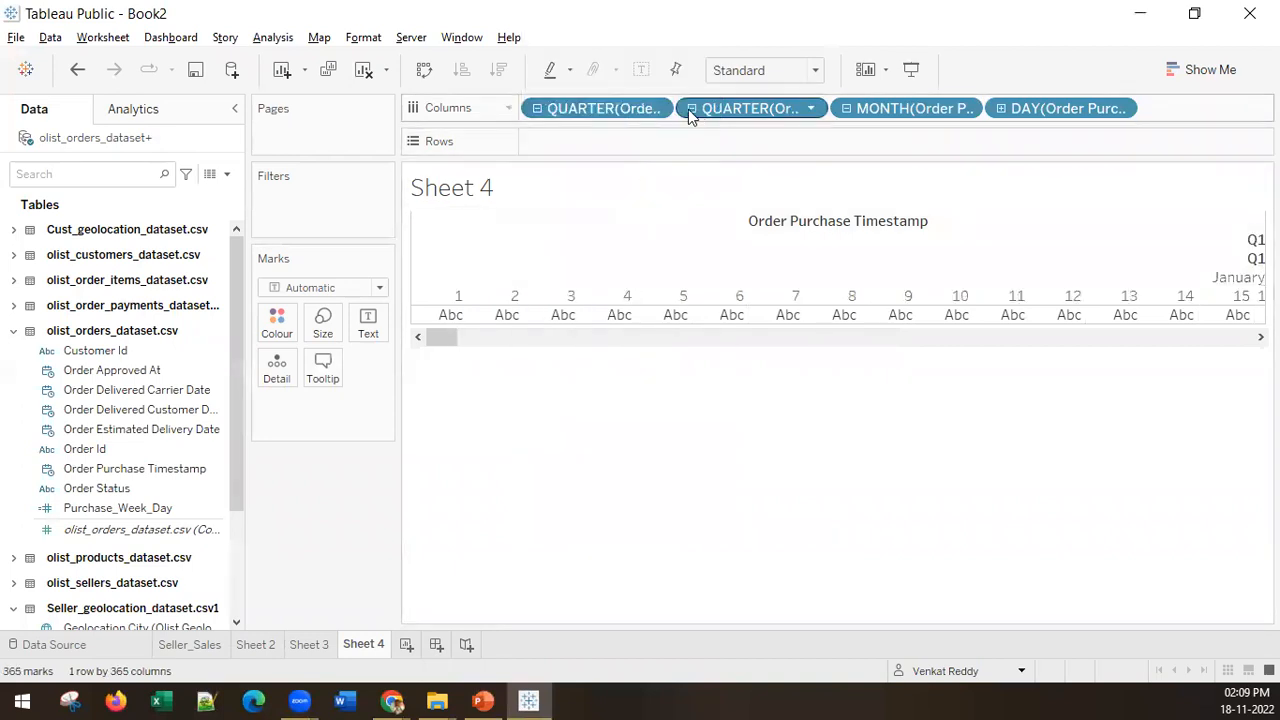
click(656, 110)
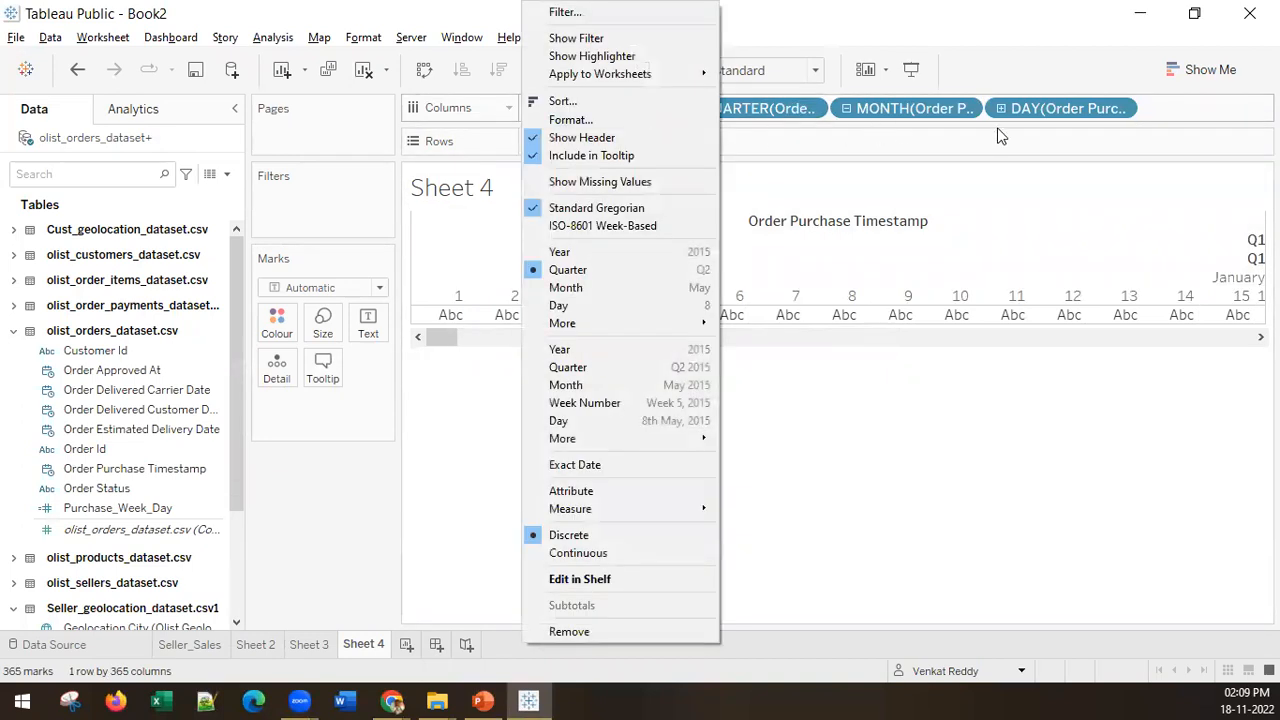
click(887, 122)
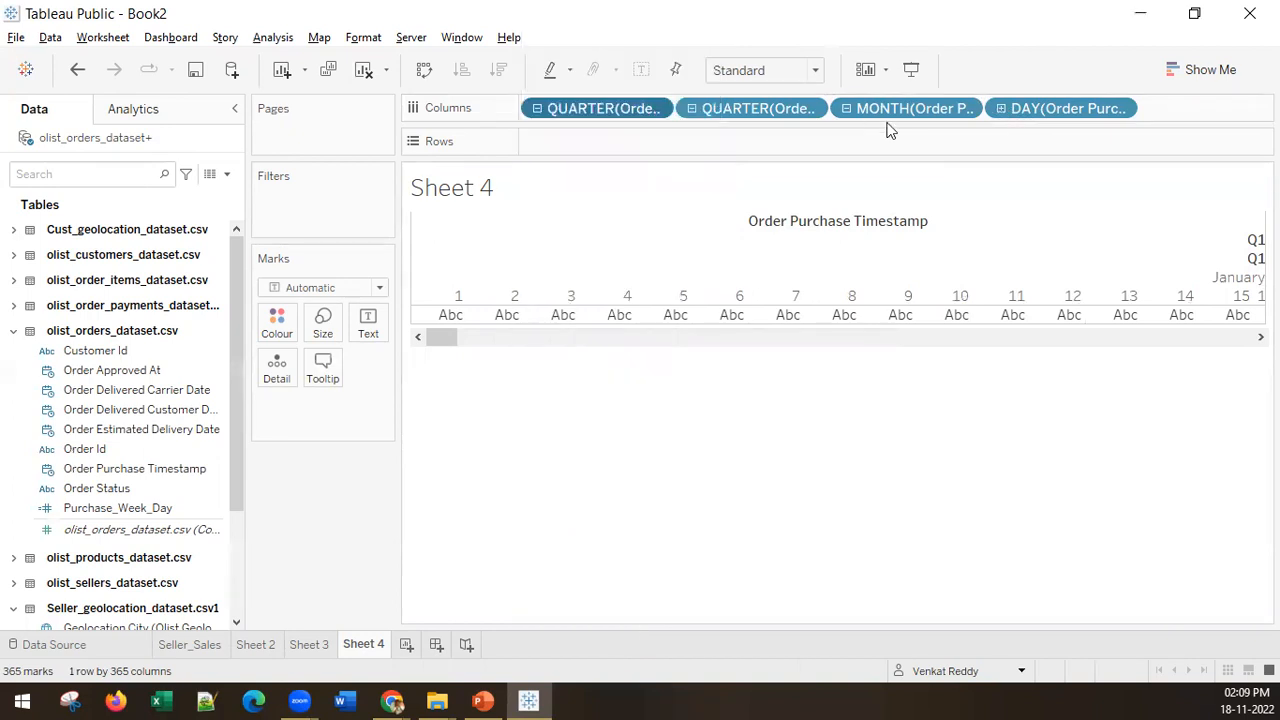
Step: Collapse the date levels, drill the first quarter field into month, and remove all order purchase date fields from the columns
click(691, 108)
click(691, 108)
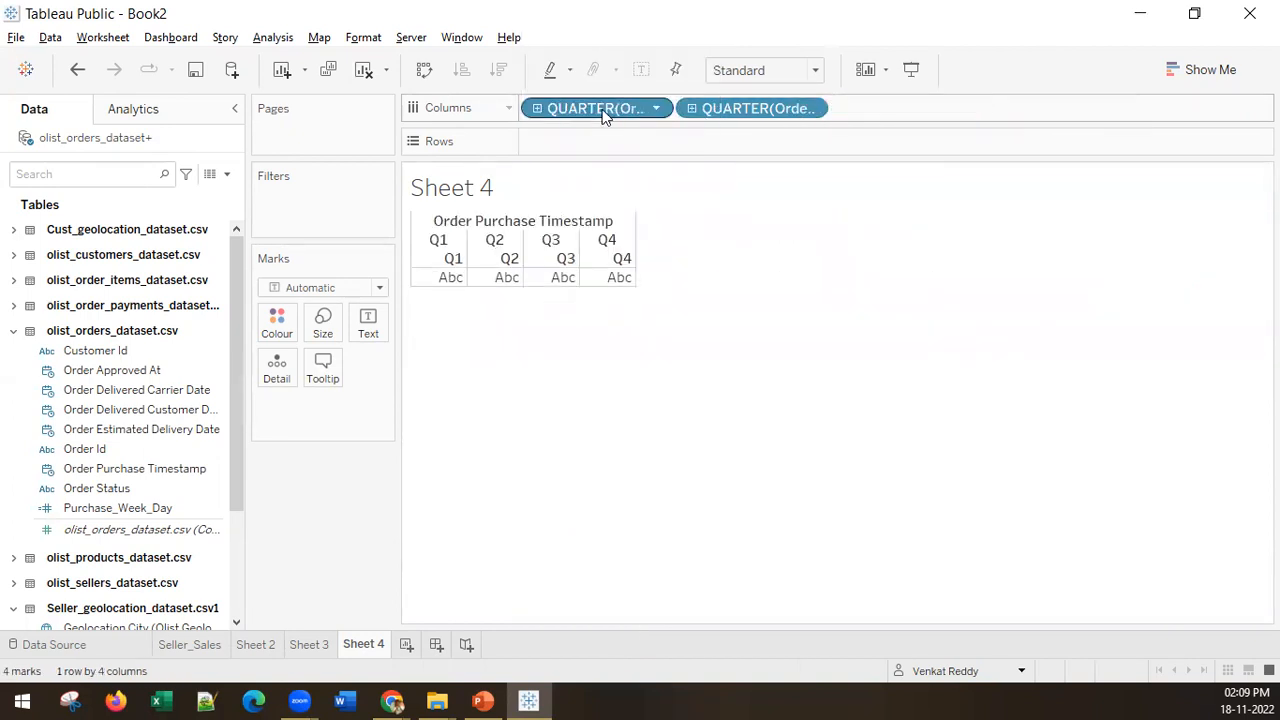
click(537, 112)
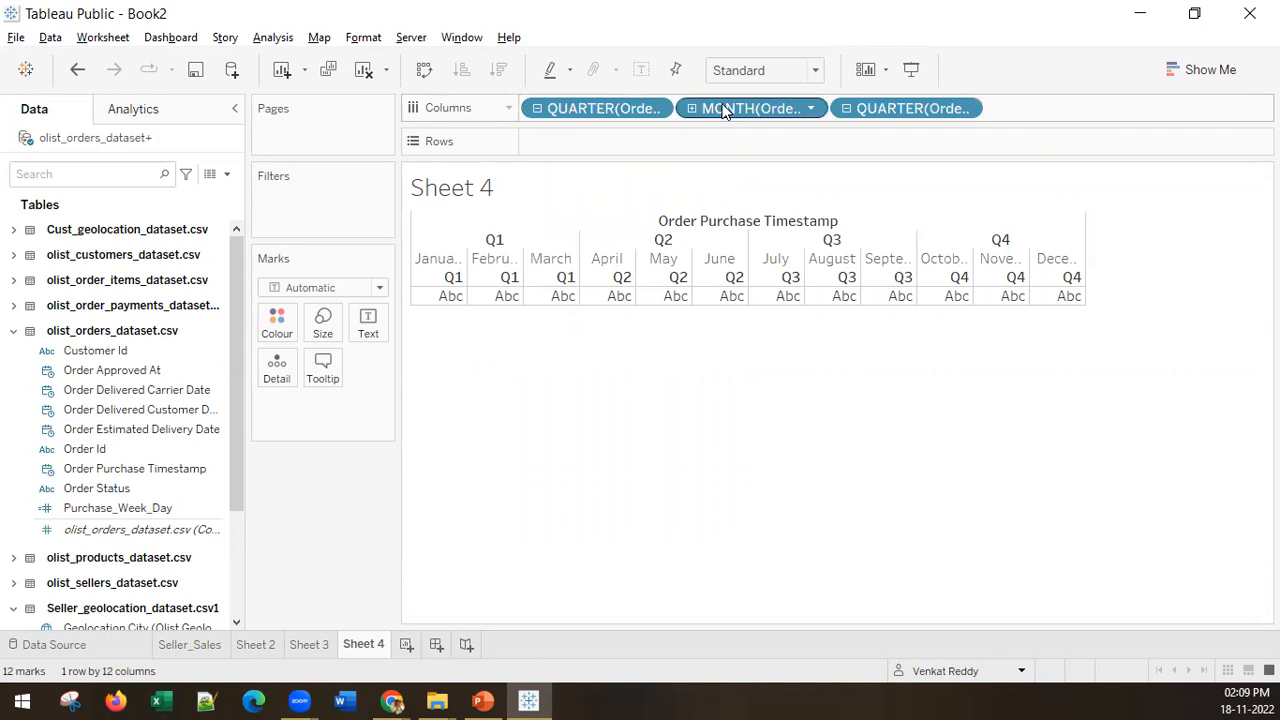
drag(723, 106, 872, 111)
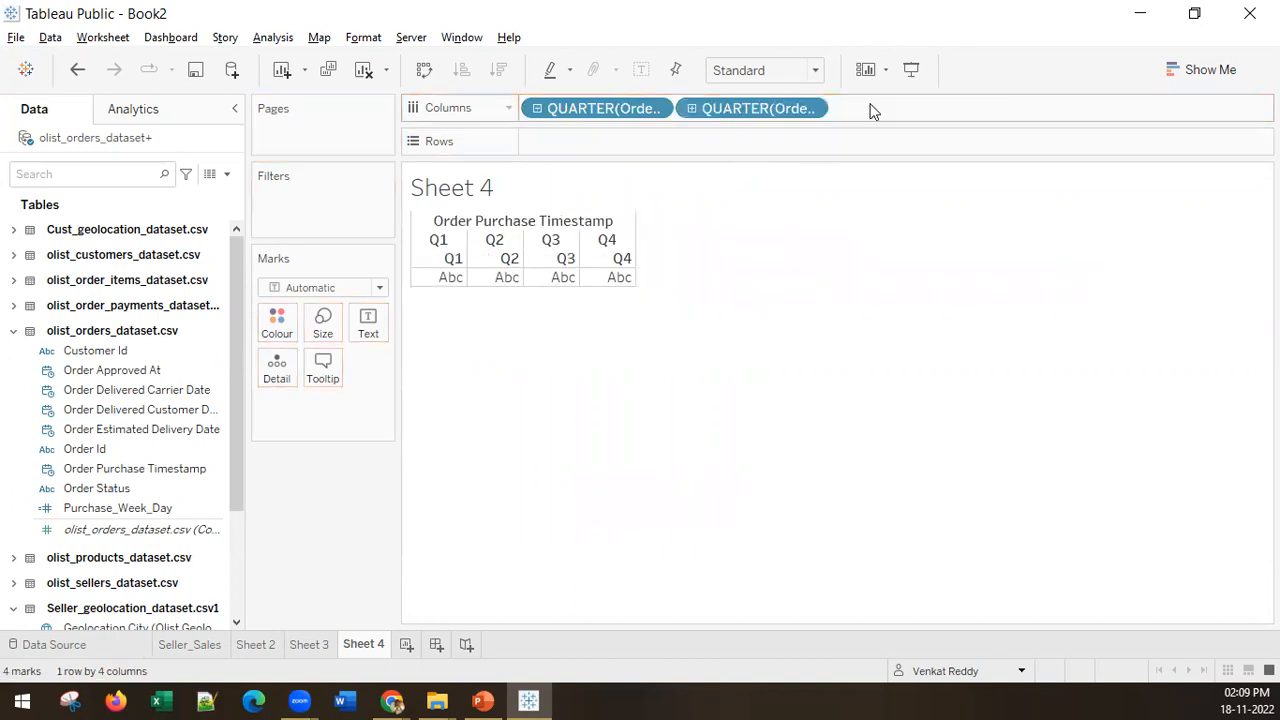
drag(793, 111, 686, 457)
drag(613, 111, 546, 420)
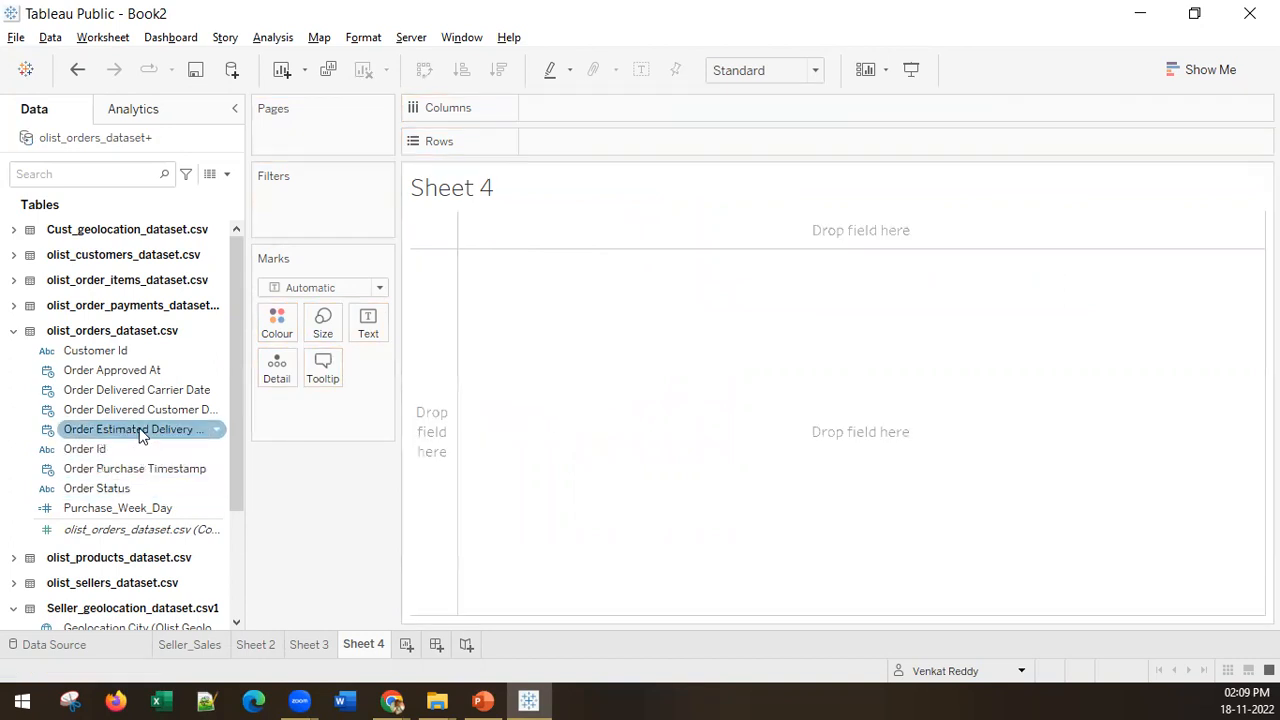
Step: Place Order Purchase Timestamp on the columns and switch its date part to Quarter and finally to Month
click(137, 468)
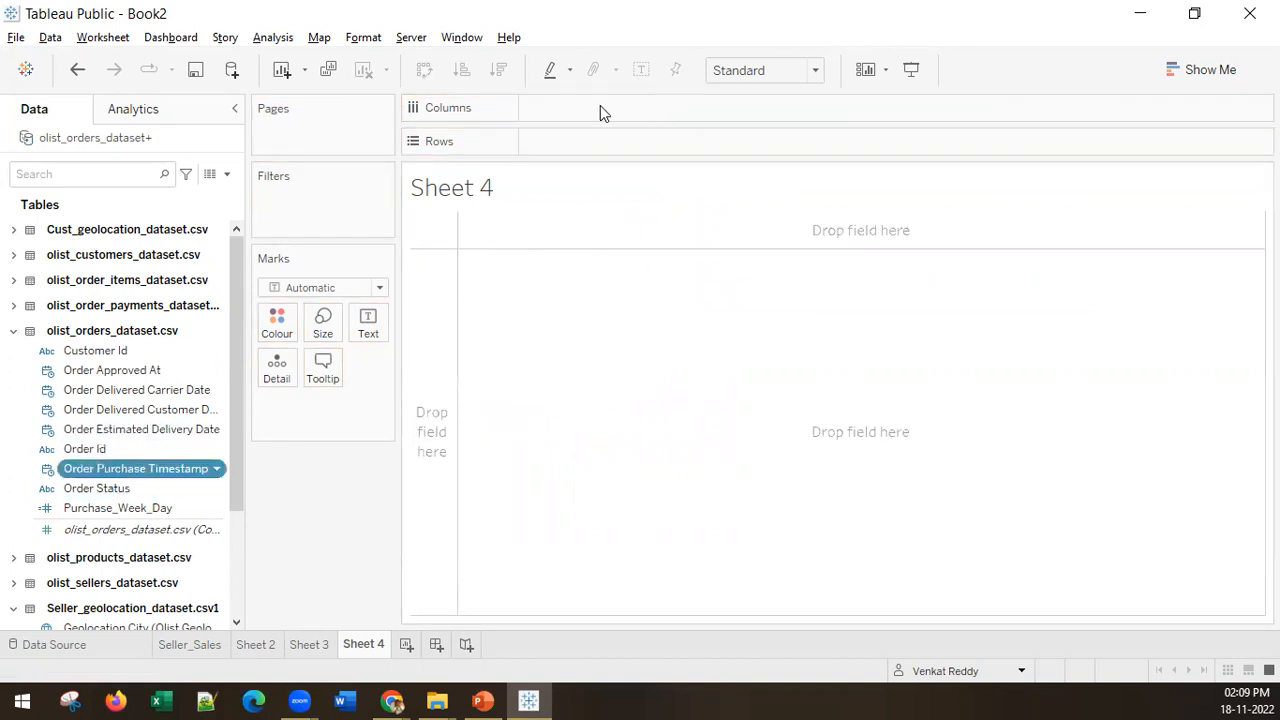
drag(600, 113, 605, 112)
click(652, 112)
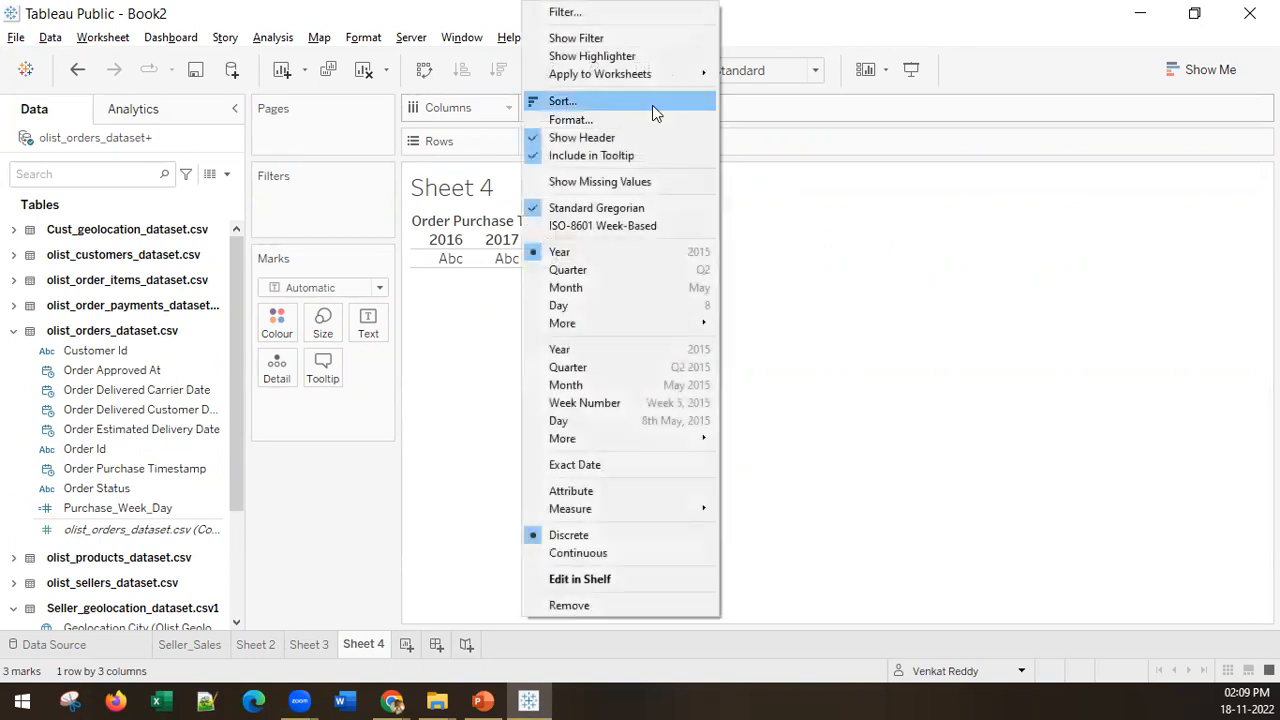
click(592, 270)
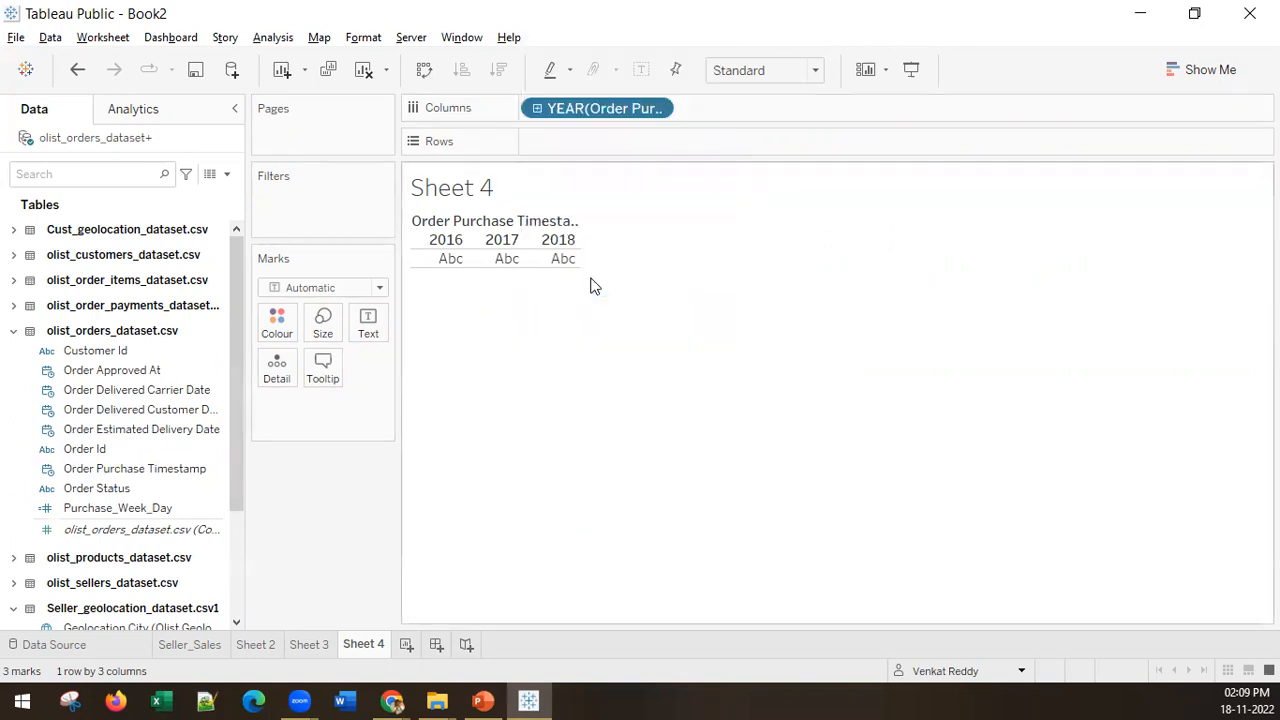
click(654, 109)
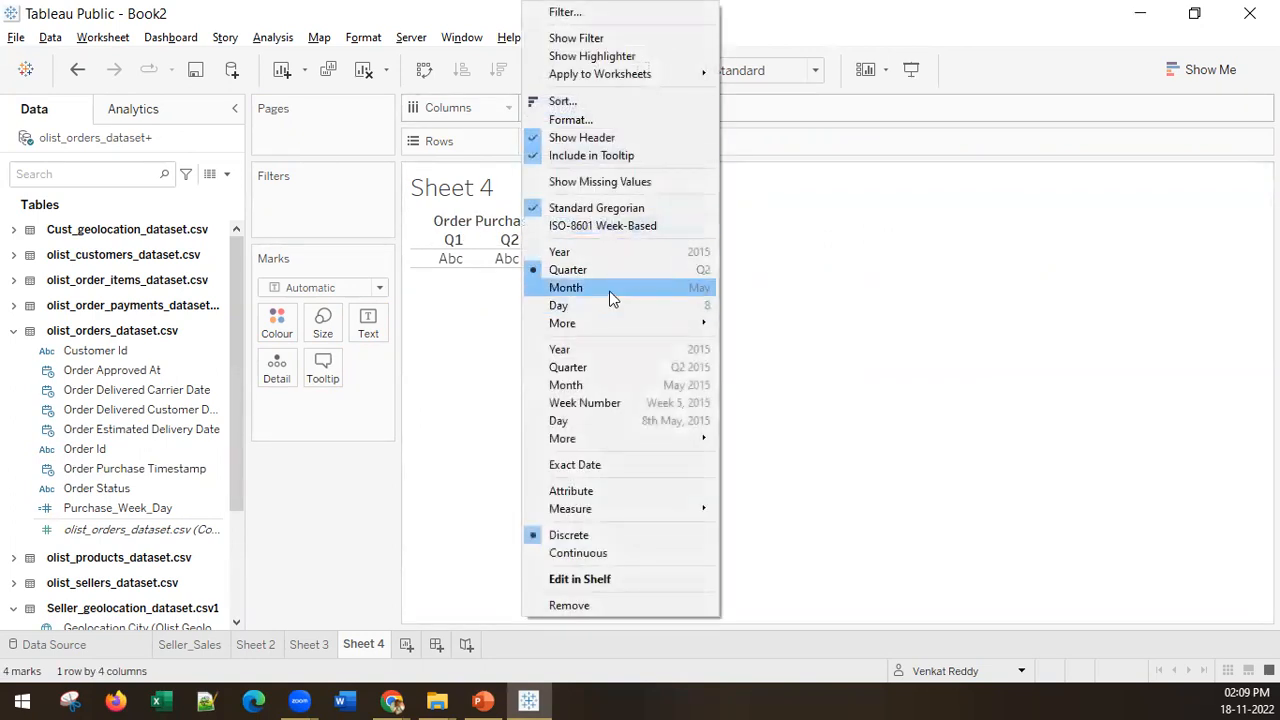
click(612, 297)
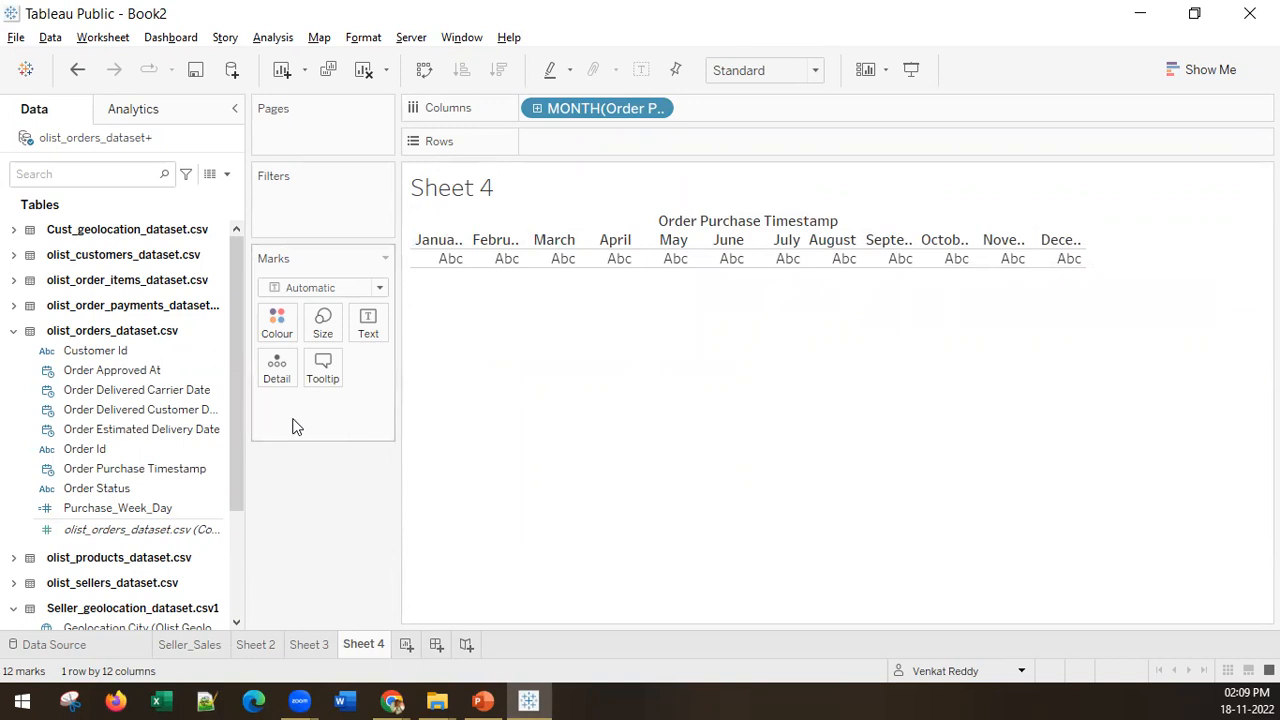
Step: Add Payment Value from the order payments table and plot it as a continuous line chart labelled with its sum
click(13, 307)
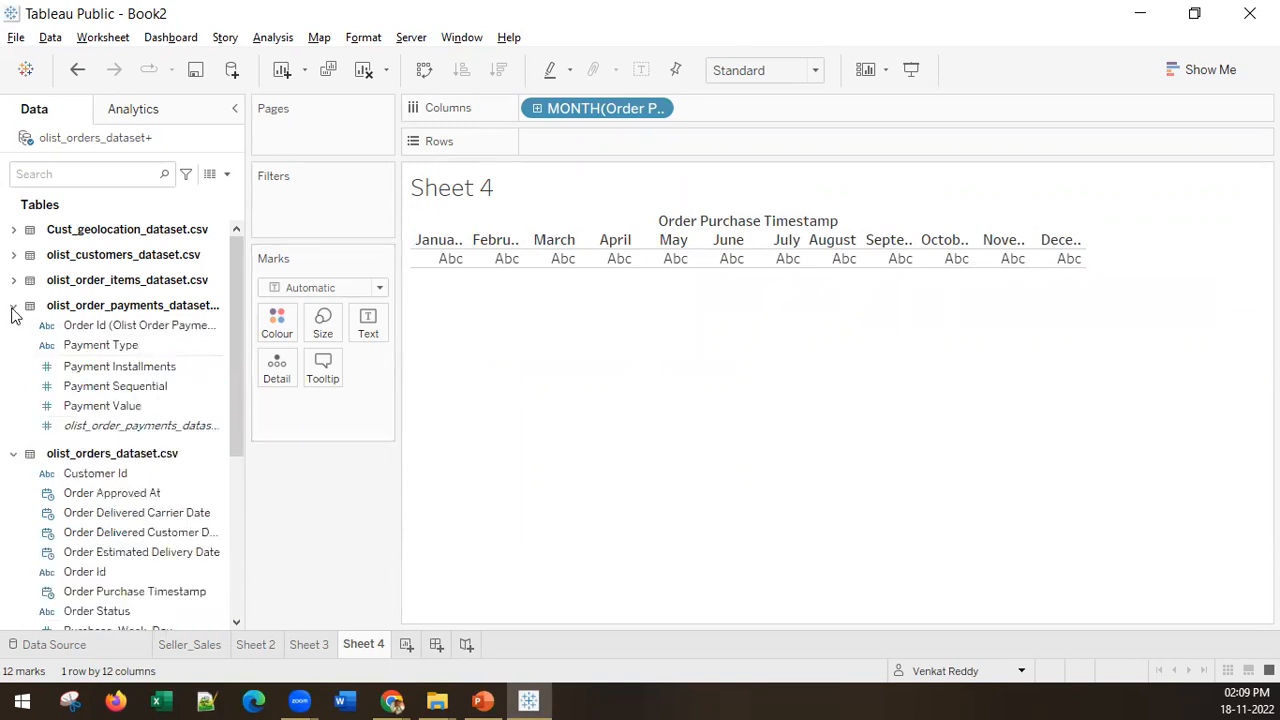
click(89, 407)
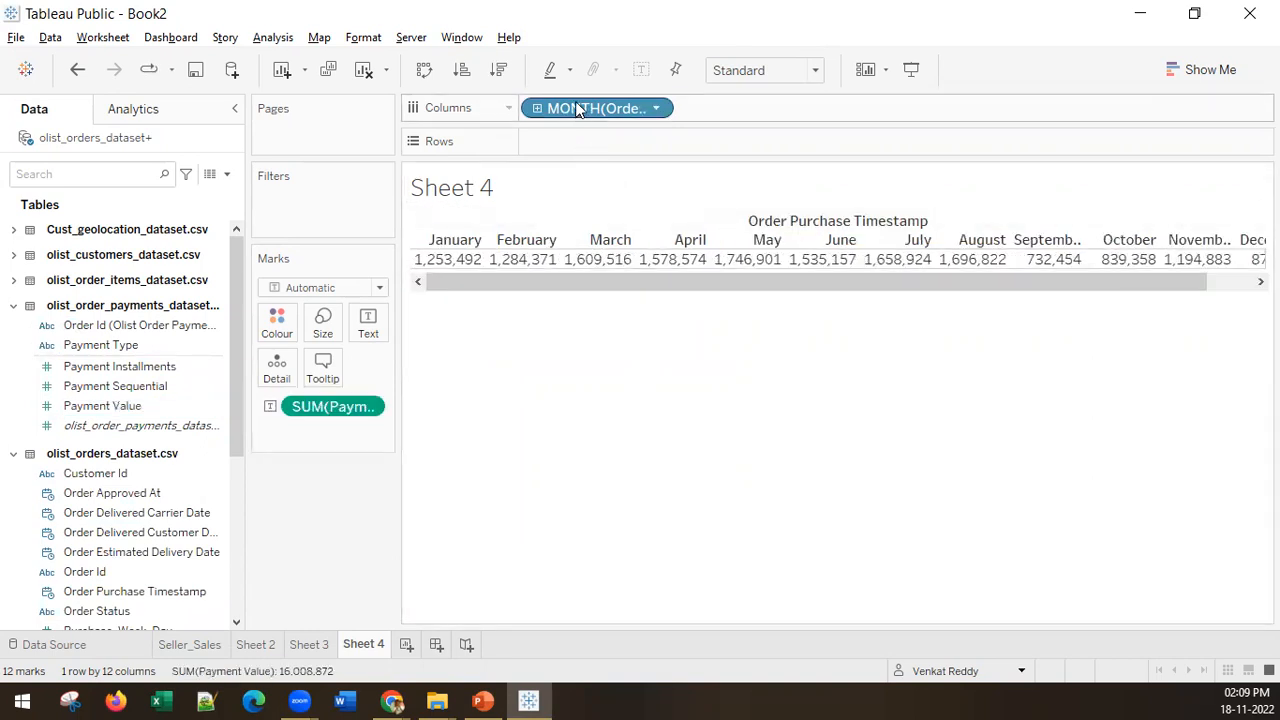
click(1185, 67)
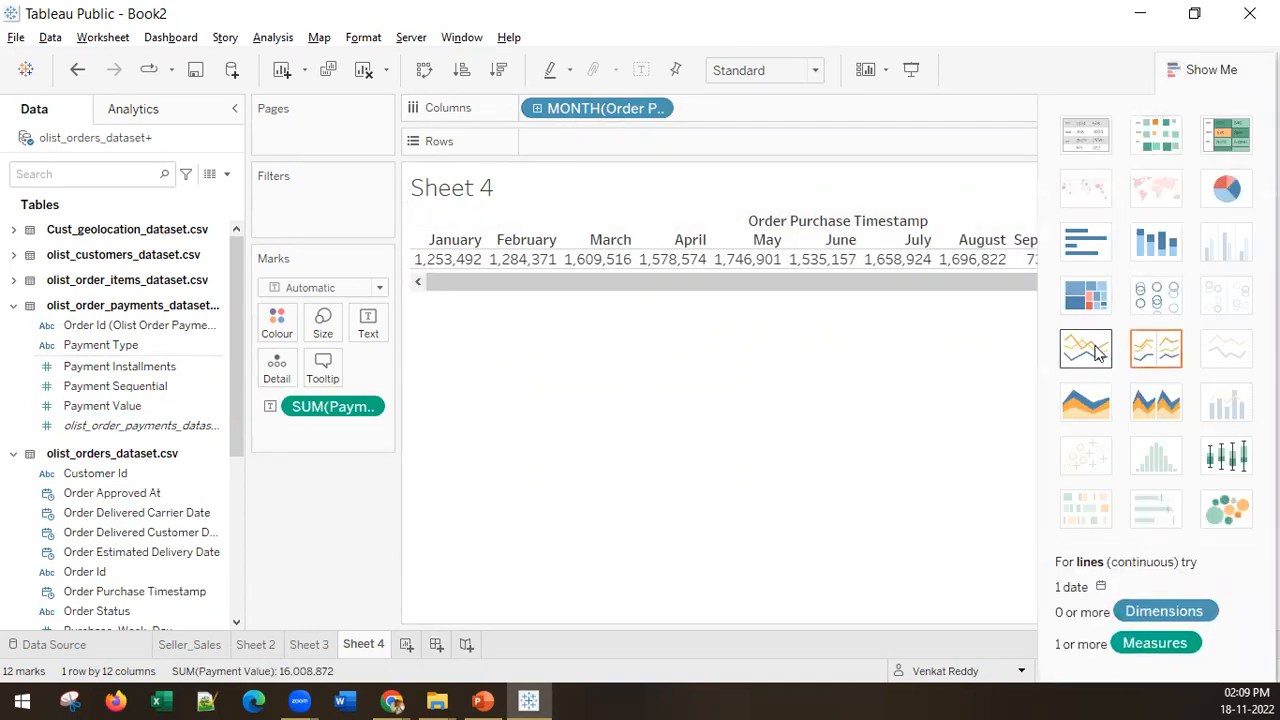
click(1085, 348)
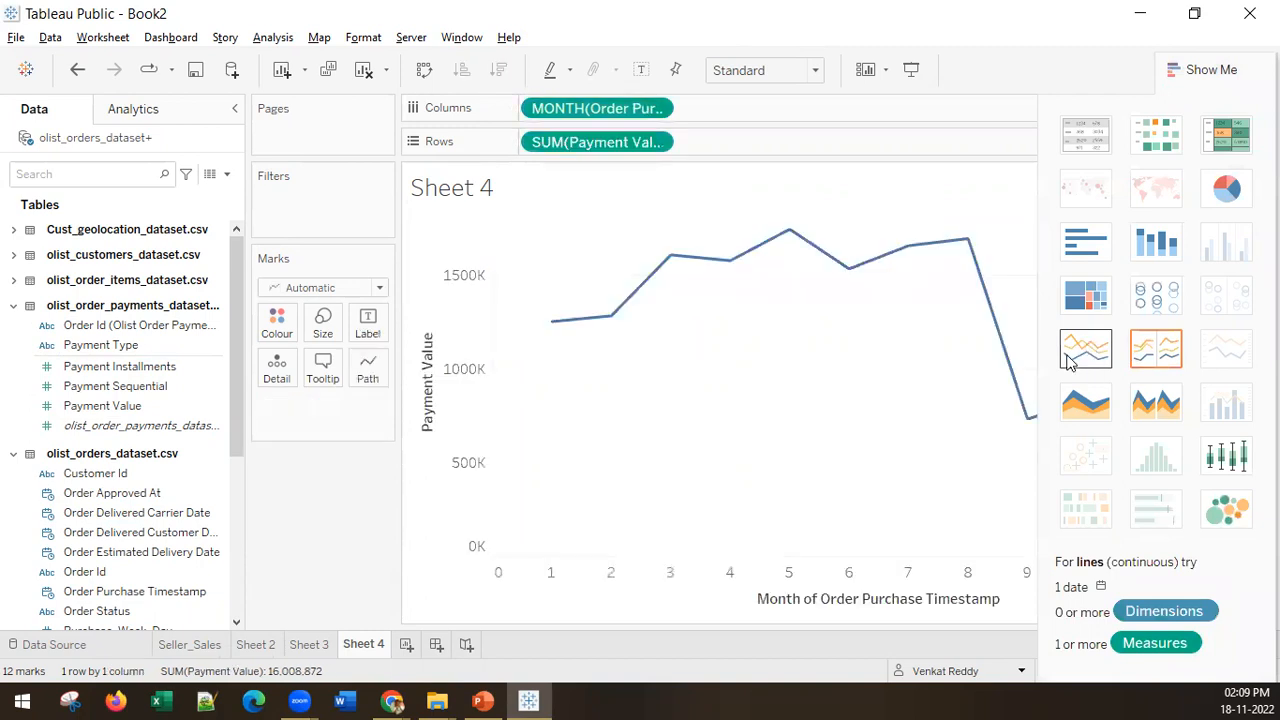
drag(613, 145, 370, 320)
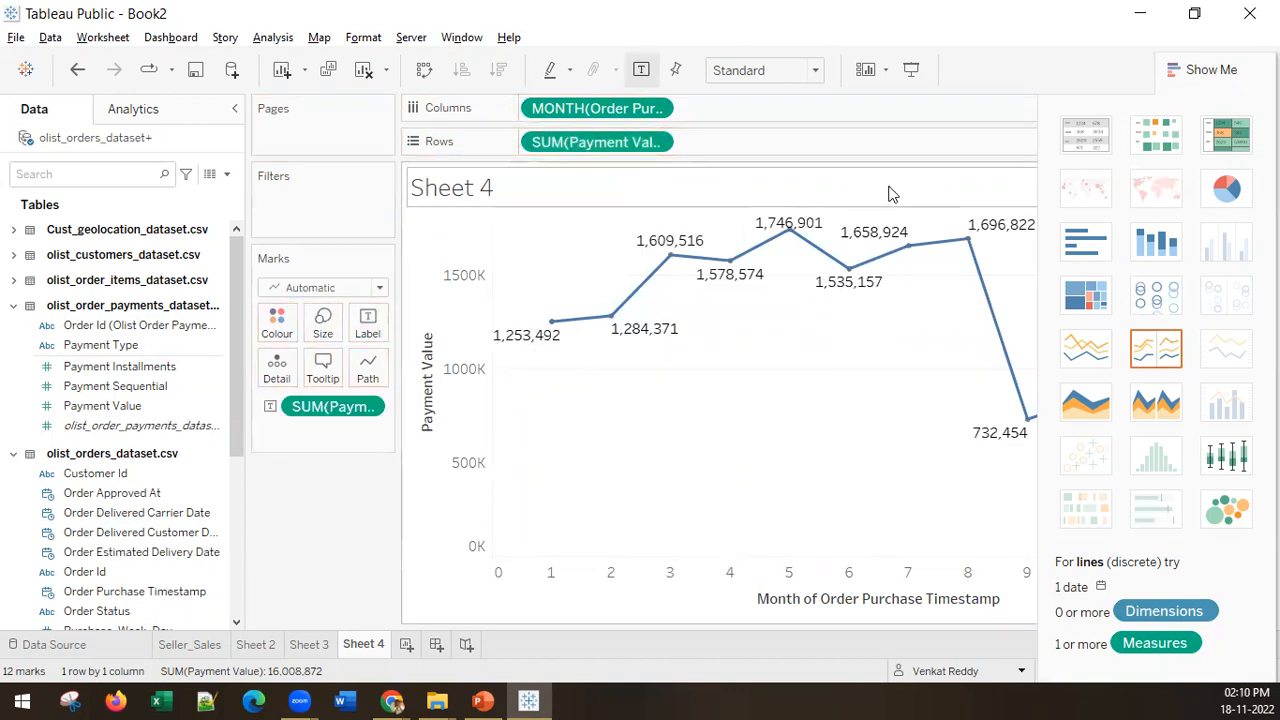
click(1216, 70)
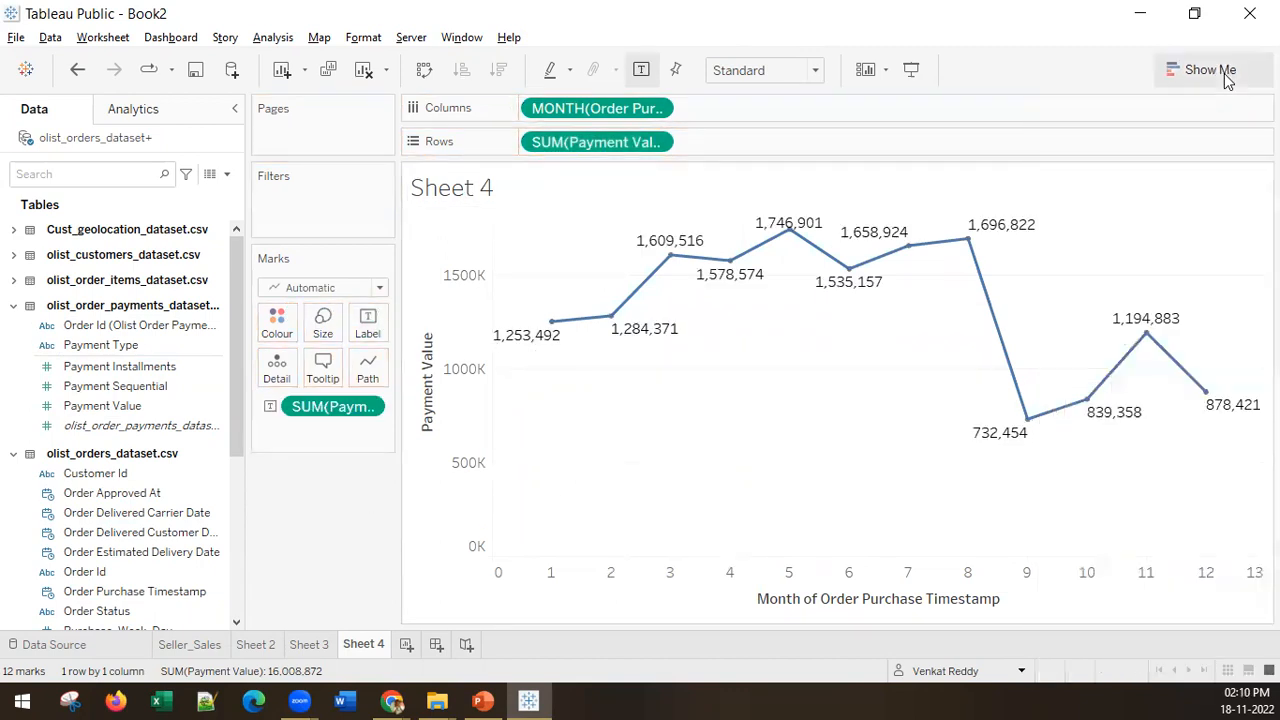
Step: Switch the line chart's order purchase date part to Quarter, to Year and back to Month
click(657, 111)
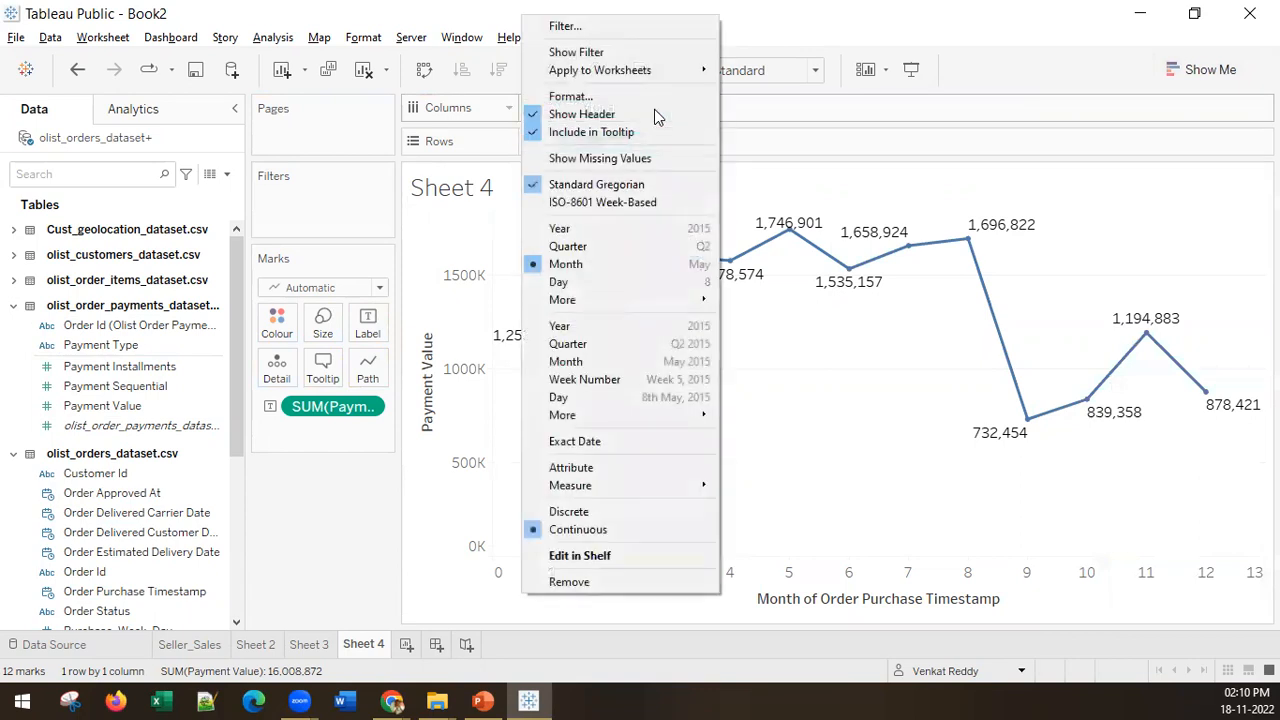
click(615, 246)
click(654, 106)
click(591, 234)
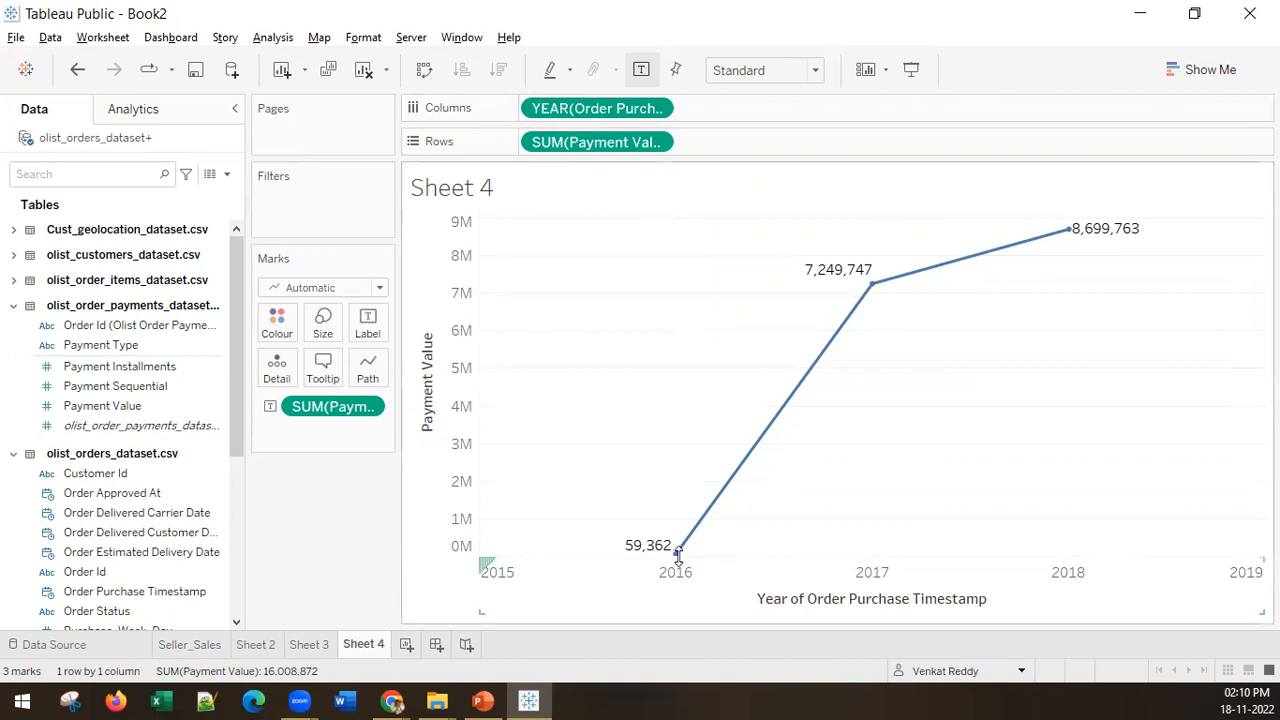
click(655, 110)
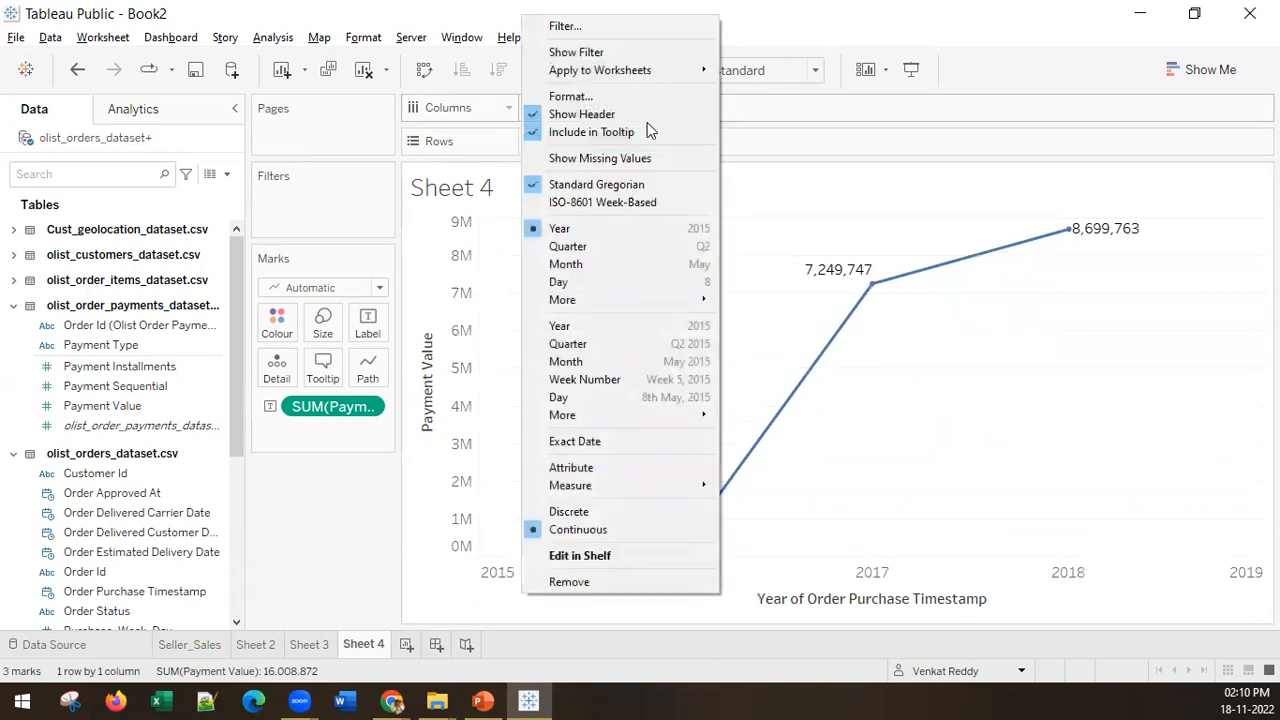
click(587, 264)
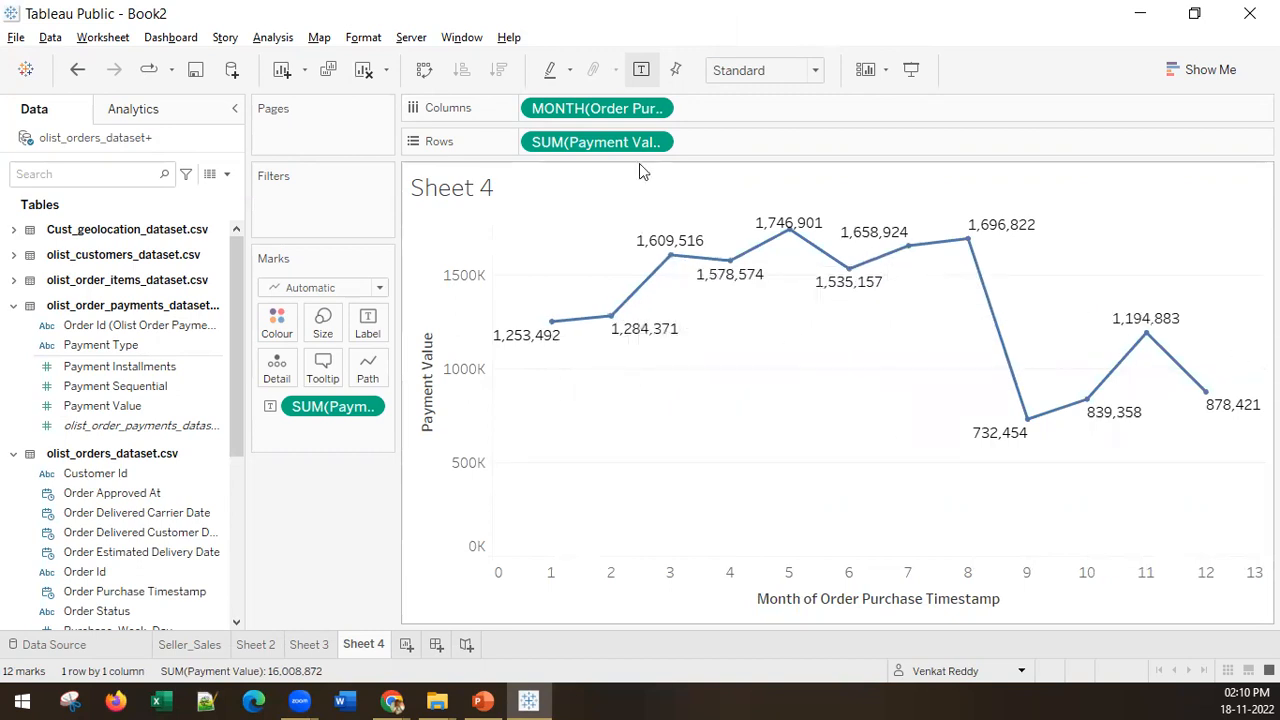
Step: Set the order purchase date to the month-and-year level and encode Payment Value in the line's colour and size
click(661, 108)
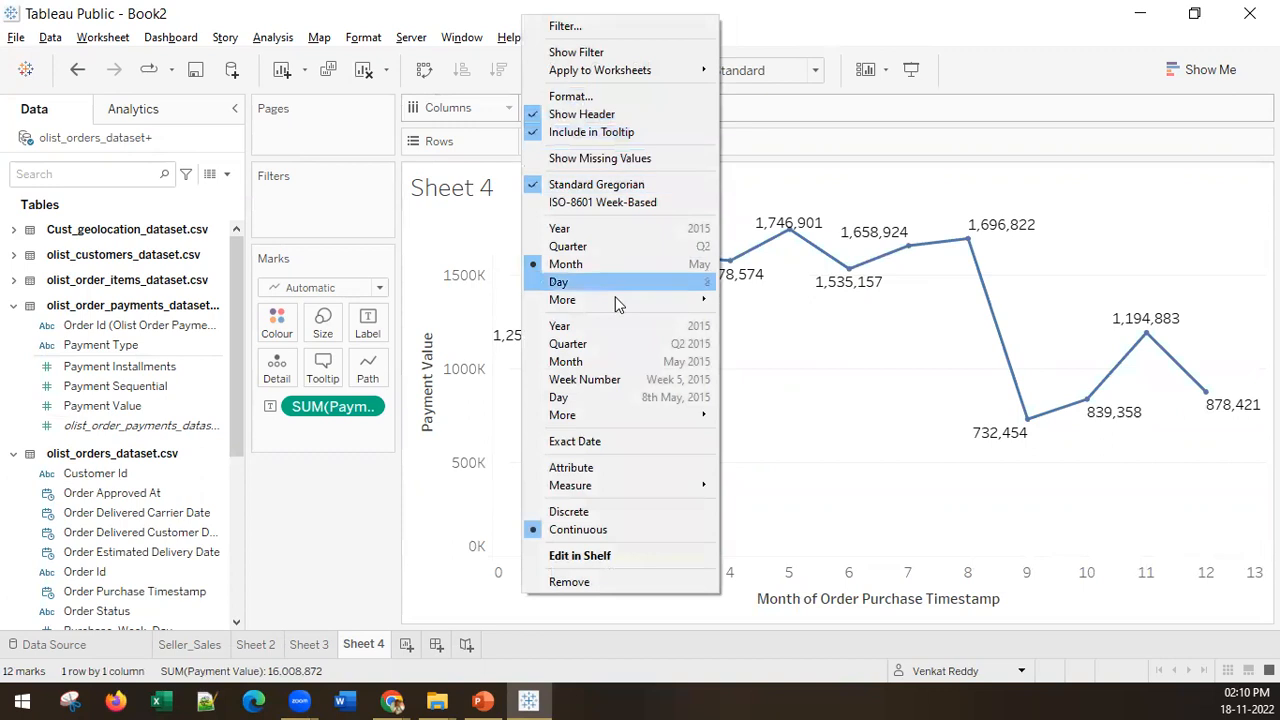
click(673, 366)
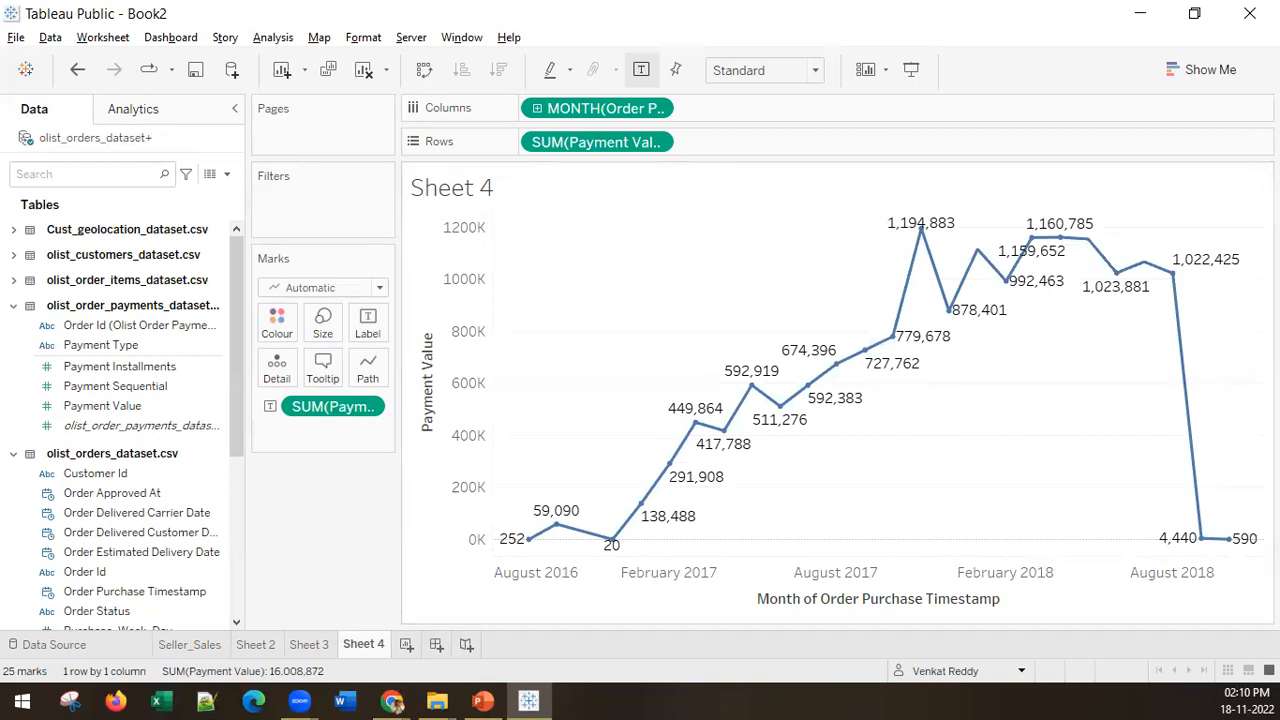
drag(590, 147, 345, 480)
drag(589, 149, 322, 320)
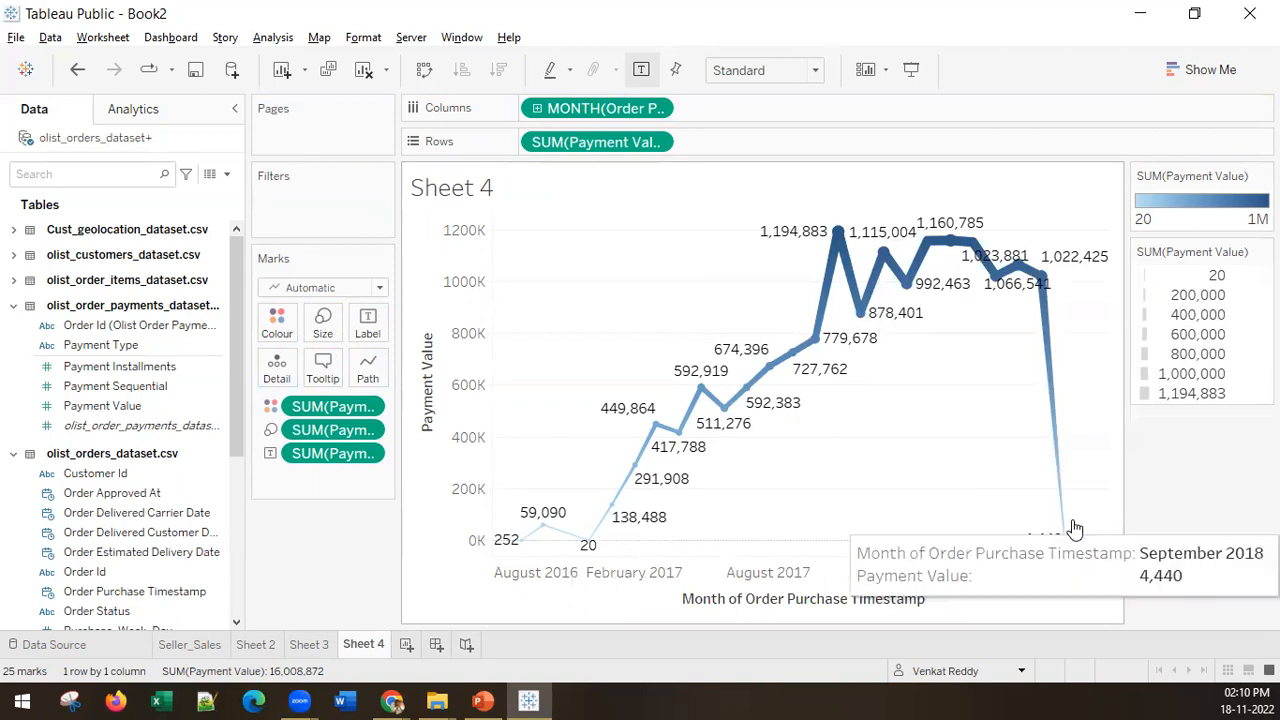
Step: Apply the Sunrise-Sunset Diverging palette to the line's Payment Value colour encoding
click(277, 322)
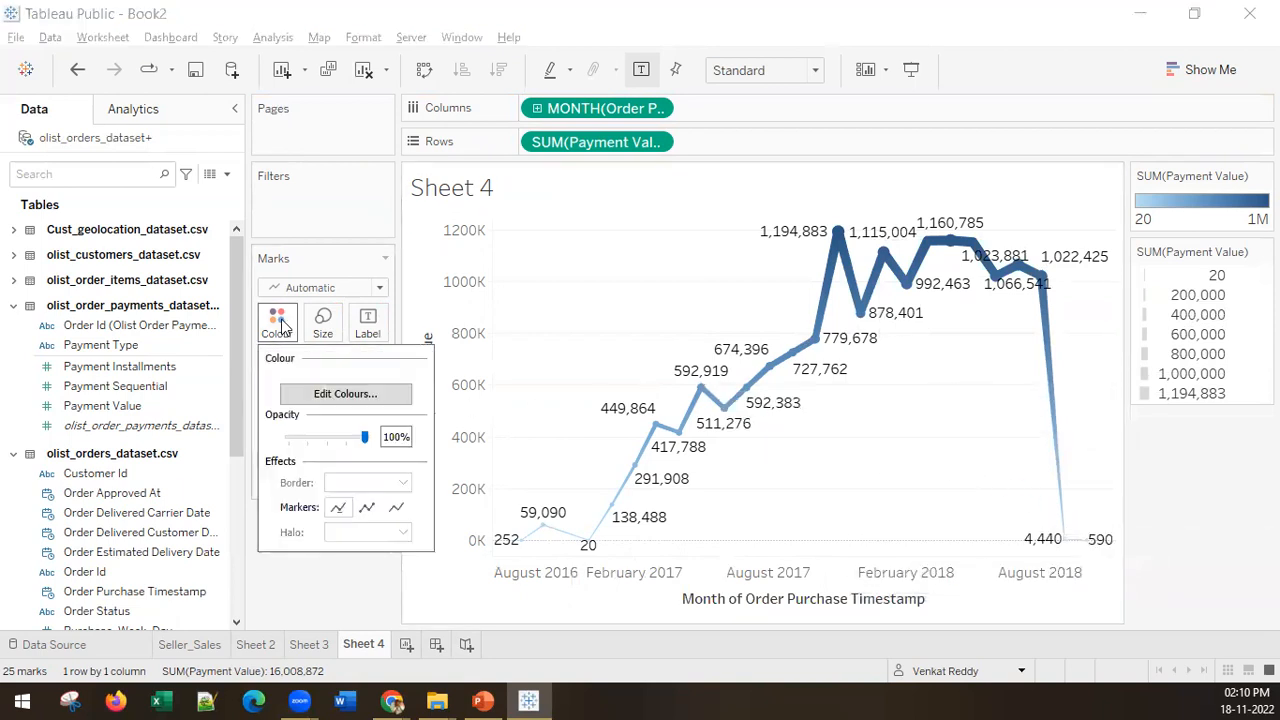
click(328, 396)
click(645, 271)
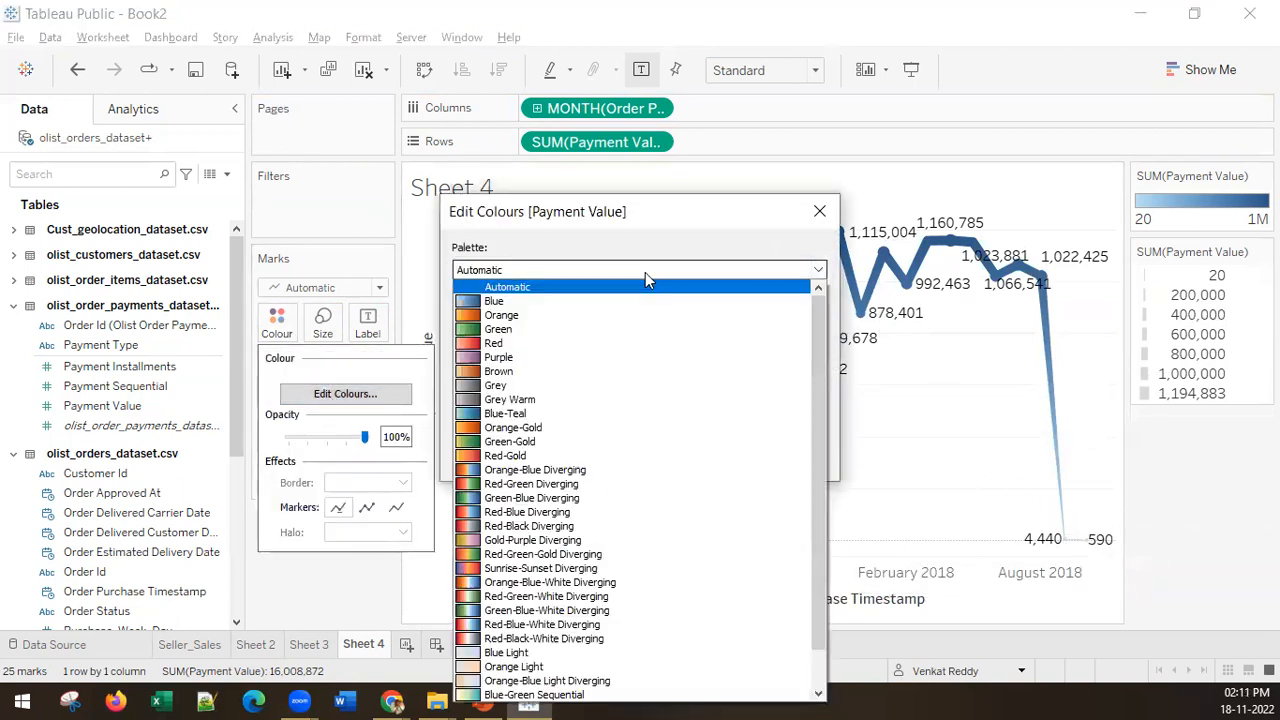
click(567, 576)
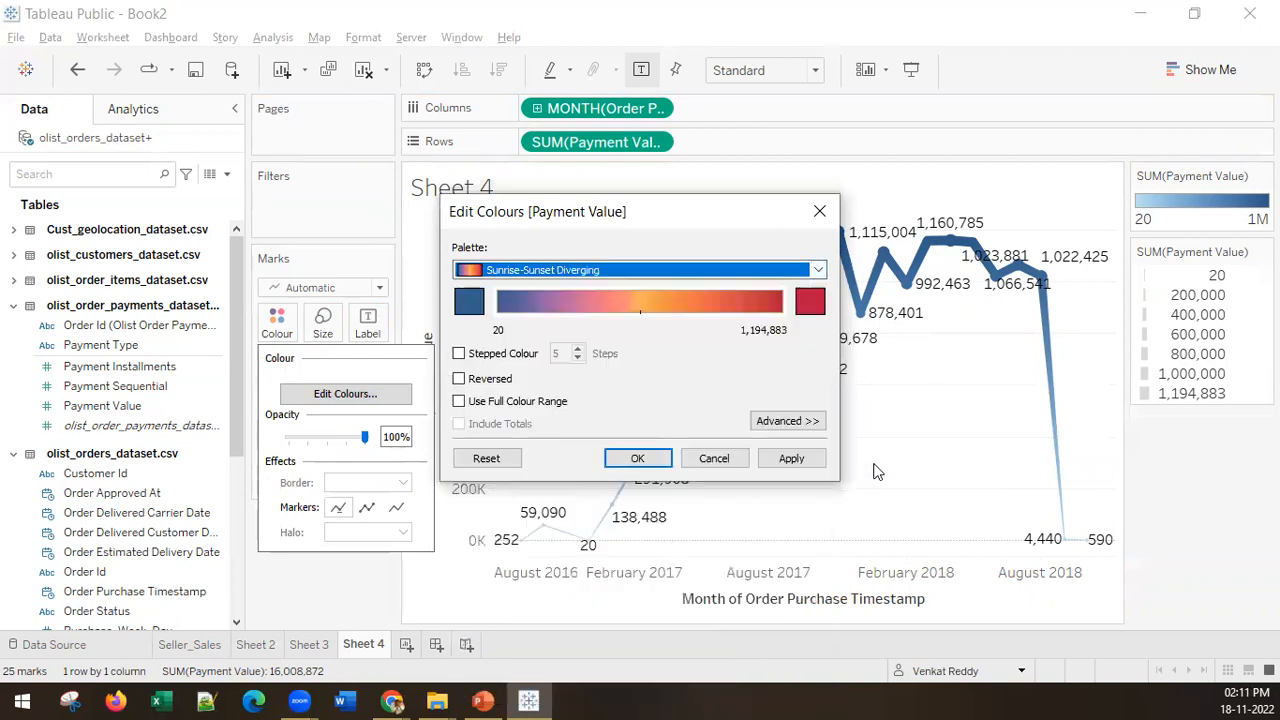
click(792, 458)
click(636, 453)
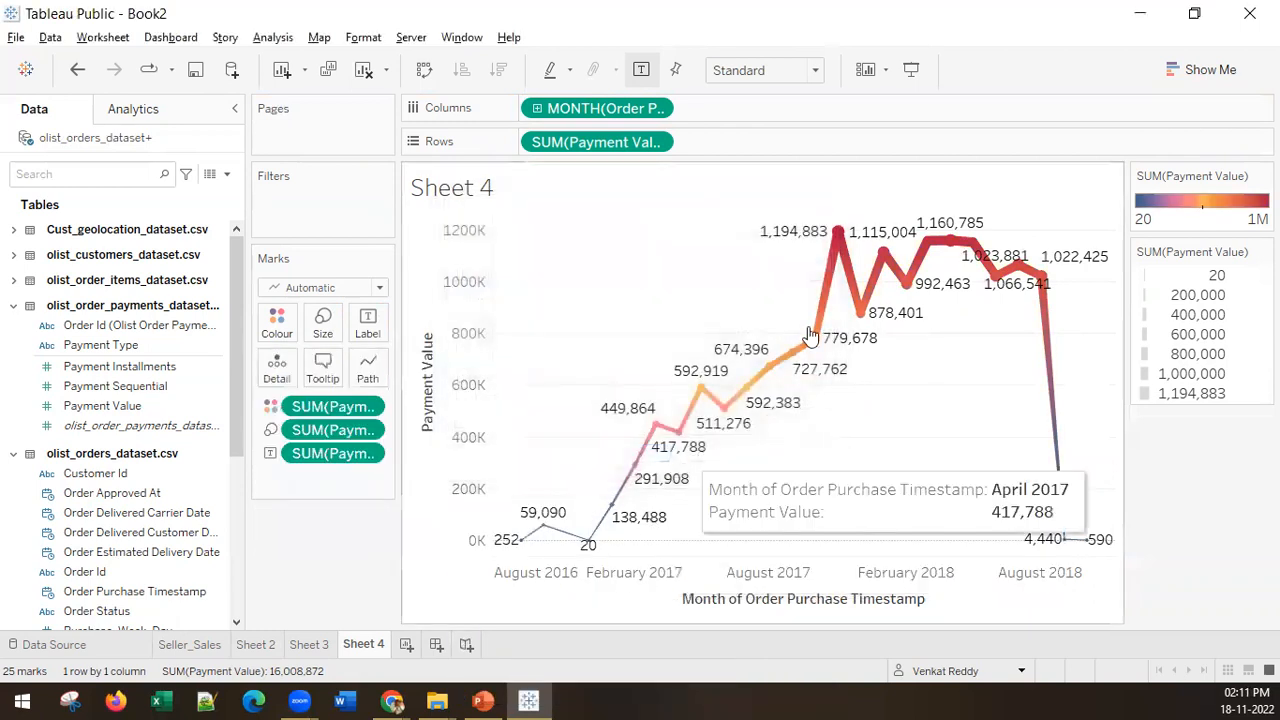
Step: Rename Sheet 4 as Monthly Sales and add a new blank worksheet
right_click(378, 646)
click(437, 403)
text(Monthly Sales)
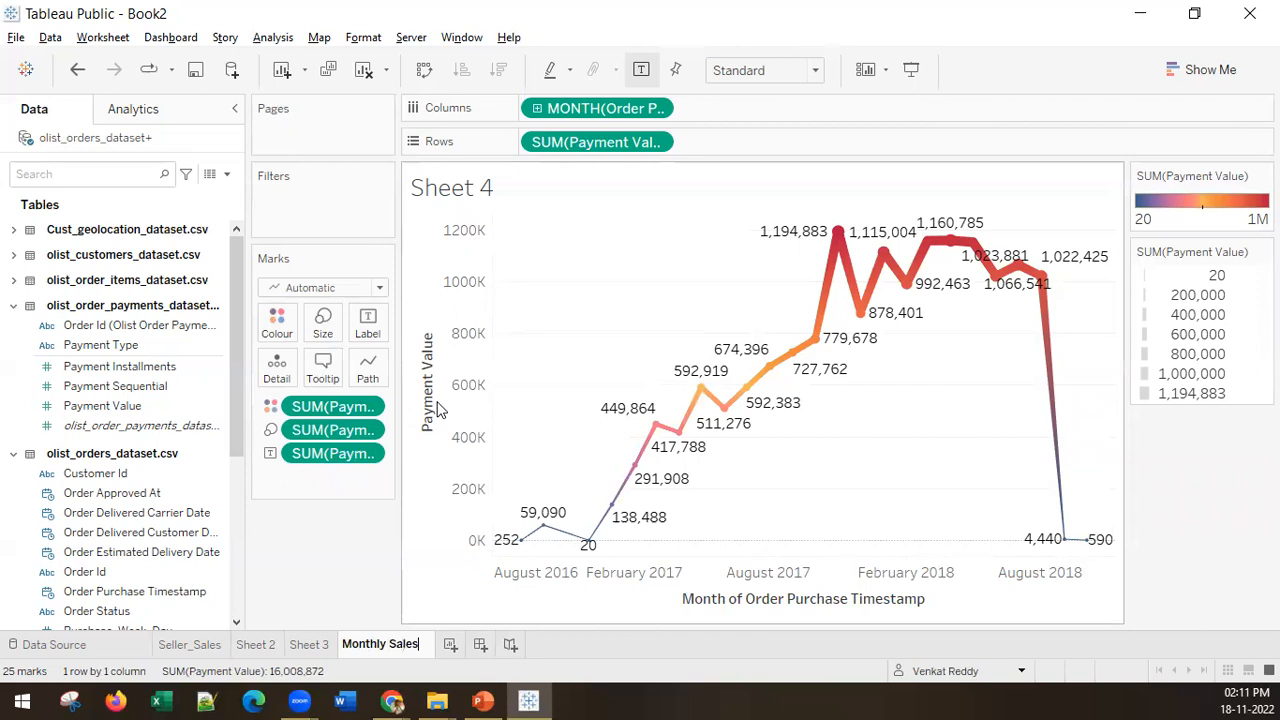
key(Return)
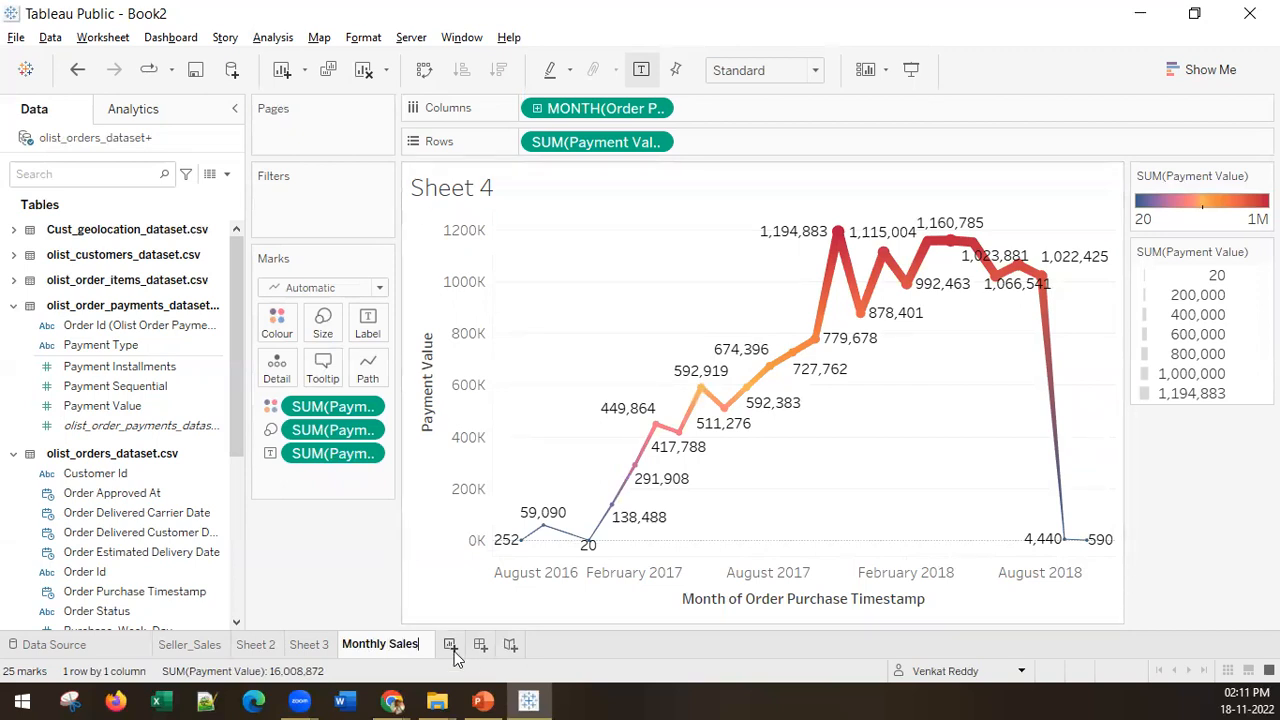
click(450, 645)
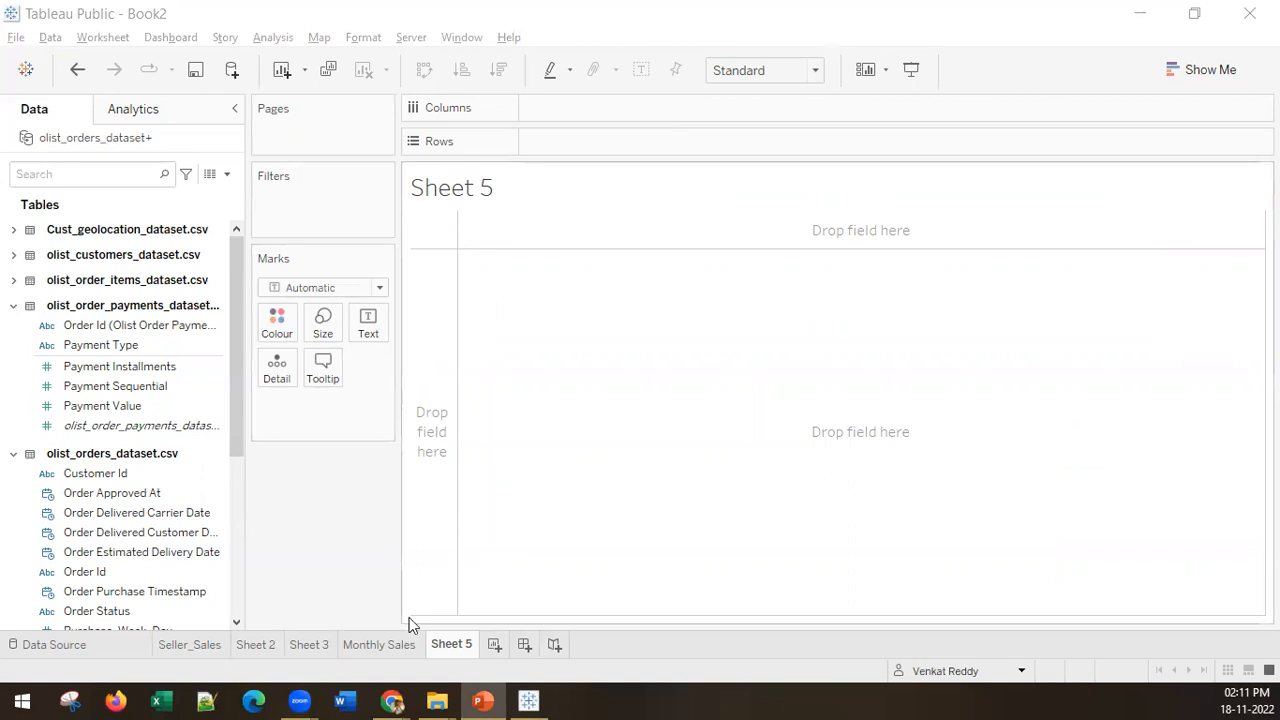
Step: On the Monthly Sales sheet, switch the order purchase date to the discrete Month part and back to the continuous month-and-year level
click(392, 645)
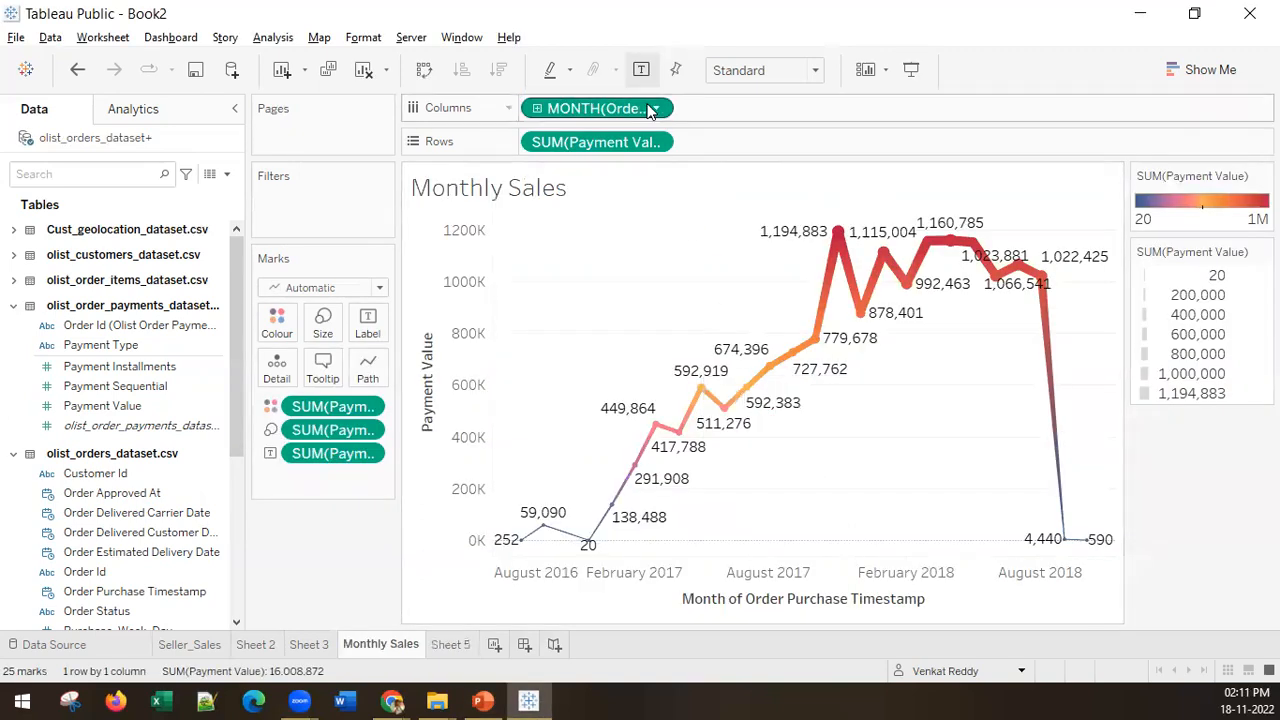
click(657, 107)
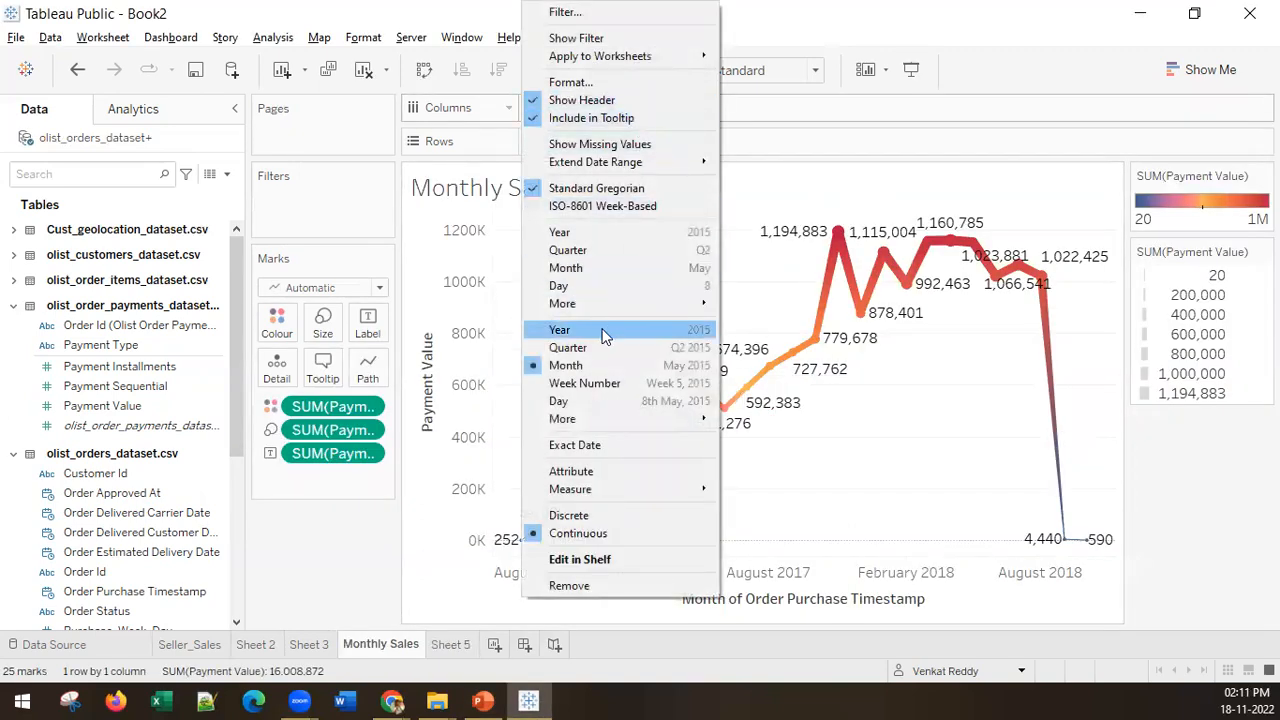
click(601, 272)
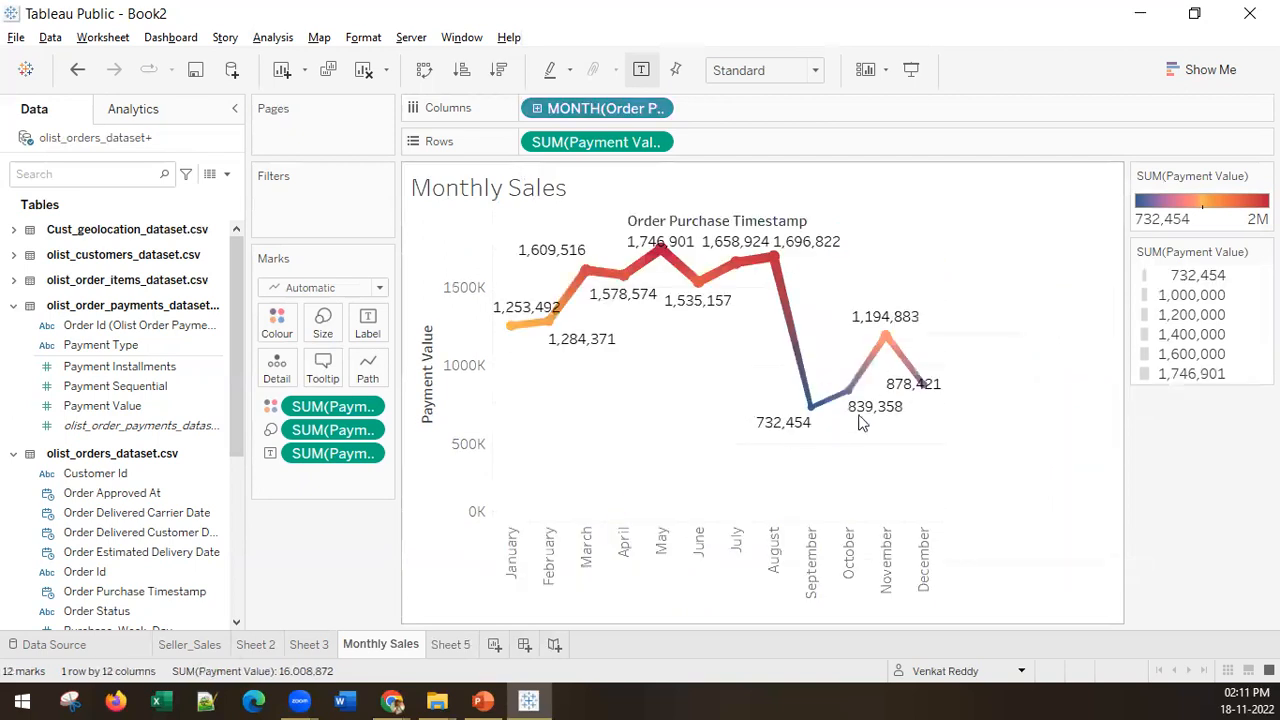
click(656, 108)
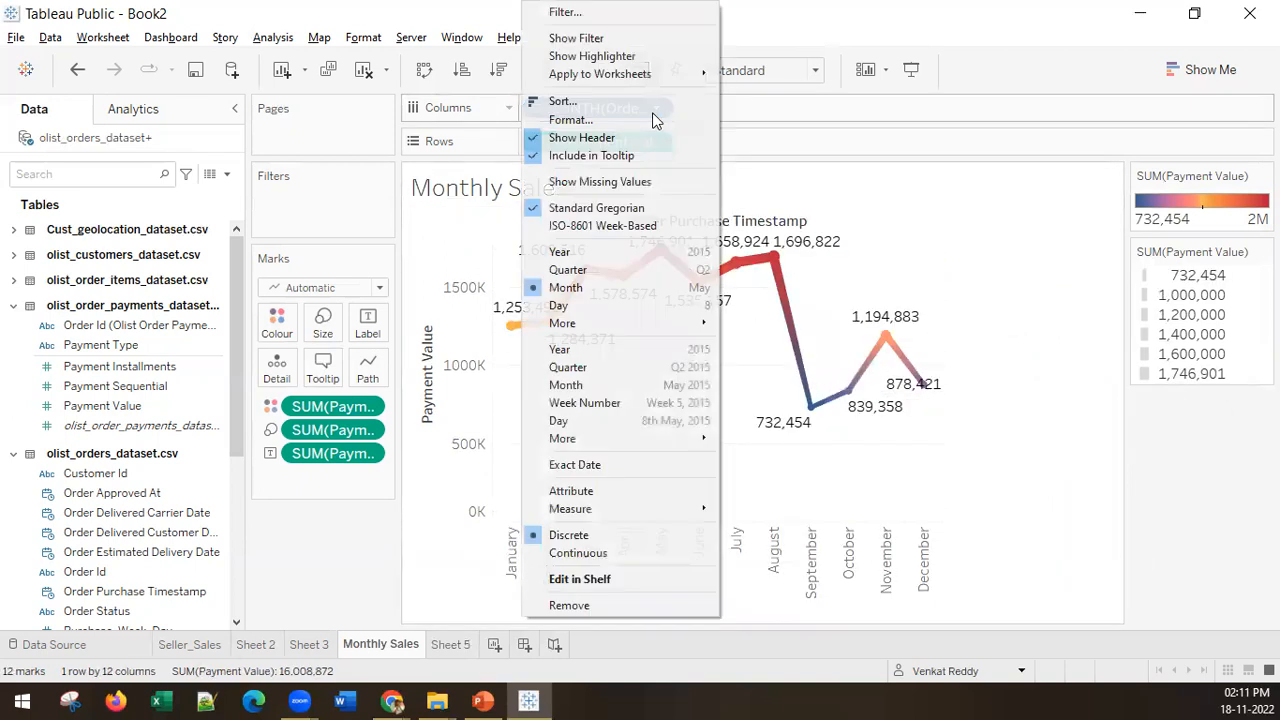
click(628, 386)
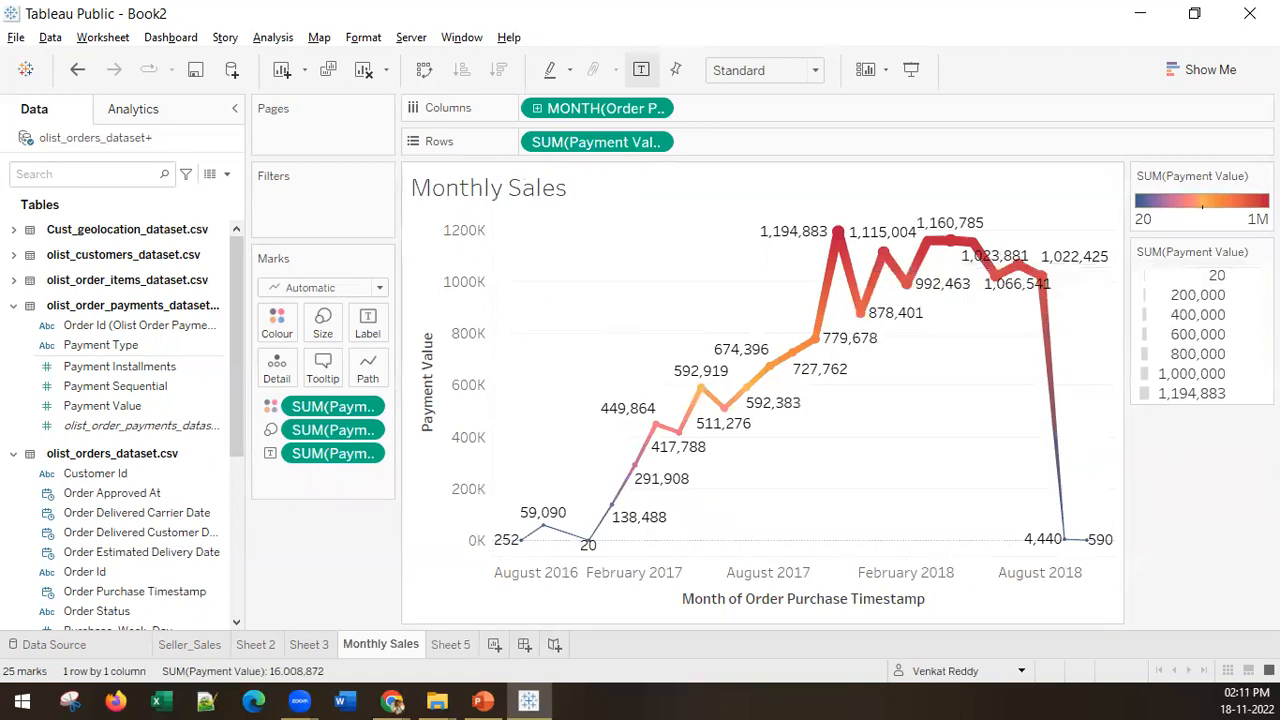
click(483, 701)
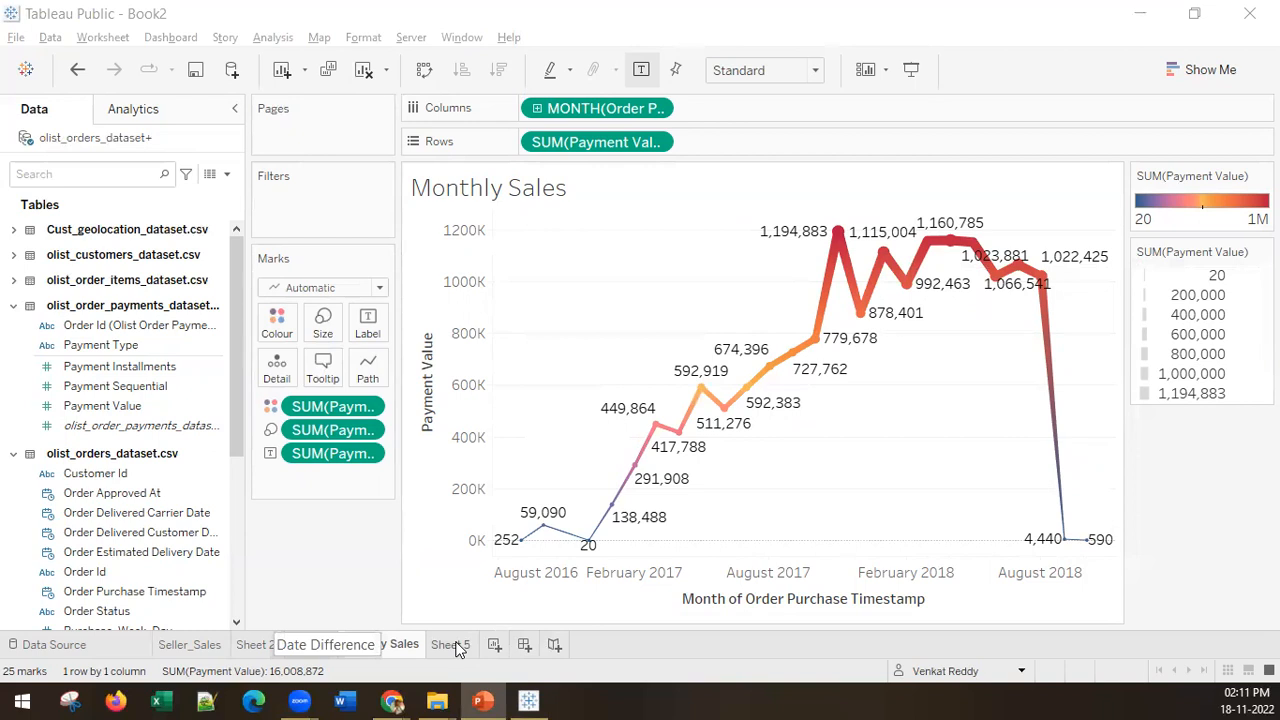
Step: Set the order purchase date to the discrete Month part and convert the line chart into a vertical bar chart
click(662, 108)
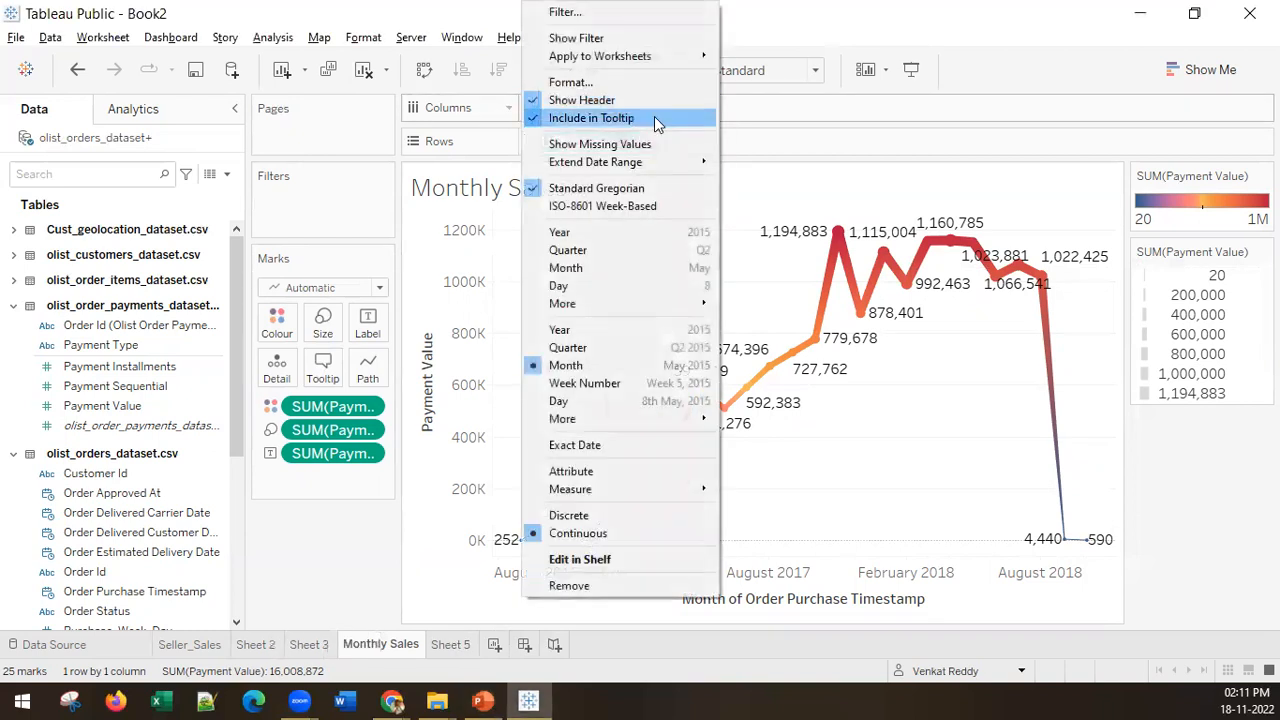
click(615, 268)
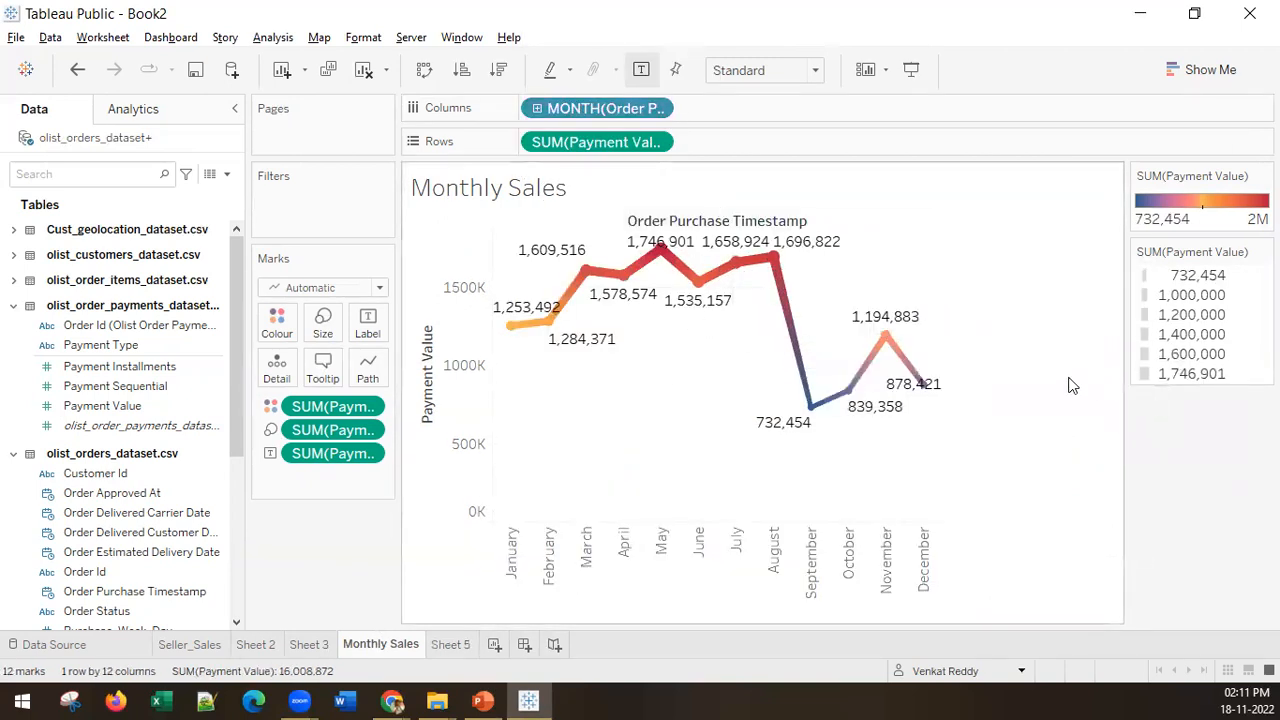
click(1210, 72)
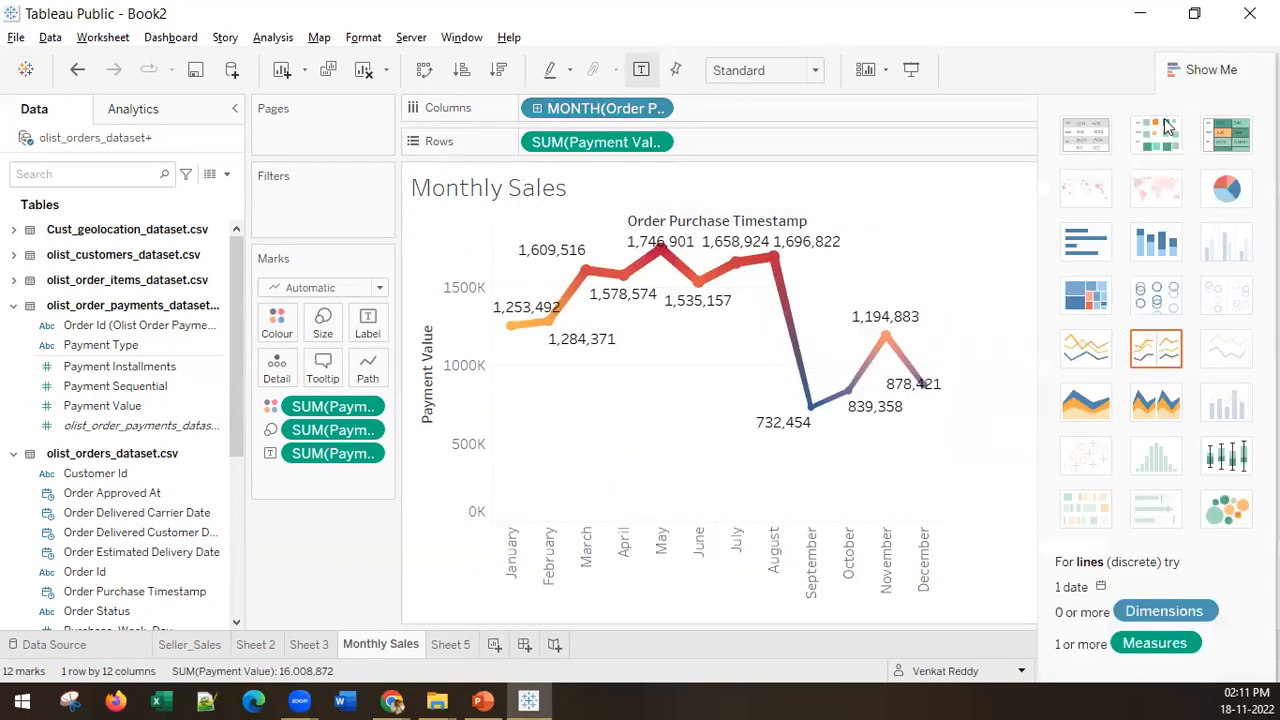
click(1097, 255)
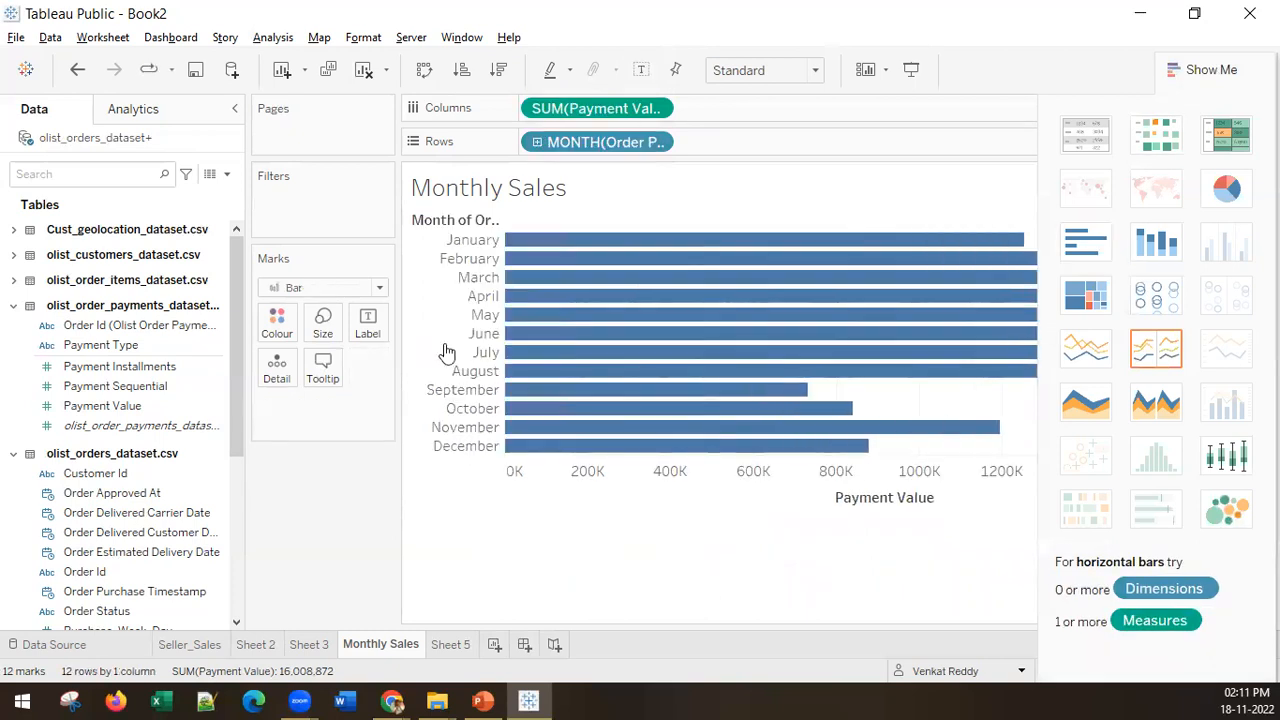
click(425, 72)
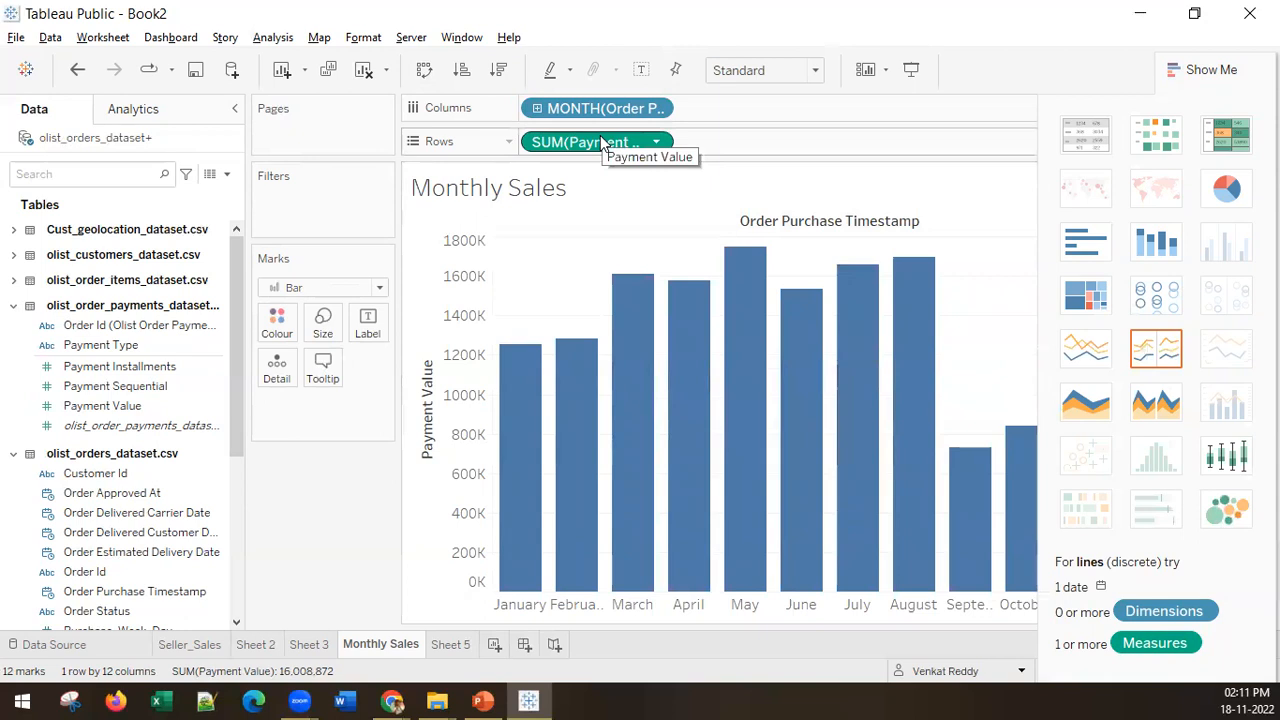
Step: Label the monthly bars with the sum of Payment Value, try colouring them by the same measure and undo the colouring
drag(601, 143, 368, 327)
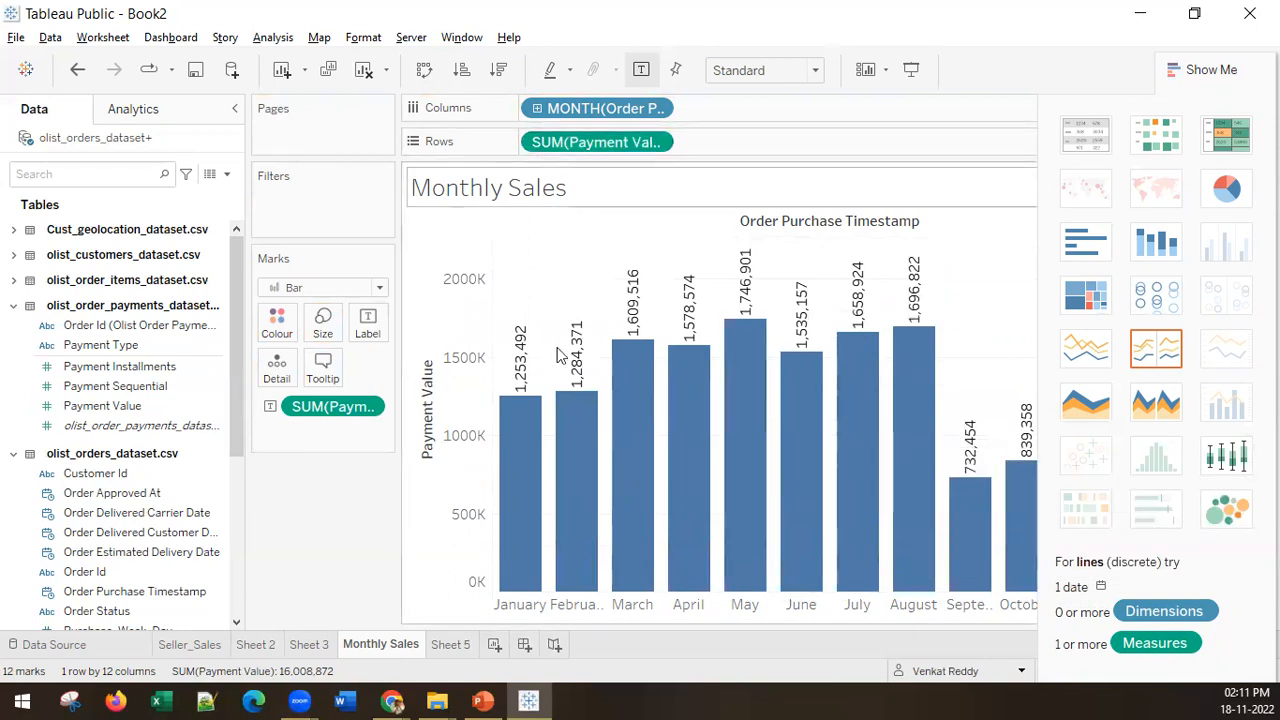
drag(588, 150, 277, 325)
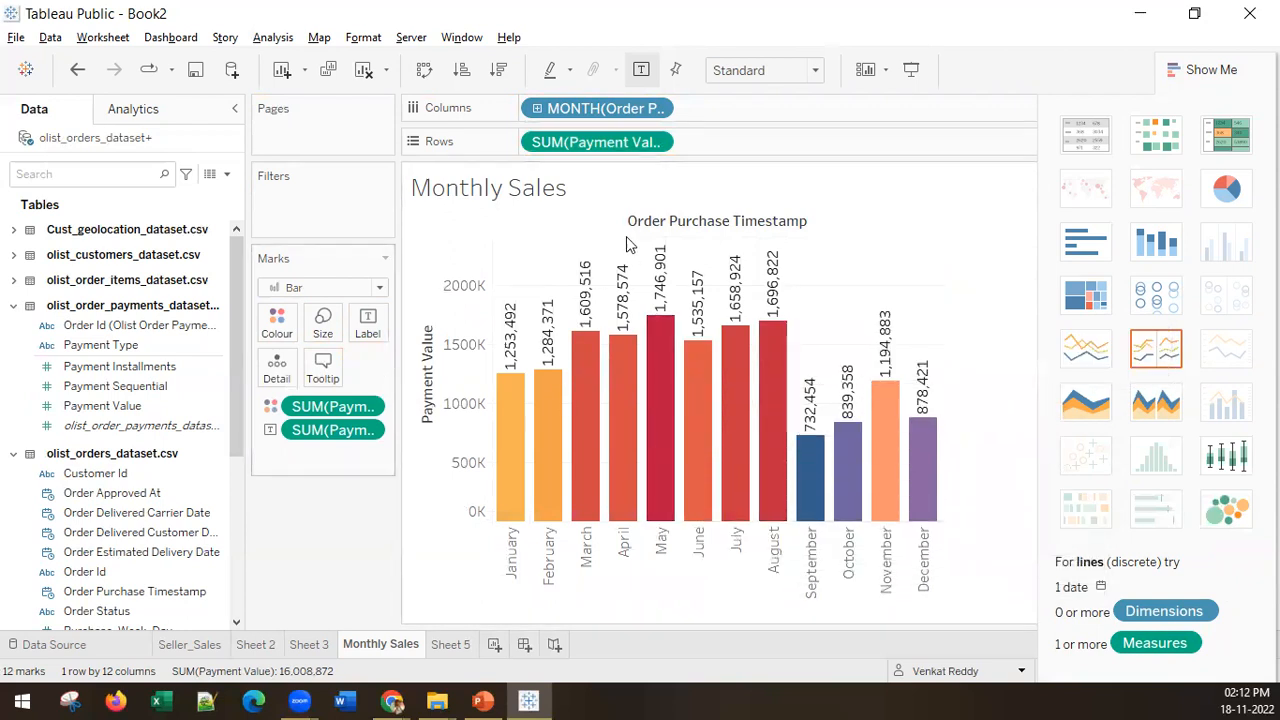
key(ctrl+z)
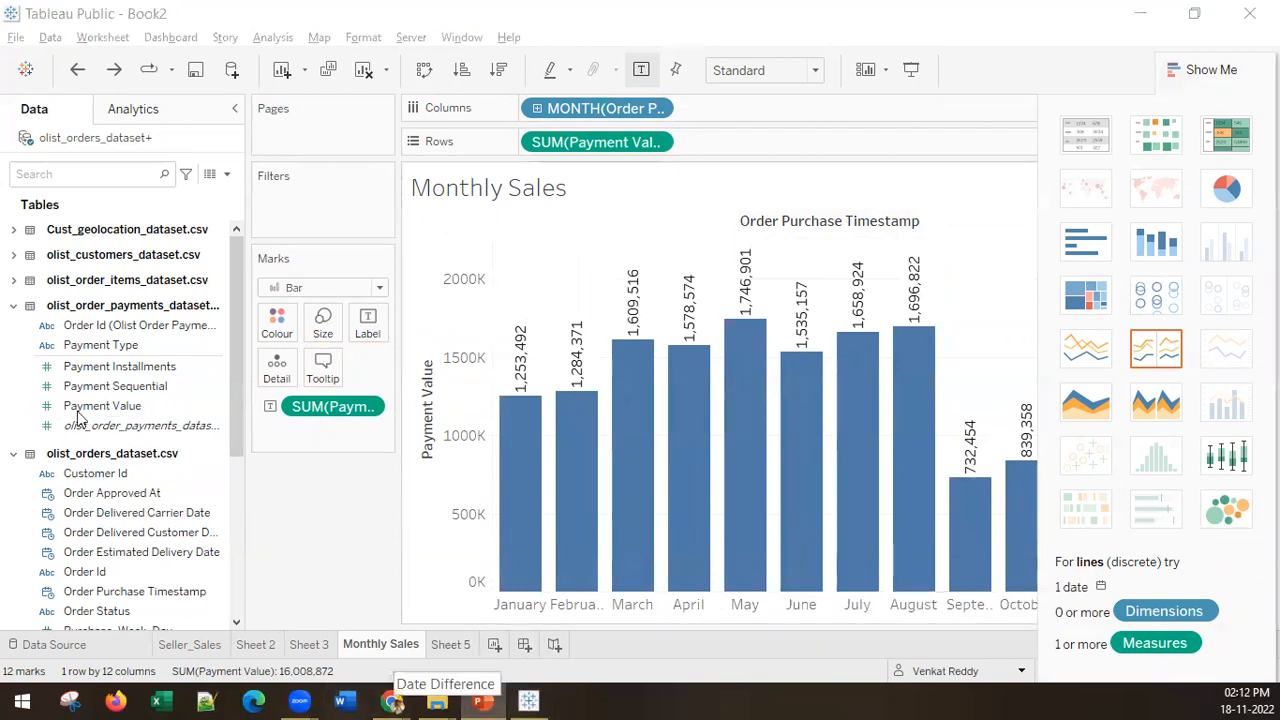
Step: Create a calculated field from Order Purchase Timestamp in the orders table and name it TIme_For_Delivery
scroll(98, 490, down, 3)
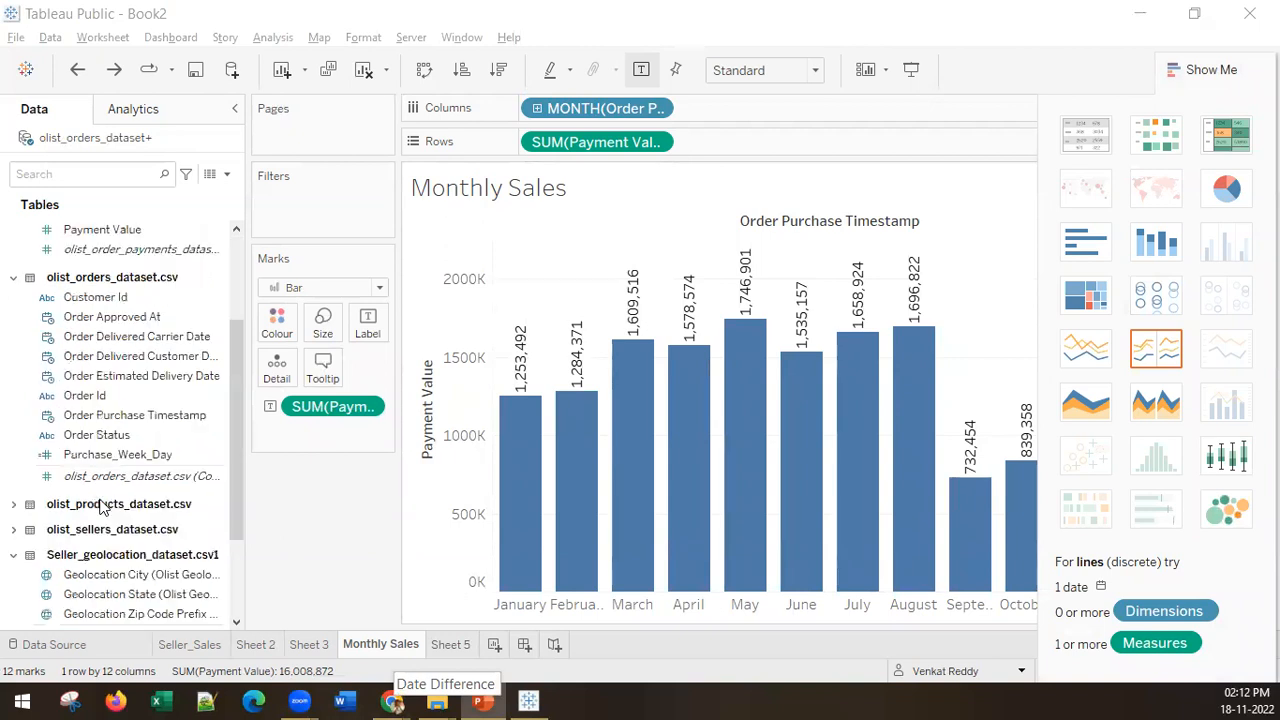
drag(246, 370, 350, 380)
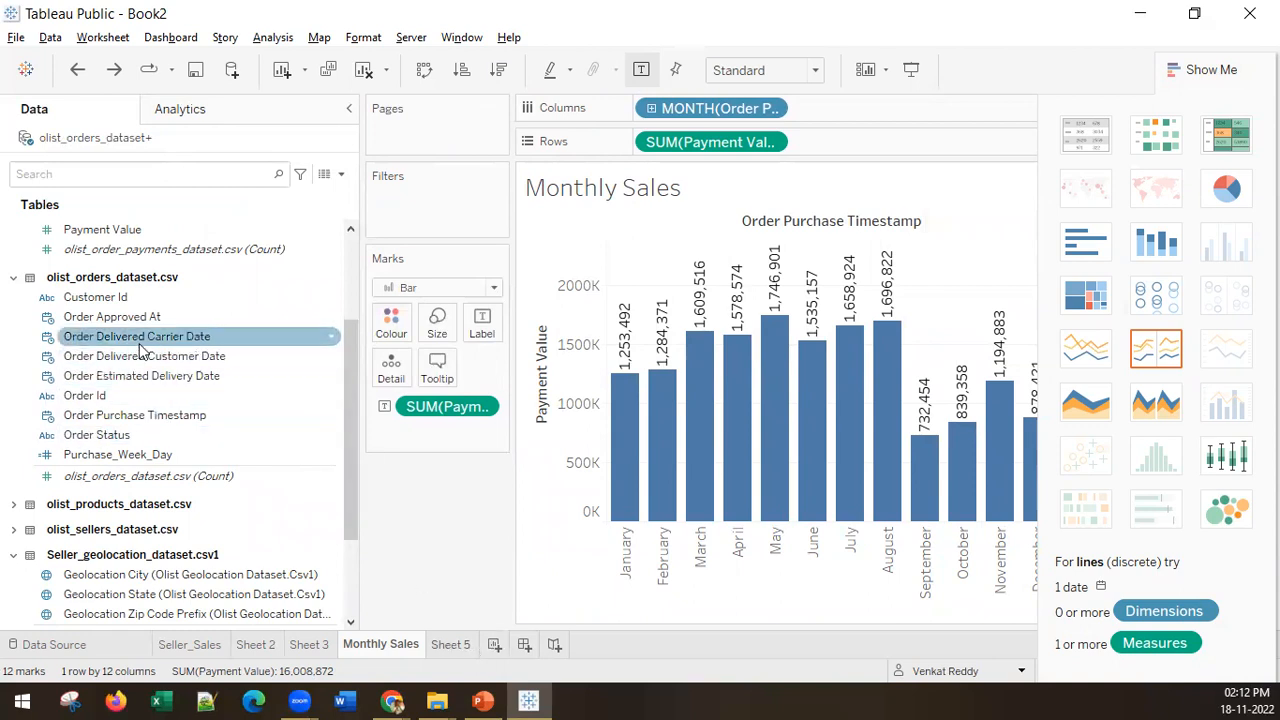
click(212, 358)
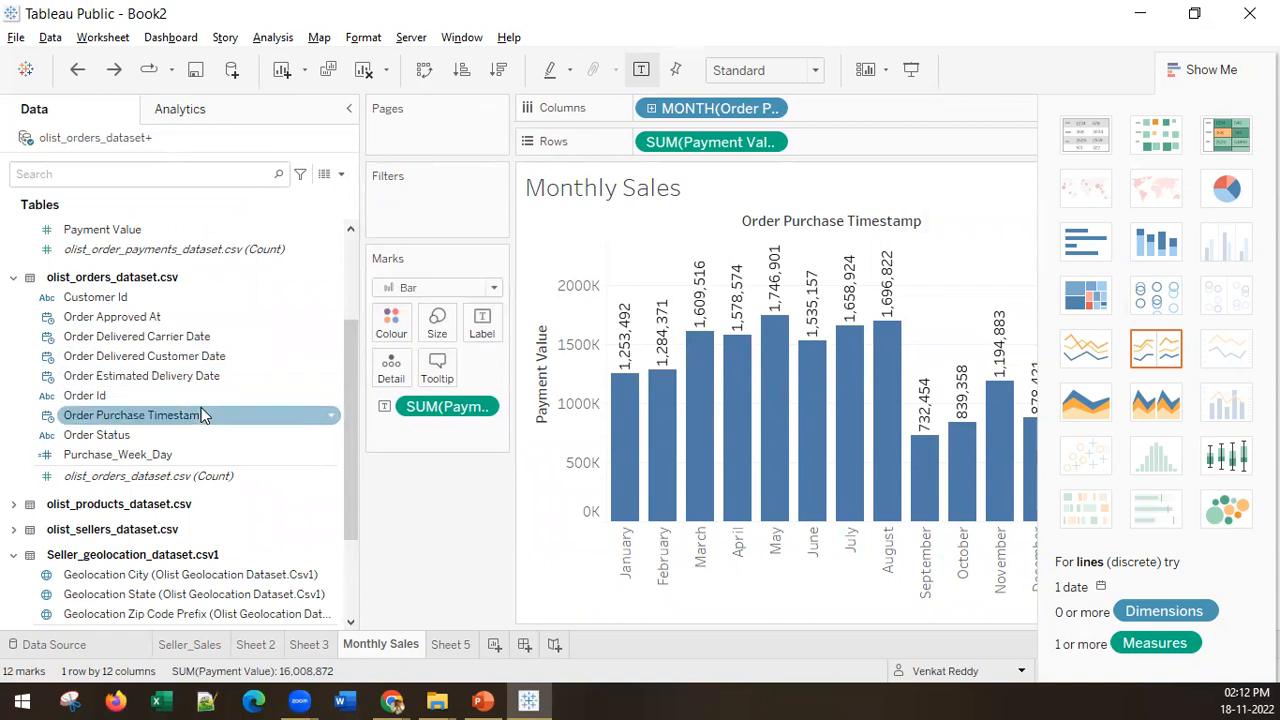
click(190, 420)
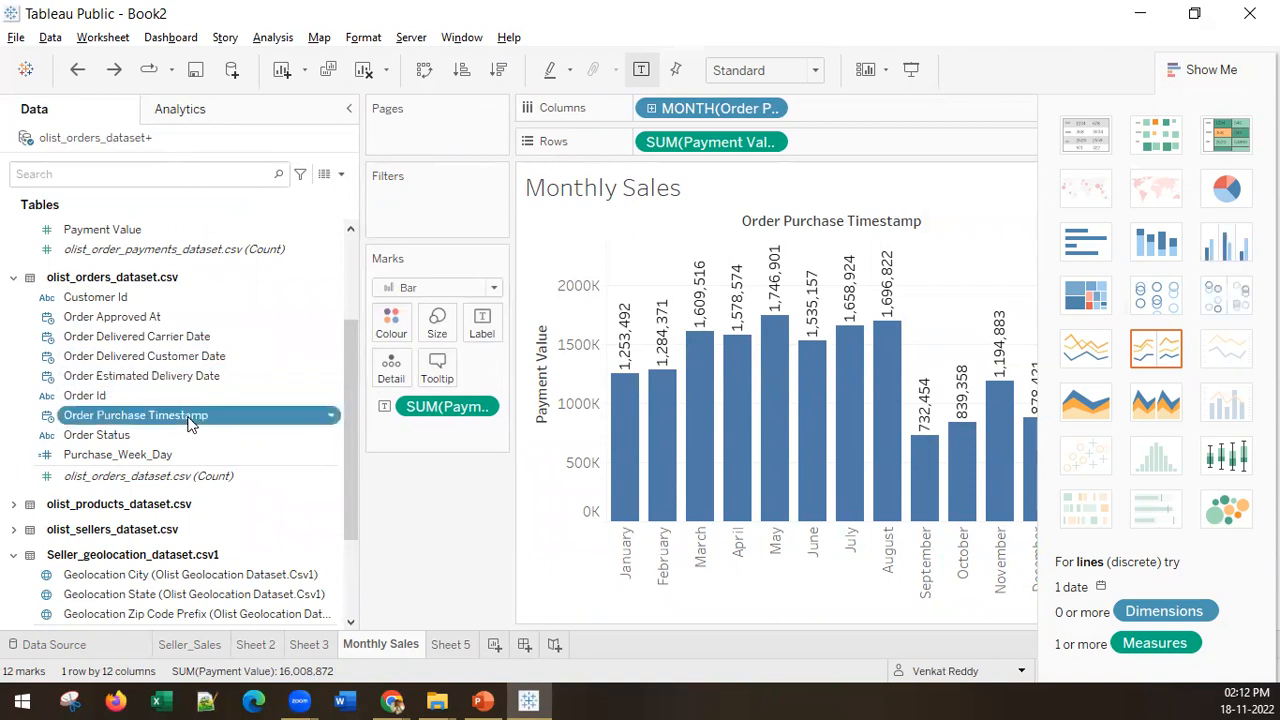
right_click(190, 422)
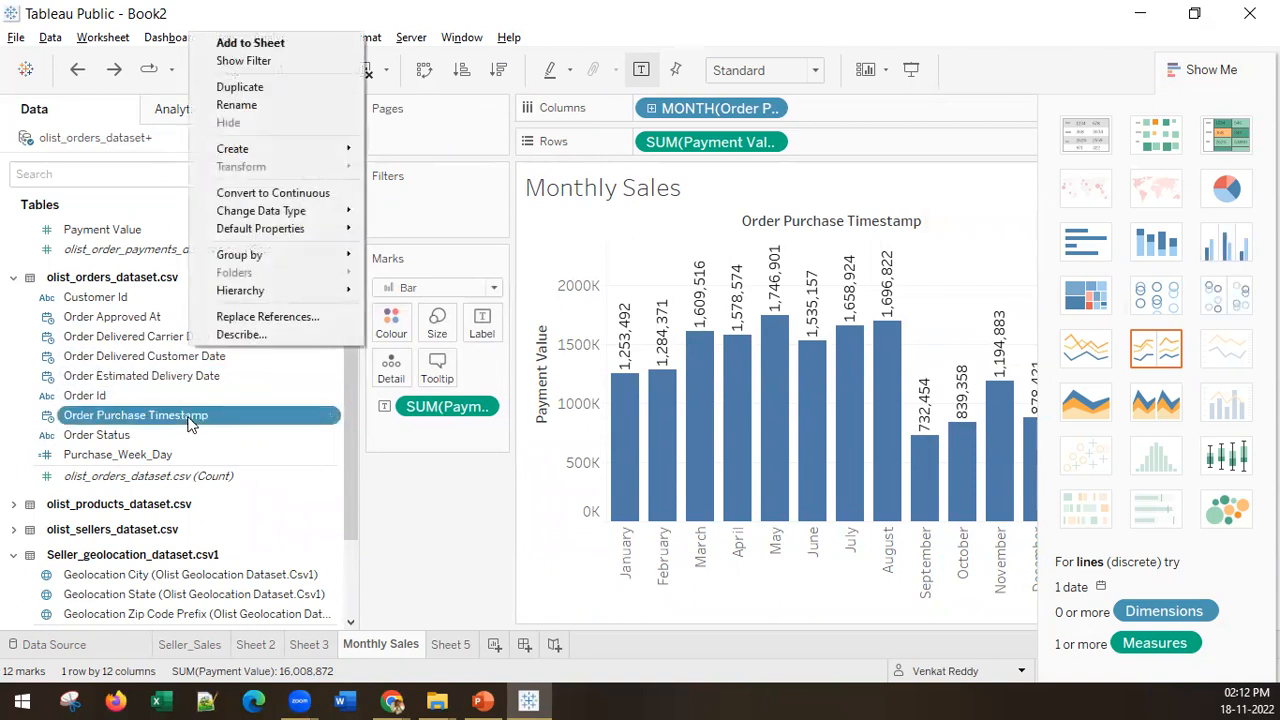
mouse_move(254, 148)
click(446, 154)
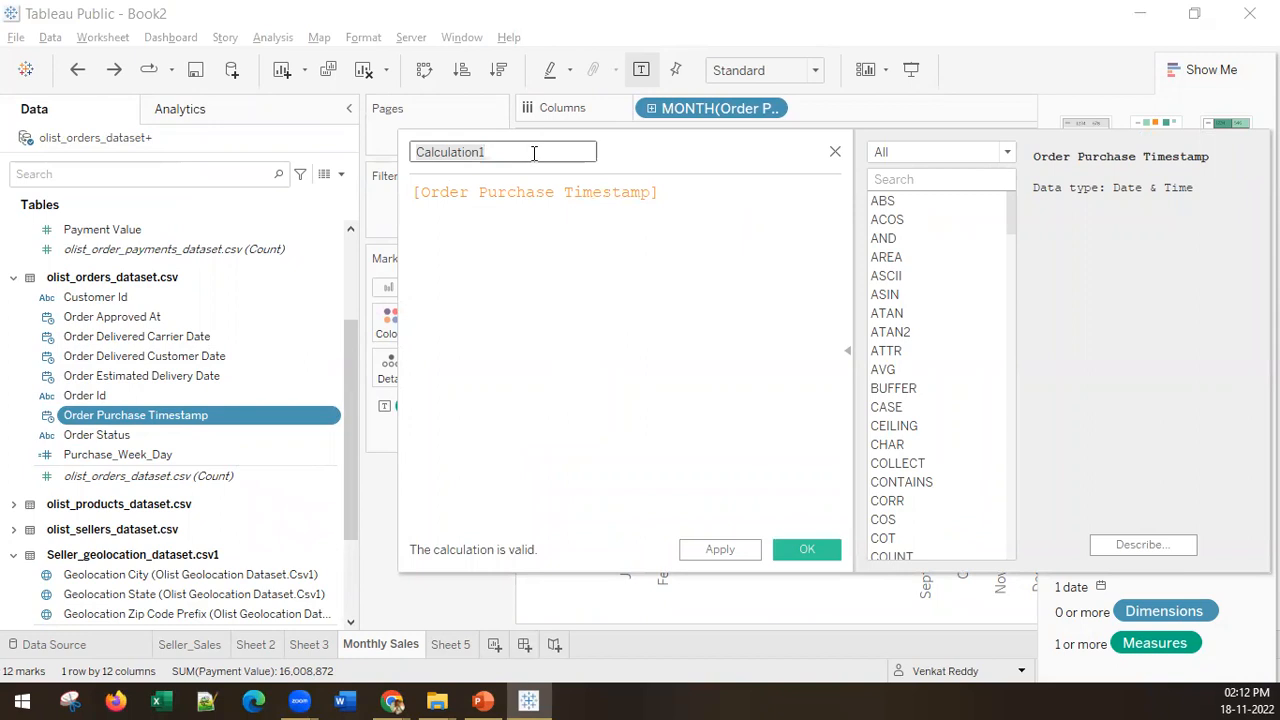
text(TIme_)
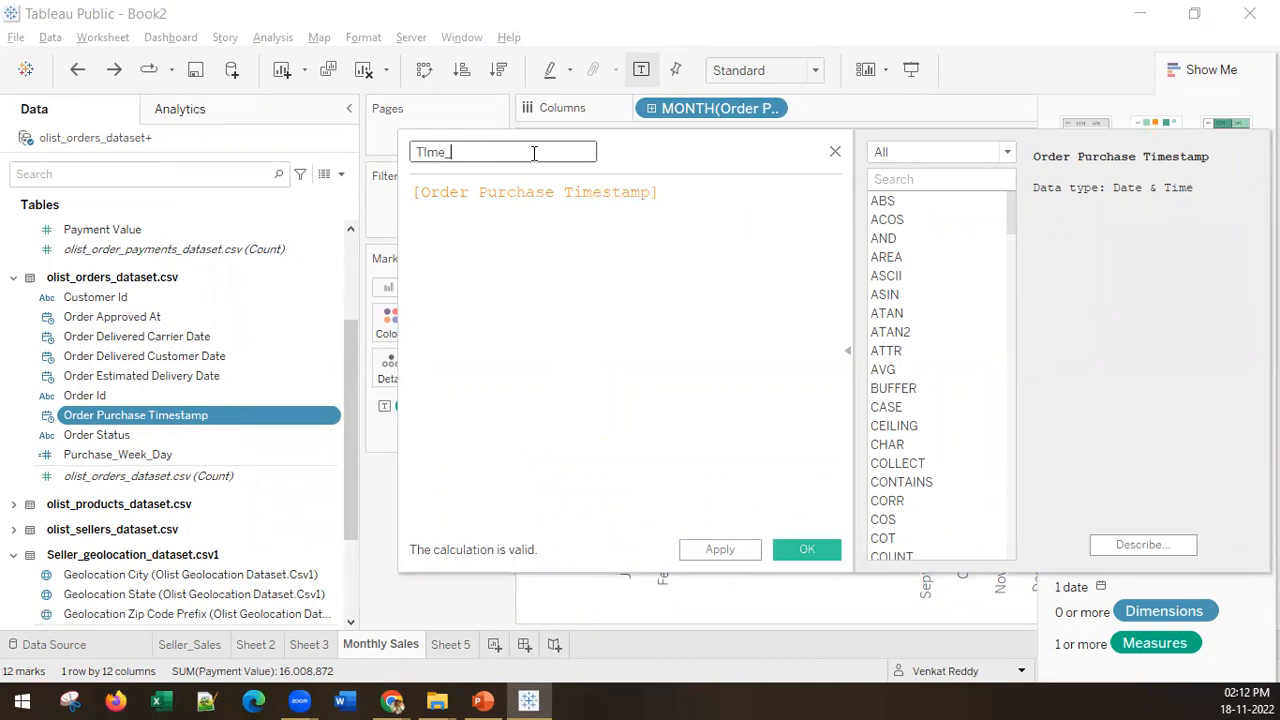
text(For_Delivery)
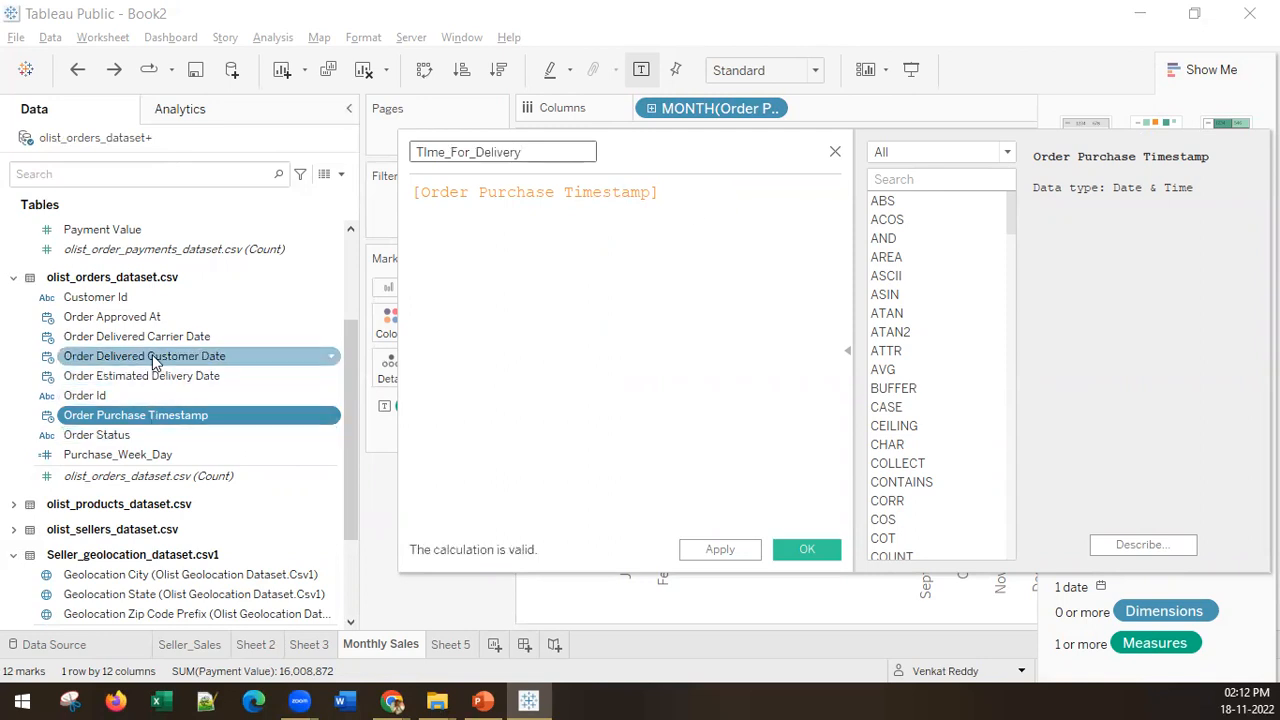
Step: Define the TIme_For_Delivery calculation as [Order Delivered Customer Date]-[Order Purchase Timestamp] and save the calculated field
click(417, 189)
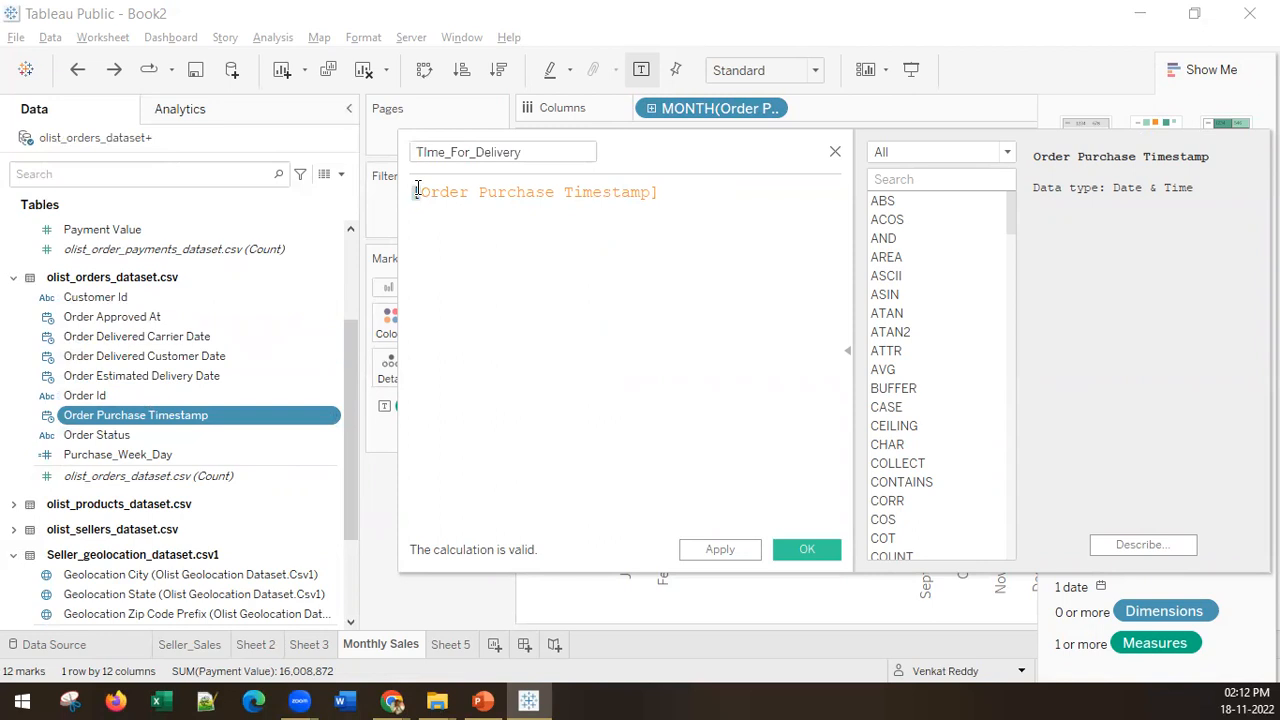
text([)
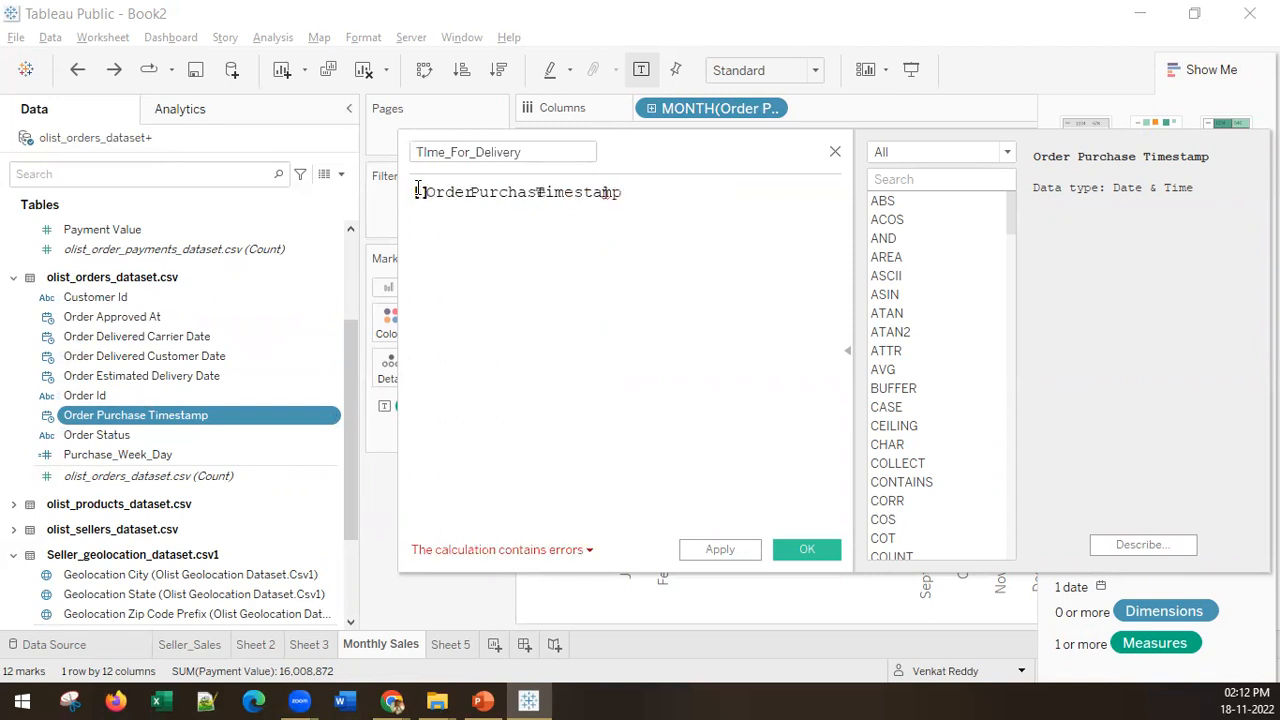
text(Orde)
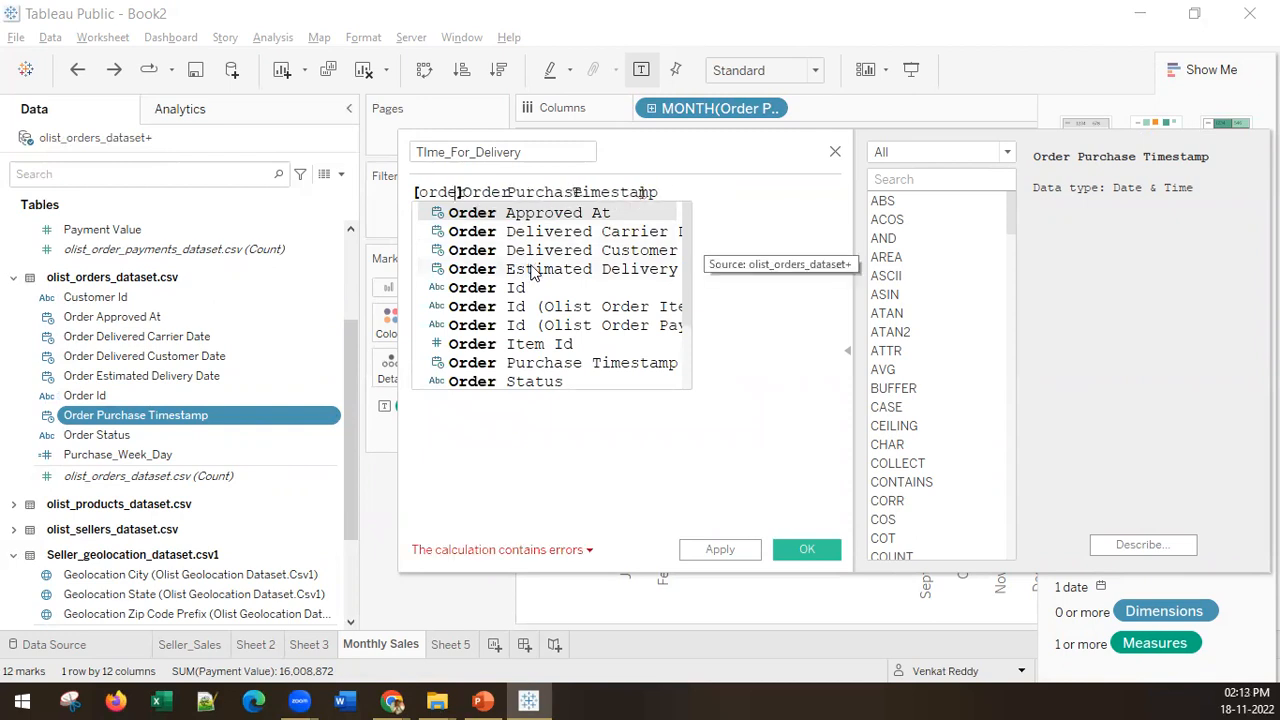
double_click(630, 250)
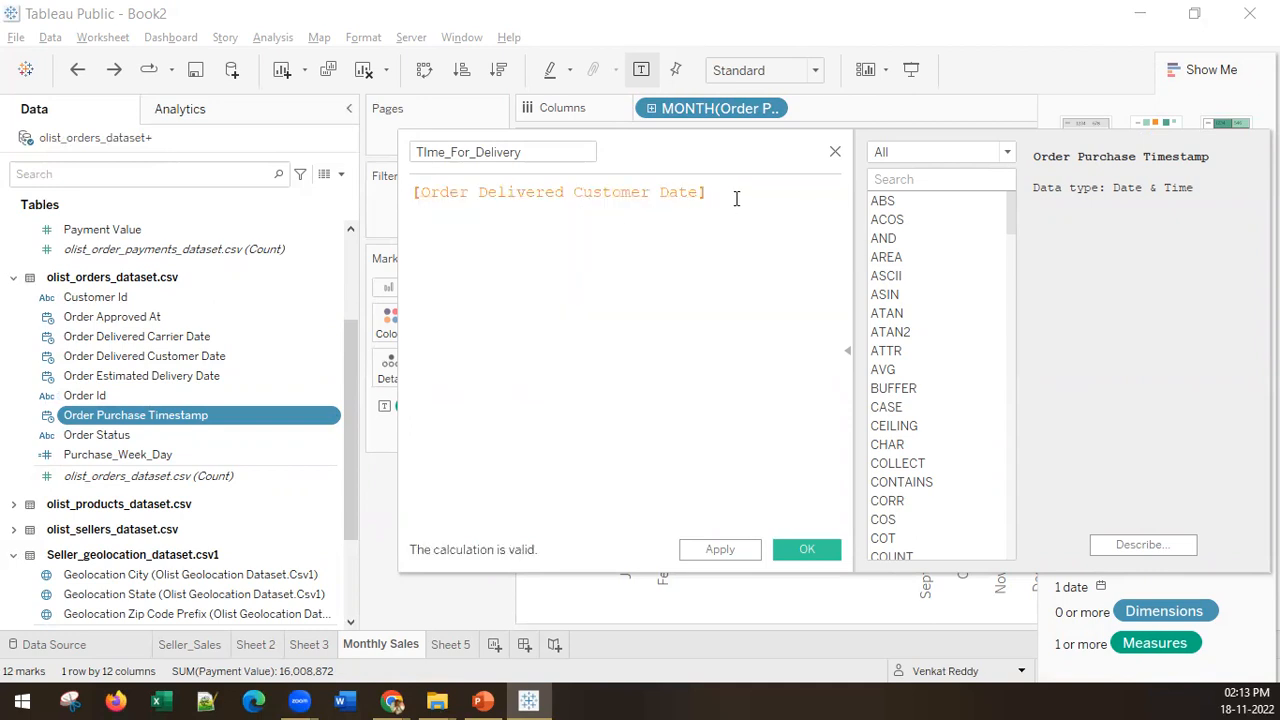
text(-[)
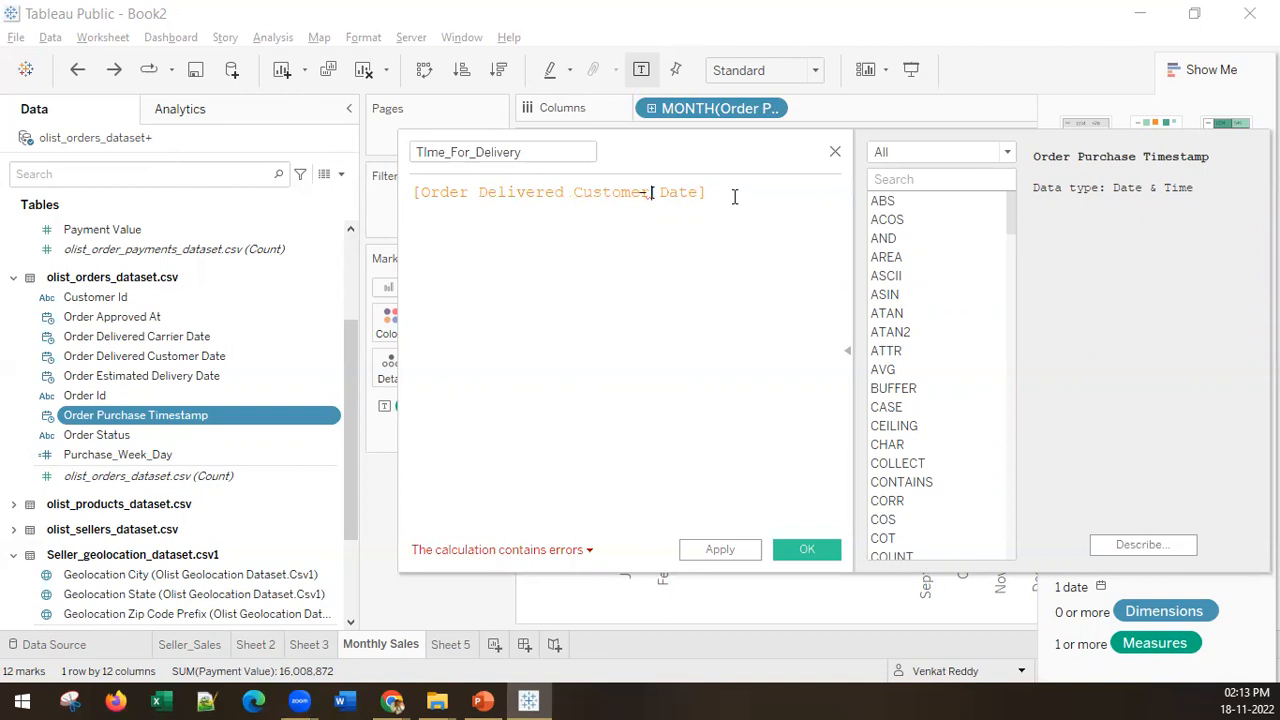
text(Order)
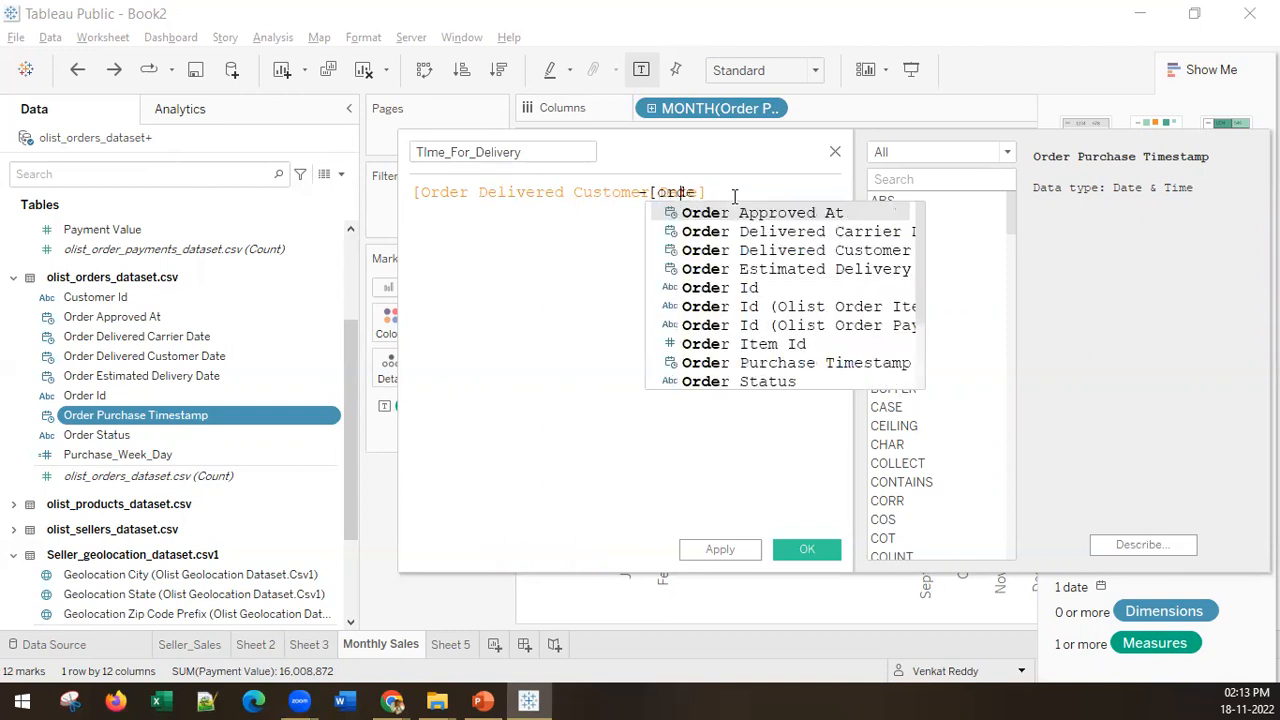
click(764, 362)
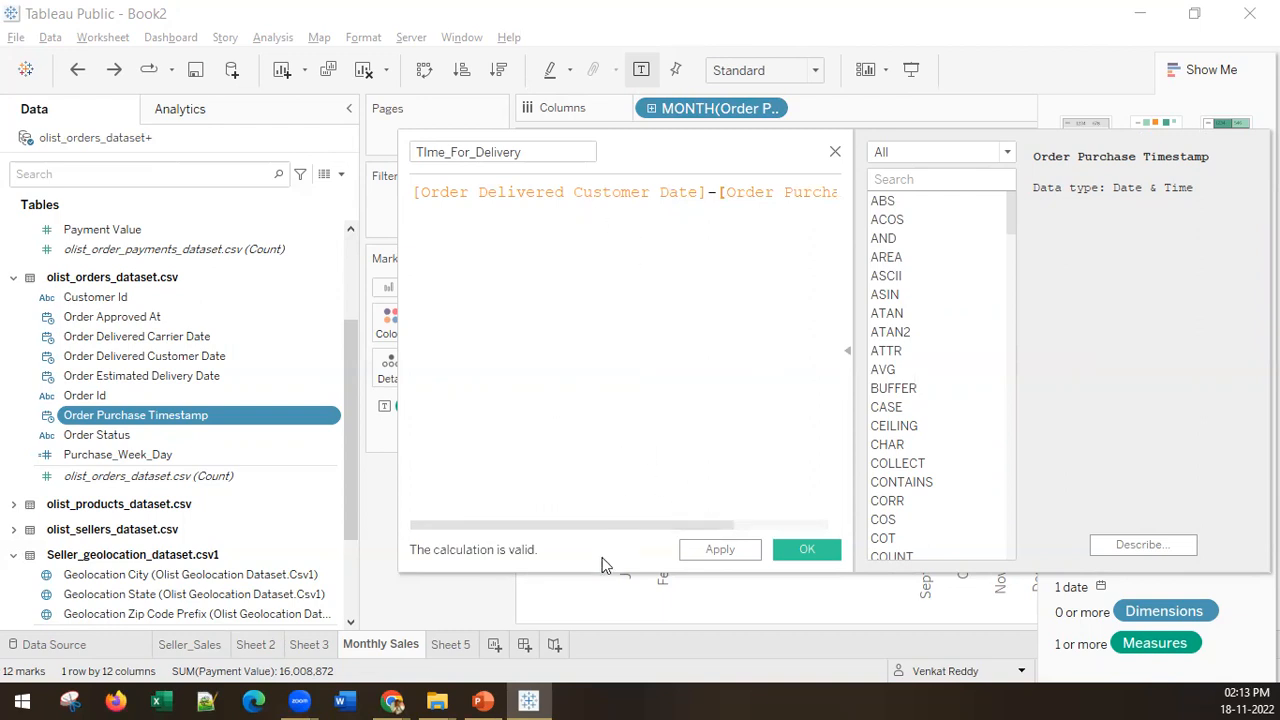
drag(600, 526, 277, 526)
click(805, 551)
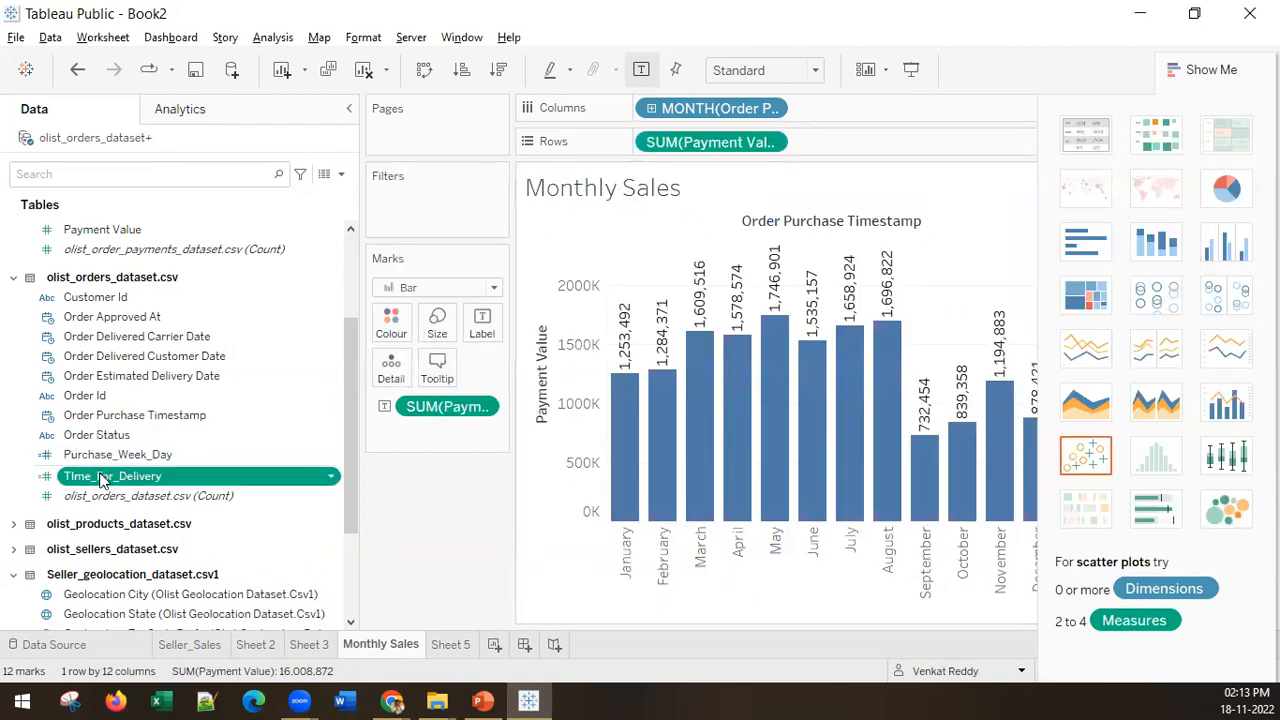
Step: On Sheet 5, add the TIme_For_Delivery field to the empty view as a summed measure
click(458, 645)
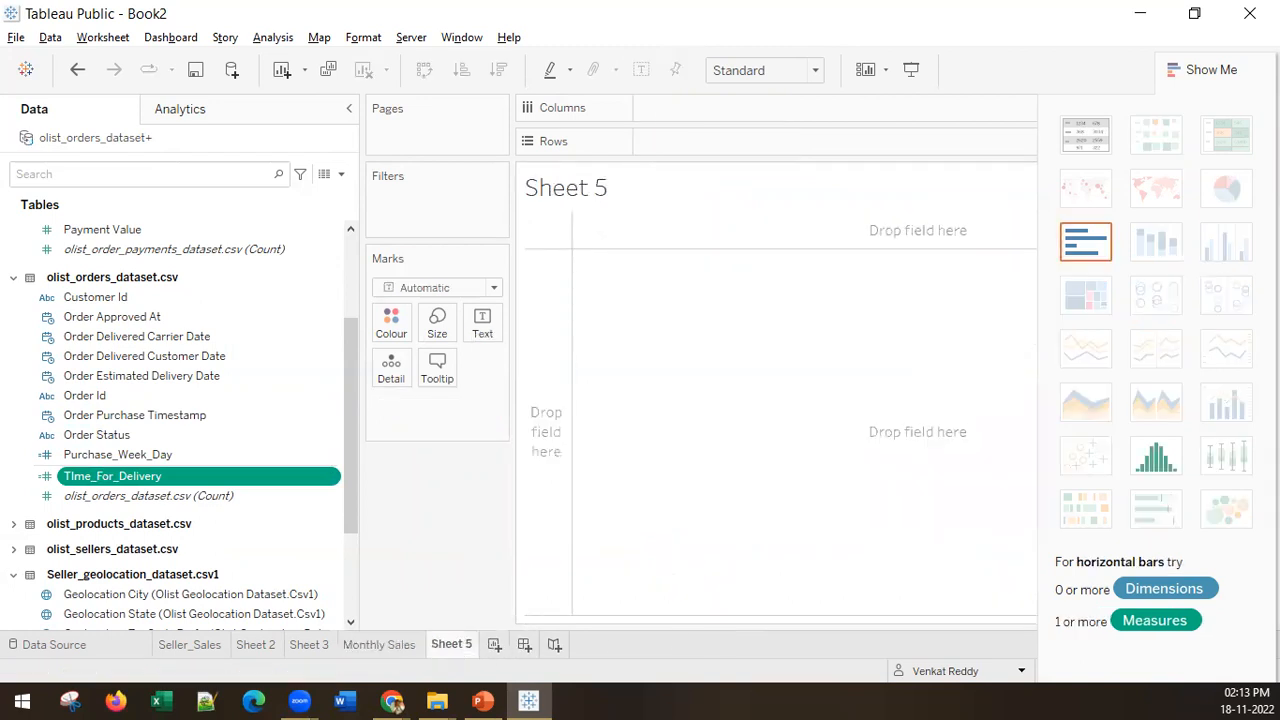
key(alt+Tab)
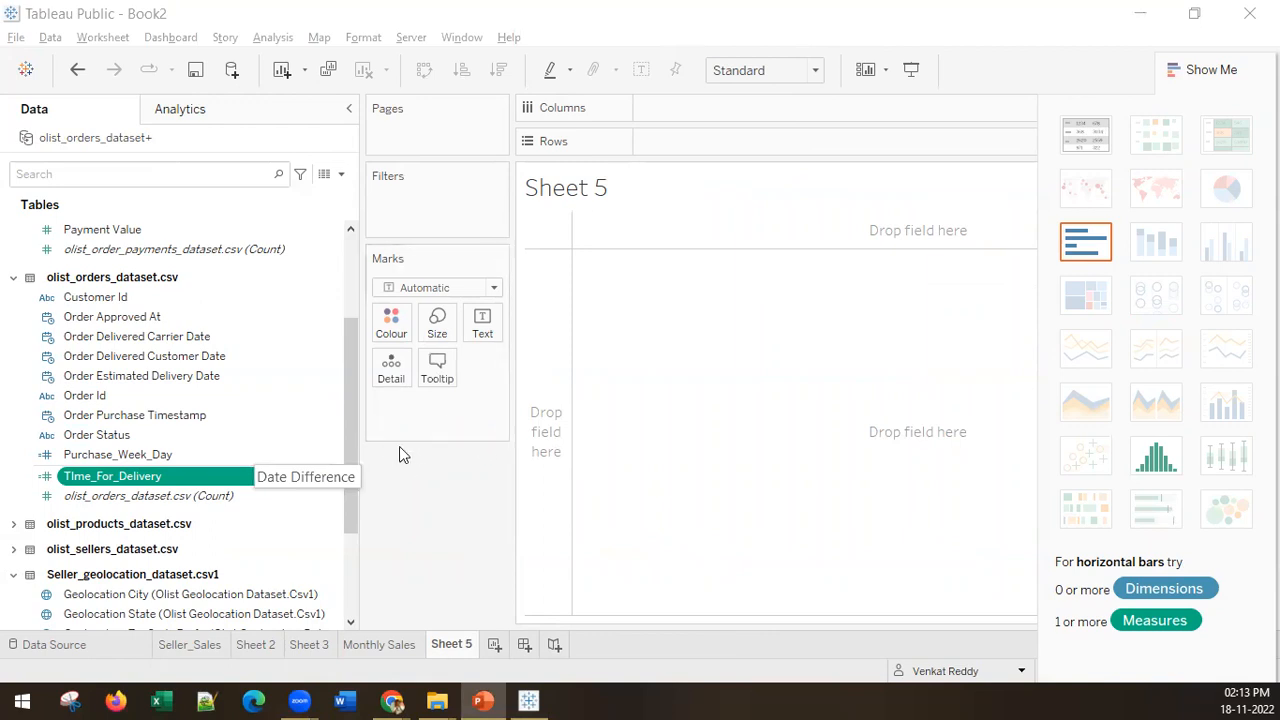
click(107, 478)
double_click(107, 478)
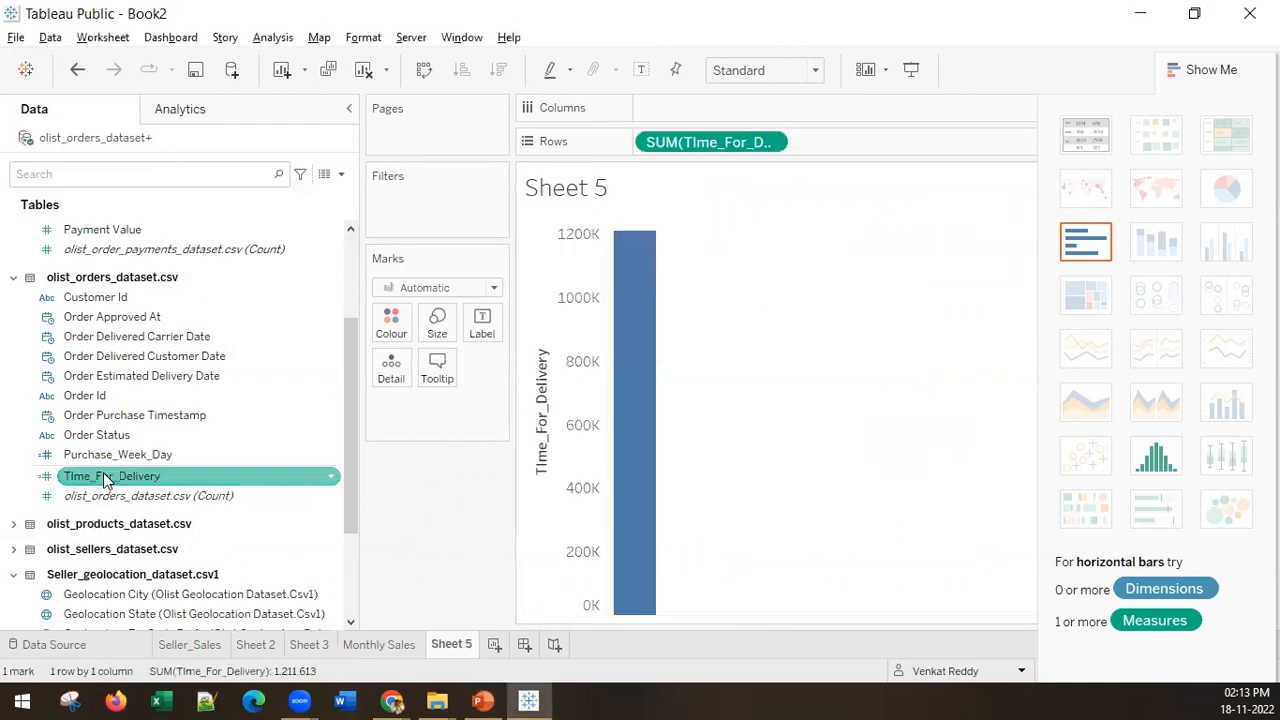
click(483, 701)
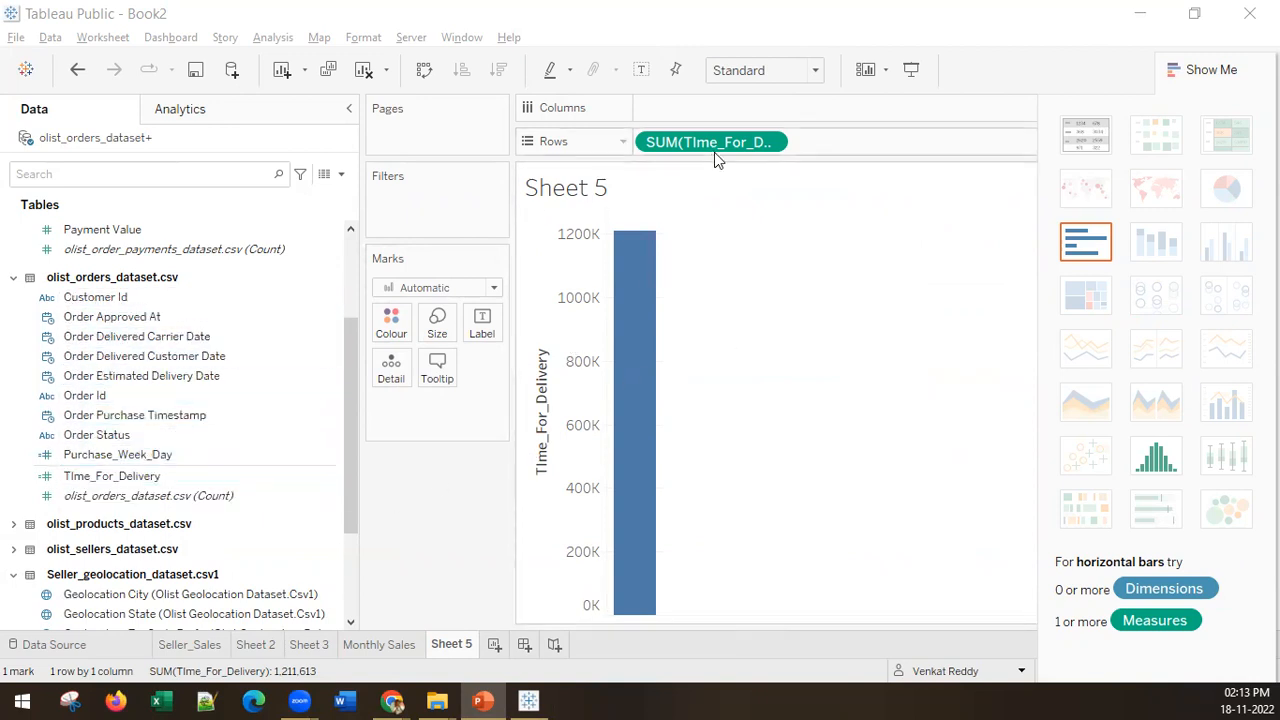
Step: Cross-tabulate the delivery time, with Order Estimated Delivery Date years as columns and Order Purchase Timestamp years as rows
click(168, 375)
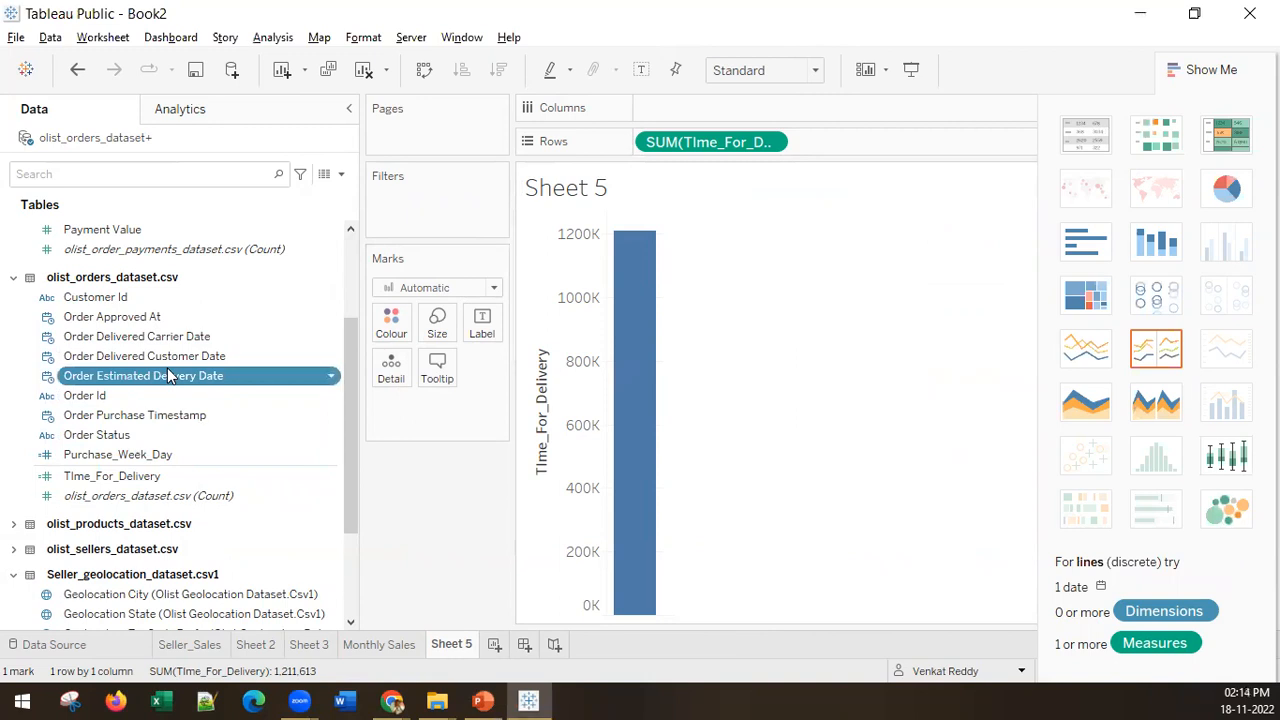
double_click(169, 375)
click(180, 416)
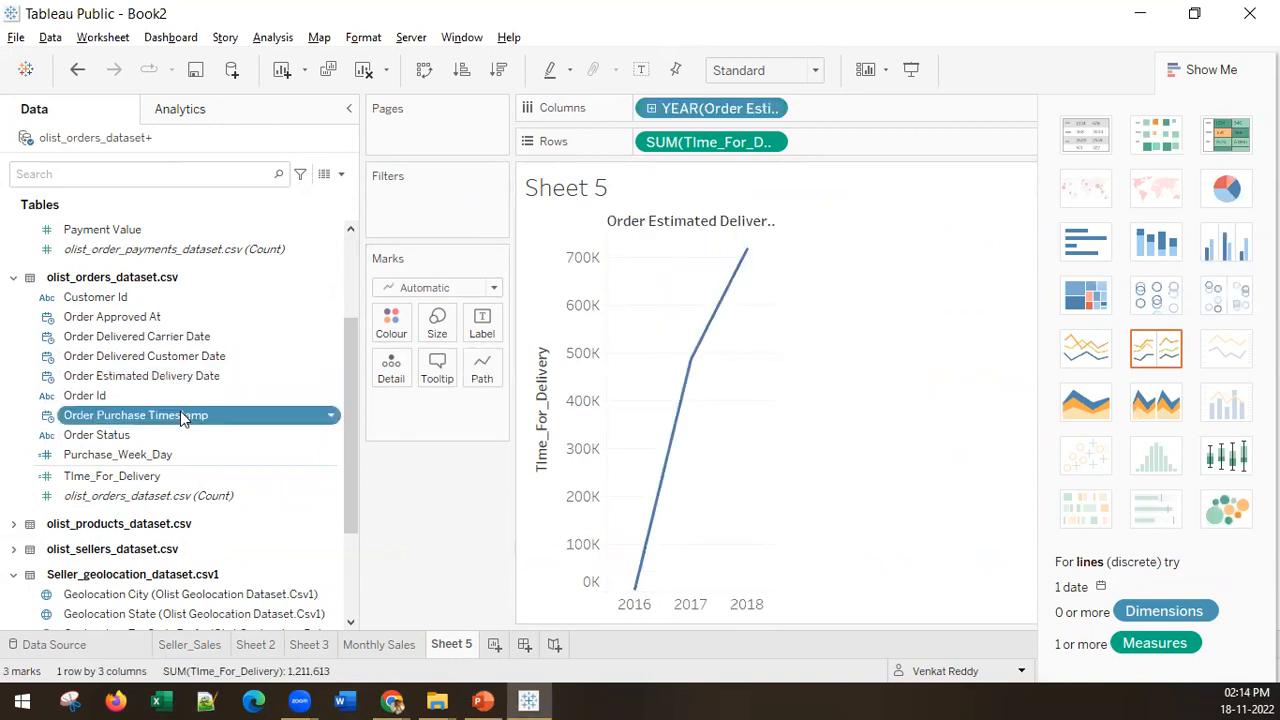
double_click(180, 414)
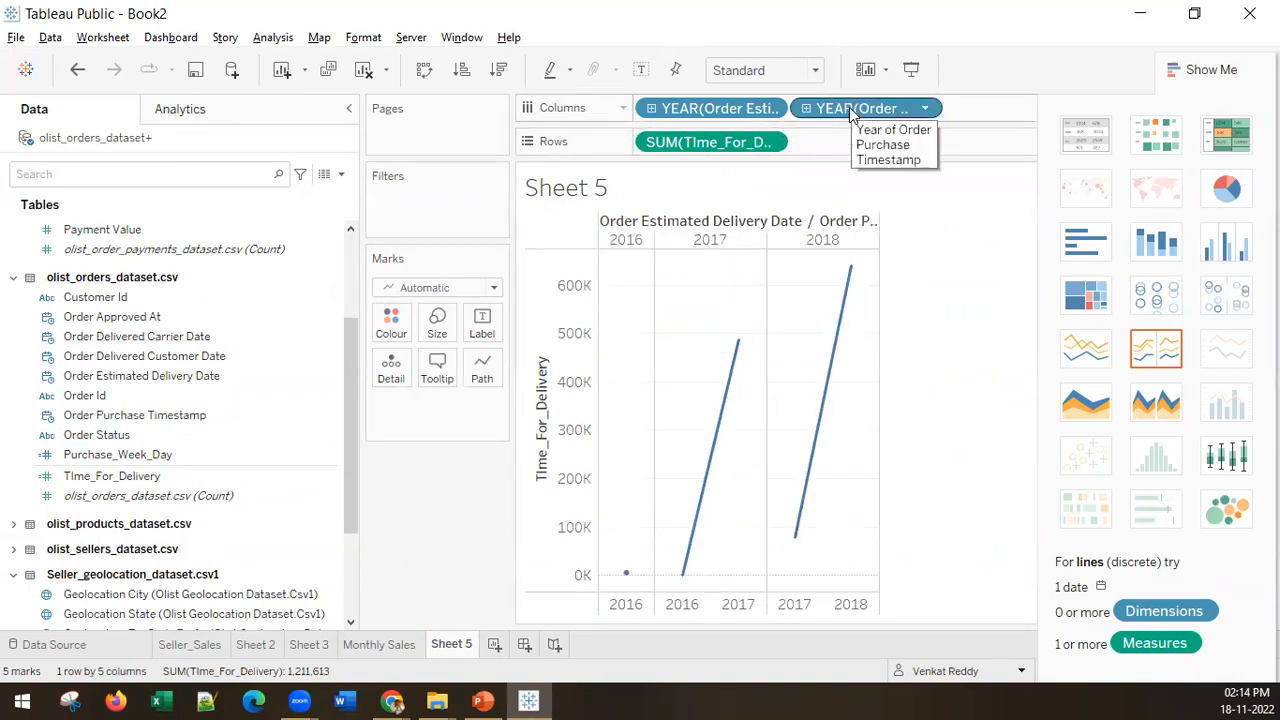
drag(850, 113, 480, 330)
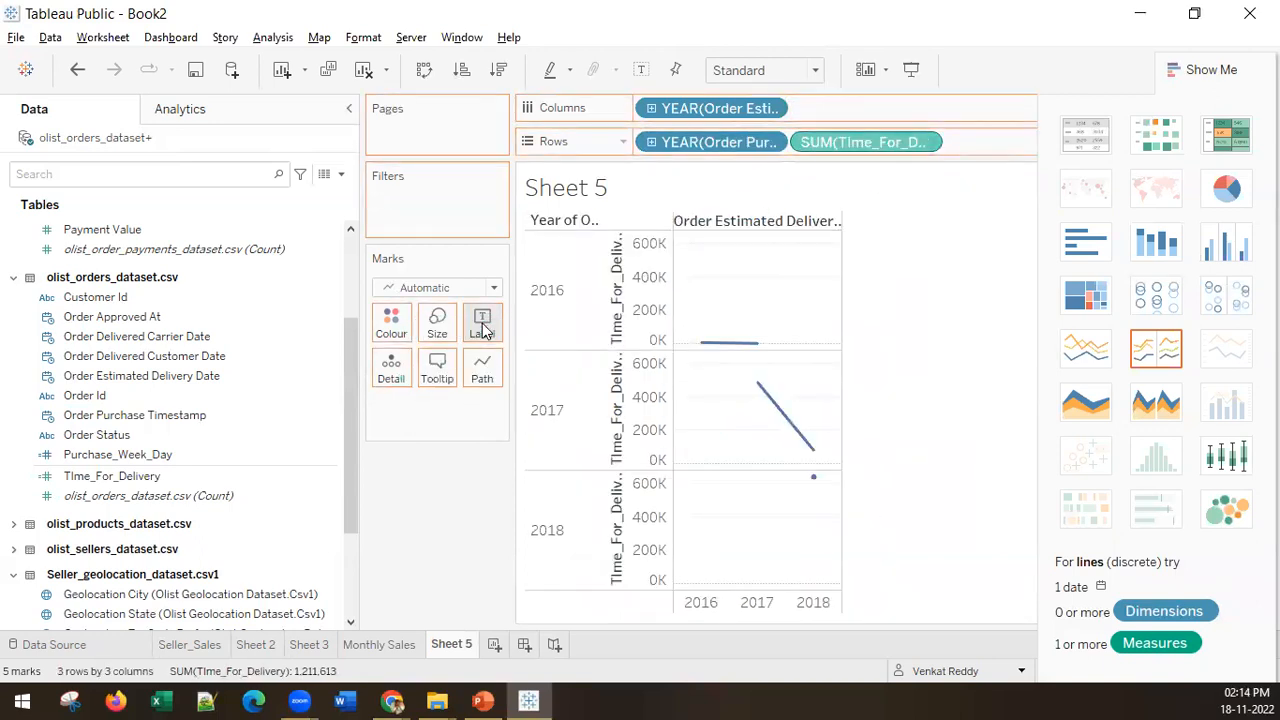
Step: Set both dates to the full-date Day level and turn the chart into a text table with purchase days as rows
click(772, 110)
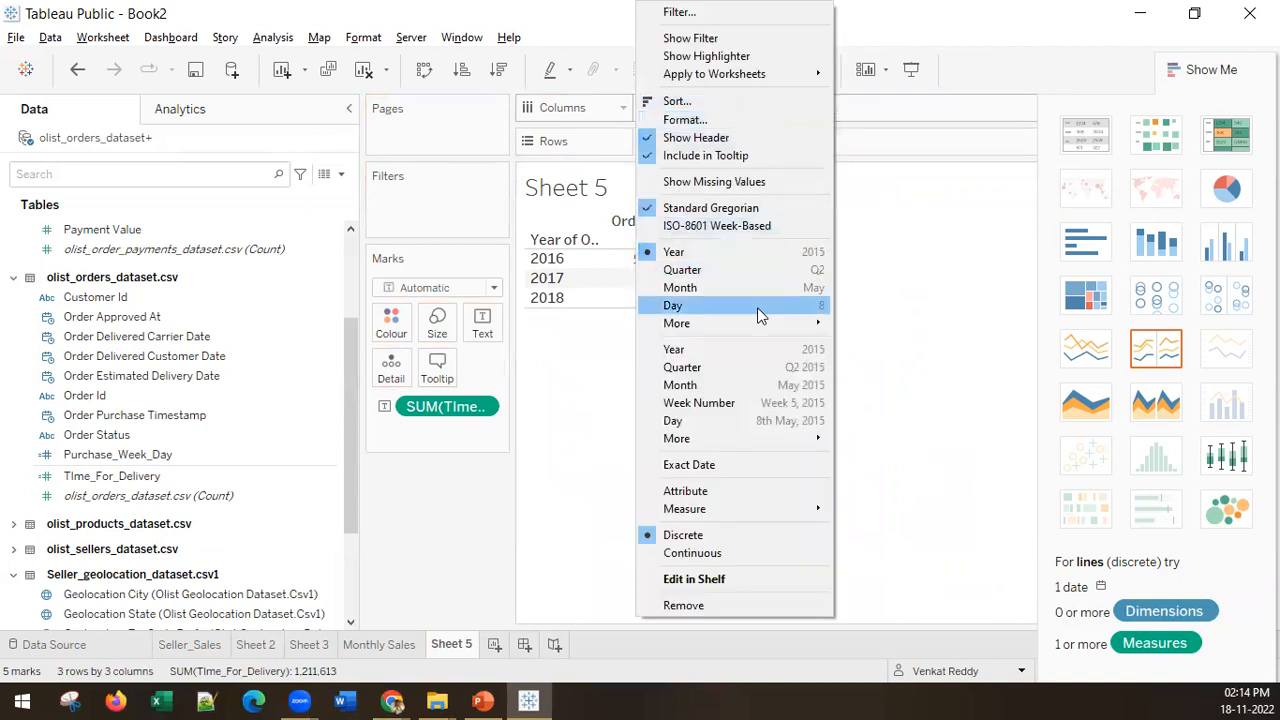
key(Escape)
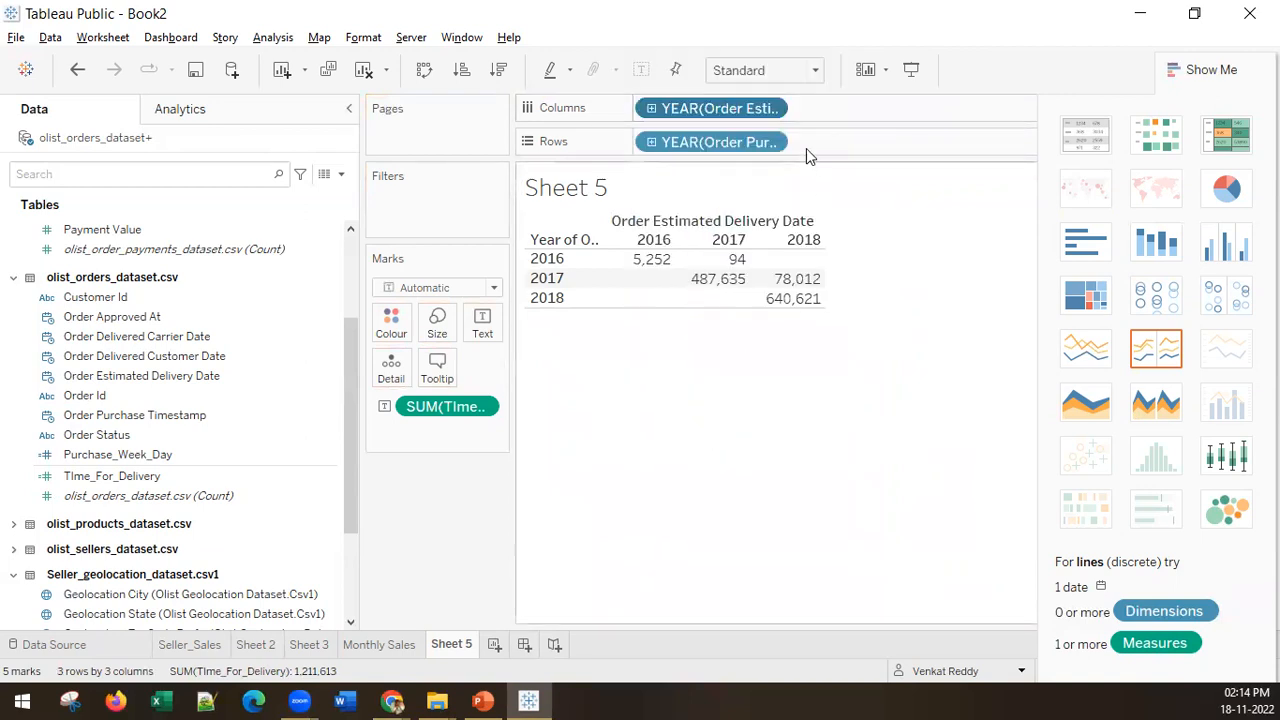
click(772, 142)
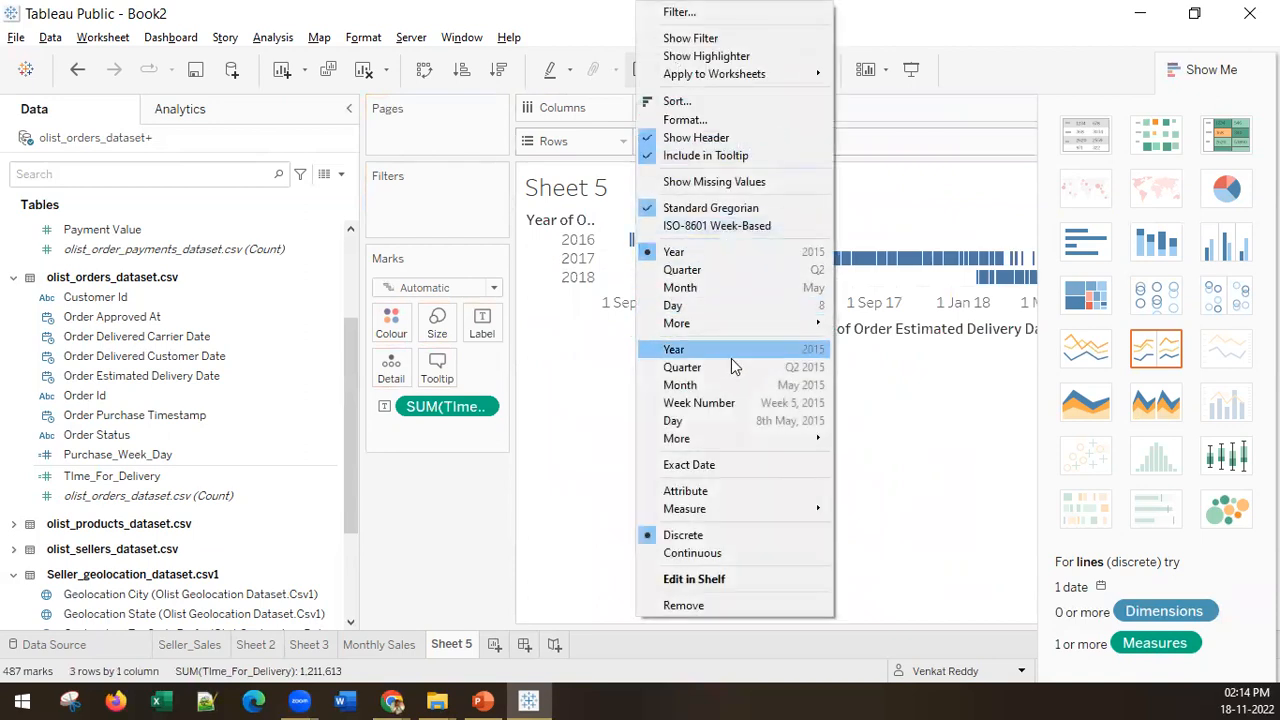
click(712, 421)
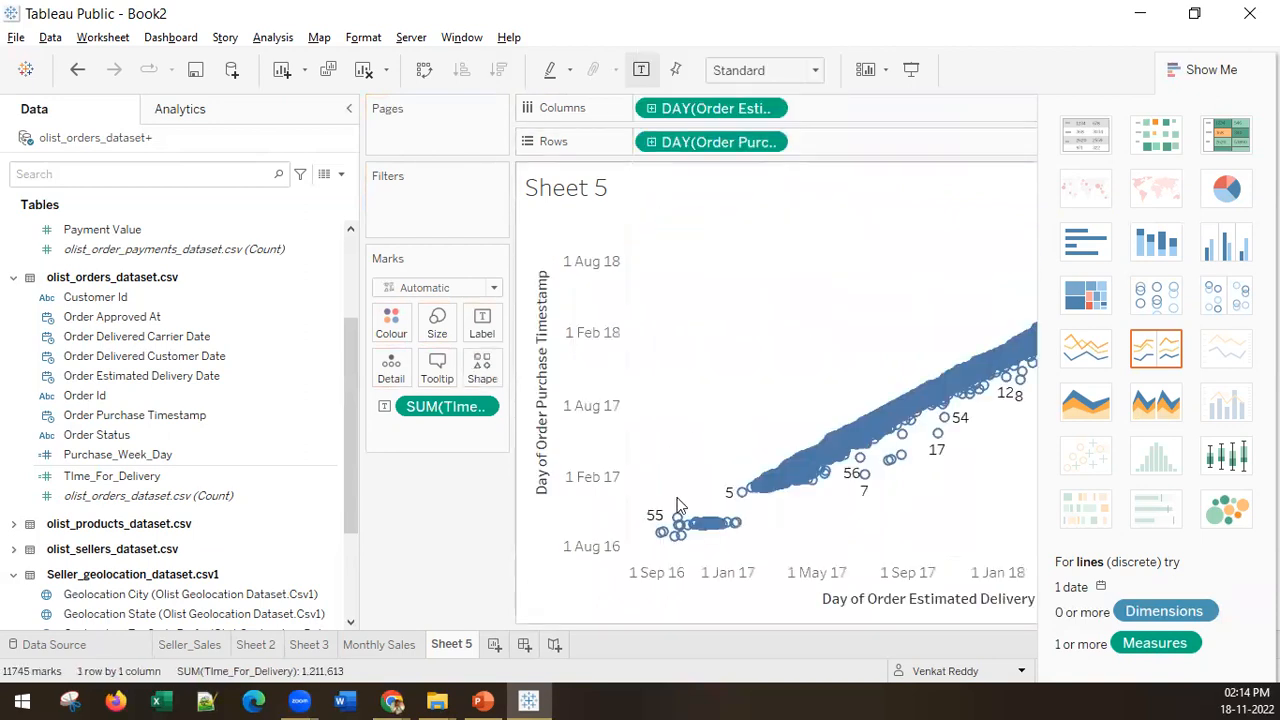
click(1078, 145)
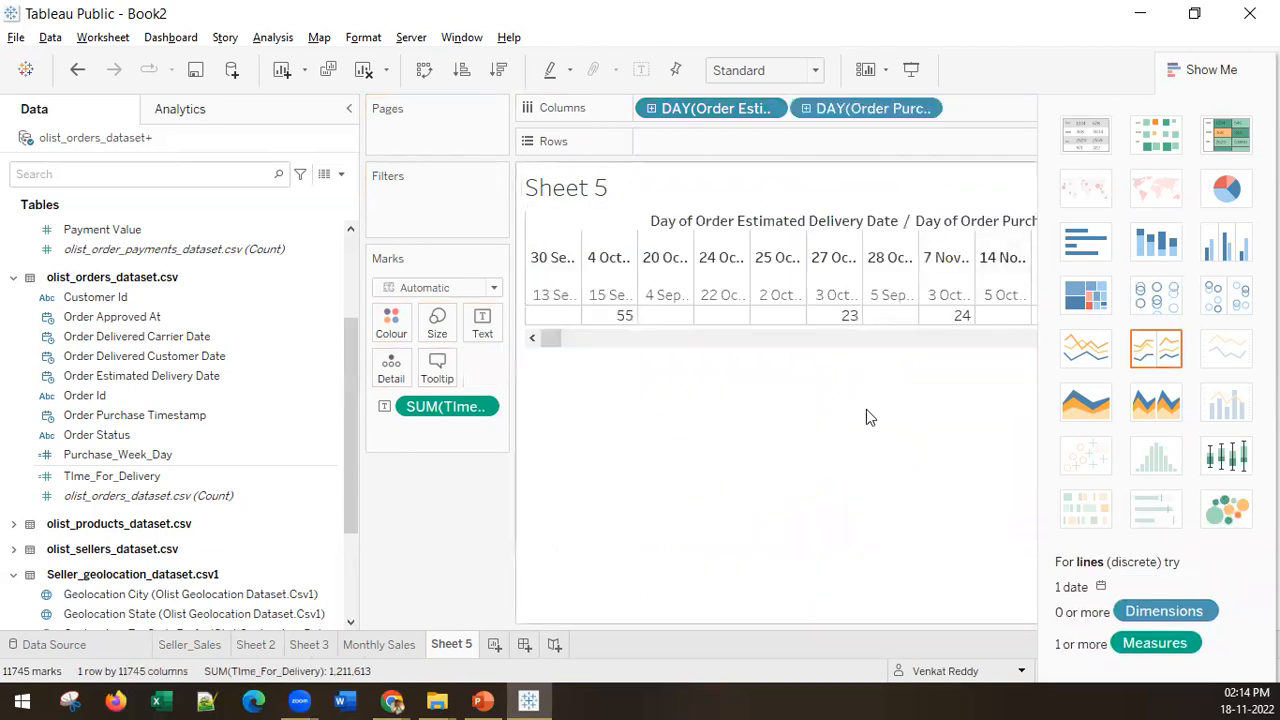
drag(852, 118, 737, 143)
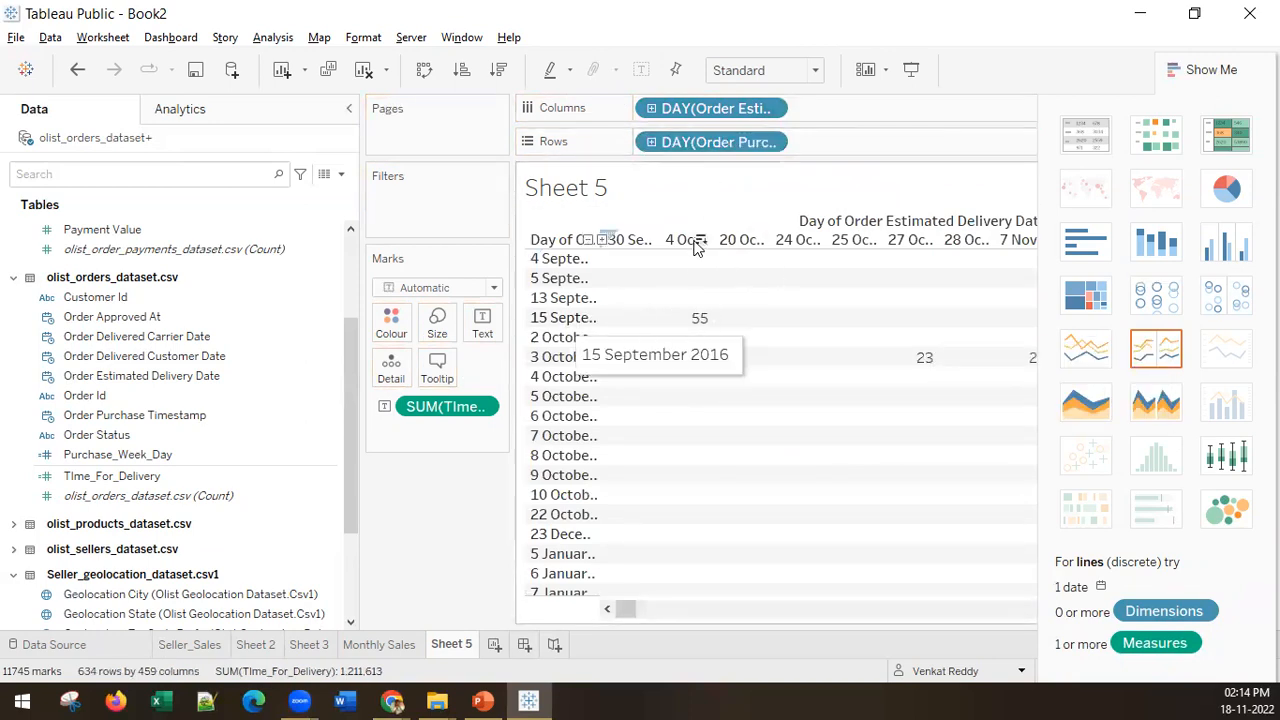
Step: Sort the purchase-day rows in ascending order of TIme_For_Delivery and hide the chart suggestions to review the table
mouse_move(698, 322)
click(494, 76)
click(463, 77)
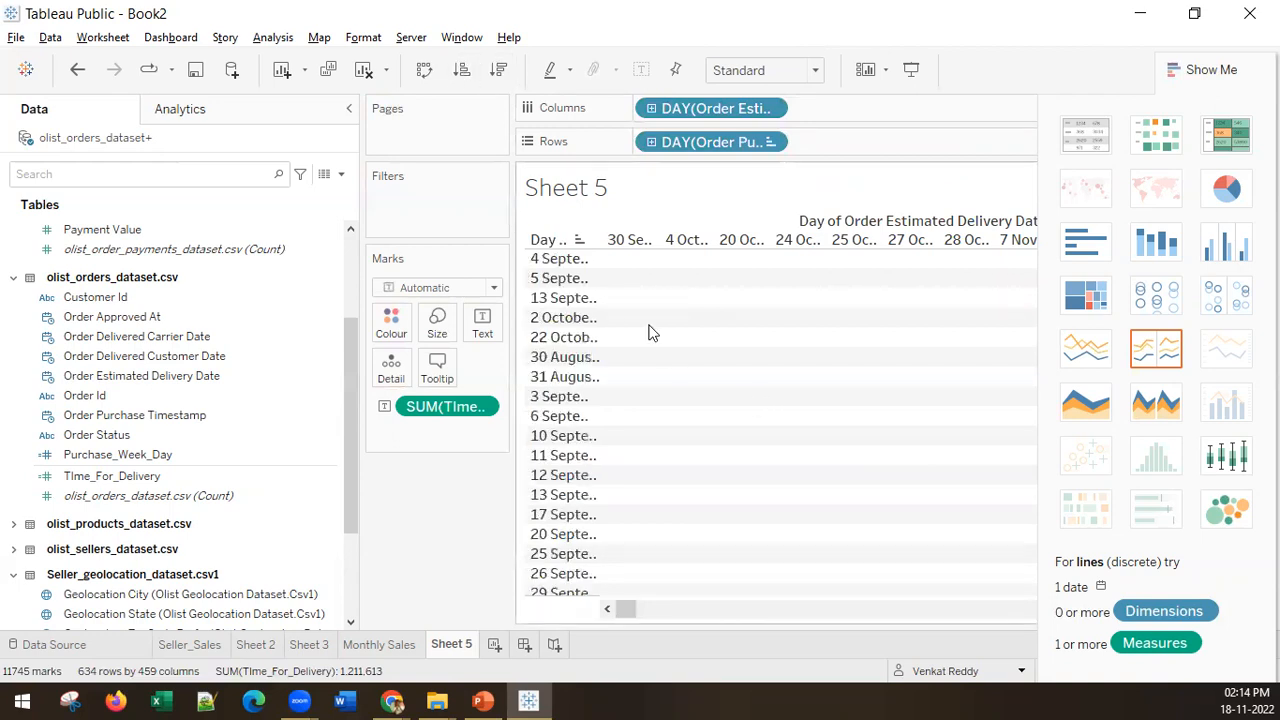
click(1203, 62)
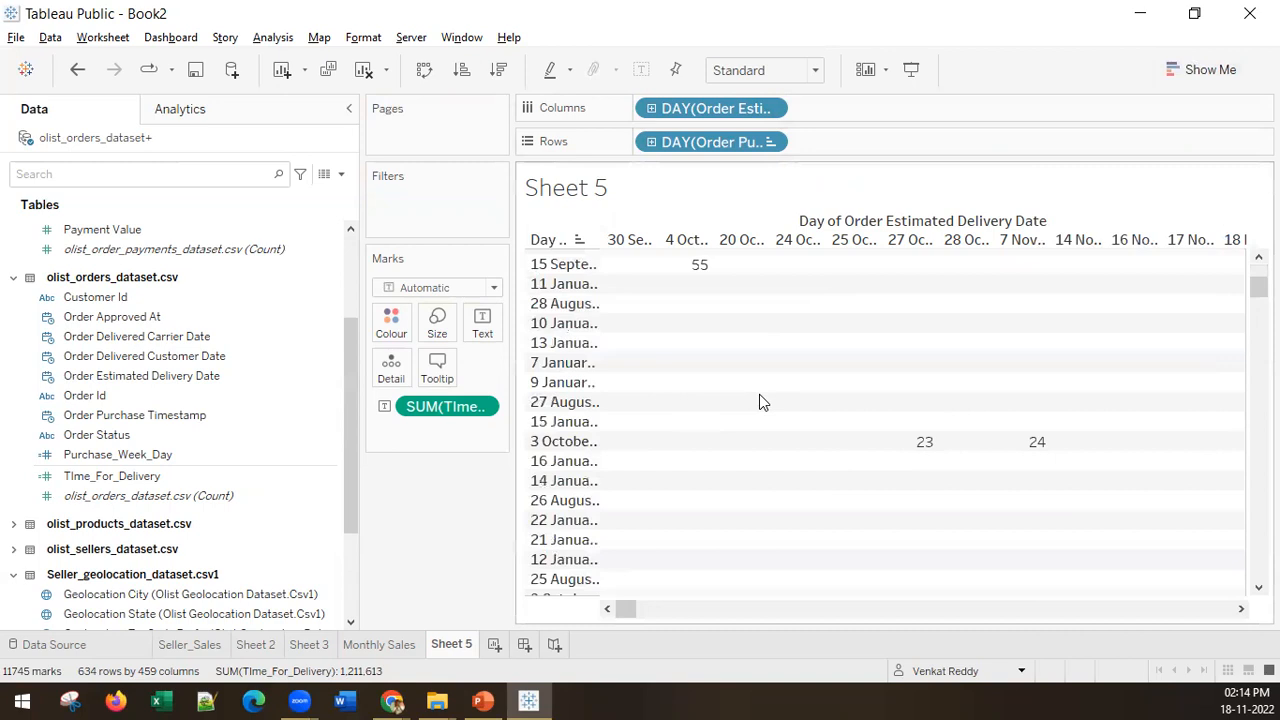
scroll(763, 400, down, 5)
scroll(720, 423, down, 5)
scroll(700, 440, up, 10)
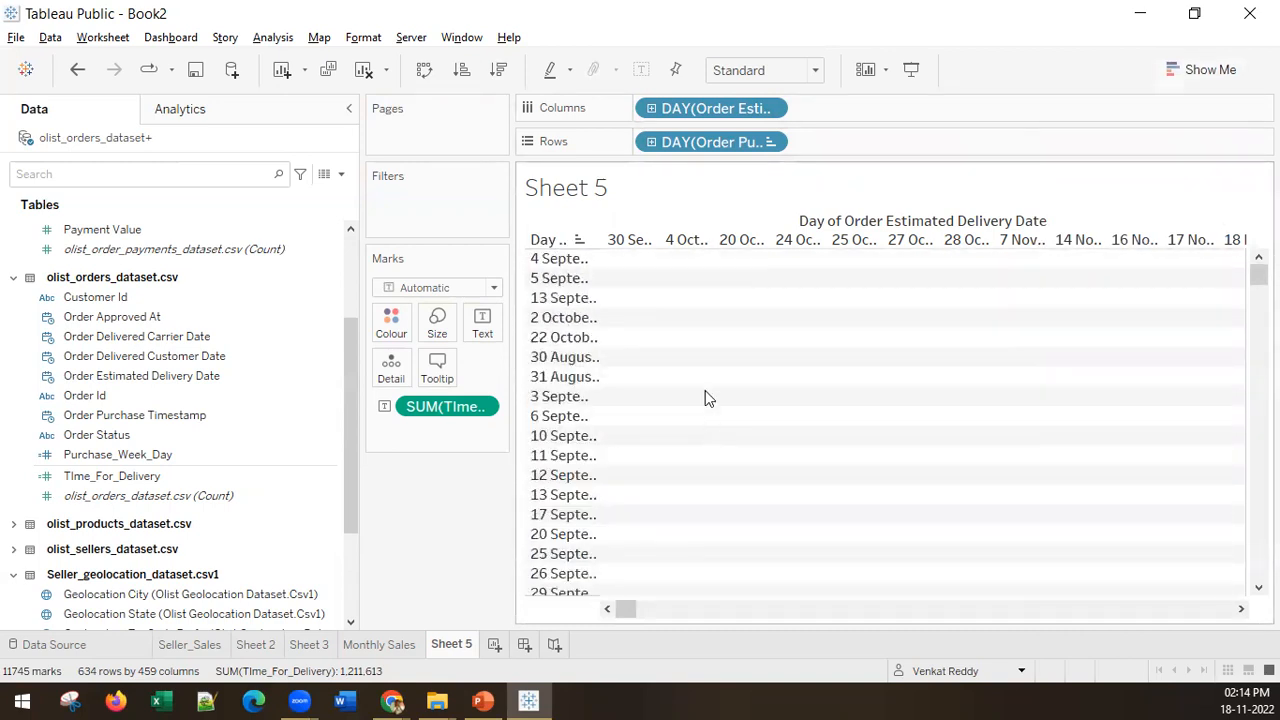
Step: Swap the table's rows and columns, sort the estimated delivery days ascending by TIme_For_Delivery, and examine individual delivery times
click(423, 70)
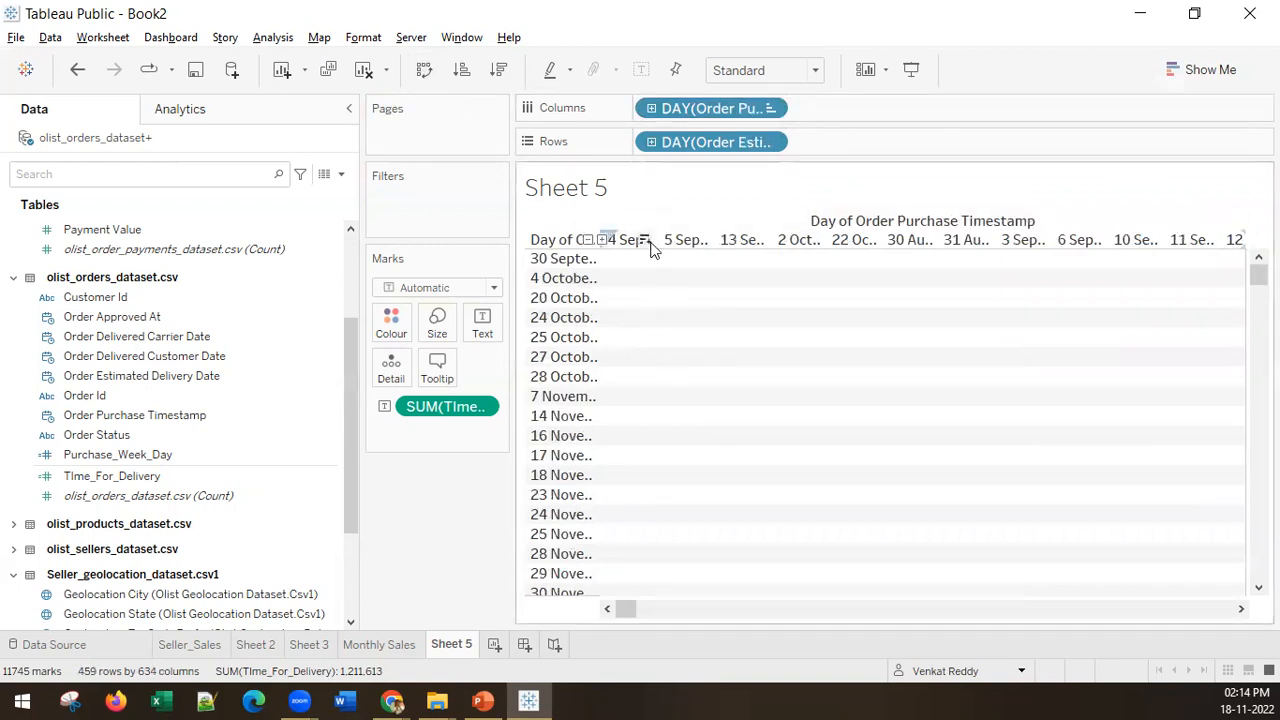
click(461, 70)
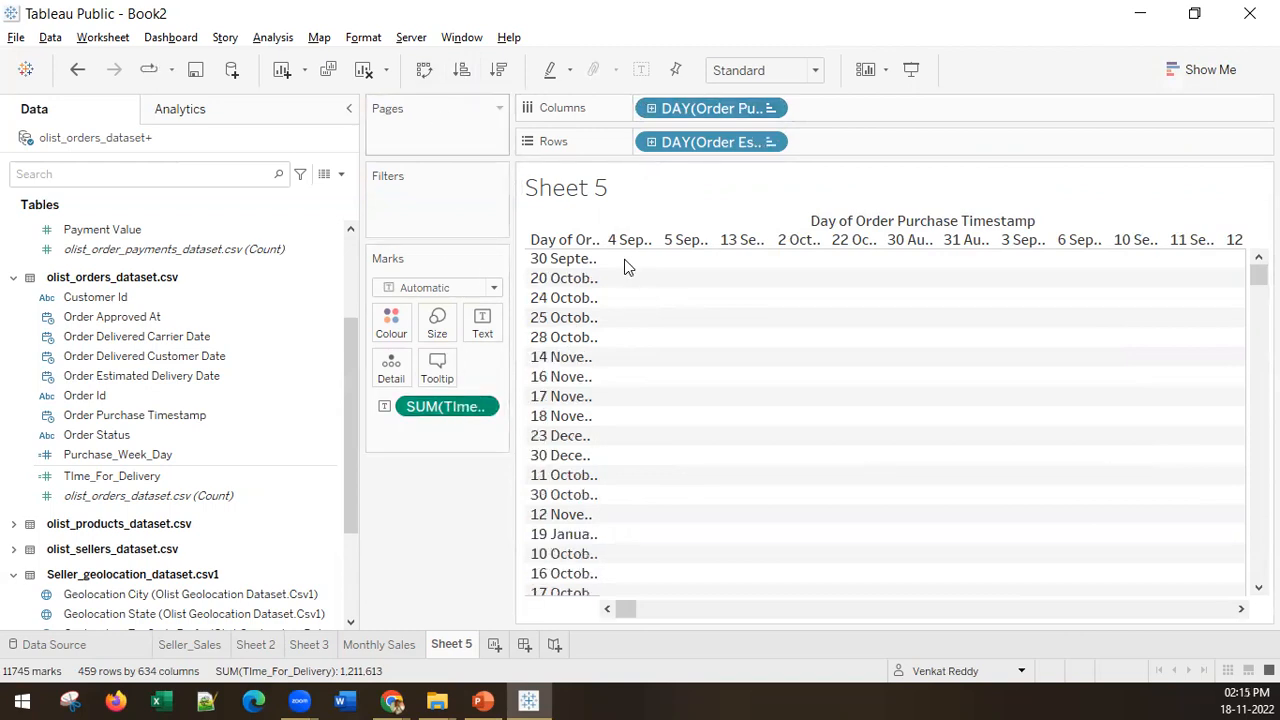
scroll(791, 478, down, 10)
drag(623, 609, 805, 595)
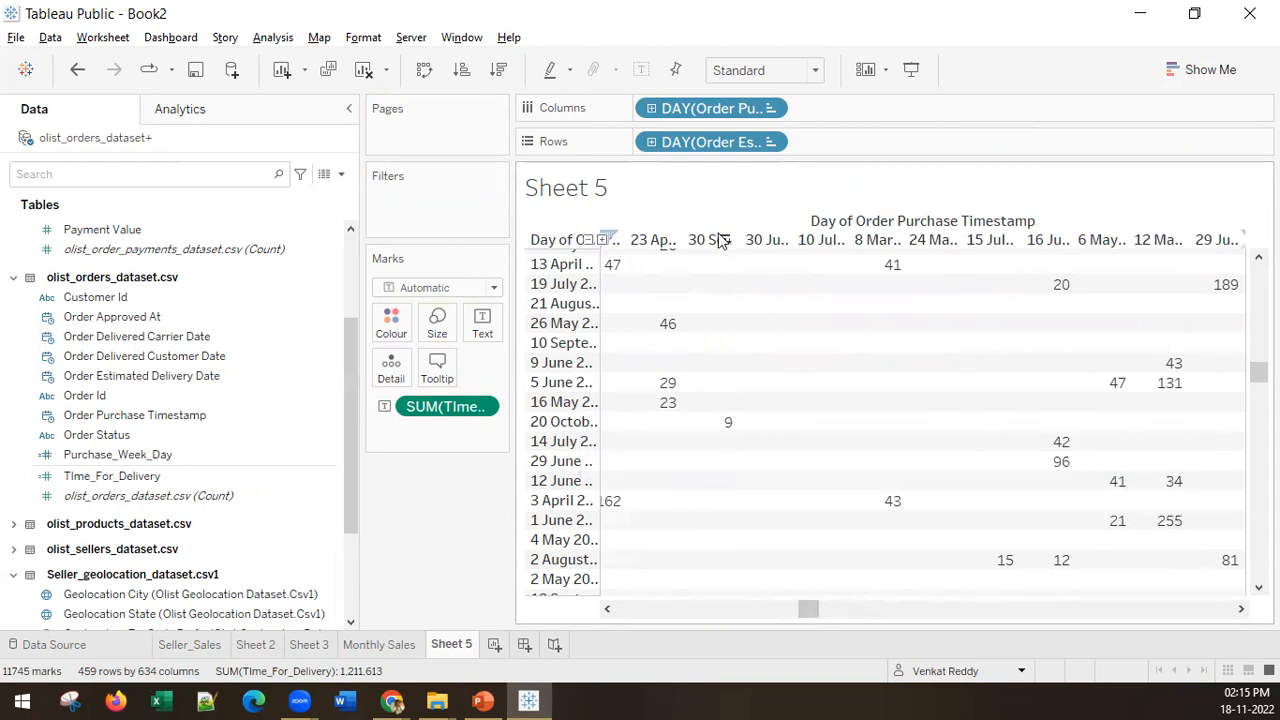
mouse_move(724, 425)
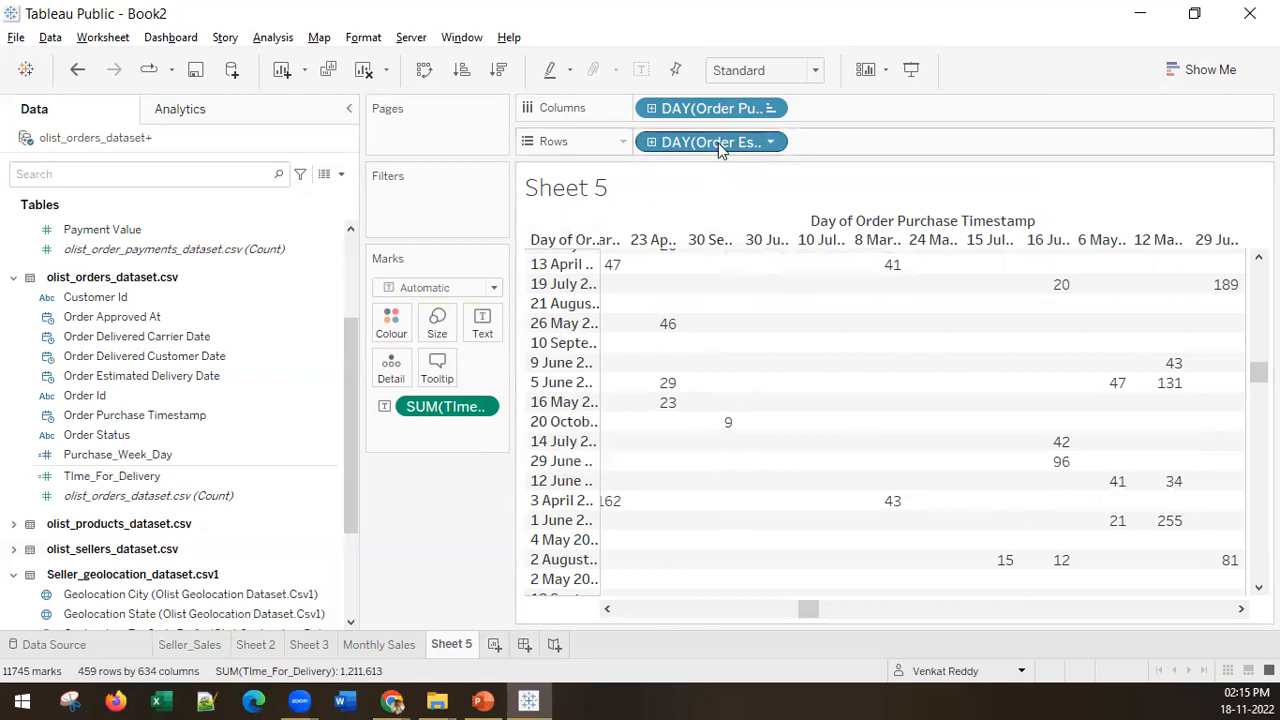
Step: Replace the estimated delivery date on the rows with Order Delivered Customer Date at the full-date Day level
drag(718, 145, 243, 403)
drag(231, 357, 748, 160)
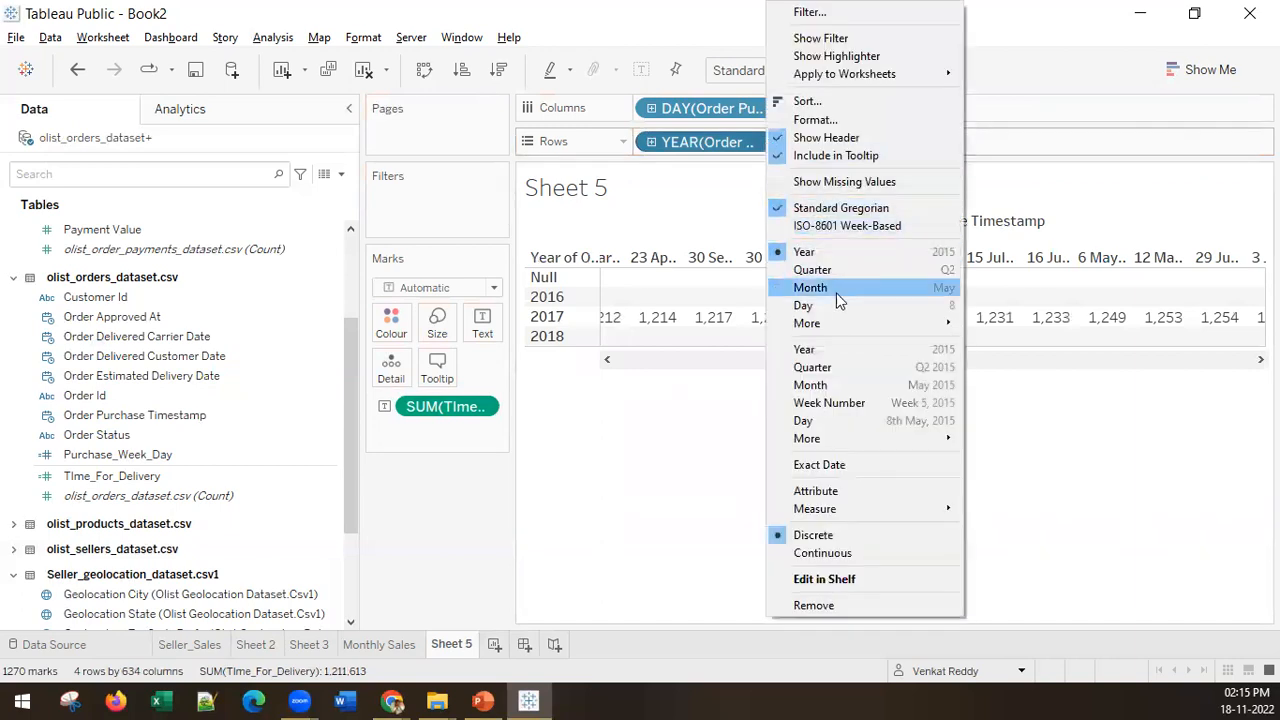
click(834, 418)
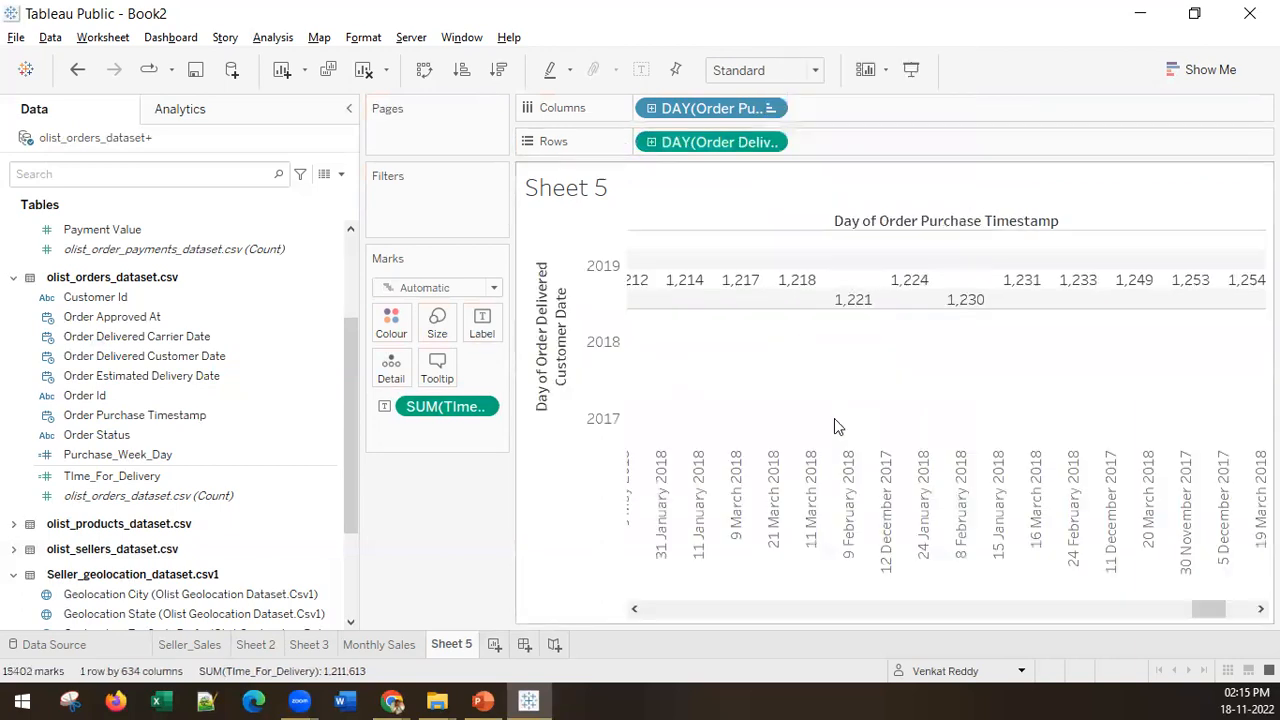
Step: Convert the chart back to a text table with purchase days as rows and customer delivery days as columns
click(1200, 69)
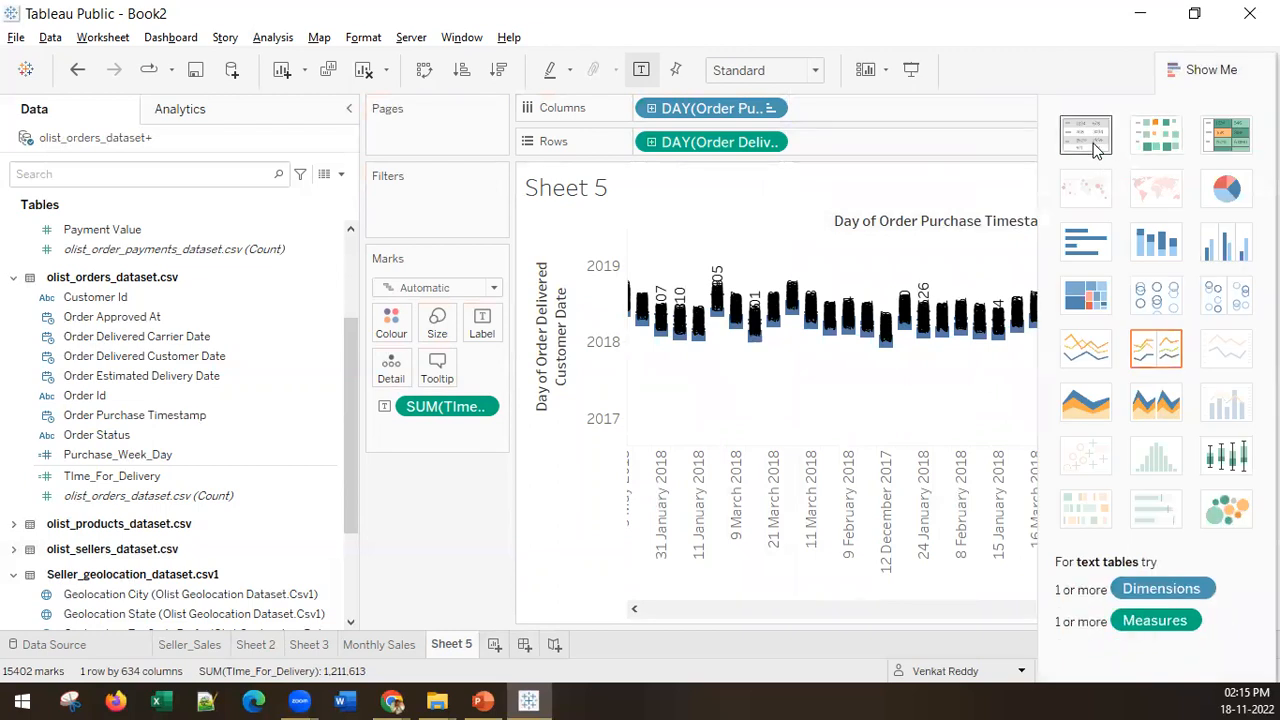
click(1095, 146)
drag(831, 112, 750, 146)
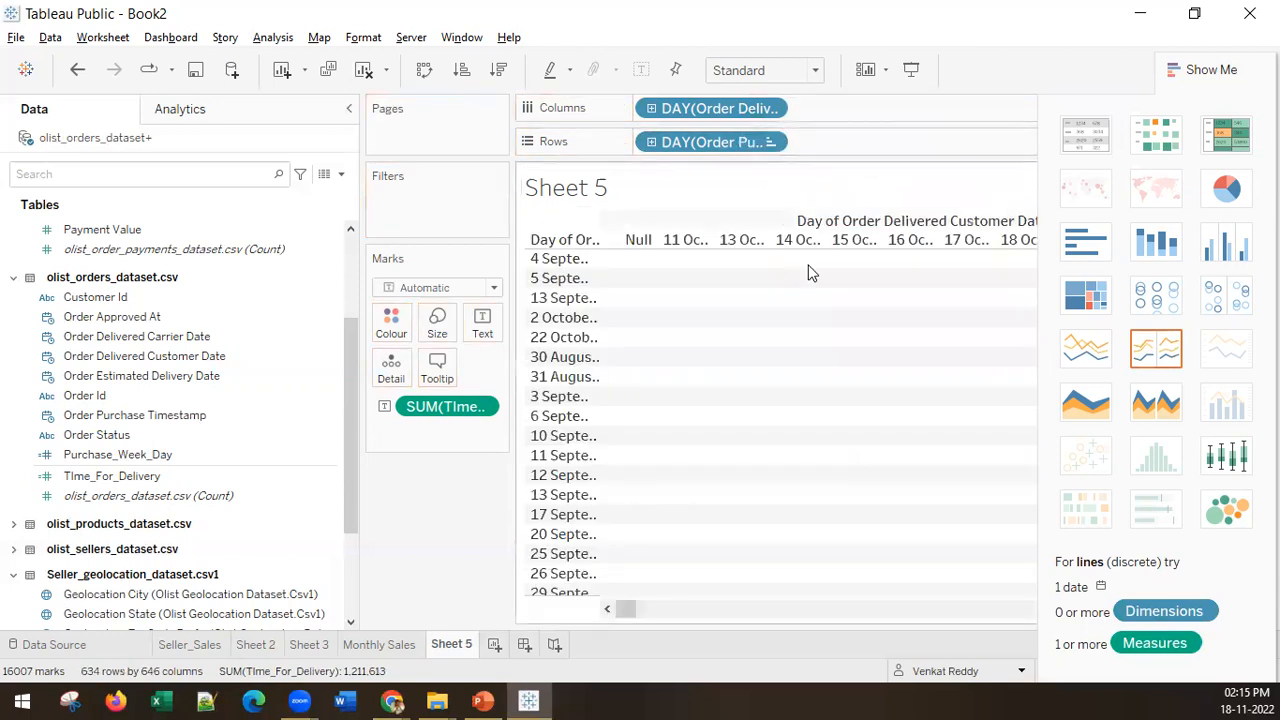
Step: Hide the chart suggestions and sort the purchase-day rows ascending by TIme_For_Delivery again
drag(624, 609, 551, 611)
click(1200, 69)
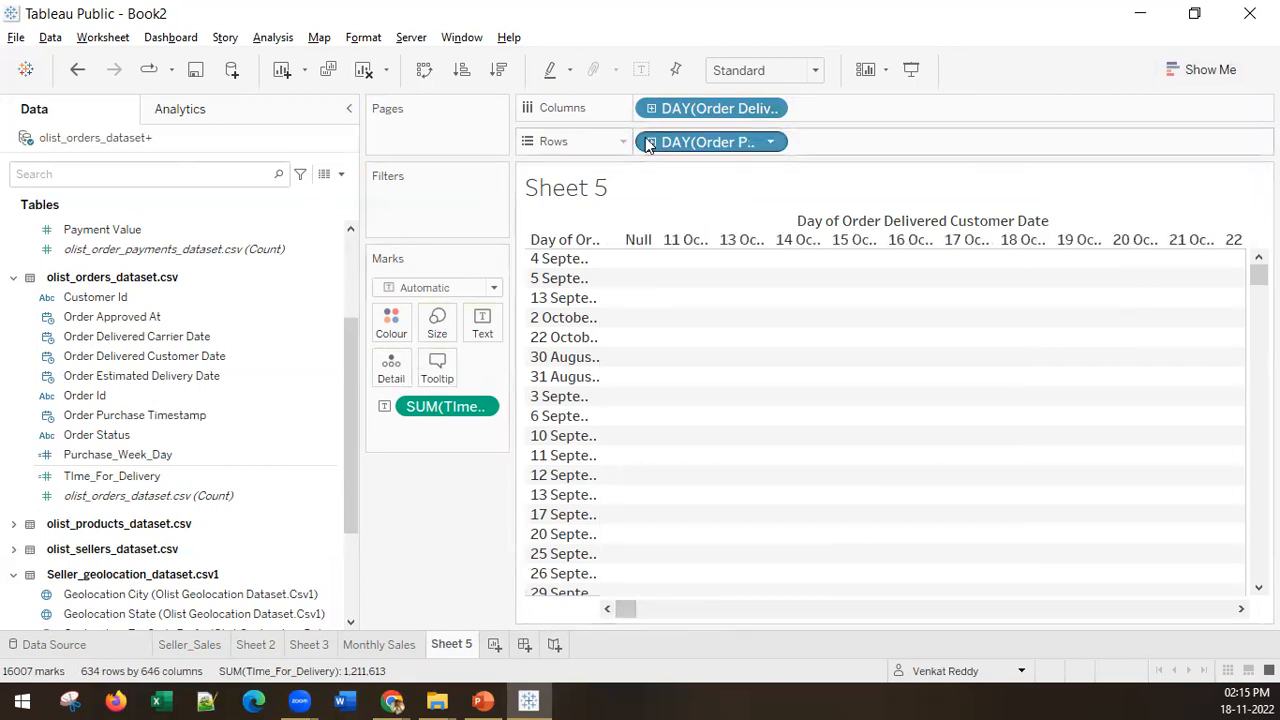
click(461, 71)
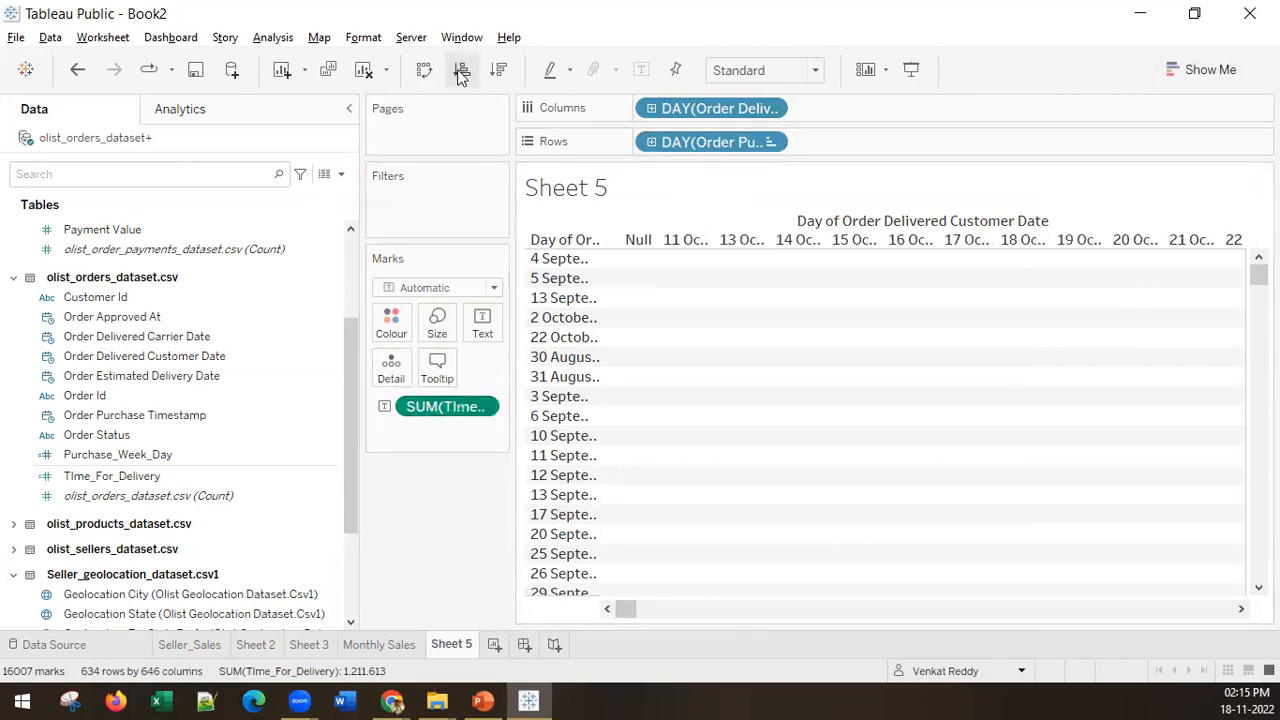
Step: Examine the summed delivery time of the 7 October 2016 purchases and the aggregation options available for TIme_For_Delivery
drag(626, 610, 598, 624)
mouse_move(1259, 275)
mouse_down()
mouse_move(1259, 331)
mouse_move(1259, 298)
mouse_up()
drag(624, 611, 625, 618)
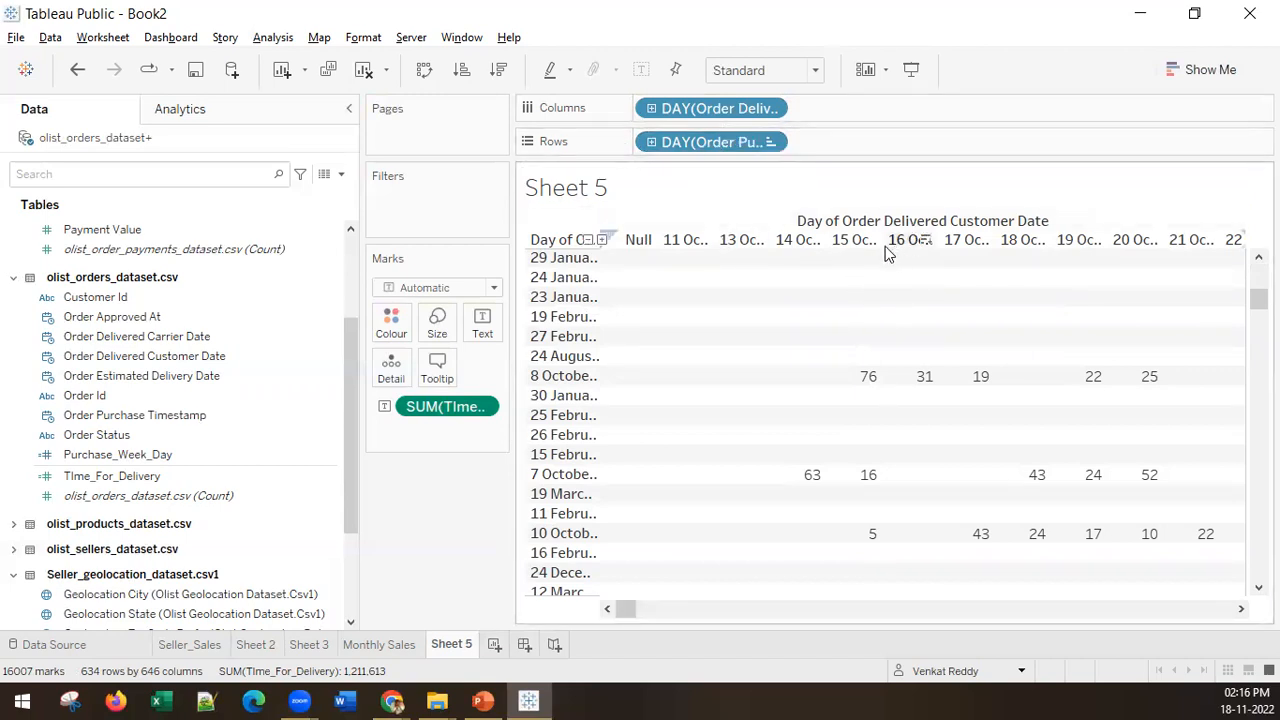
mouse_move(805, 478)
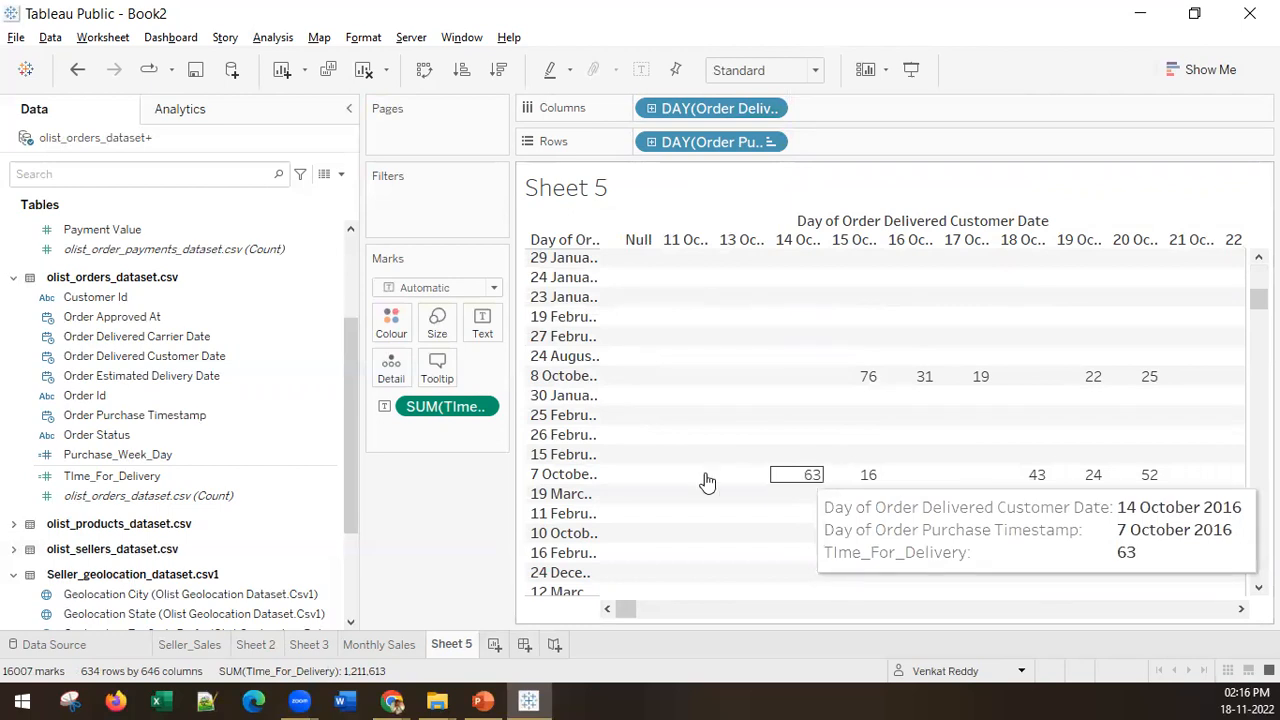
right_click(487, 410)
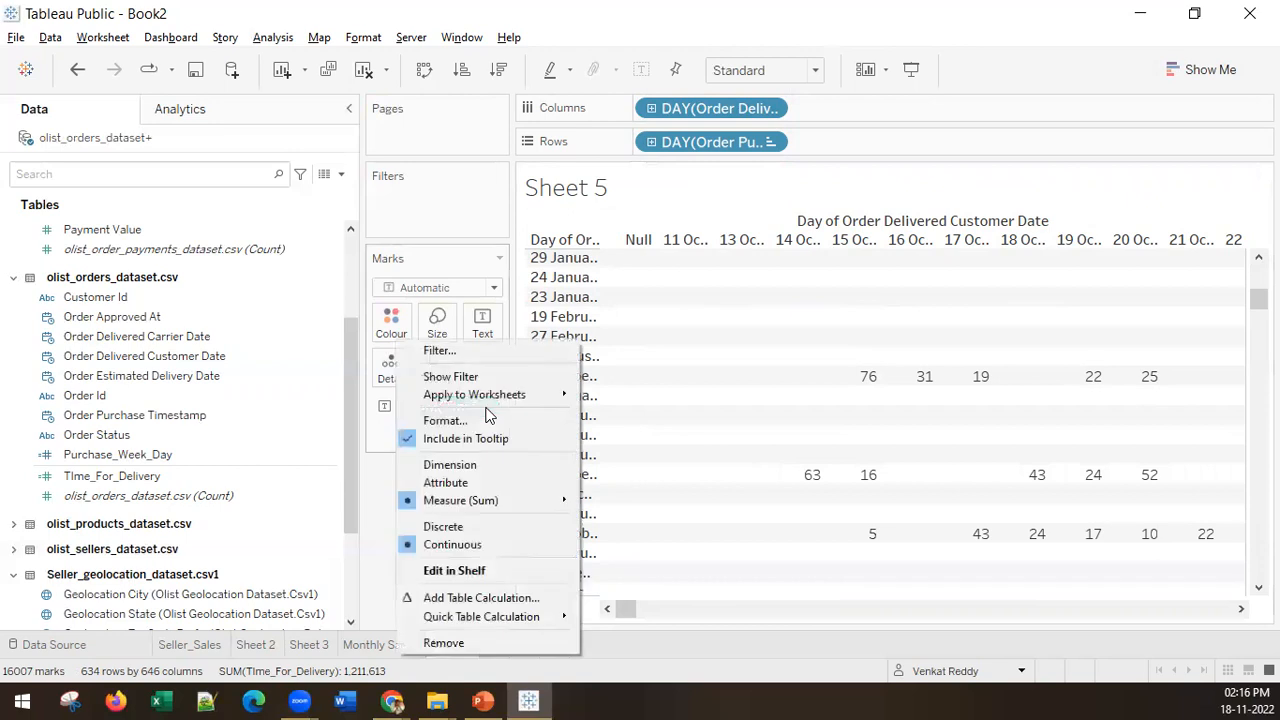
mouse_move(484, 510)
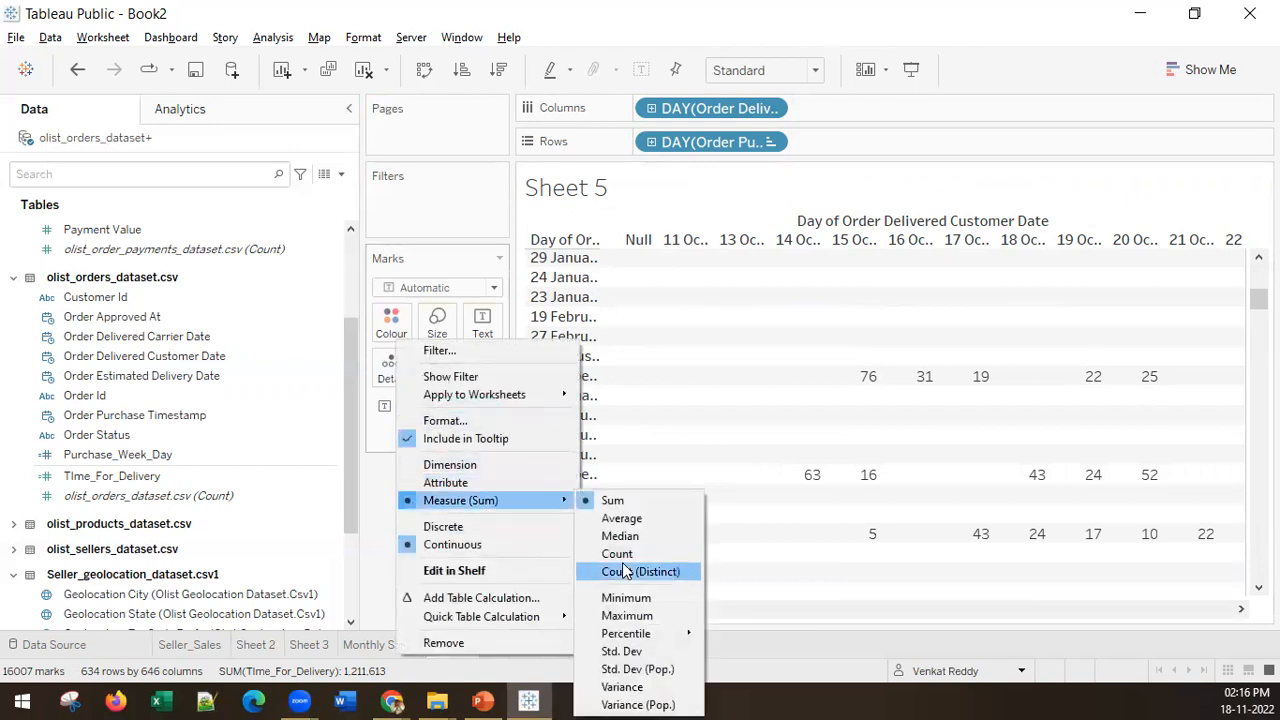
click(350, 494)
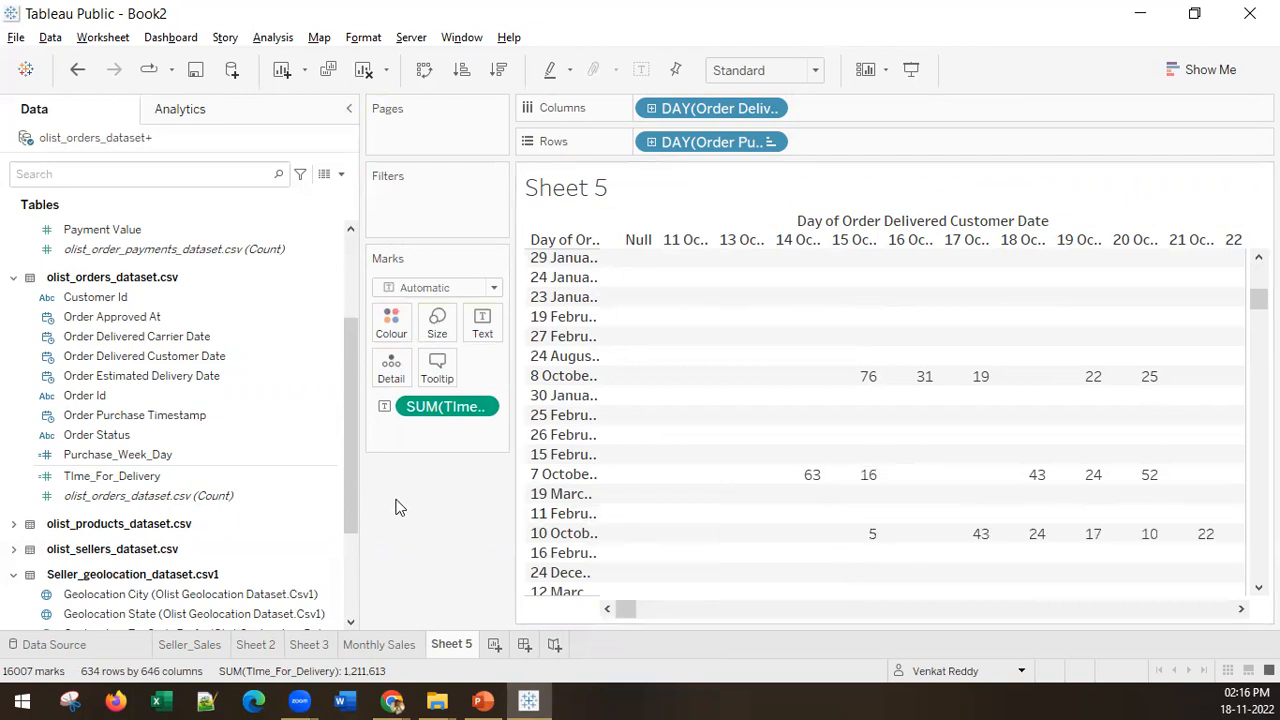
Step: Review the formula of the TIme_For_Delivery calculated field to see which dates it subtracts
click(133, 476)
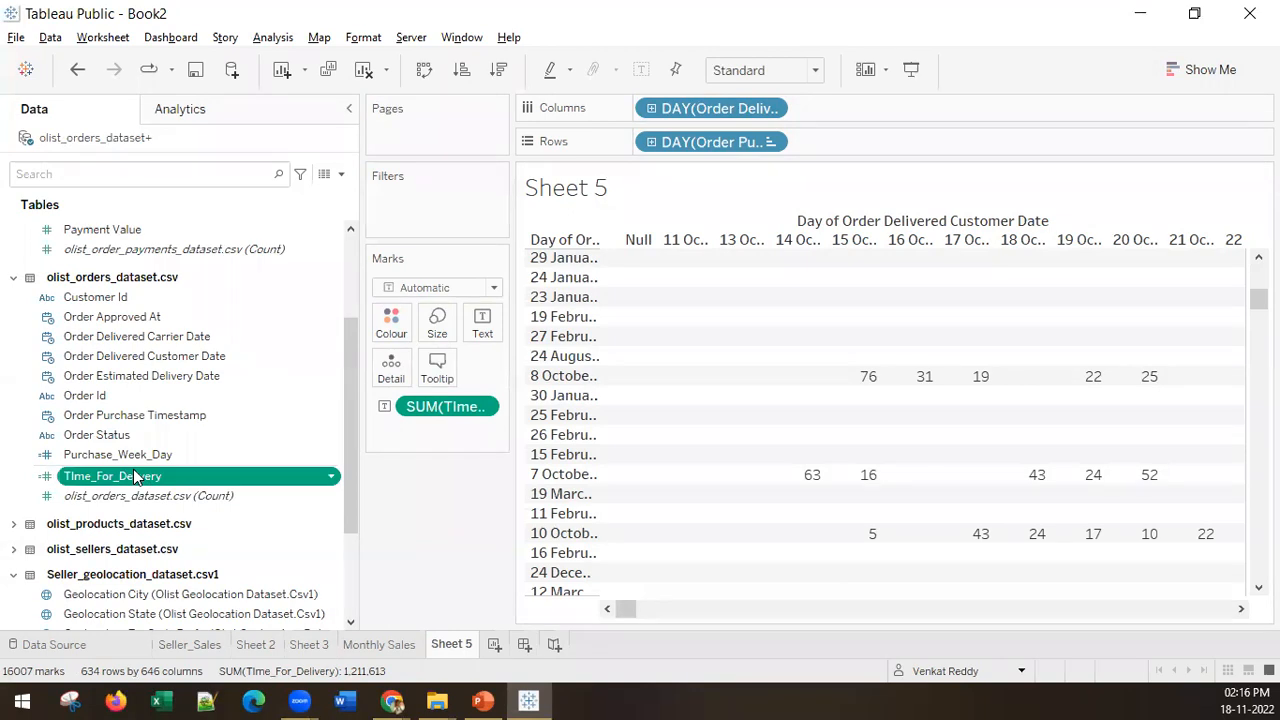
right_click(133, 470)
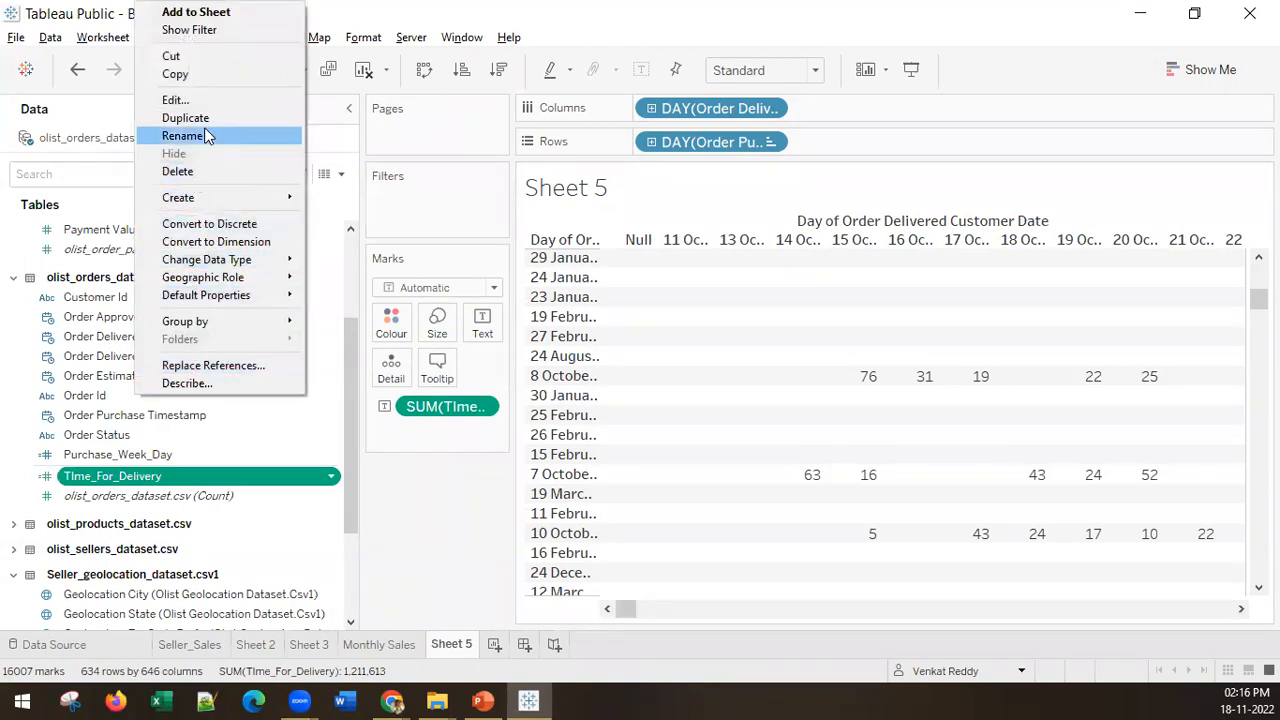
click(205, 100)
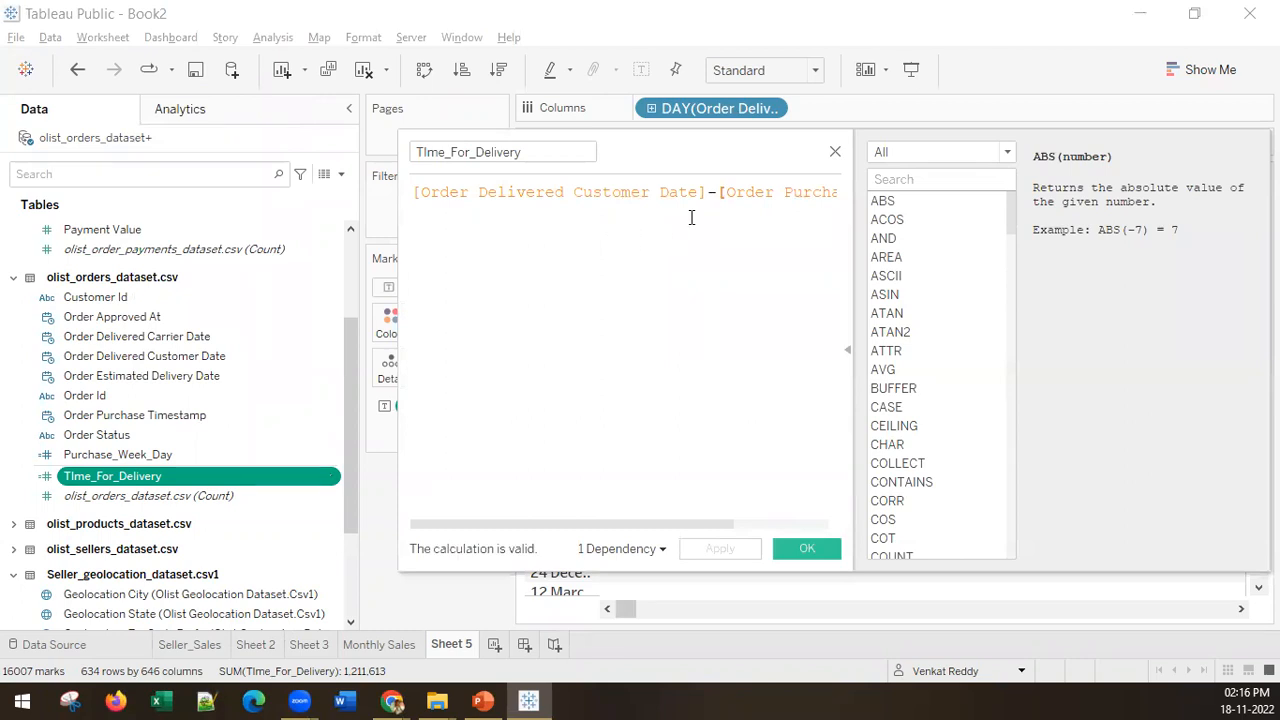
drag(705, 192, 430, 176)
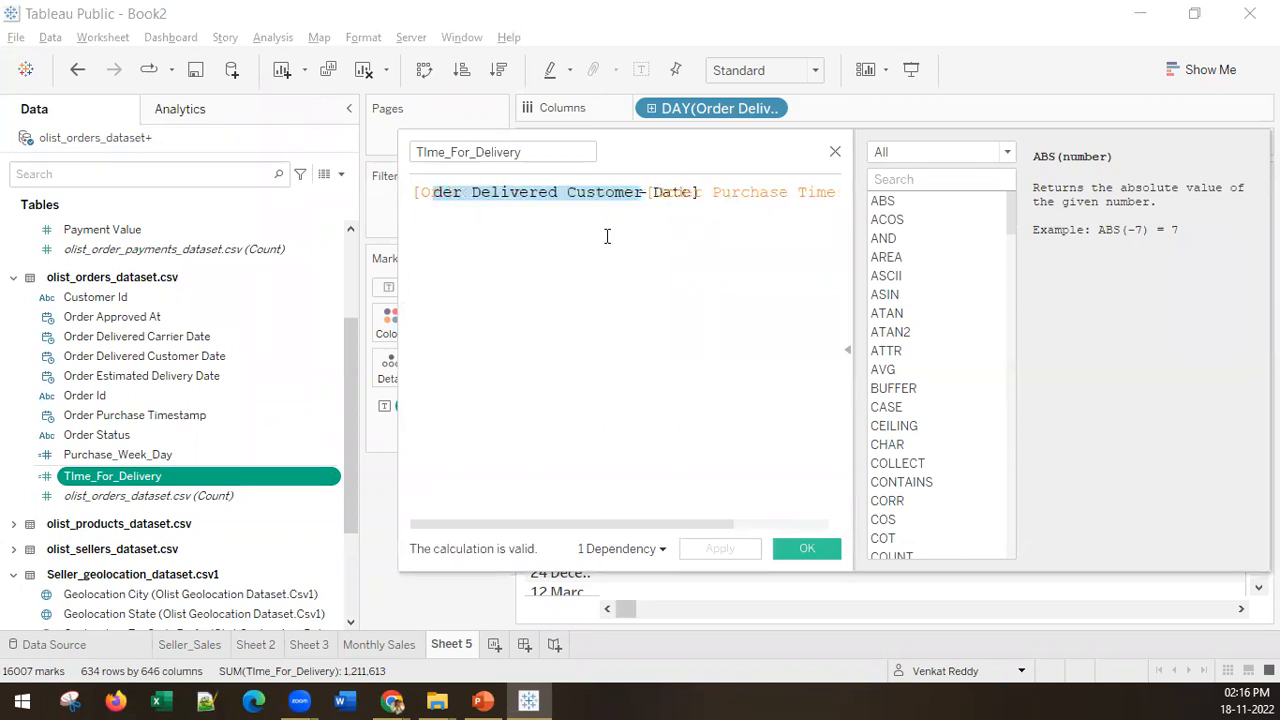
click(699, 251)
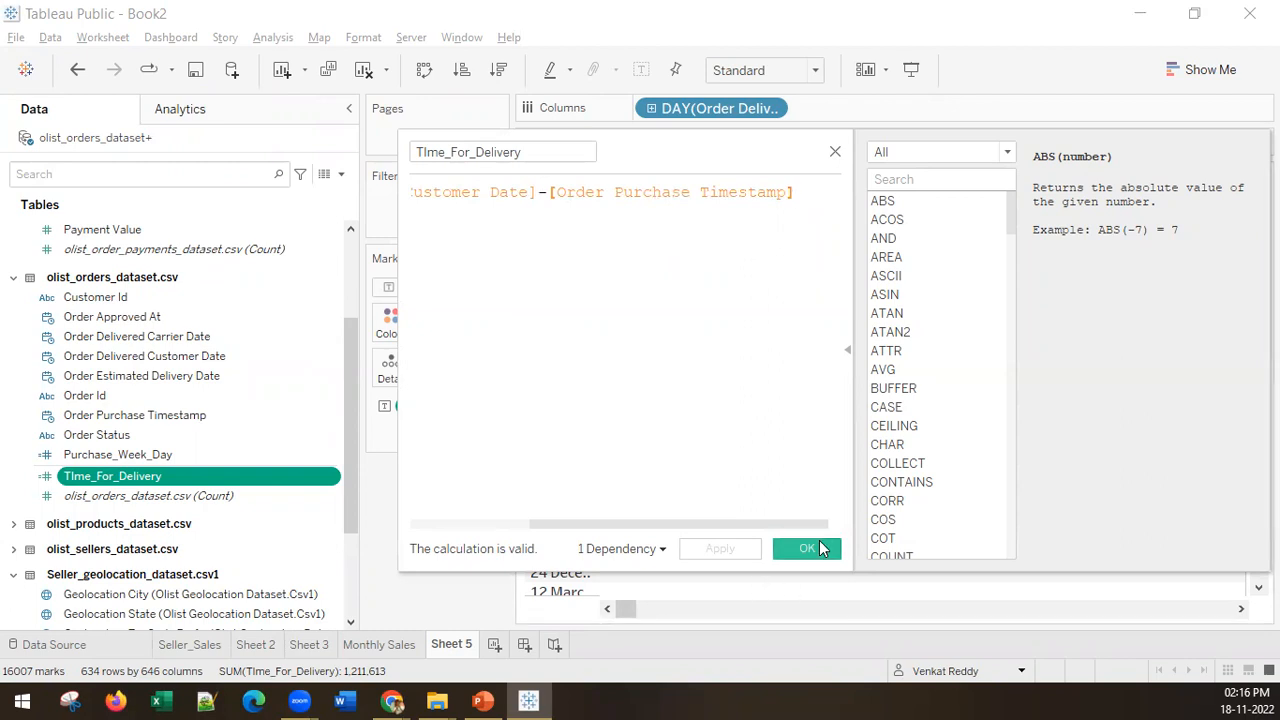
click(808, 549)
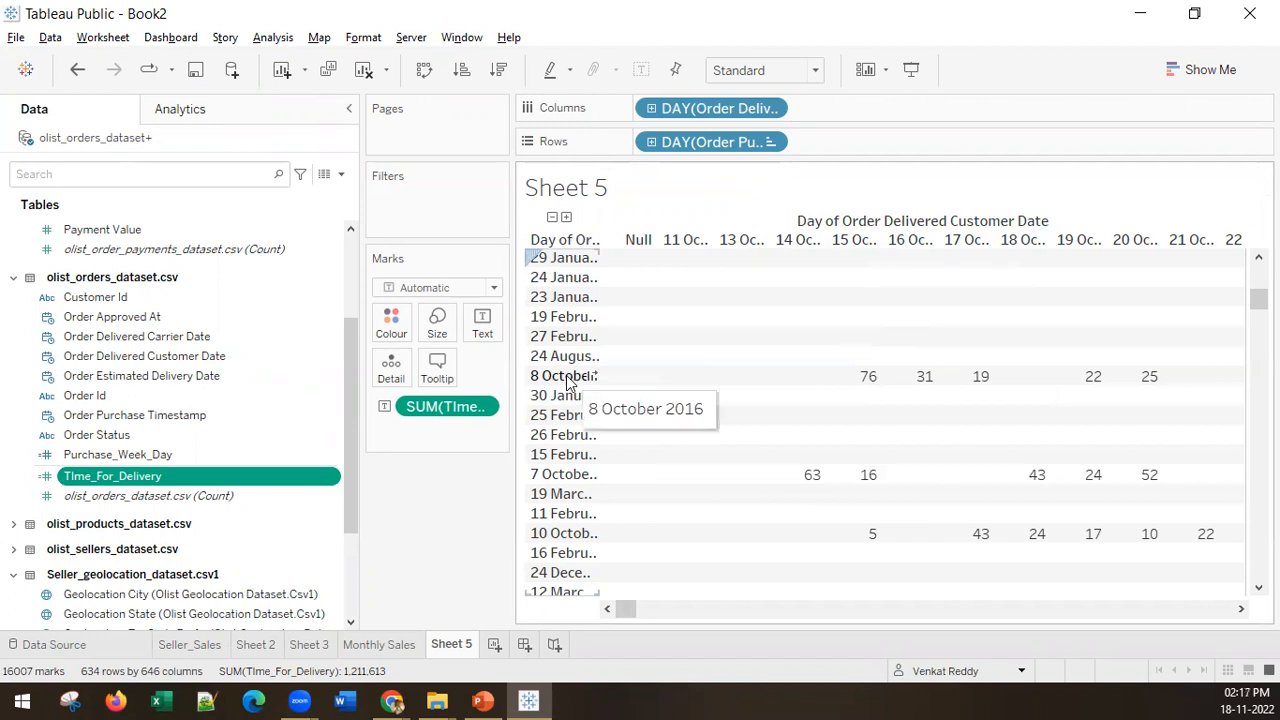
Step: Inspect an 8 October 2016 delivery value and check the date levels of the delivery-date columns and purchase-date rows
mouse_move(867, 380)
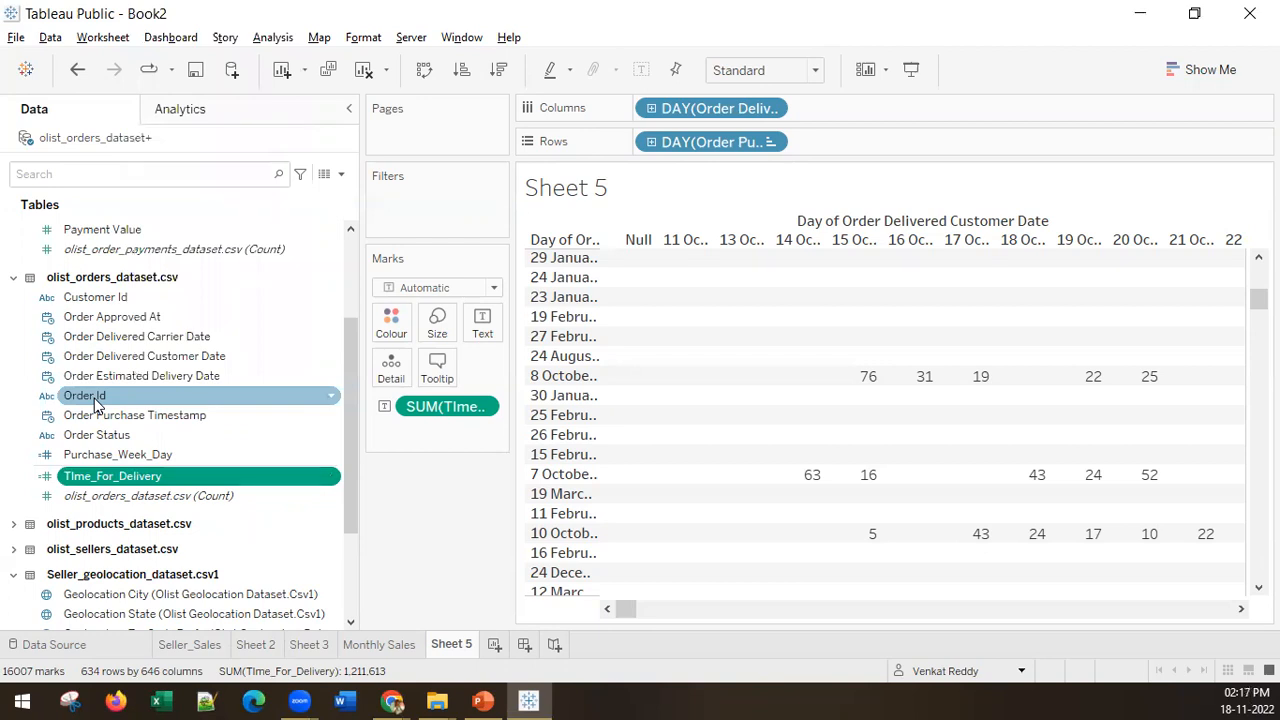
click(775, 107)
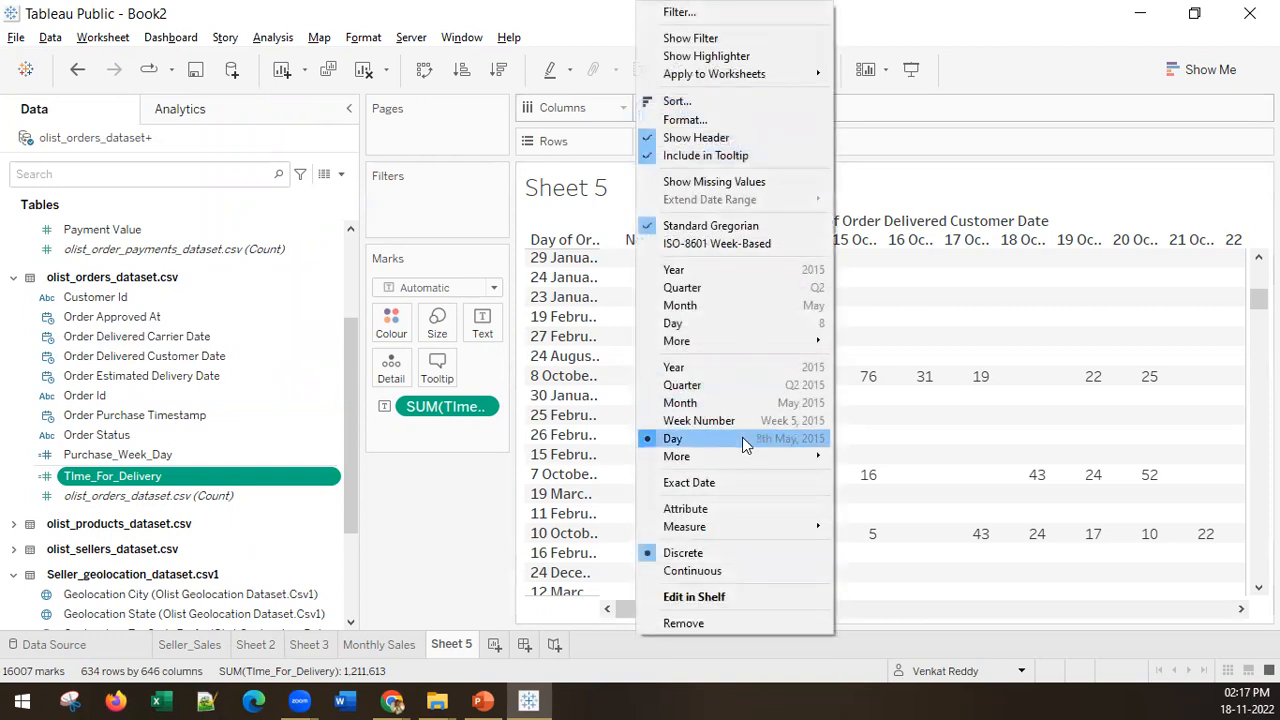
click(996, 137)
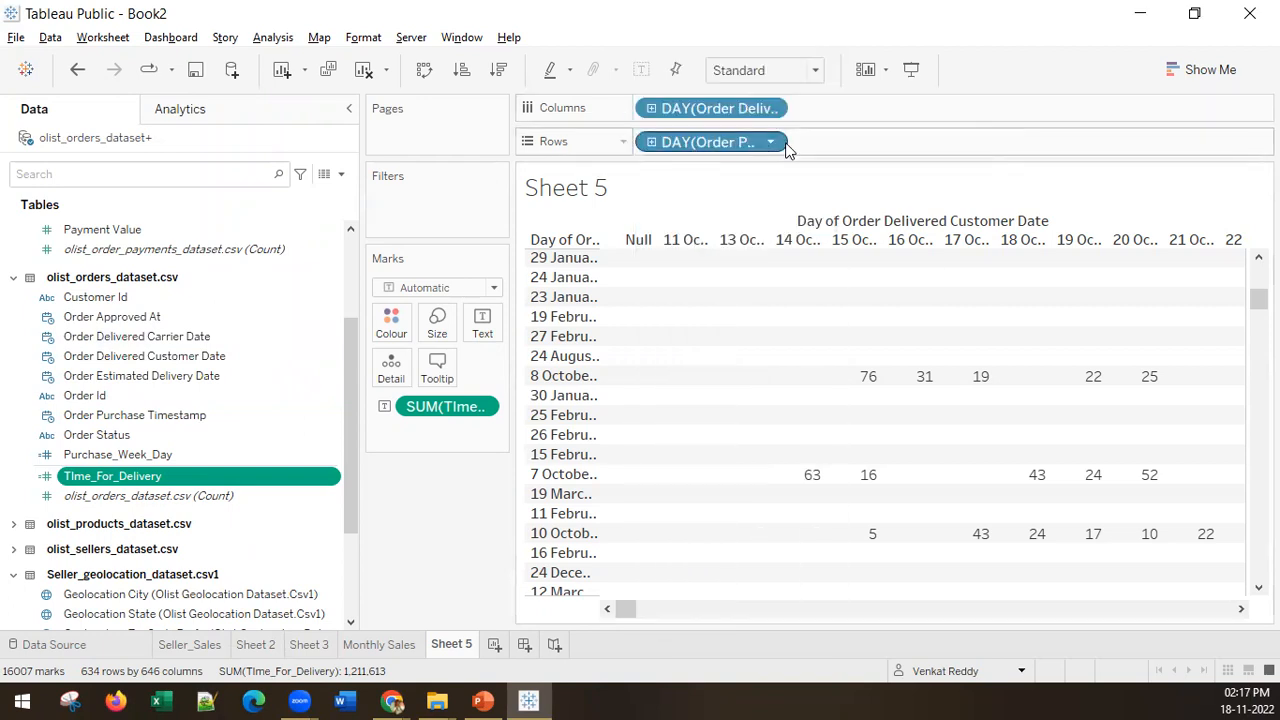
click(772, 144)
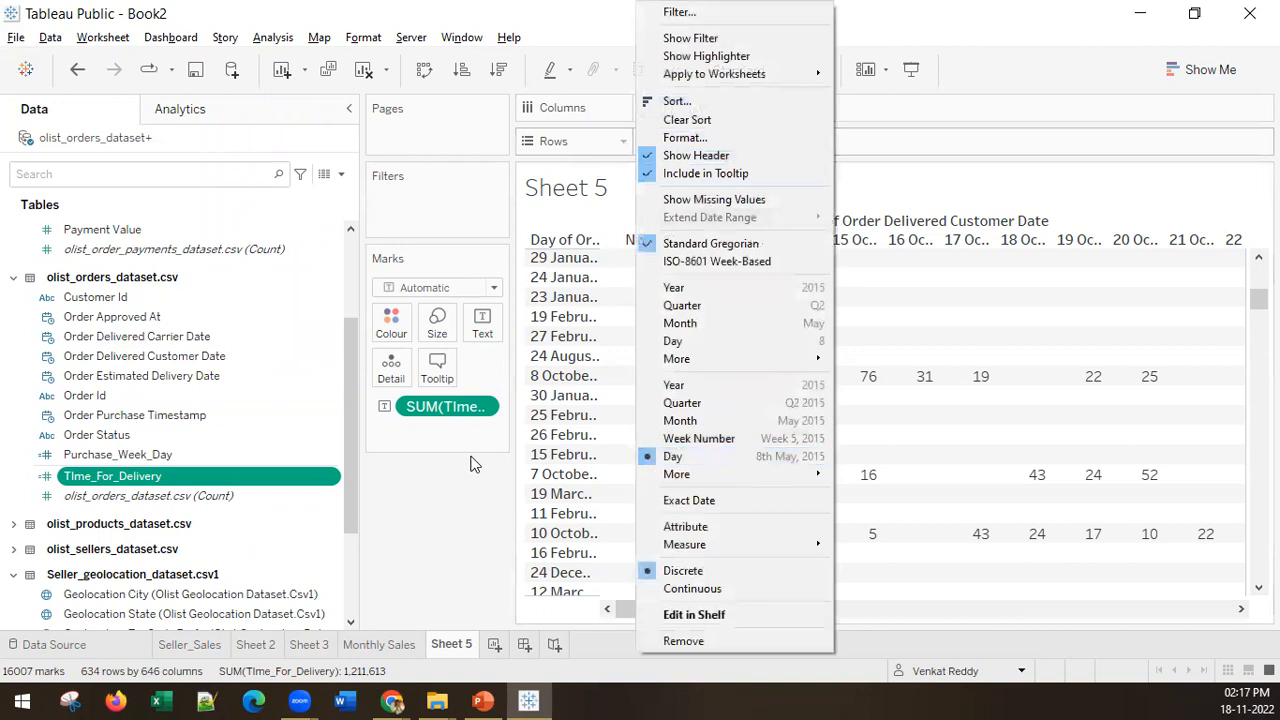
click(438, 480)
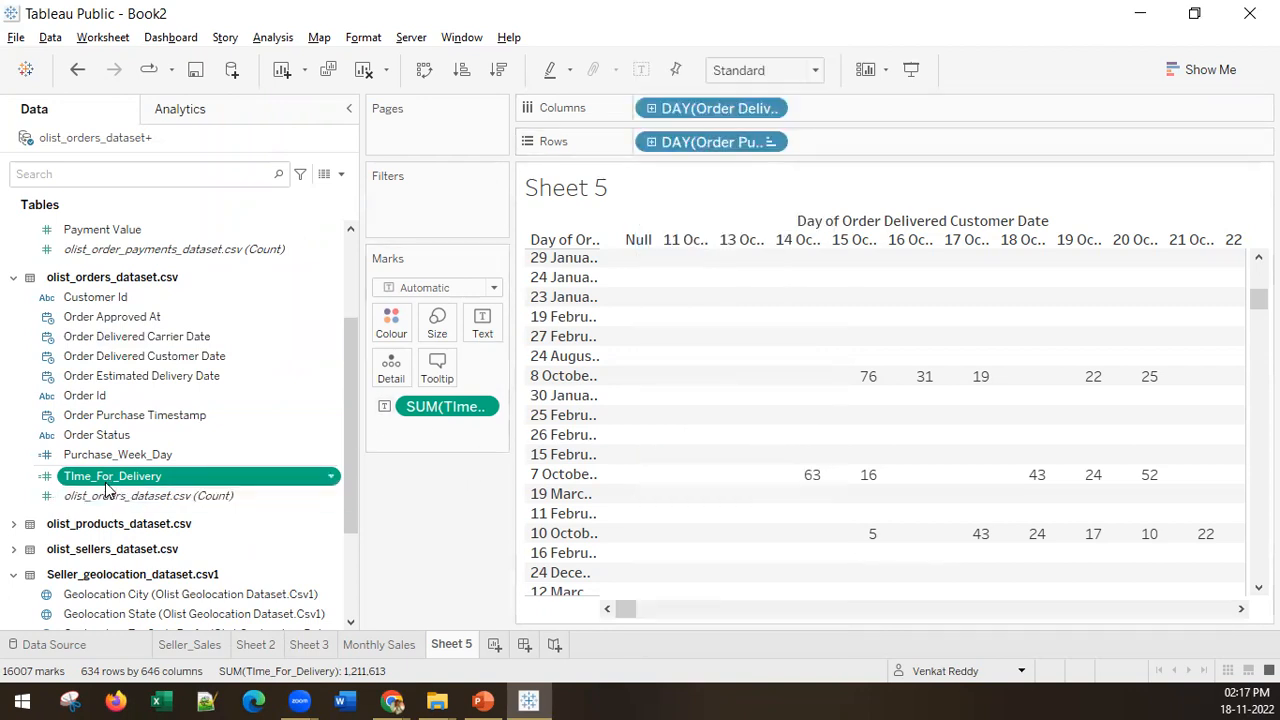
Step: Try Order Id with all members as mark detail, inspect the 3 October 2016 order, and remove the field again
drag(88, 395, 399, 378)
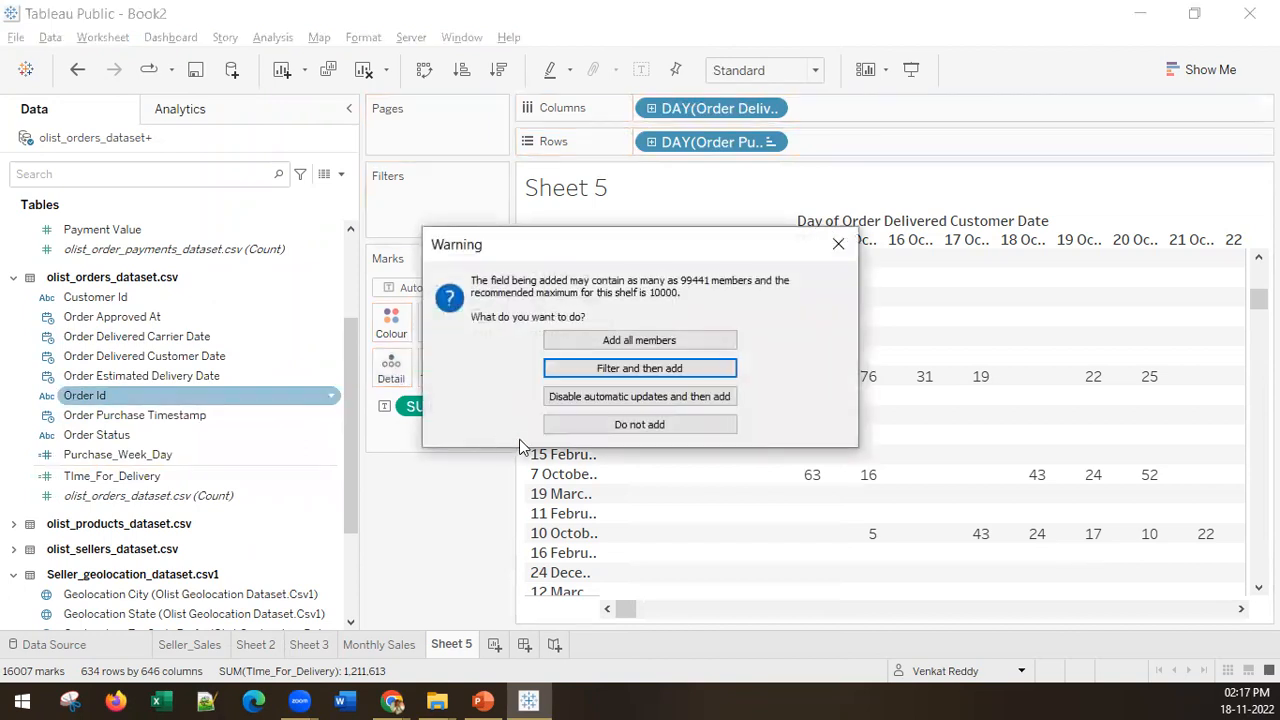
click(632, 341)
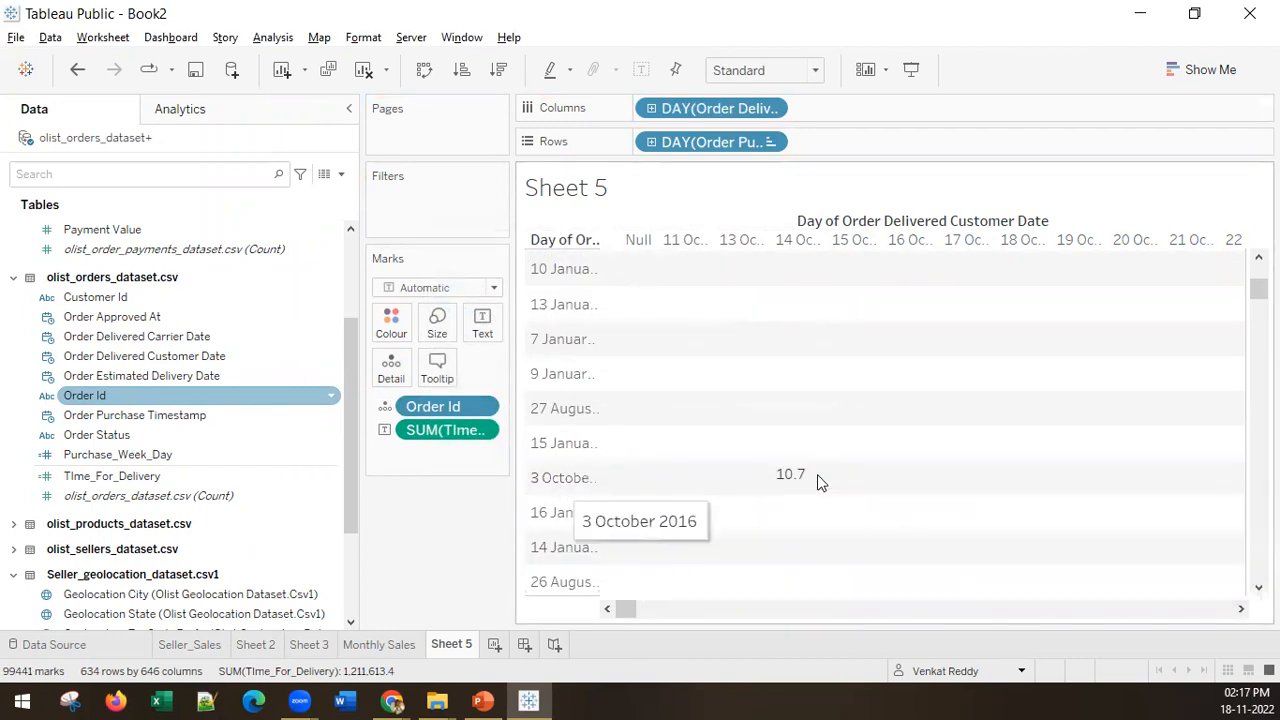
mouse_move(792, 489)
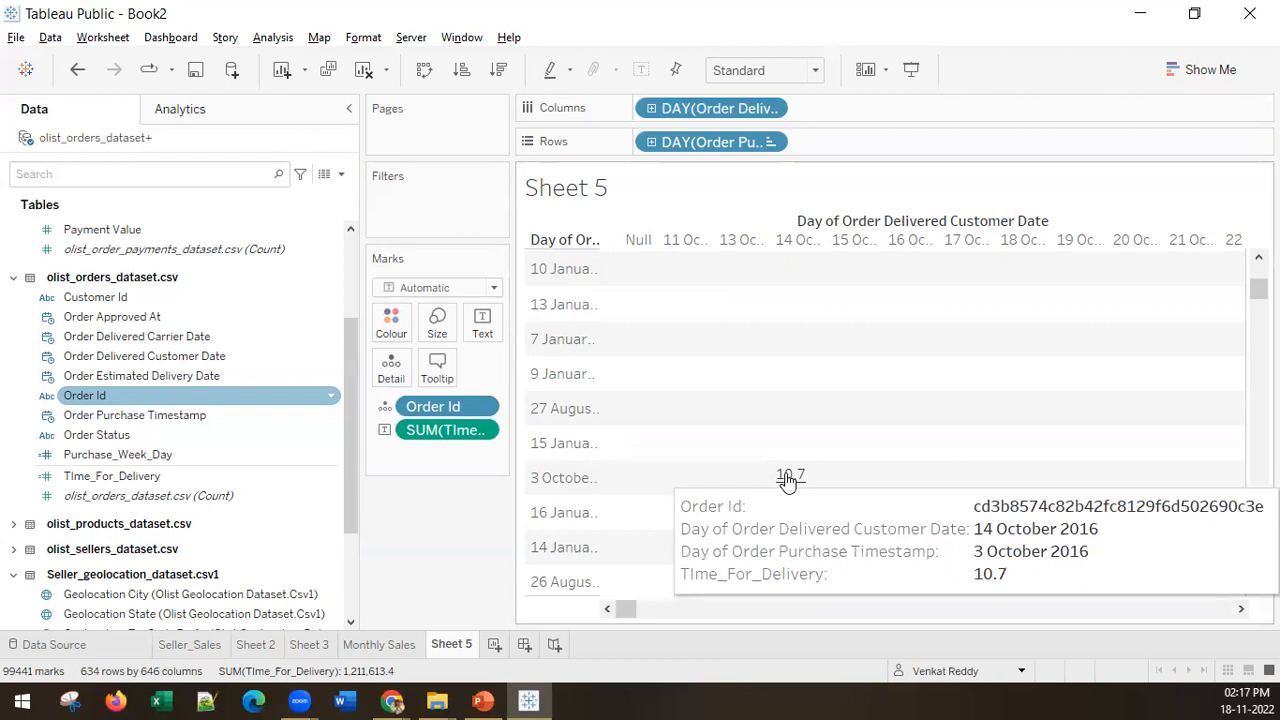
drag(445, 407, 290, 436)
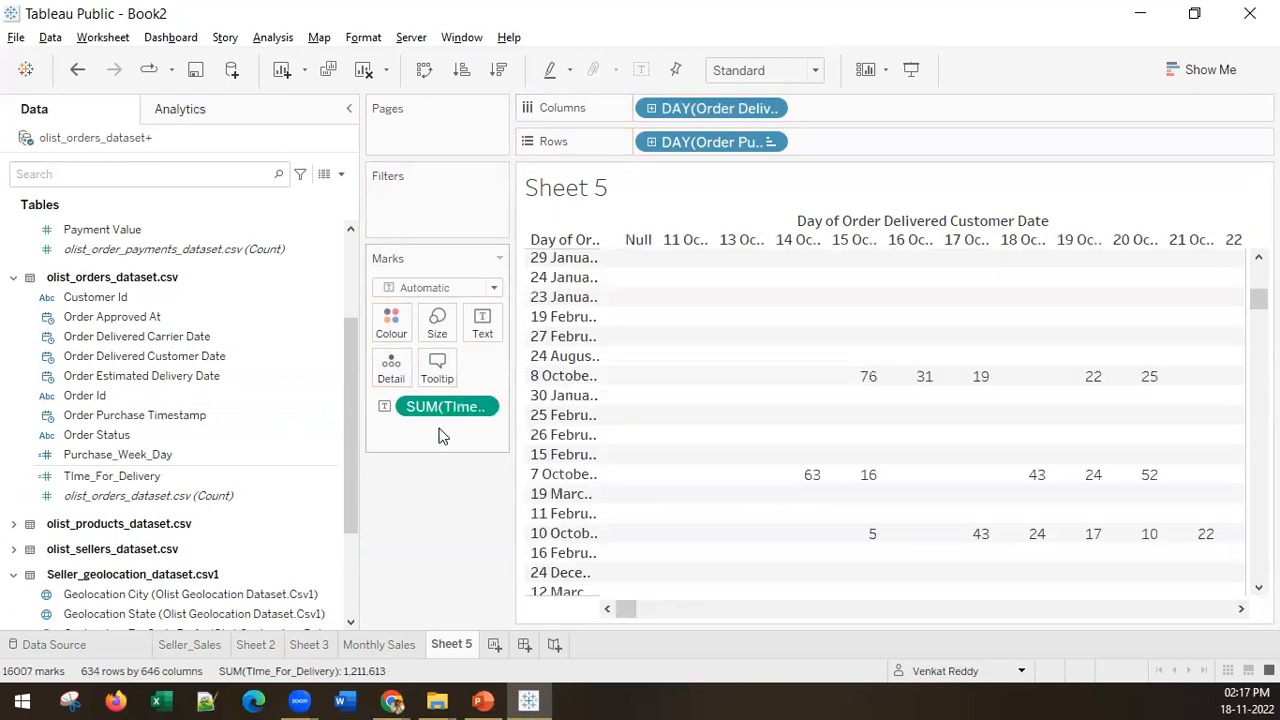
Step: Try displaying TIme_For_Delivery as an attribute instead of a sum and undo the change
drag(443, 414, 481, 320)
click(110, 478)
right_click(480, 407)
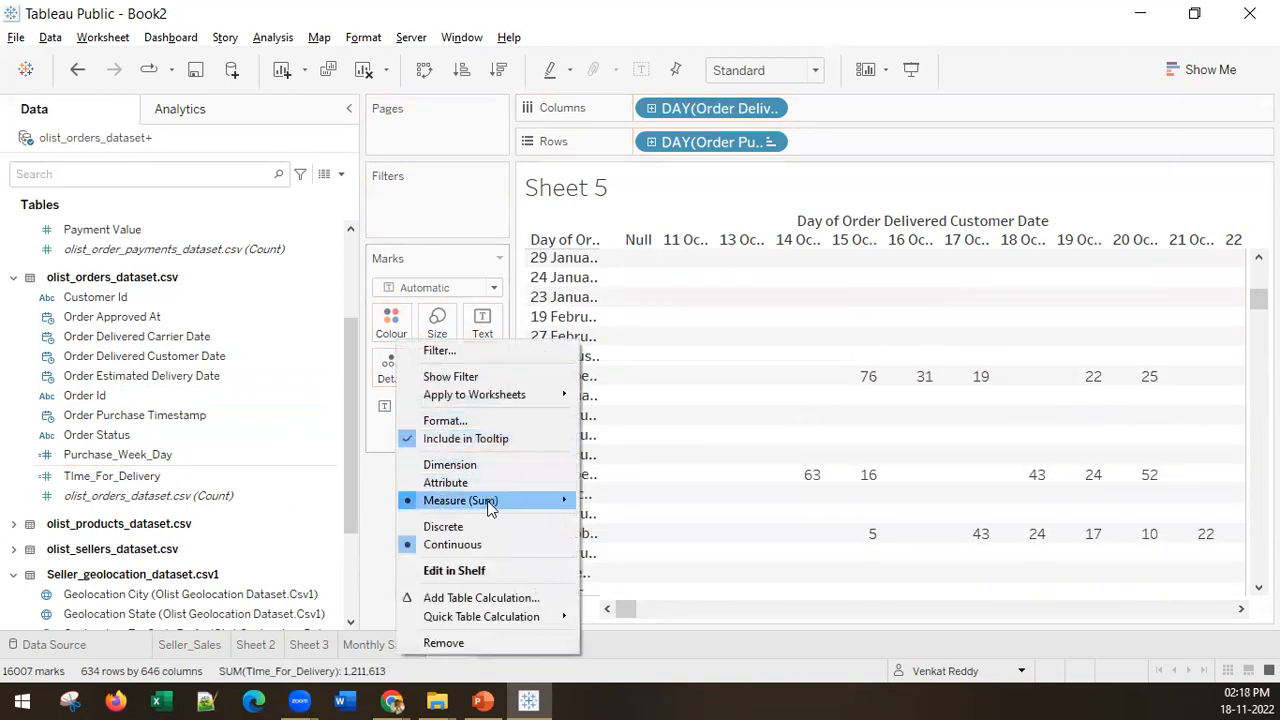
mouse_move(490, 508)
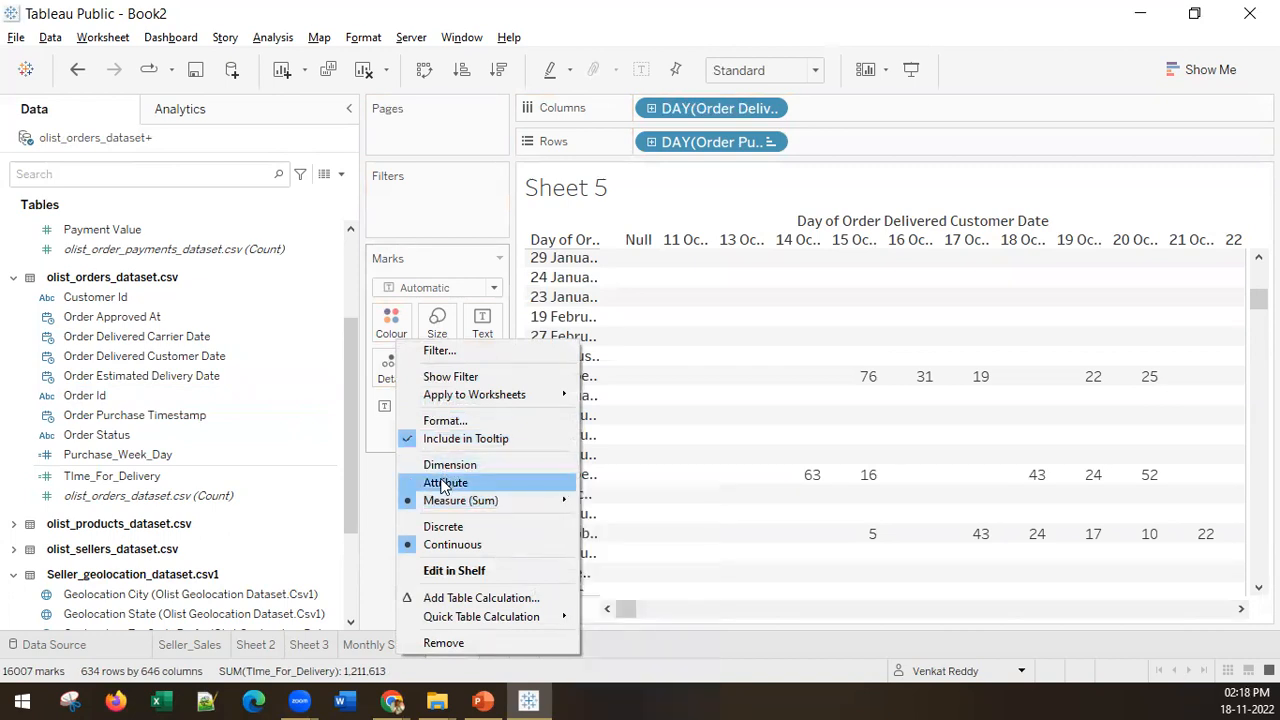
click(445, 483)
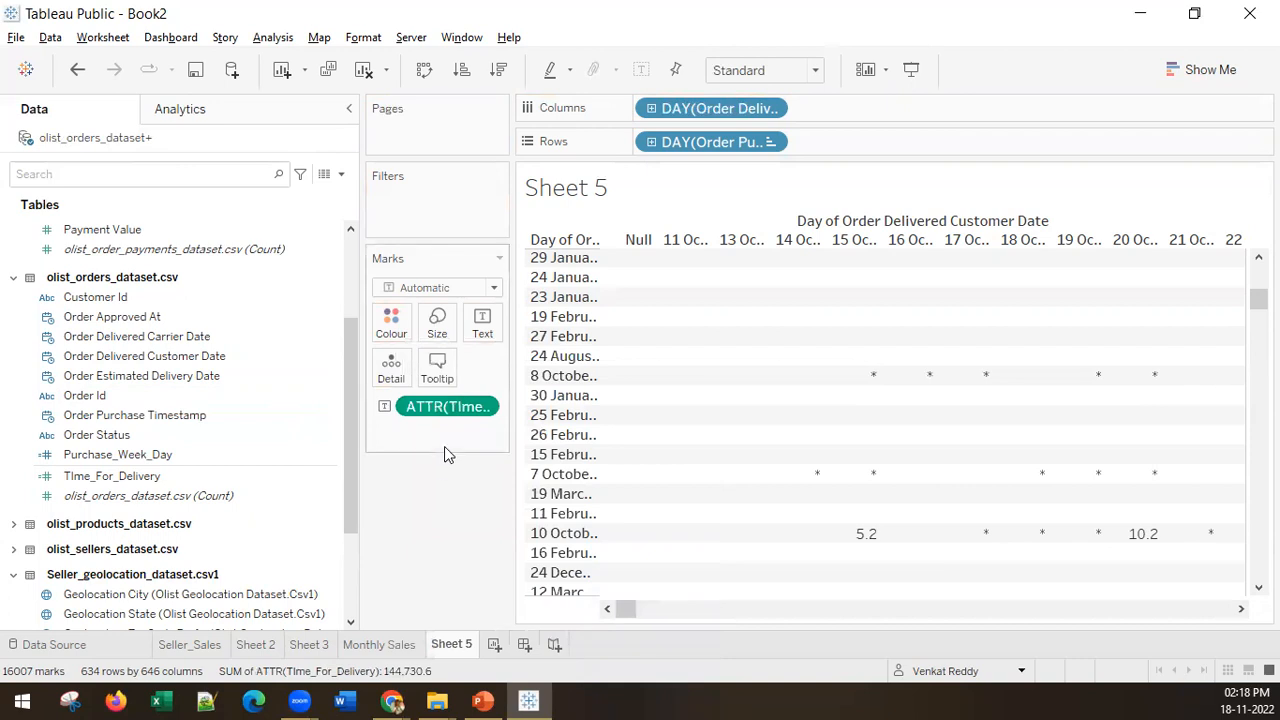
key(ctrl+z)
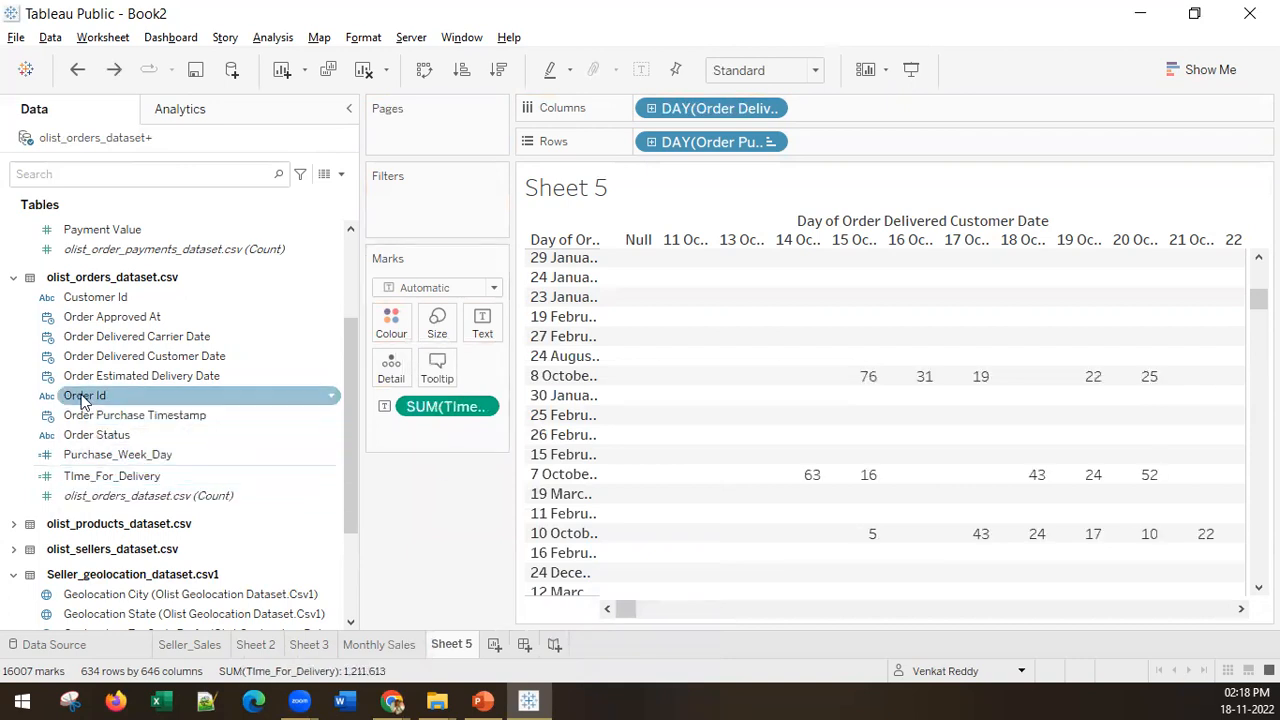
Step: Add Order Id with all its members as mark detail to split the delivery times by individual order
drag(84, 400, 390, 366)
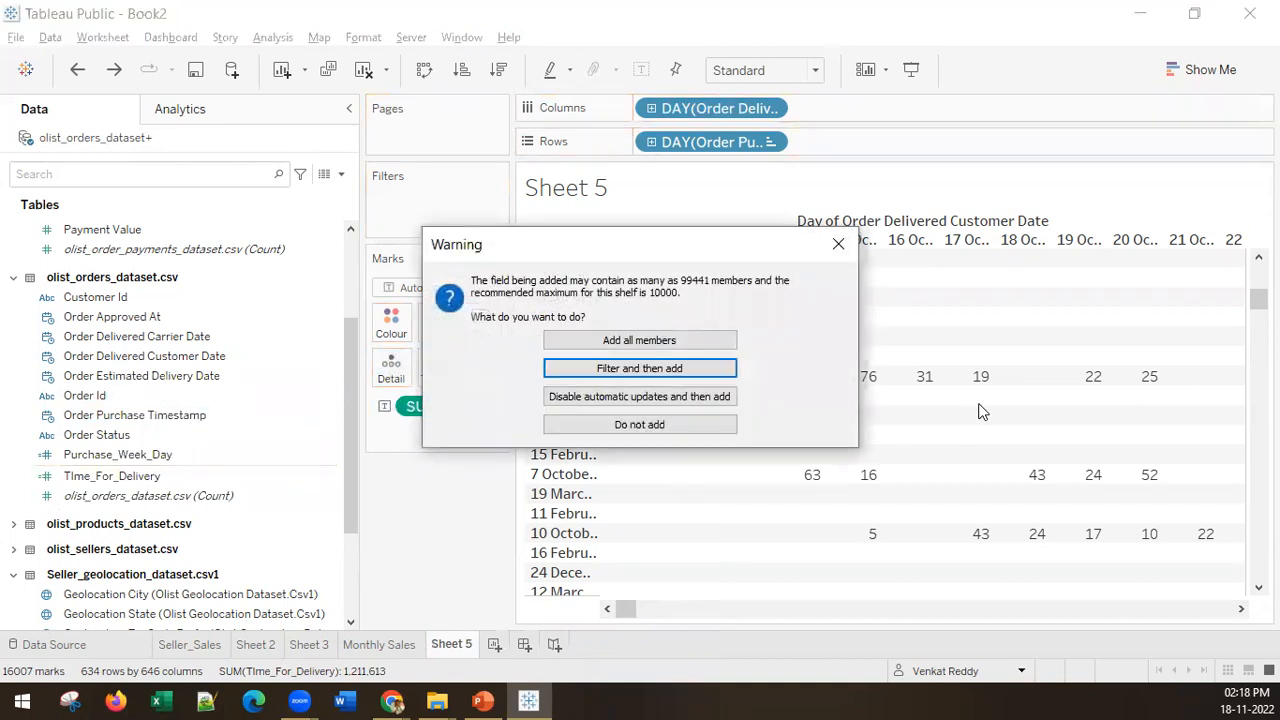
click(628, 338)
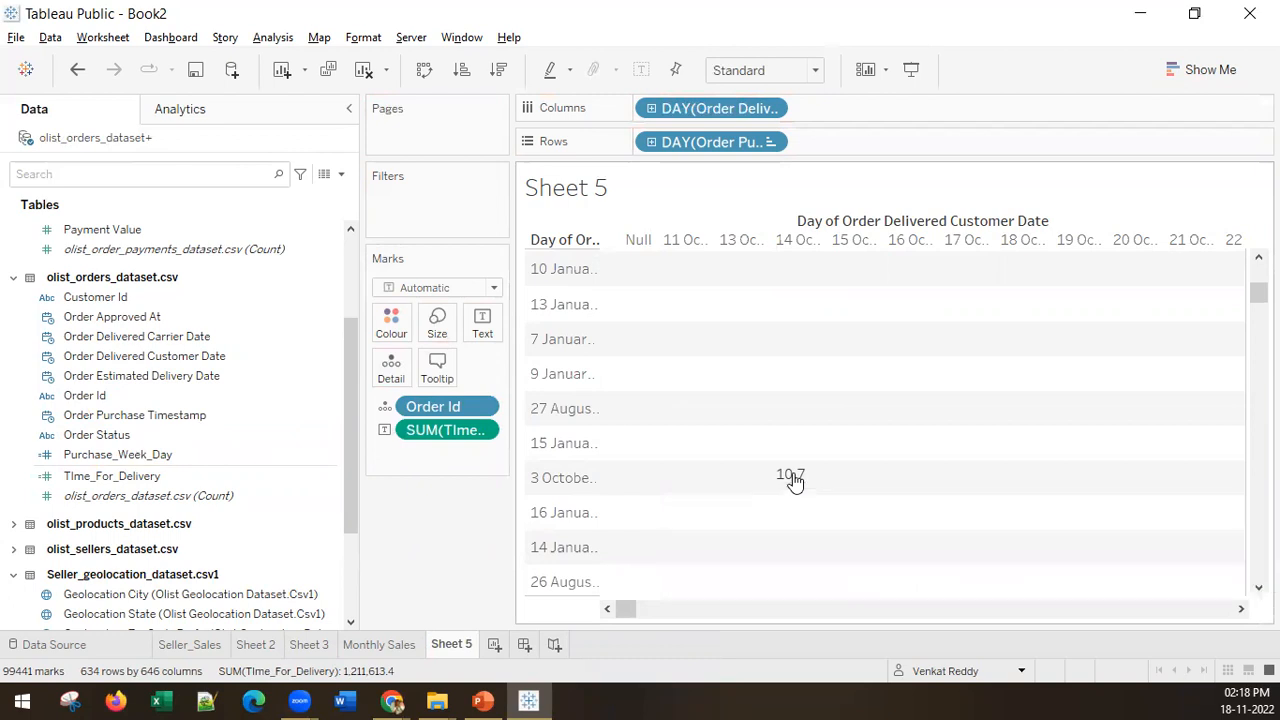
Step: Examine per-order delivery times for the 7 to 9 October 2016 purchases against their customer delivery days, and switch to PowerPoint
scroll(791, 478, down, 5)
scroll(830, 537, up, 2)
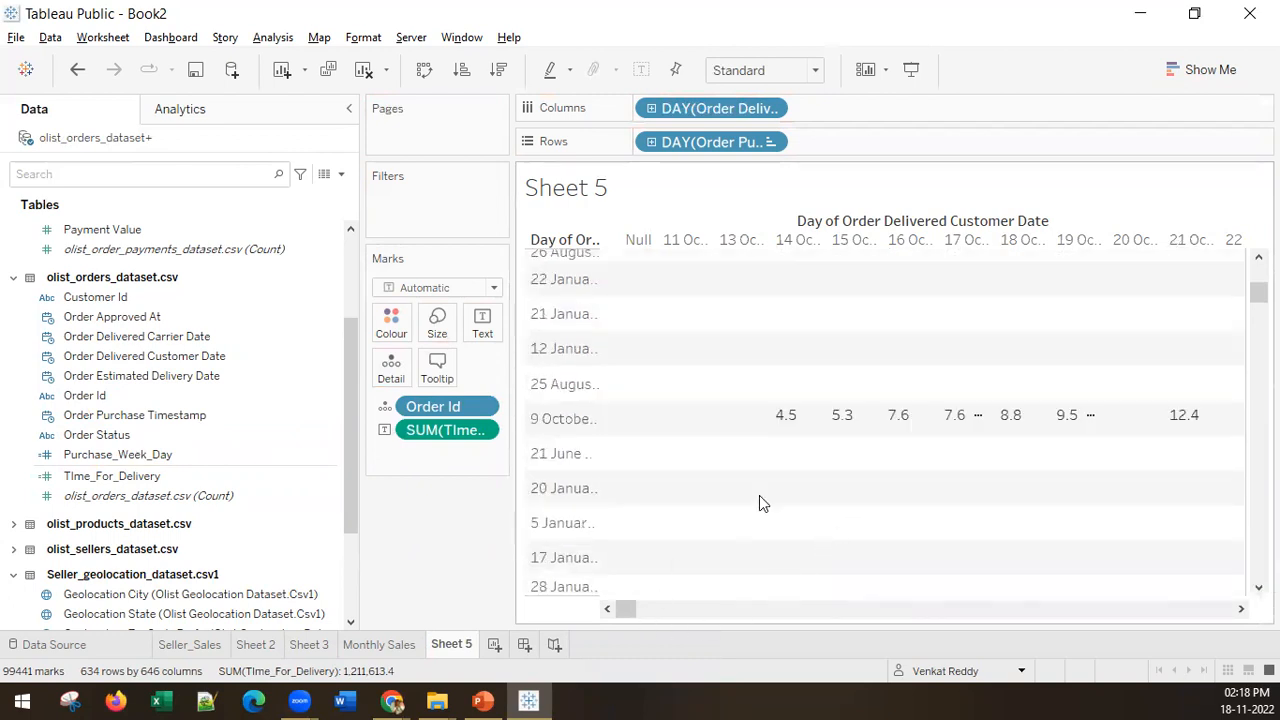
mouse_move(788, 425)
scroll(1005, 440, down, 3)
mouse_move(900, 397)
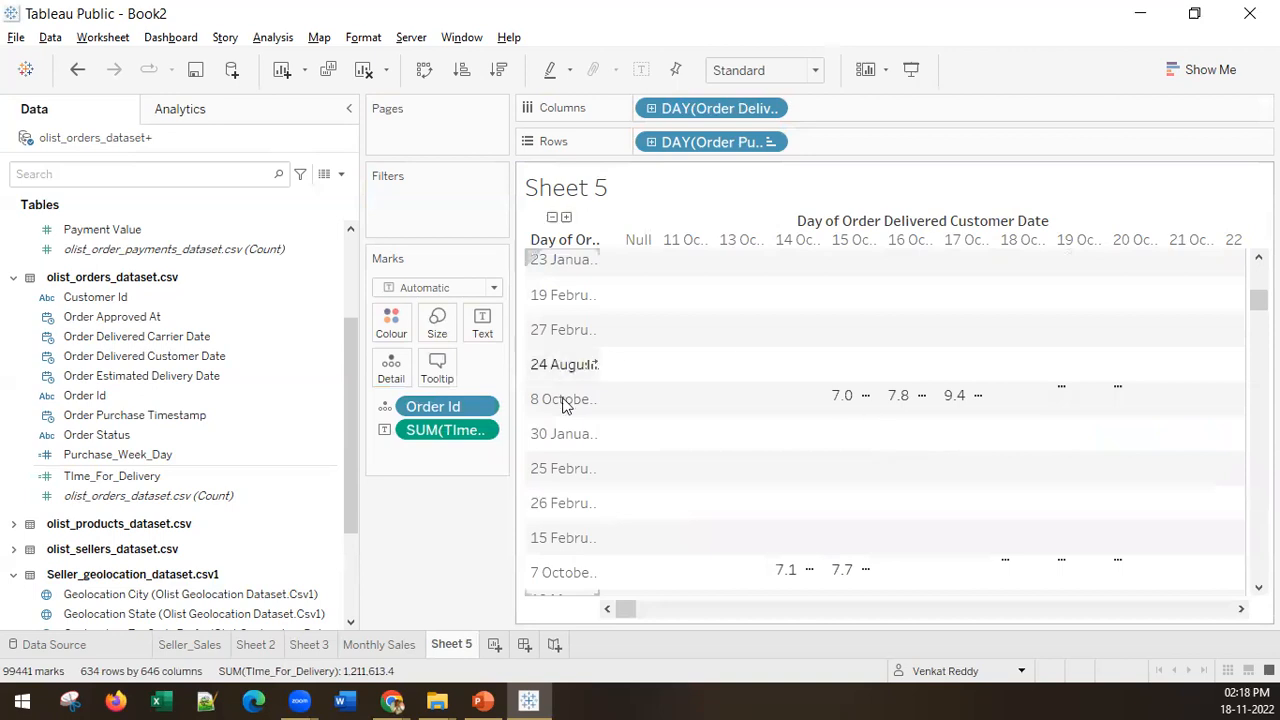
mouse_move(948, 402)
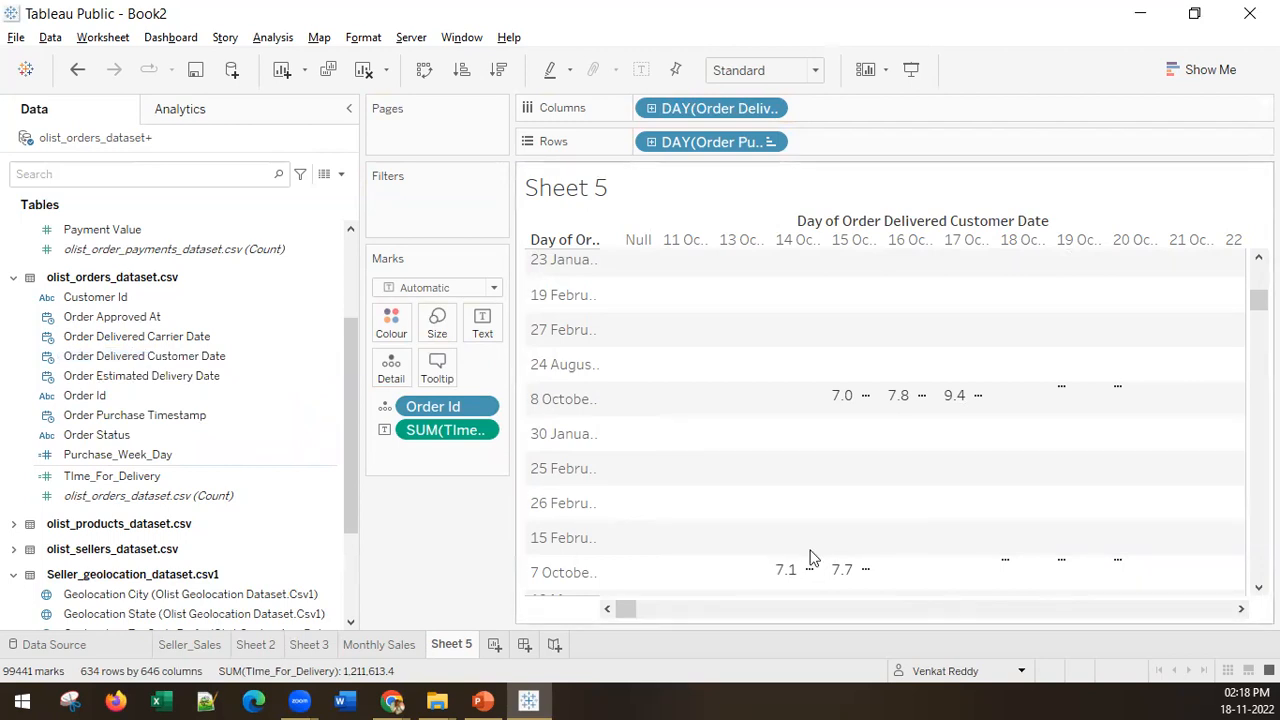
mouse_move(624, 609)
mouse_down()
mouse_move(662, 612)
mouse_move(641, 612)
mouse_up()
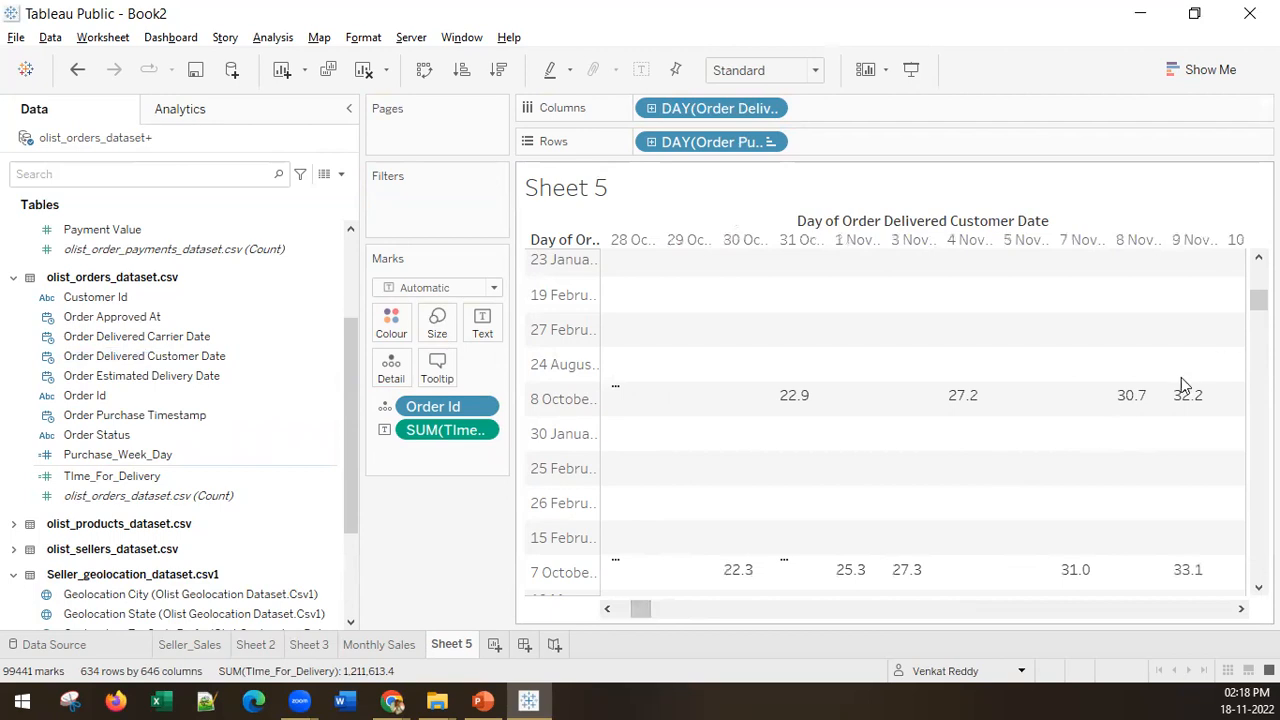
mouse_move(1132, 396)
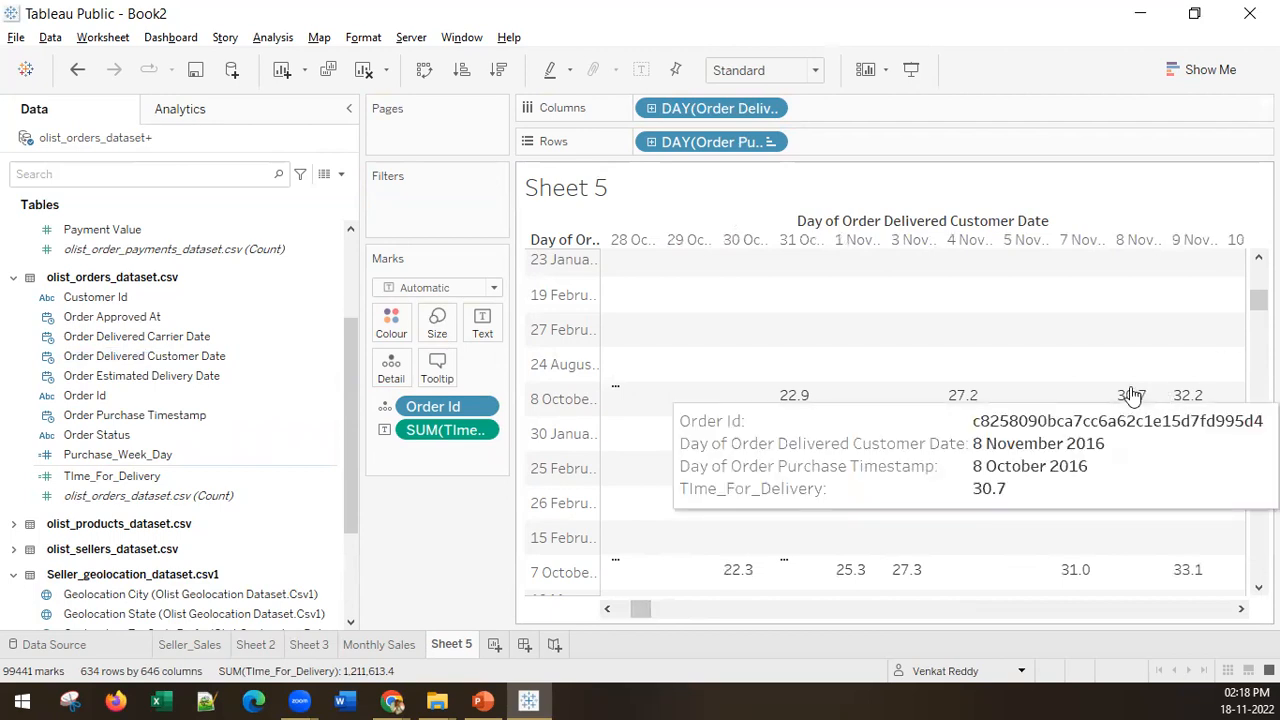
mouse_move(1181, 398)
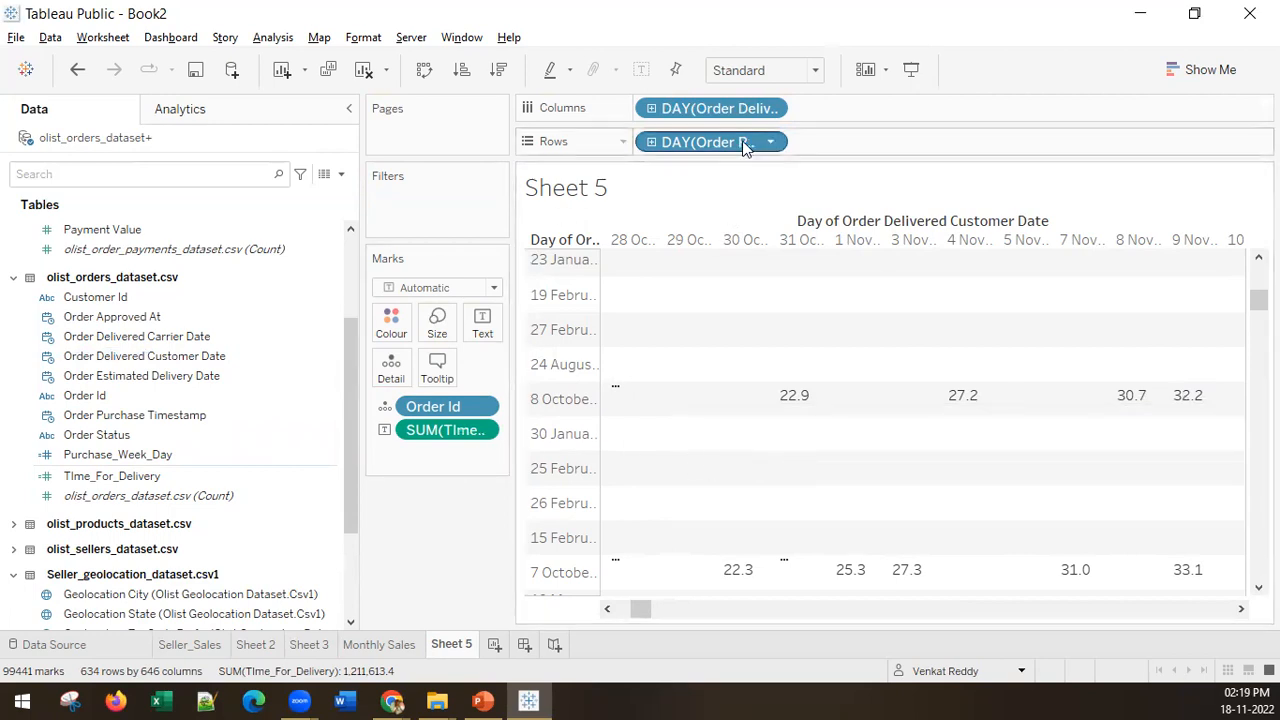
key(alt+Tab)
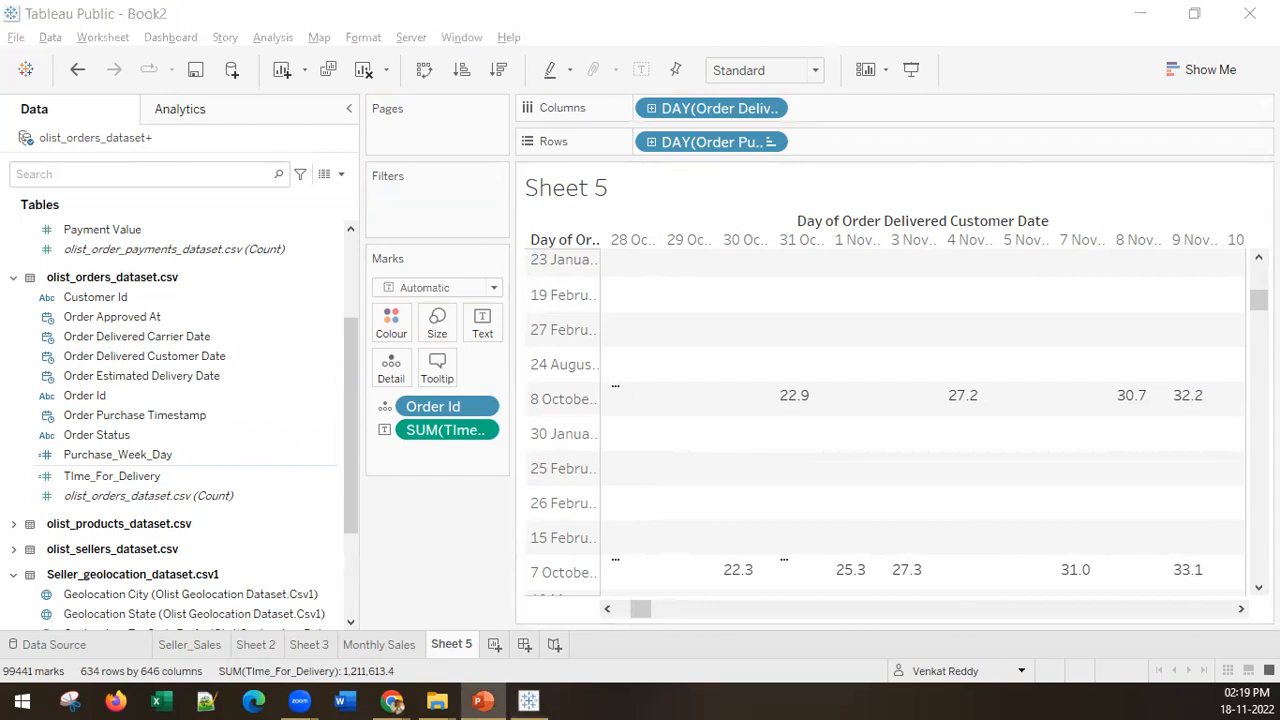
Step: Open the TIme_For_Delivery calculated field for editing and select its entire formula for replacement
click(112, 477)
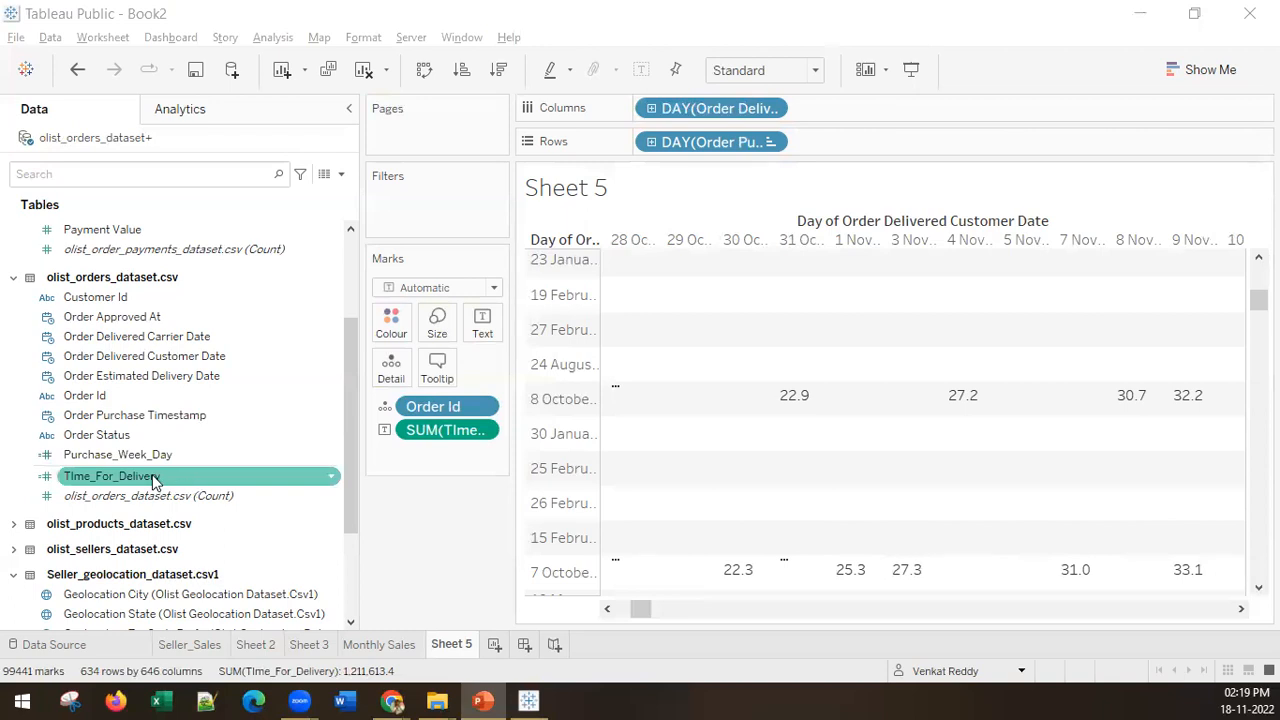
click(155, 479)
right_click(155, 479)
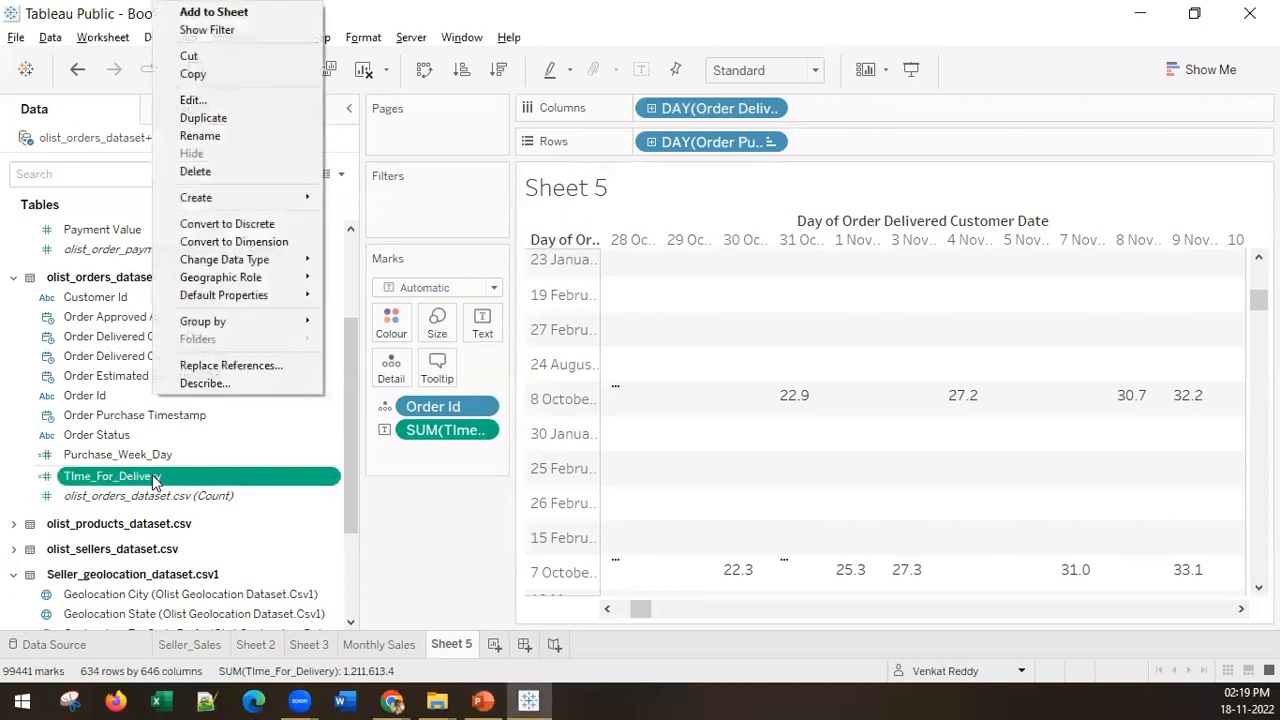
click(192, 100)
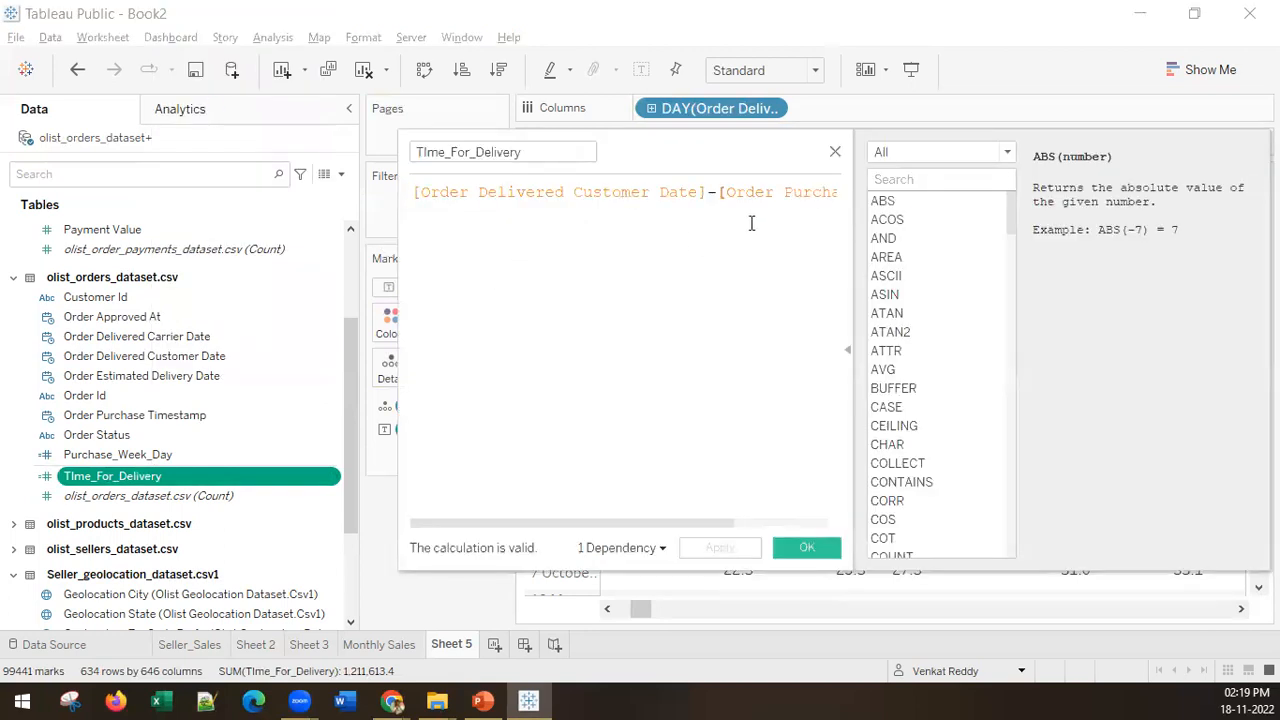
click(751, 223)
key(ctrl+a)
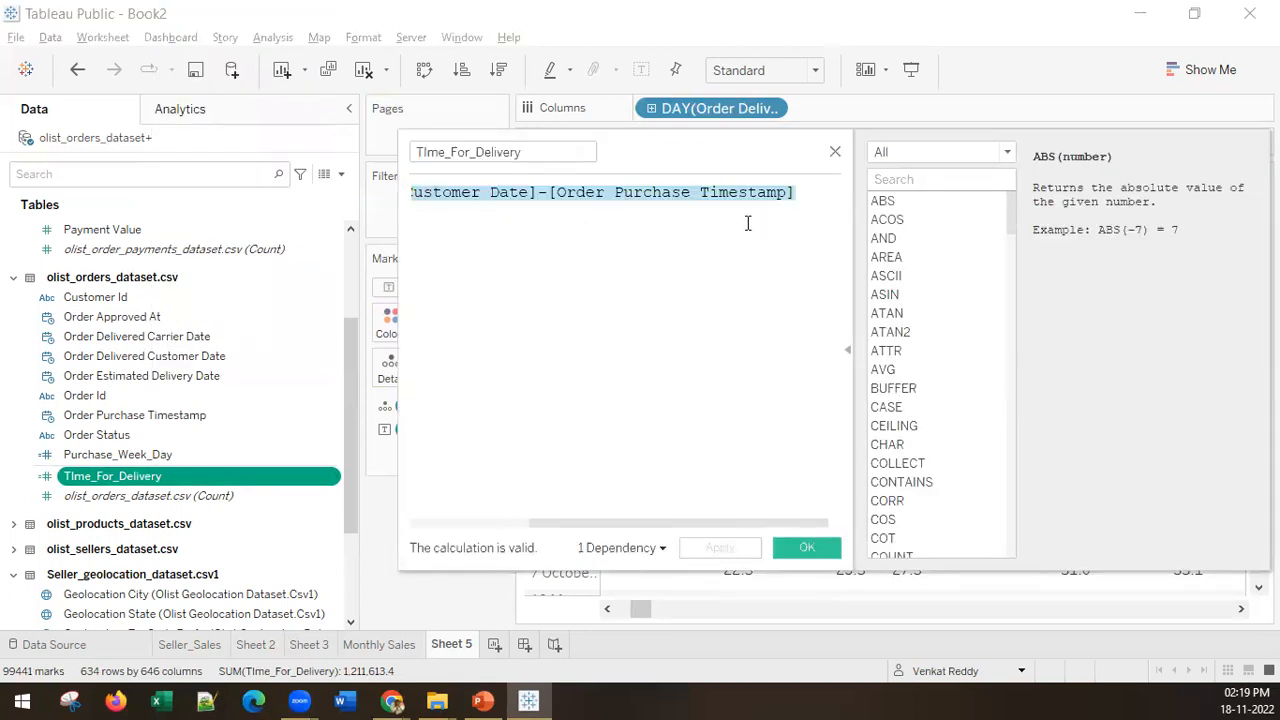
text(datediff)
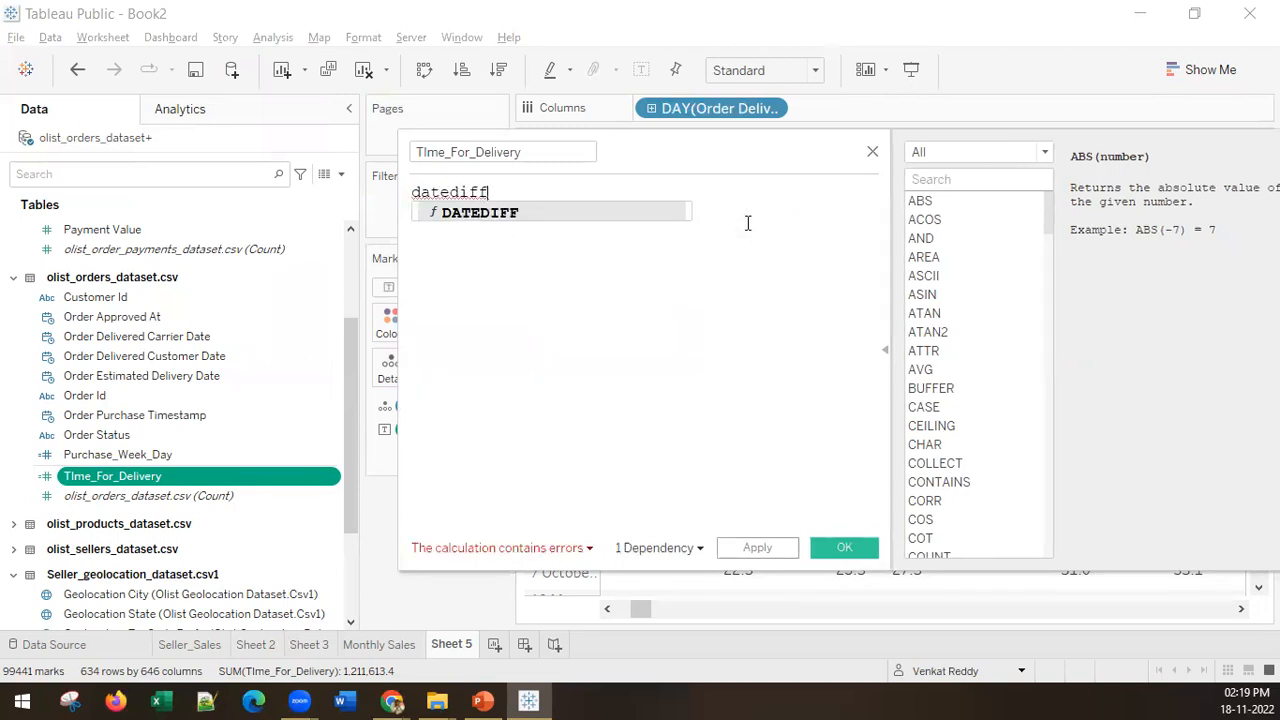
key(Left)
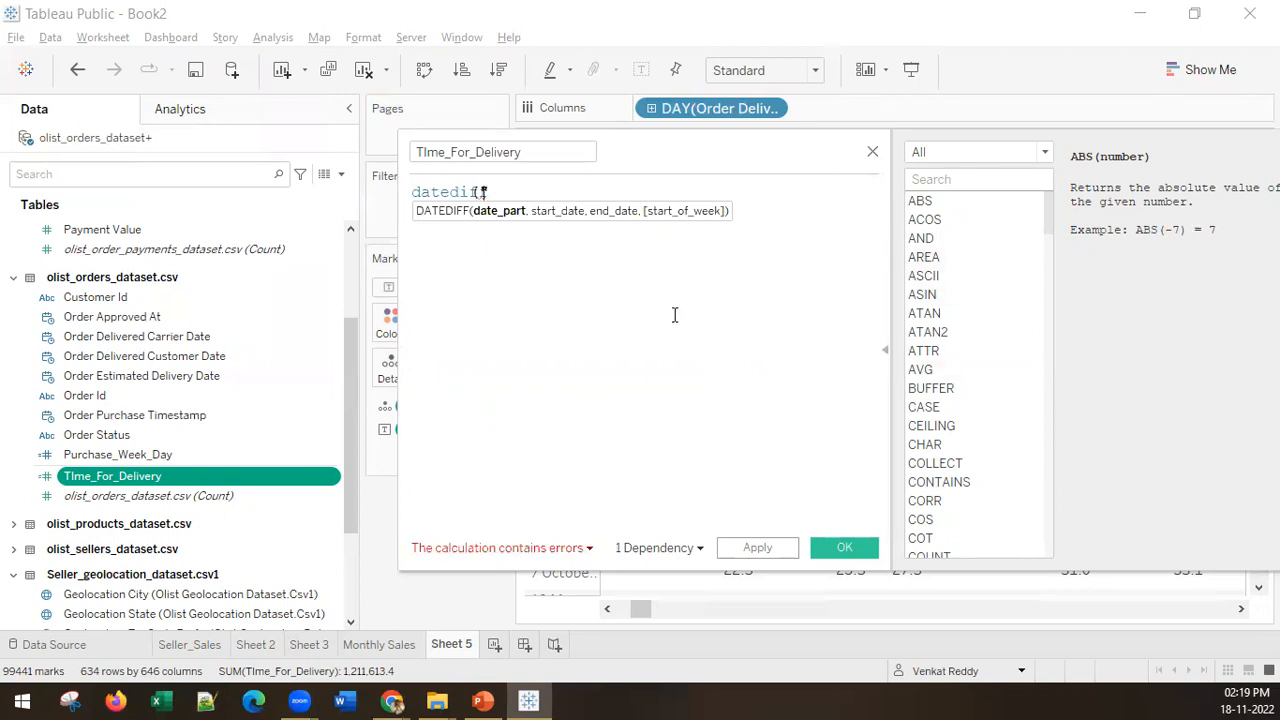
text(mond)
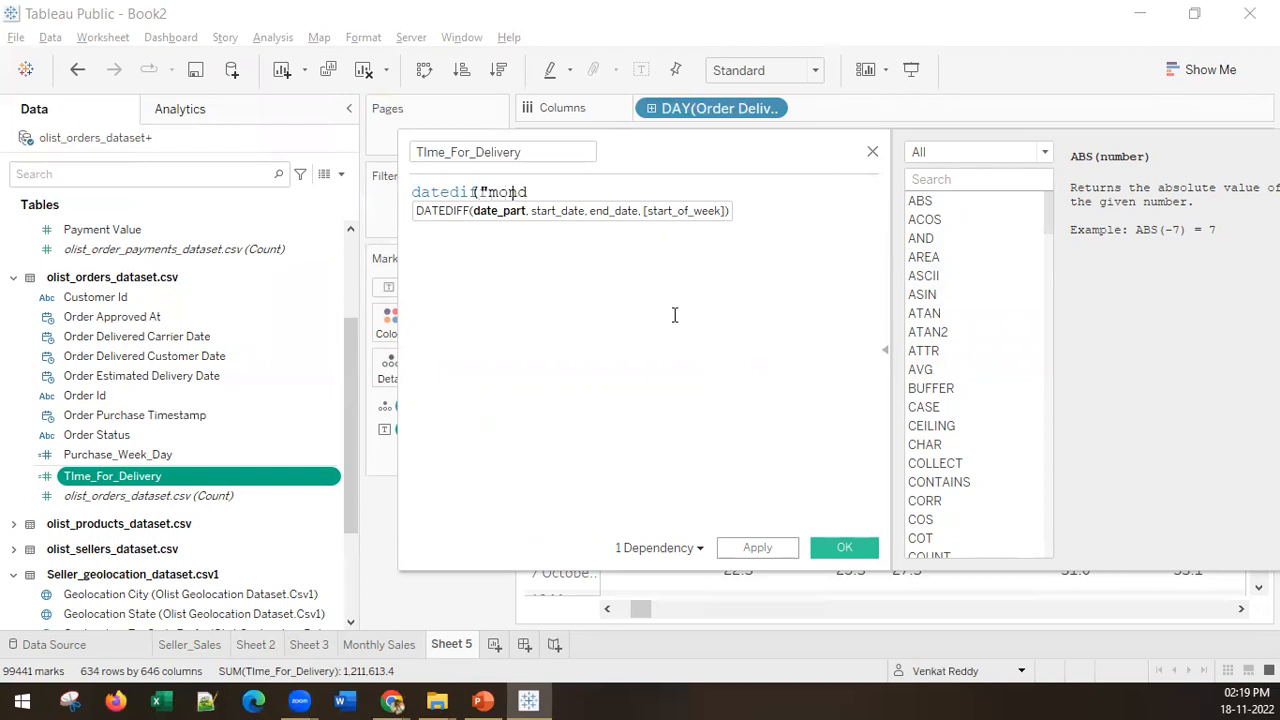
key(BackSpace)
text(ths")
click(588, 193)
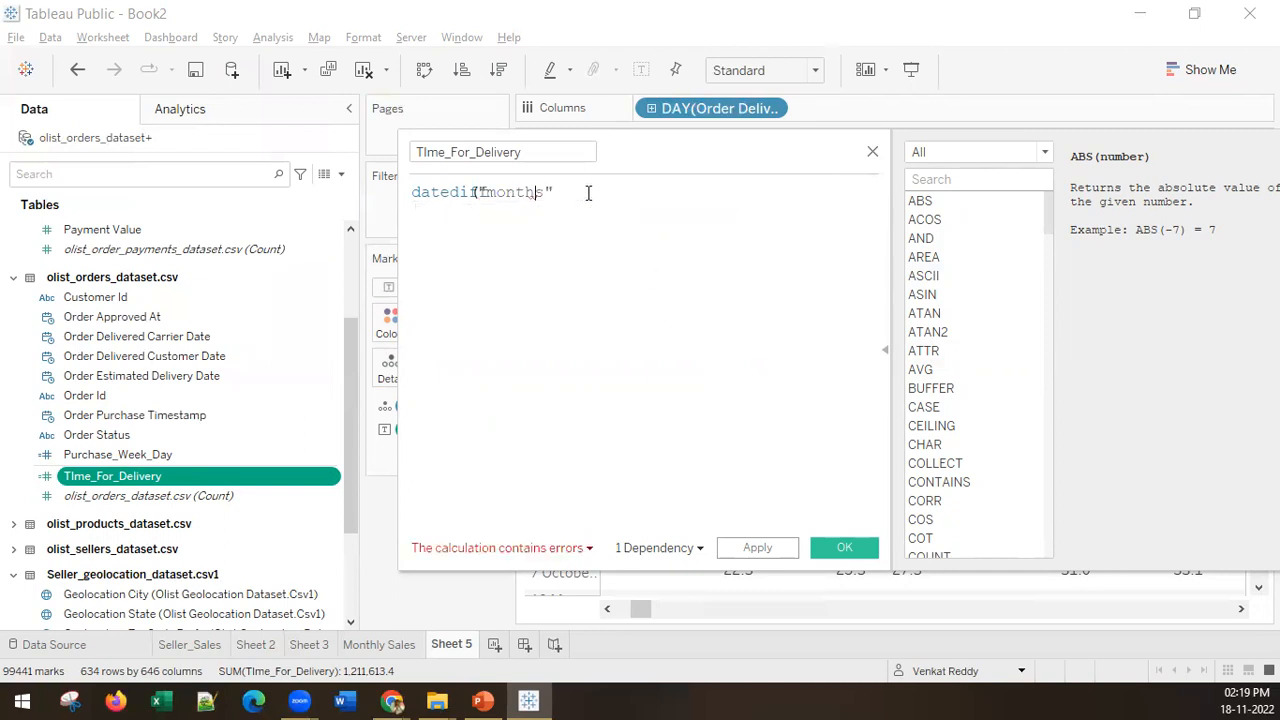
key(Return)
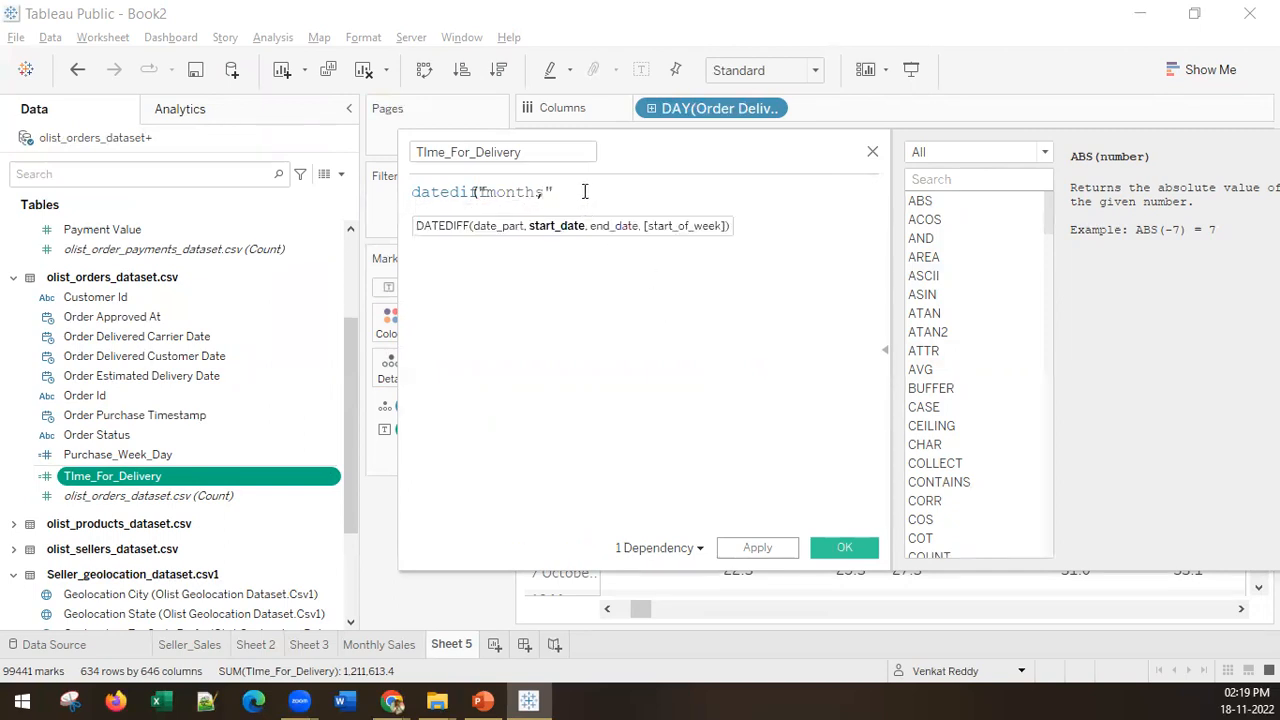
key(BackSpace)
key(BackSpace)
key(BackSpace)
key(BackSpace)
key(BackSpace)
Step: Widen the calculation editor and replace the leftover formula text with datediff("month", as the new beginning
drag(399, 222, 111, 223)
drag(198, 190, 8, 188)
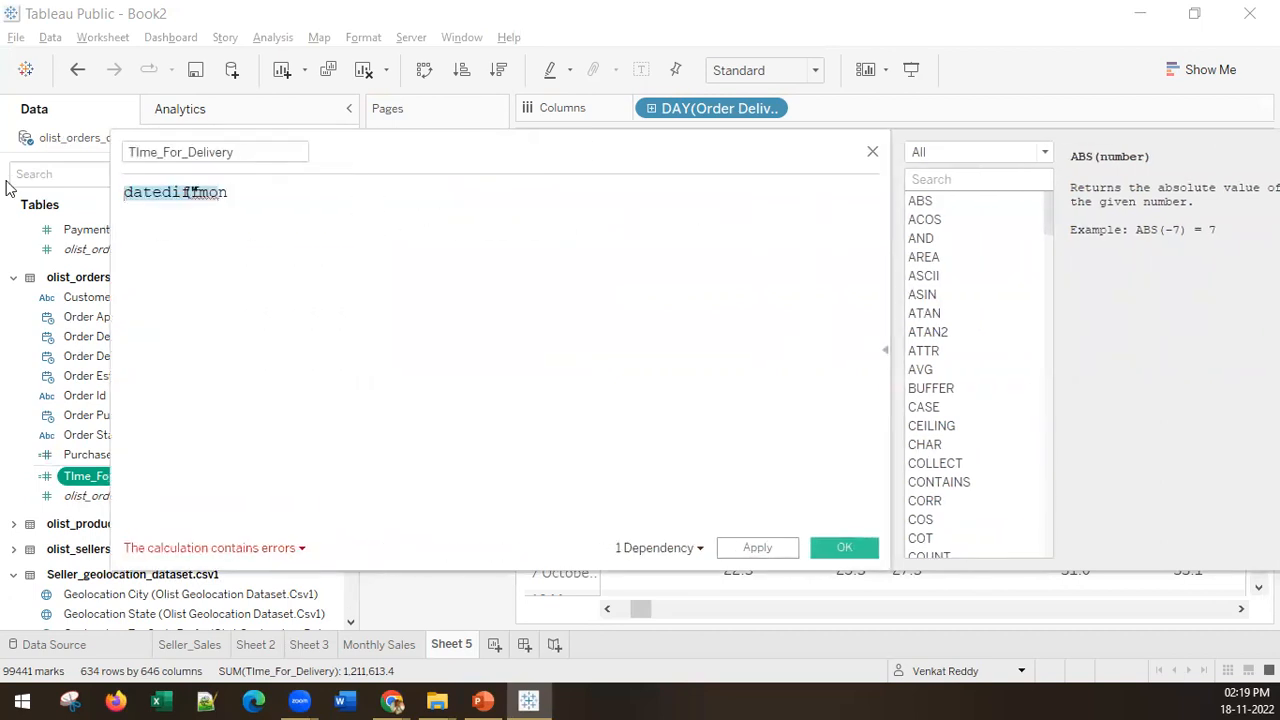
key(BackSpace)
text(date)
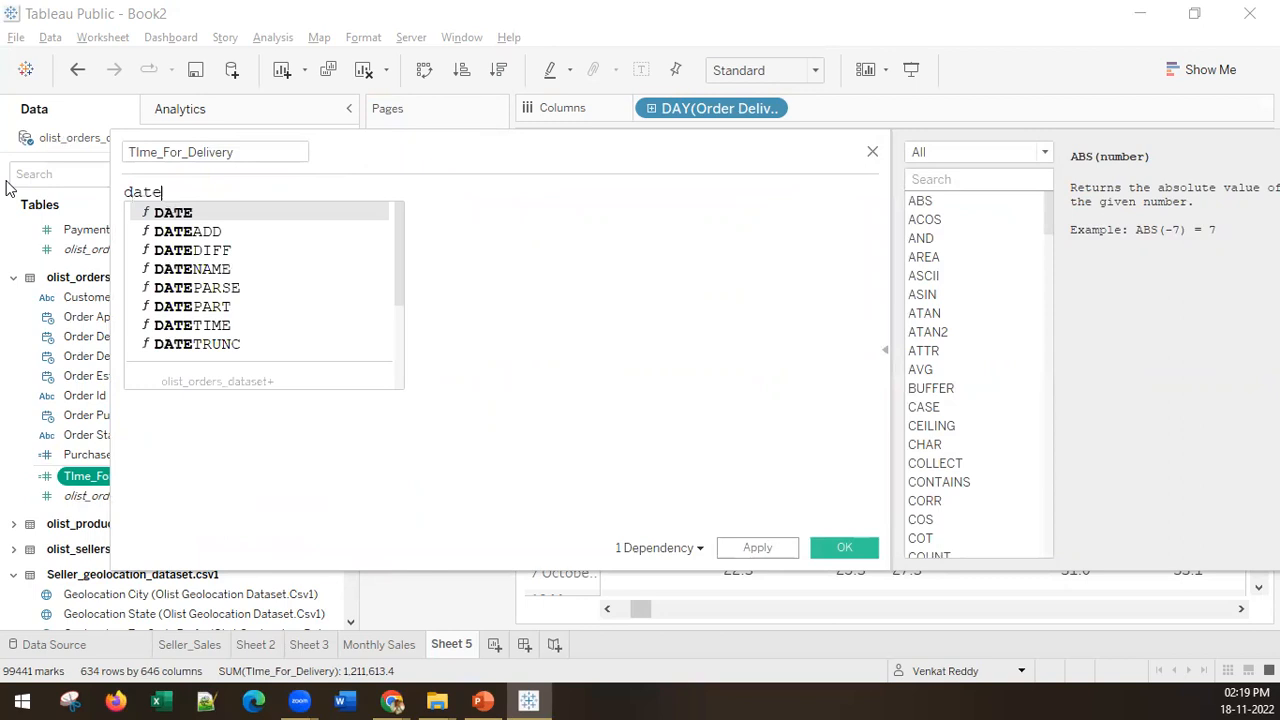
text(diff)
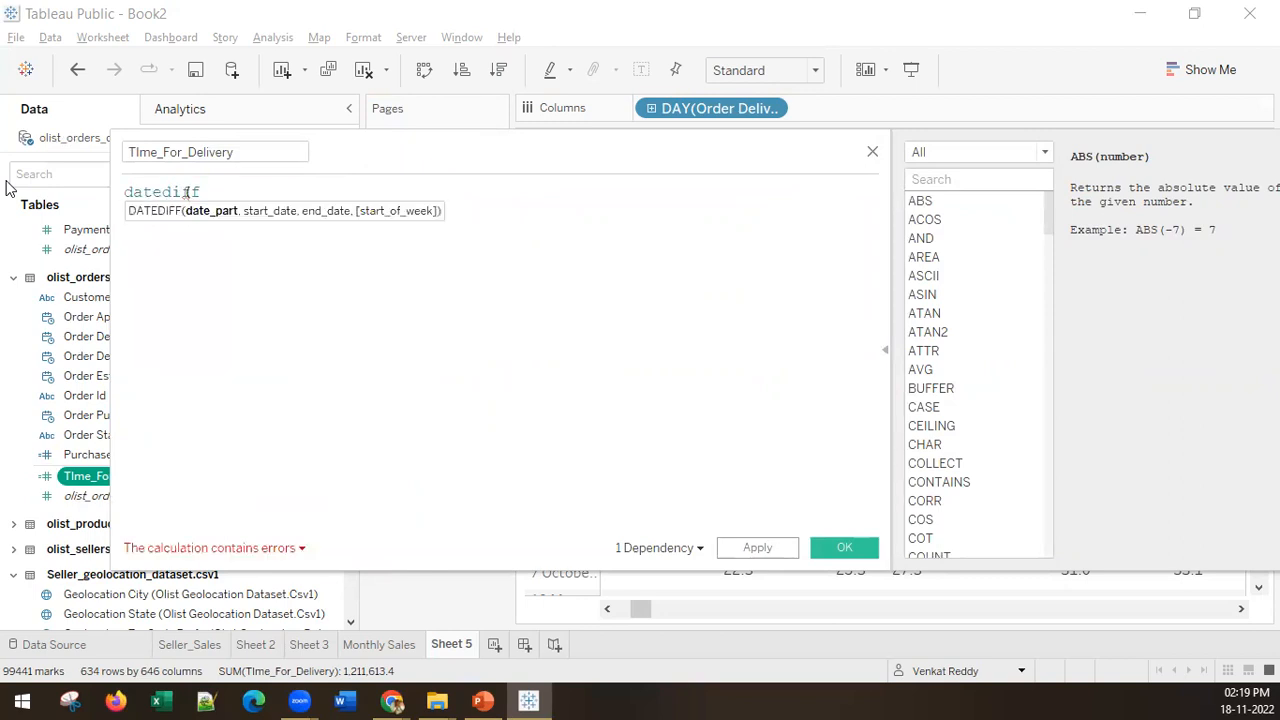
text(("month",)
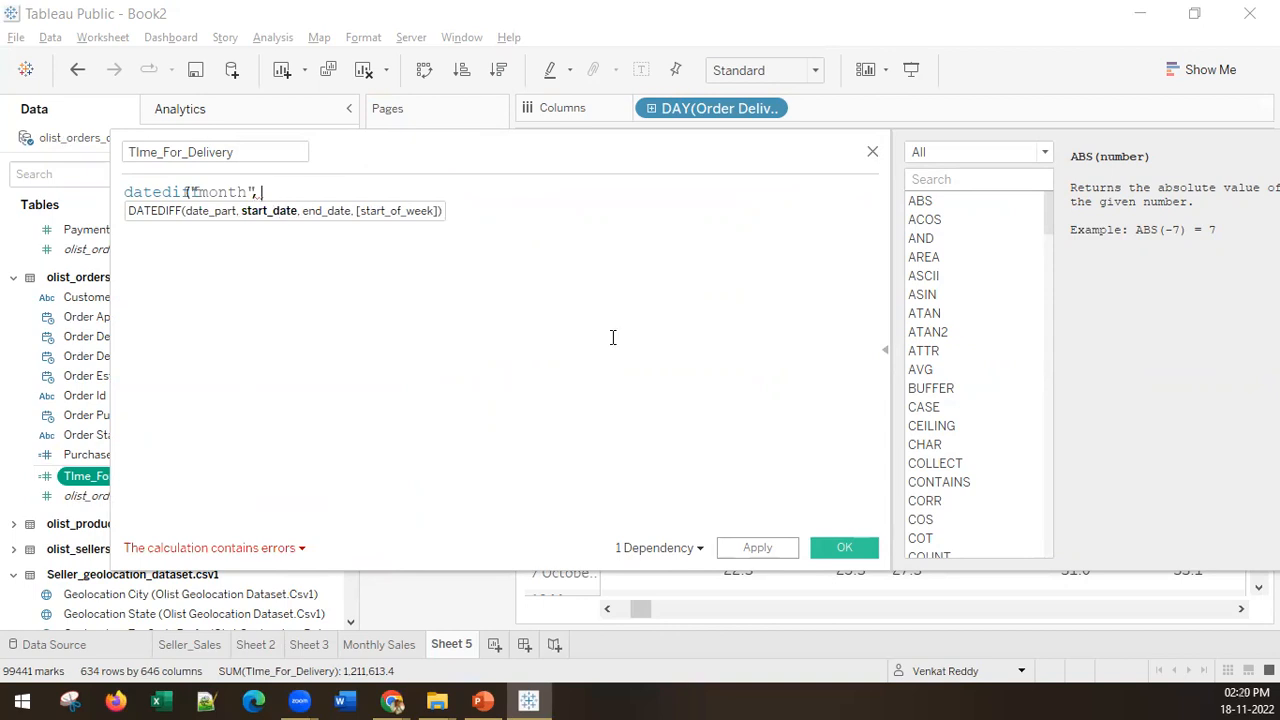
Step: Look up the DATEDIFF syntax and example in the function reference by searching for date
click(953, 180)
text(date)
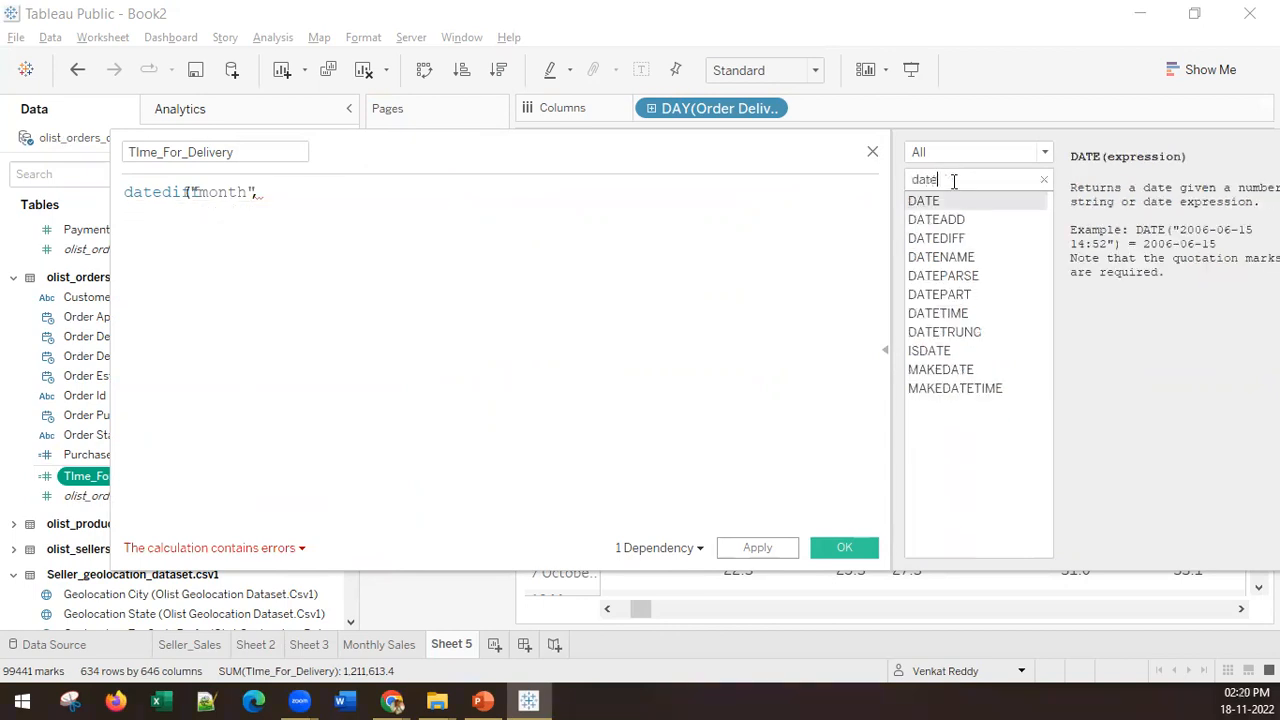
click(965, 240)
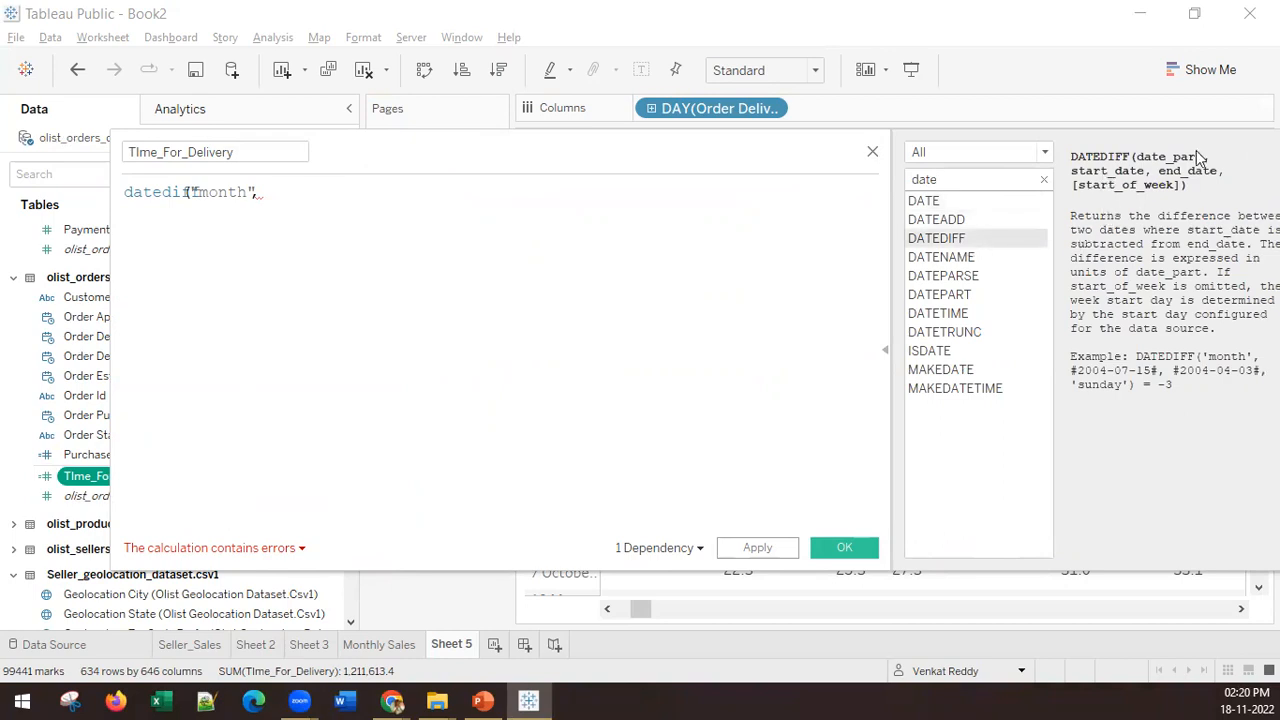
Step: Add [Order Purchase Timestamp] as the start date argument of the datediff formula, followed by a comma
click(290, 195)
text(o)
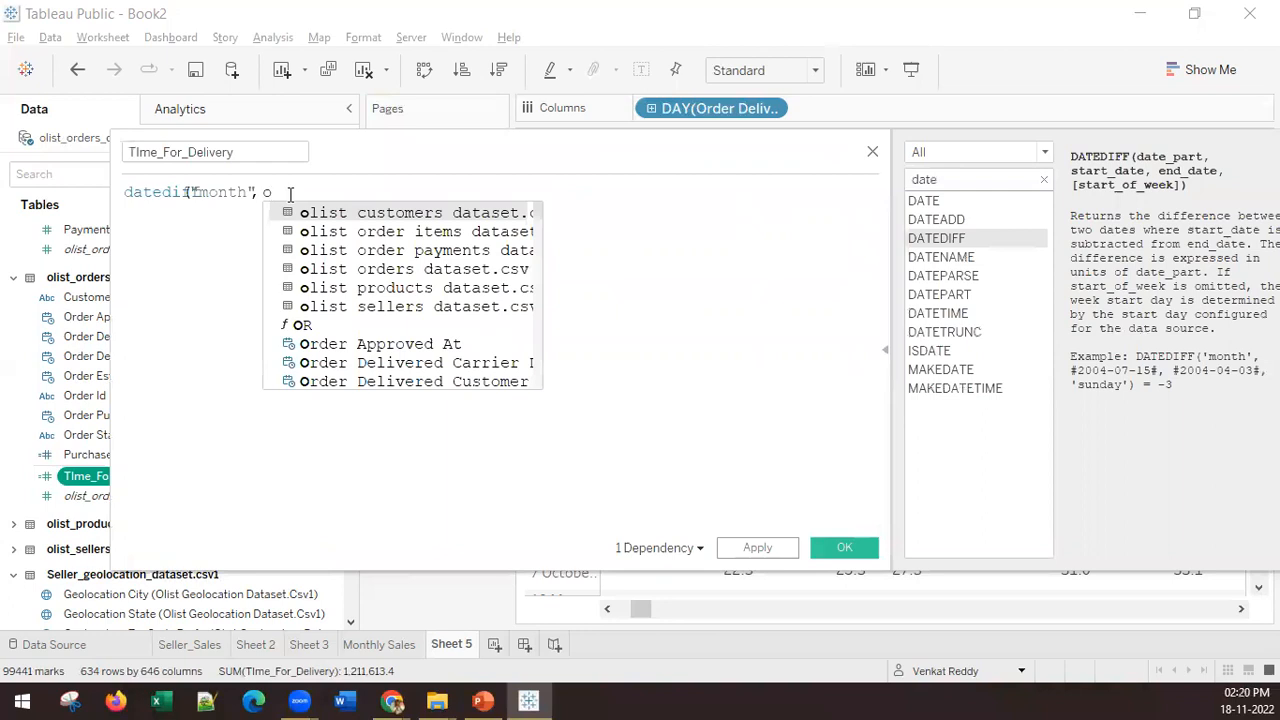
text(rder)
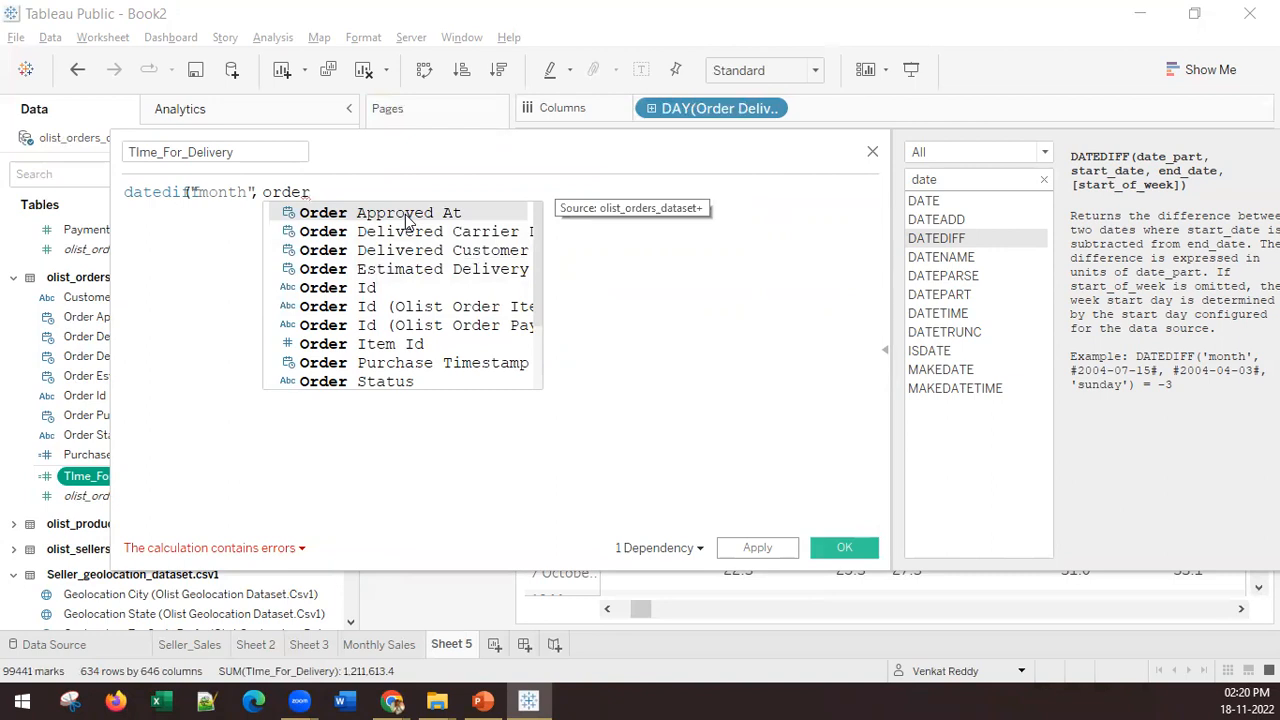
text(pu)
key(Return)
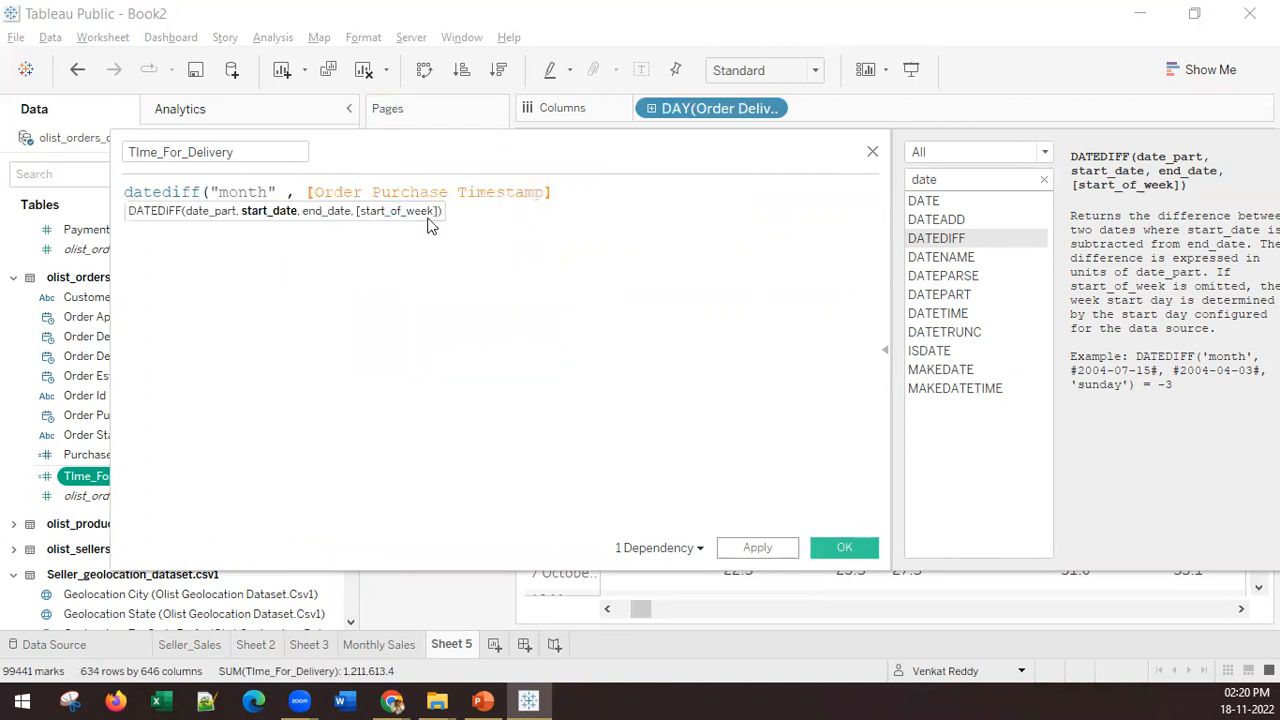
text(,)
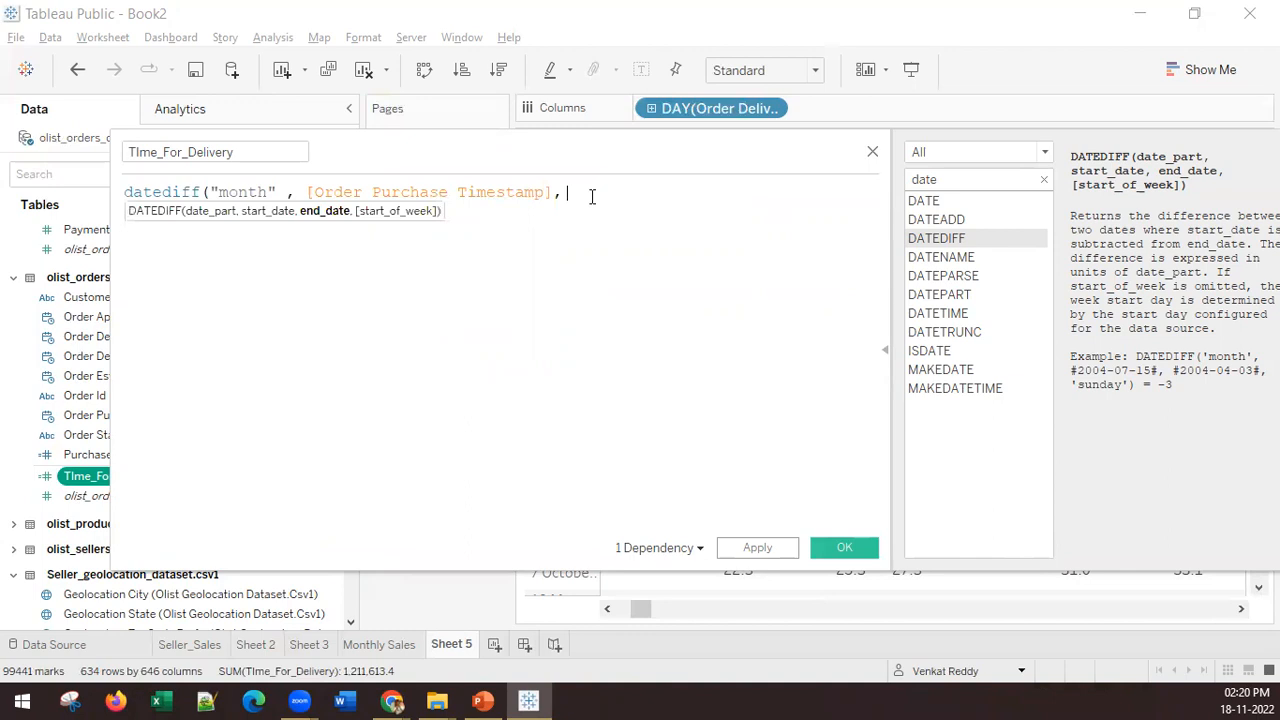
text( order)
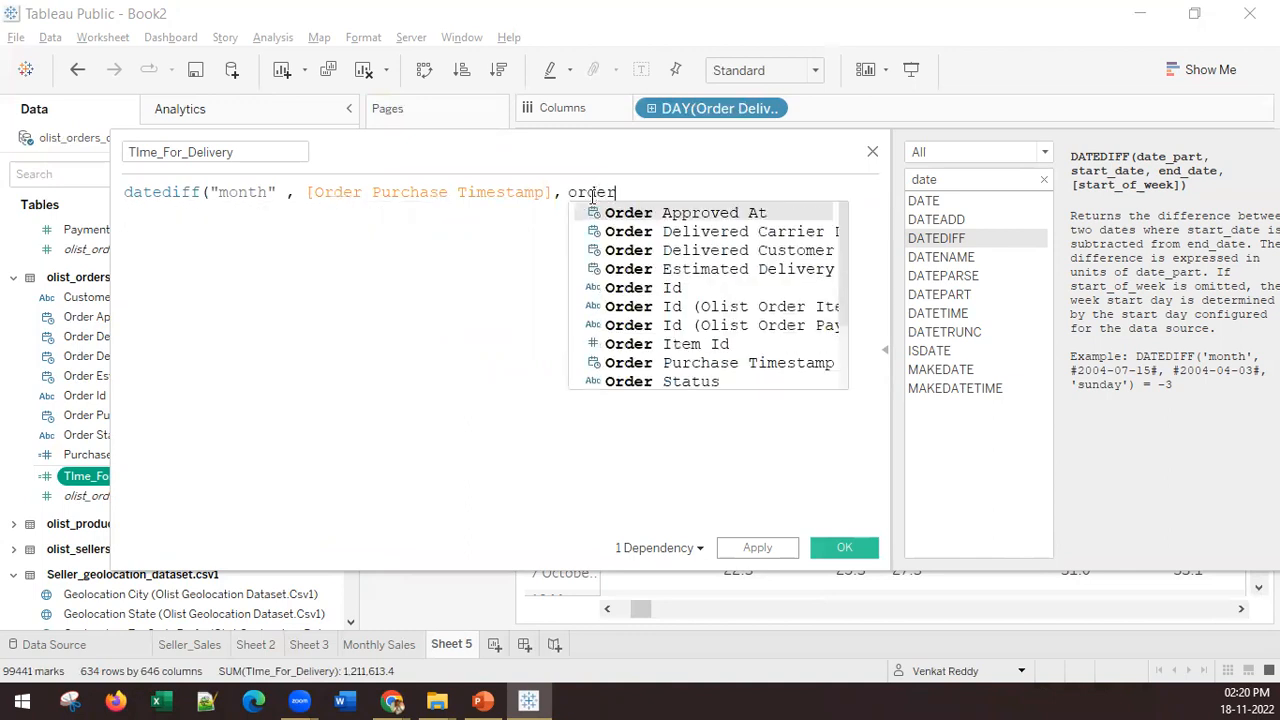
Step: Try to add [Order Delivered Customer Date] as the end date argument
double_click(705, 250)
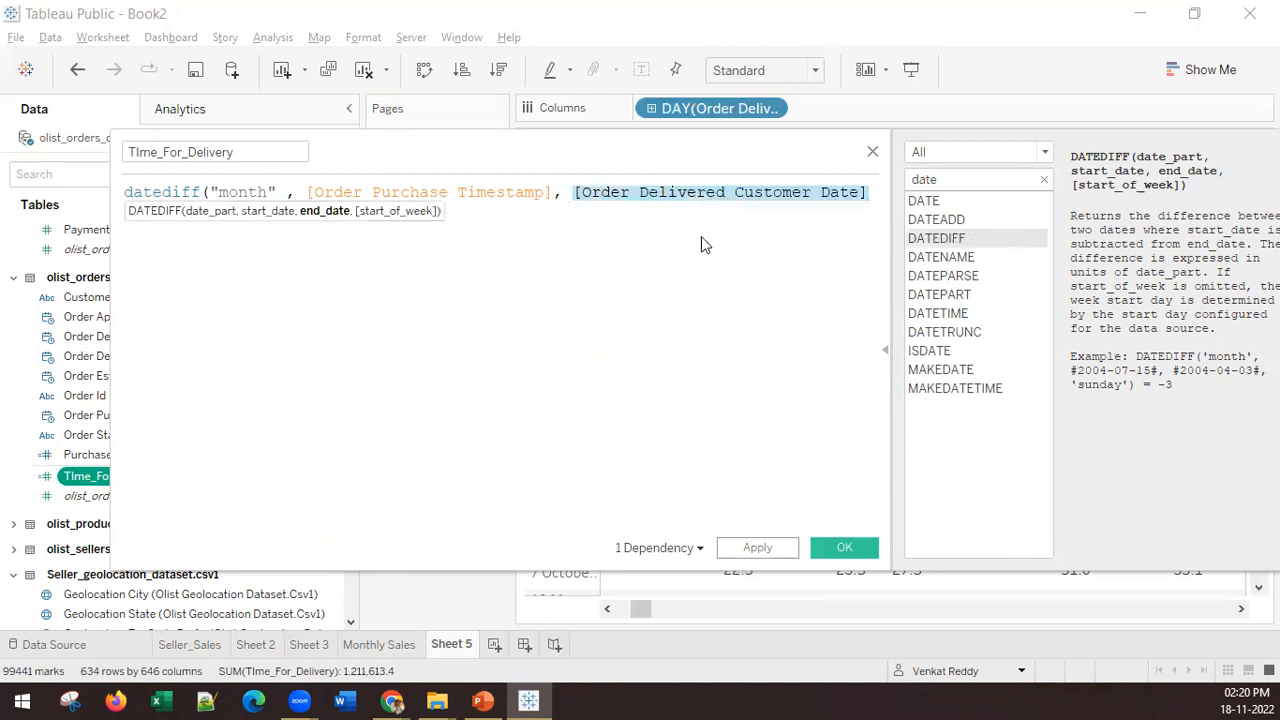
click(869, 186)
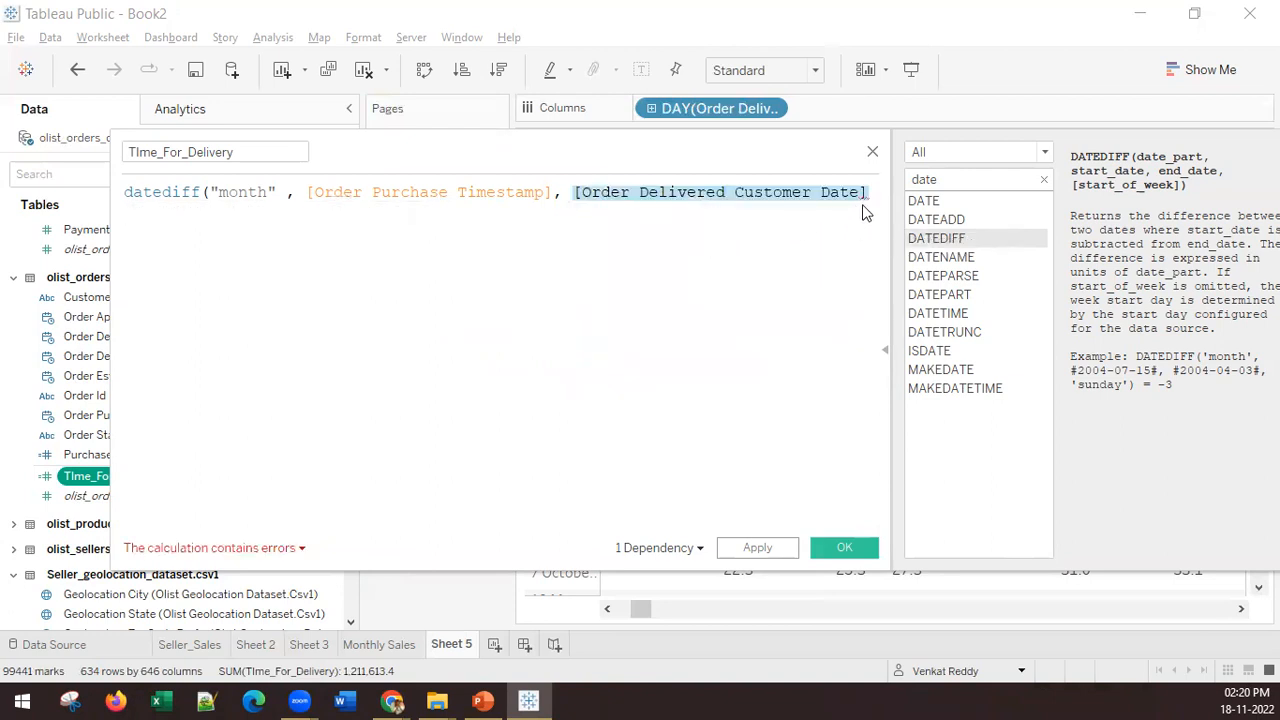
Step: Add "Sunday" as the start-of-week argument of the datediff formula, preceded by a comma
text(,)
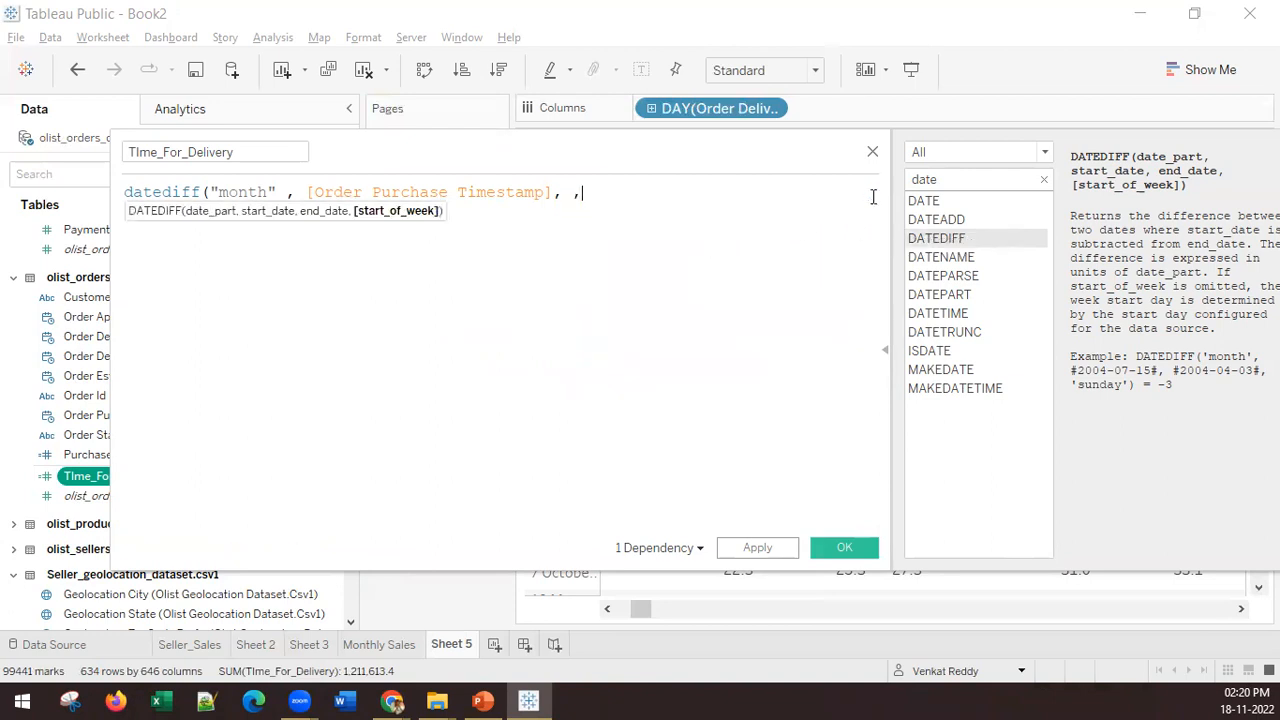
text("Sunday")
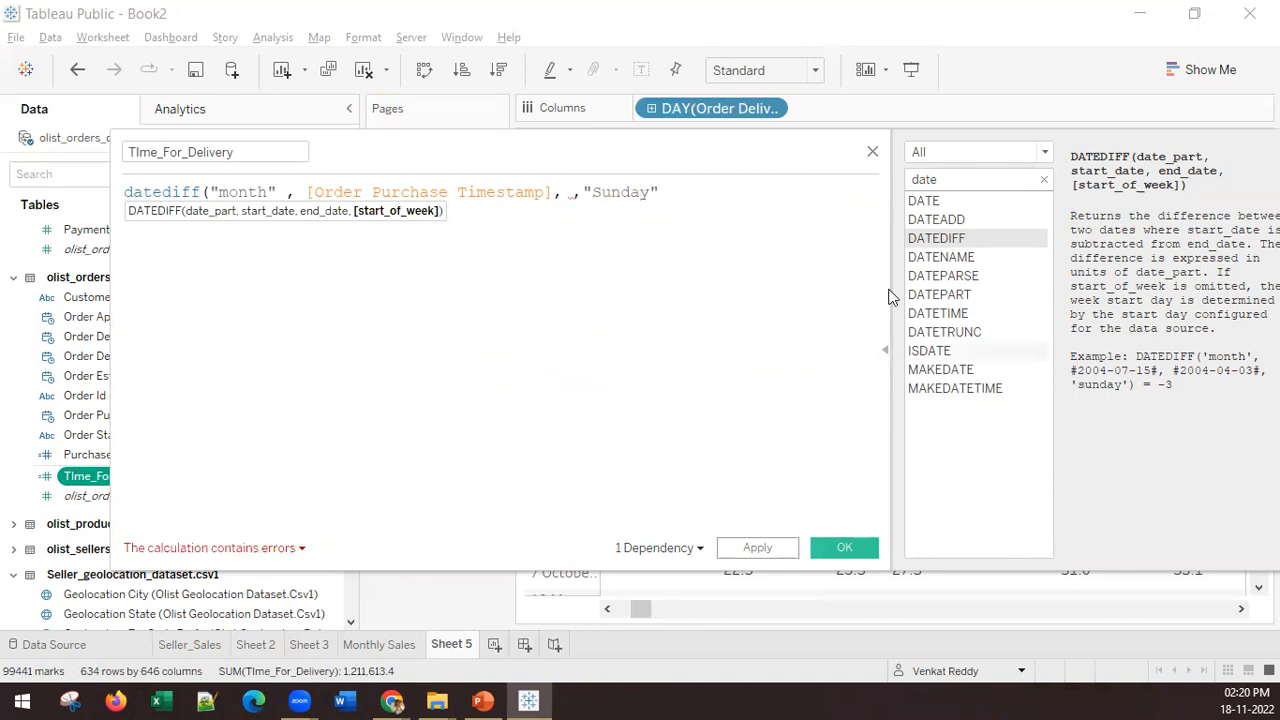
Step: Try to make the first letter of "Sunday" lowercase and close the formula with a parenthesis
click(596, 193)
key(BackSpace)
text(s)
key(Right)
key(Right)
key(Right)
key(Right)
text())
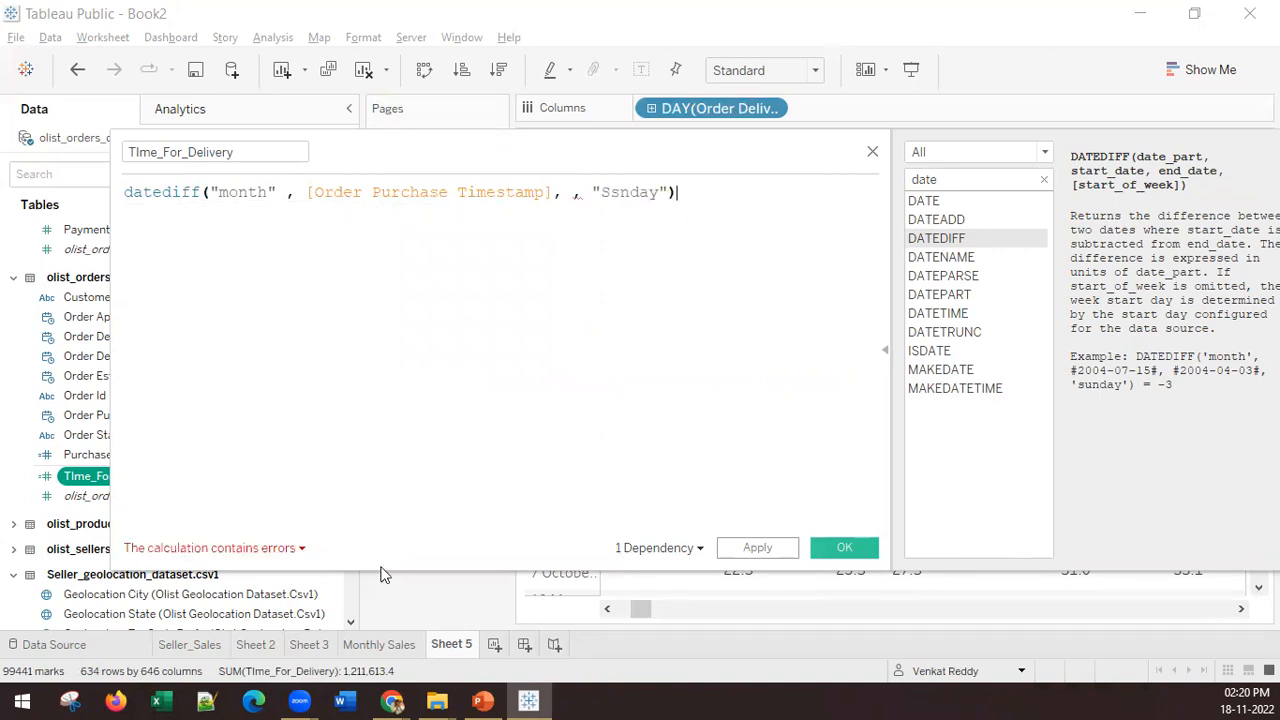
Step: Insert [Order Delivered Customer Date] as the end date between the purchase timestamp and the start-of-week argument
drag(746, 196, 136, 163)
click(560, 251)
click(565, 193)
text(order)
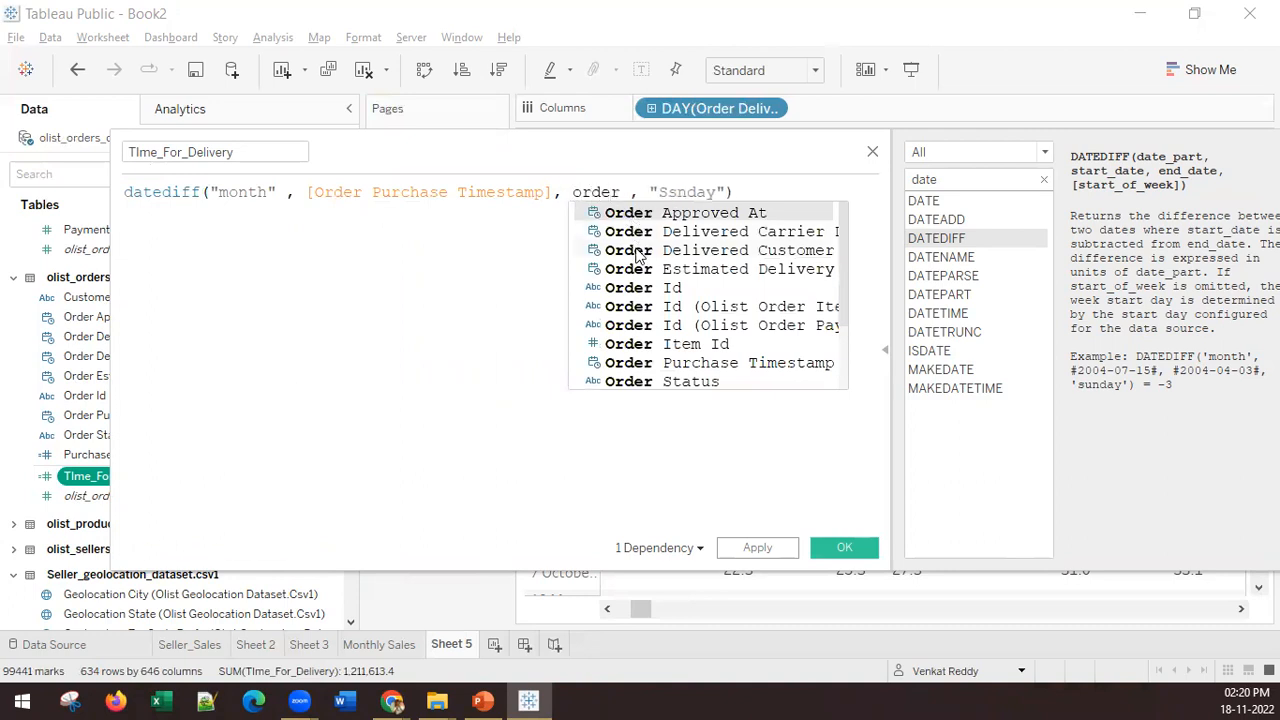
click(640, 250)
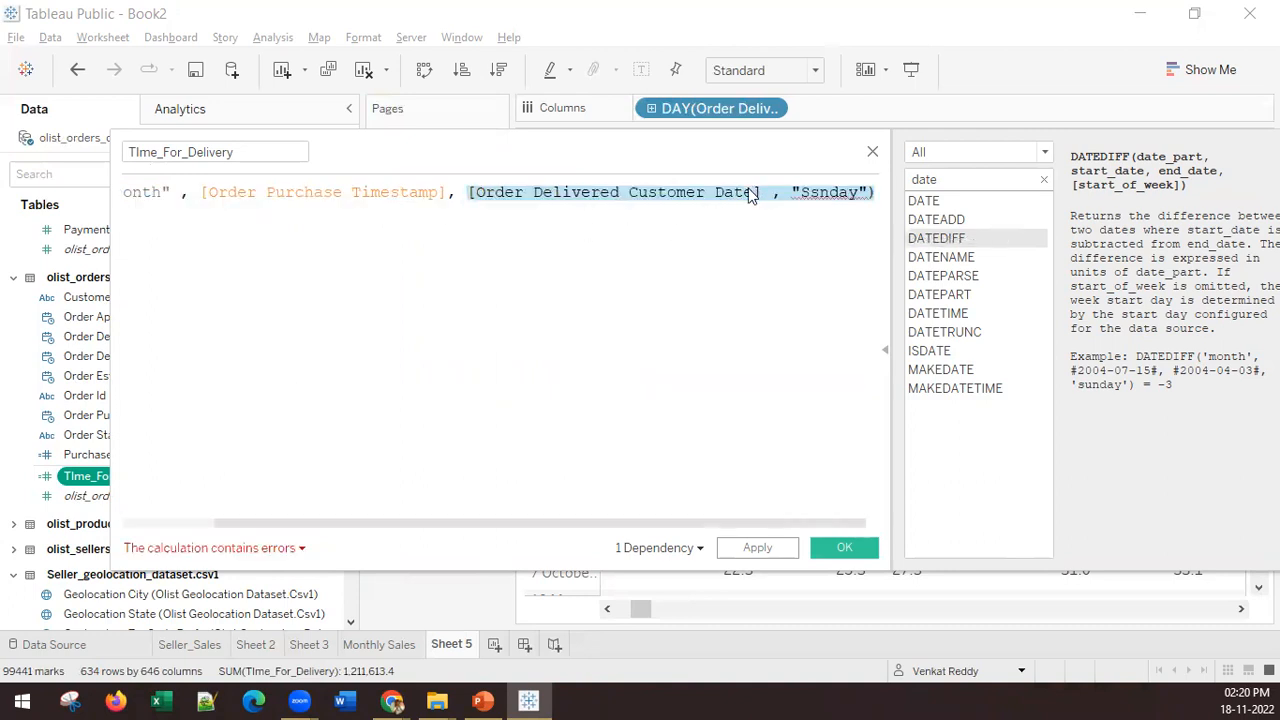
Step: Correct the misspelled start-of-week argument to "sunday"
drag(824, 193, 815, 201)
click(797, 193)
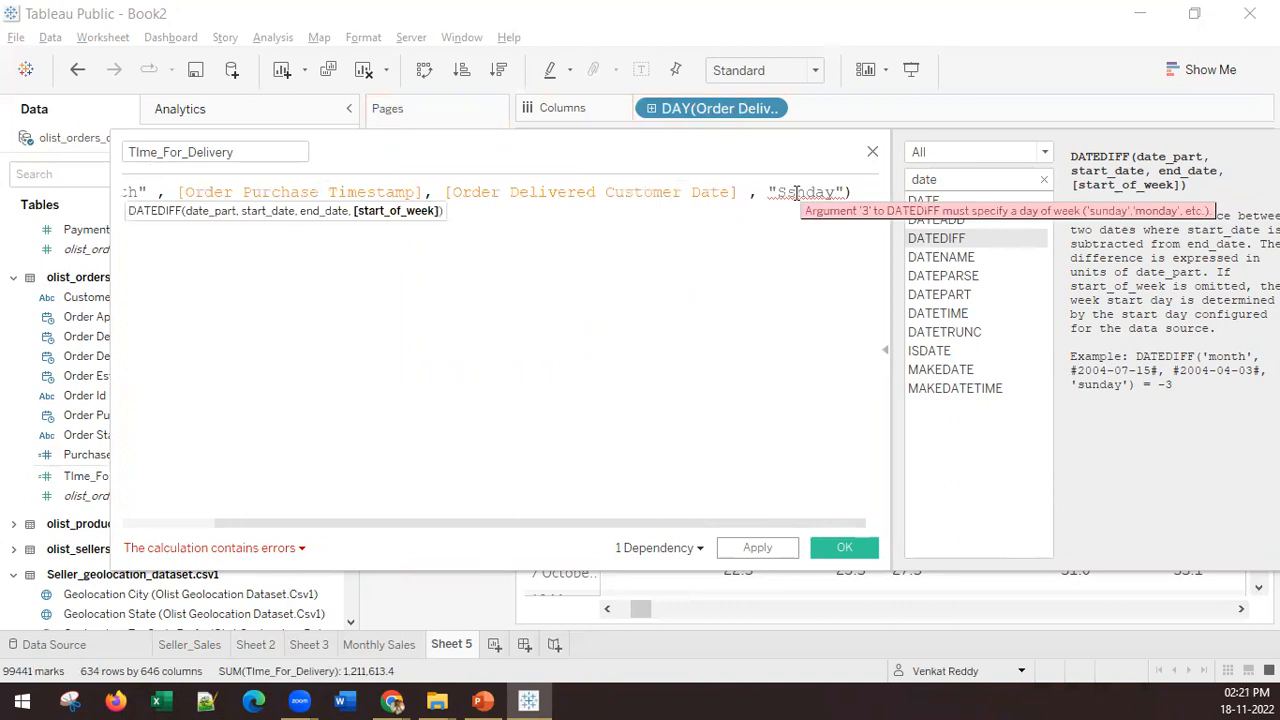
key(BackSpace)
text(u)
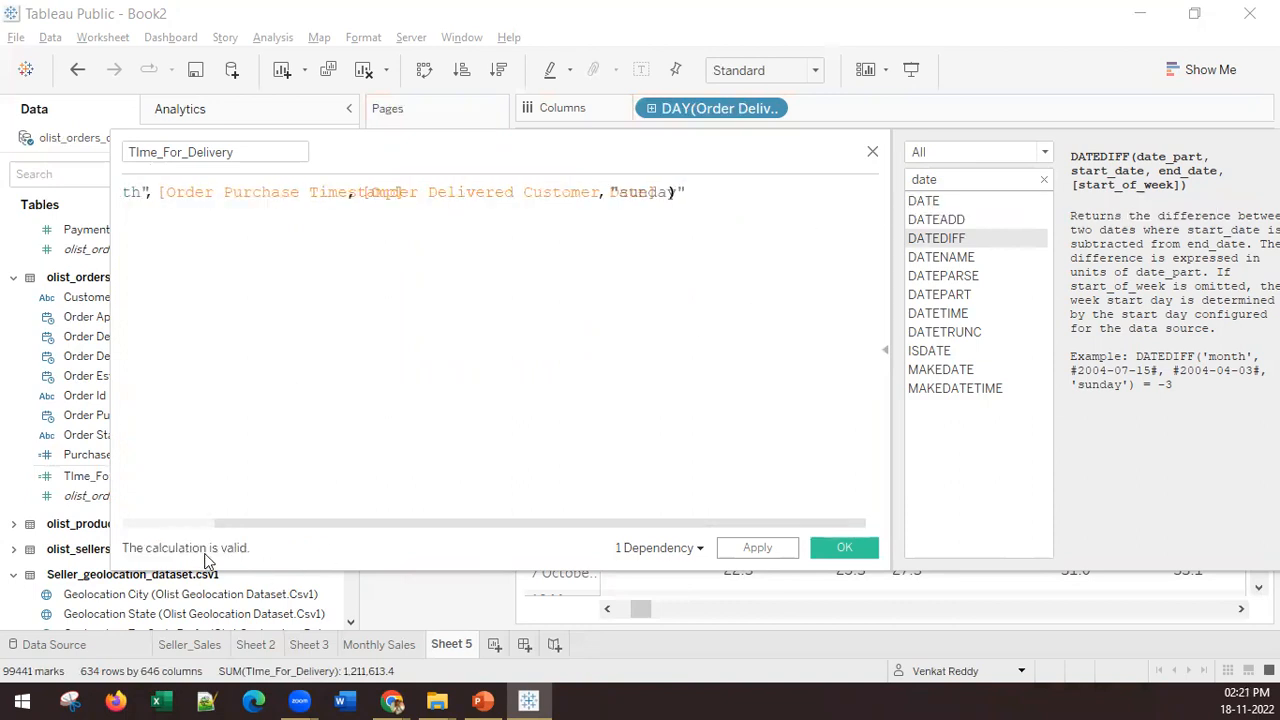
Step: Move the [Order Purchase Timestamp] argument of the datediff formula onto its own line
drag(288, 216, 132, 175)
drag(661, 270, 75, 169)
click(283, 237)
drag(183, 194, 89, 183)
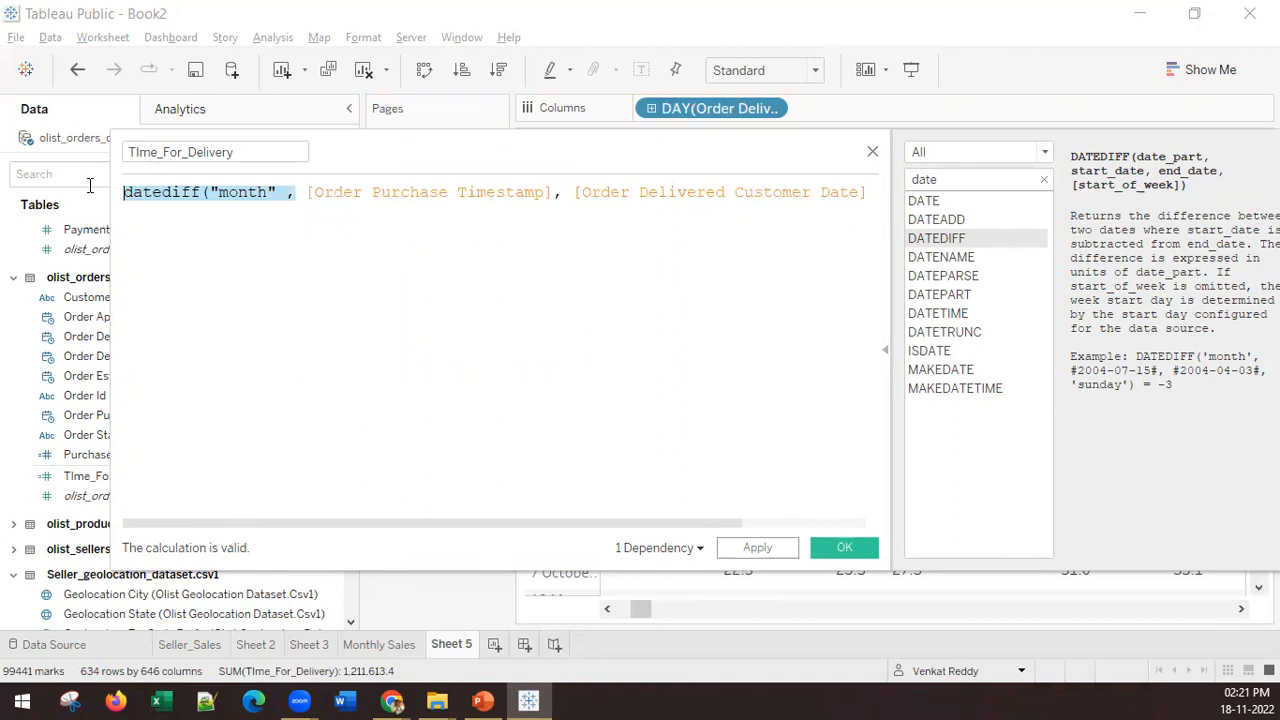
click(263, 196)
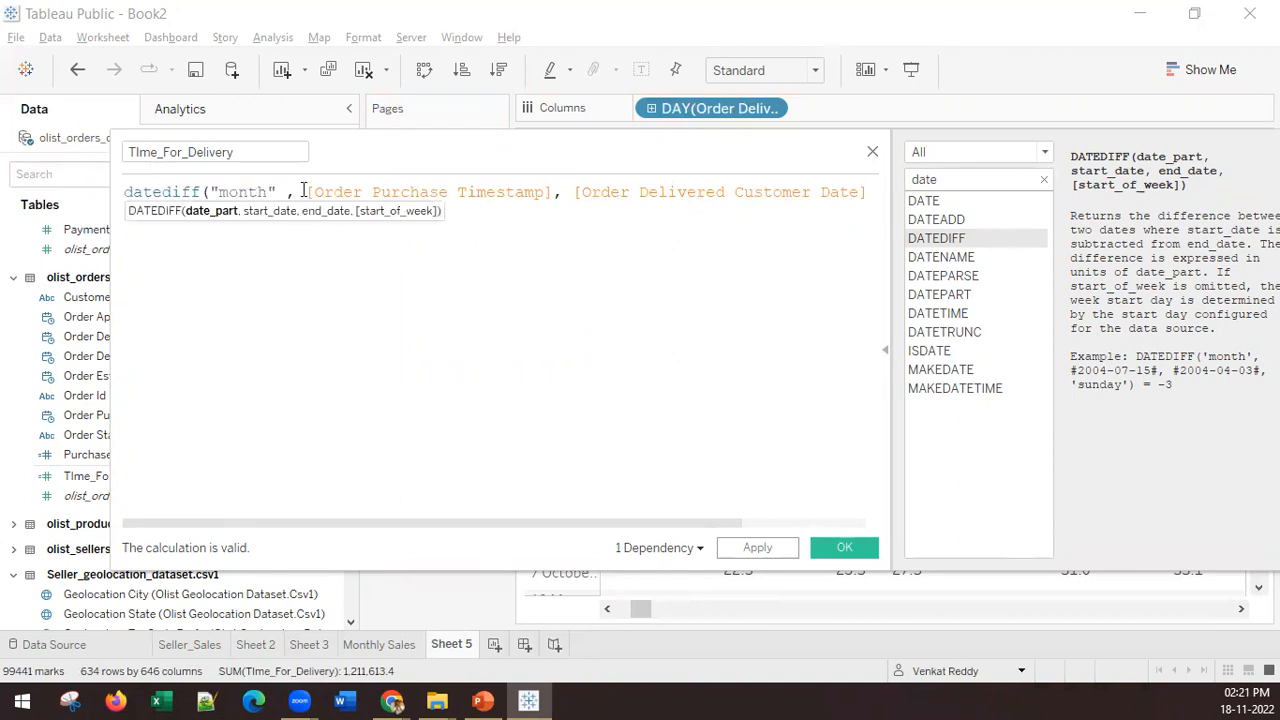
click(306, 192)
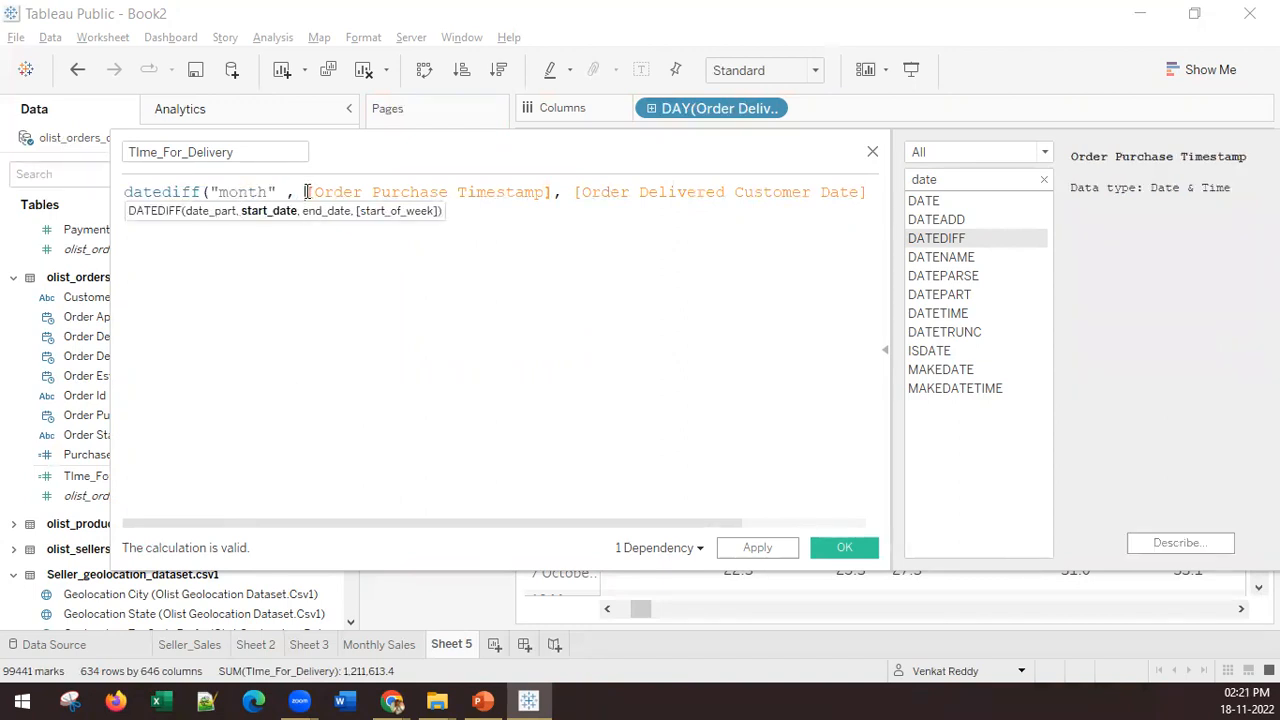
key(Return)
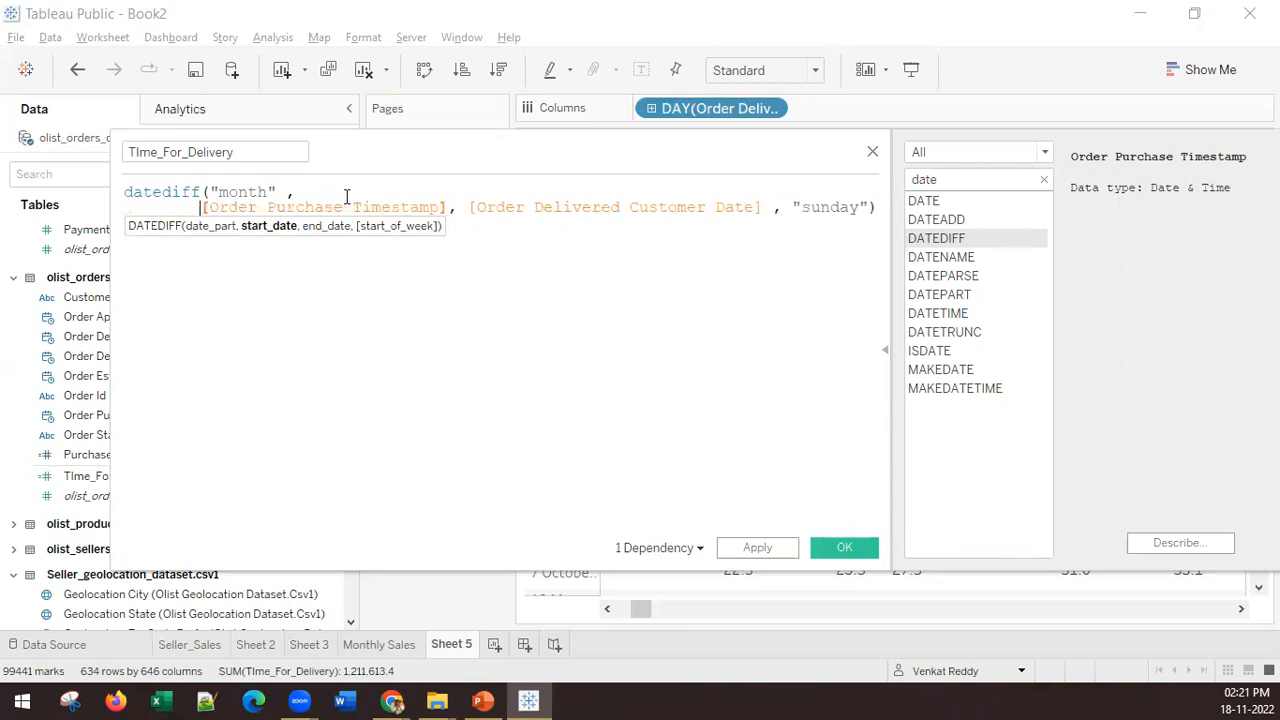
Step: Place [Order Delivered Customer Date] and "sunday" on separate lines of the datediff formula and save the calculated field
click(468, 200)
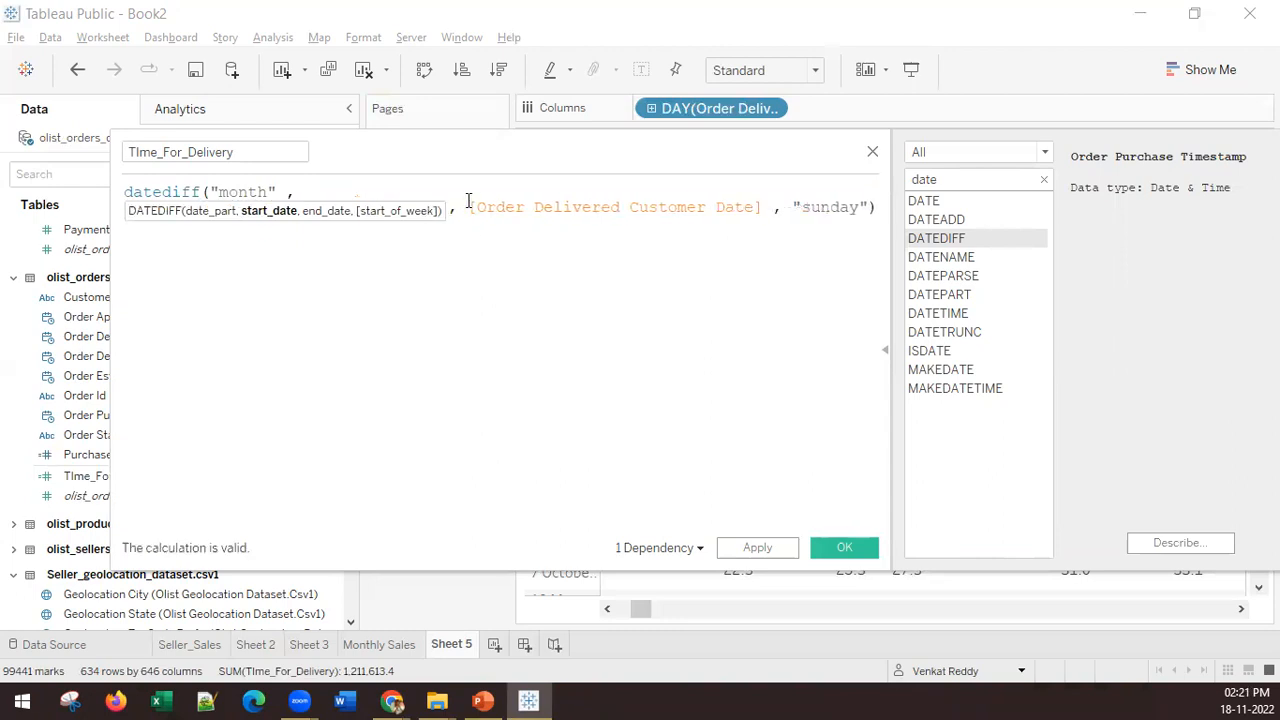
click(472, 207)
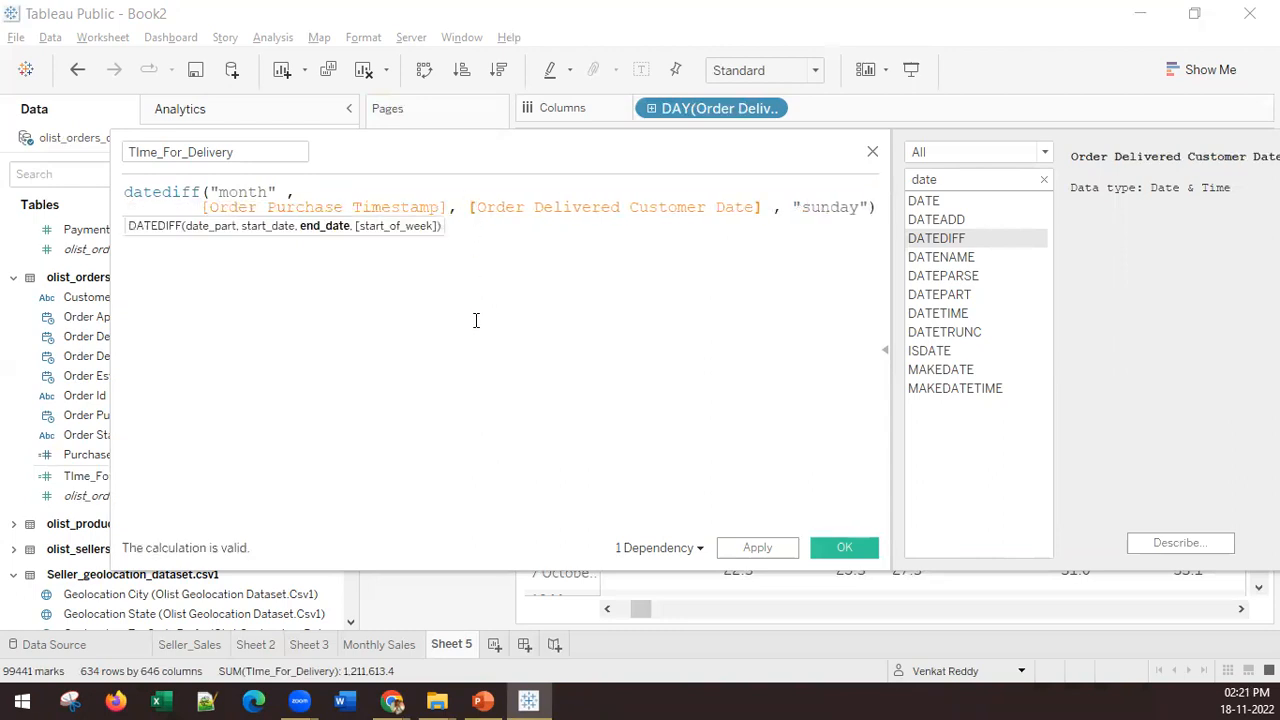
key(Return)
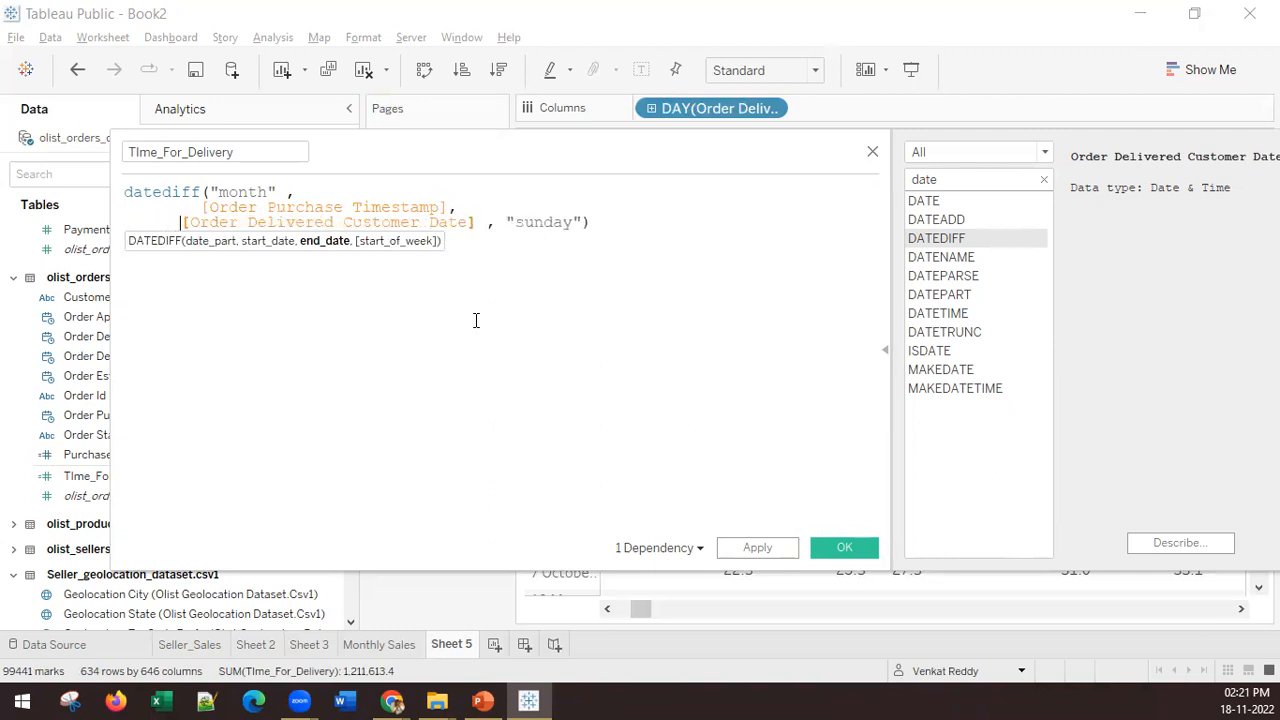
key(BackSpace)
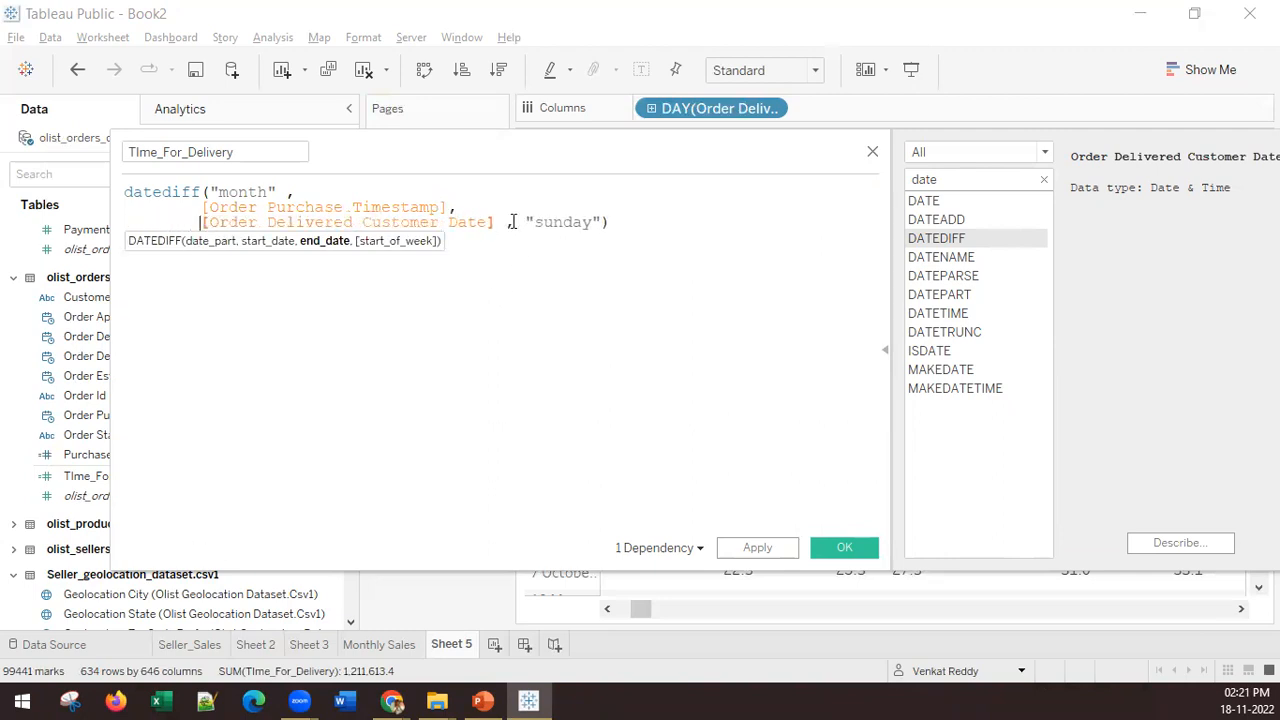
click(516, 224)
key(Return)
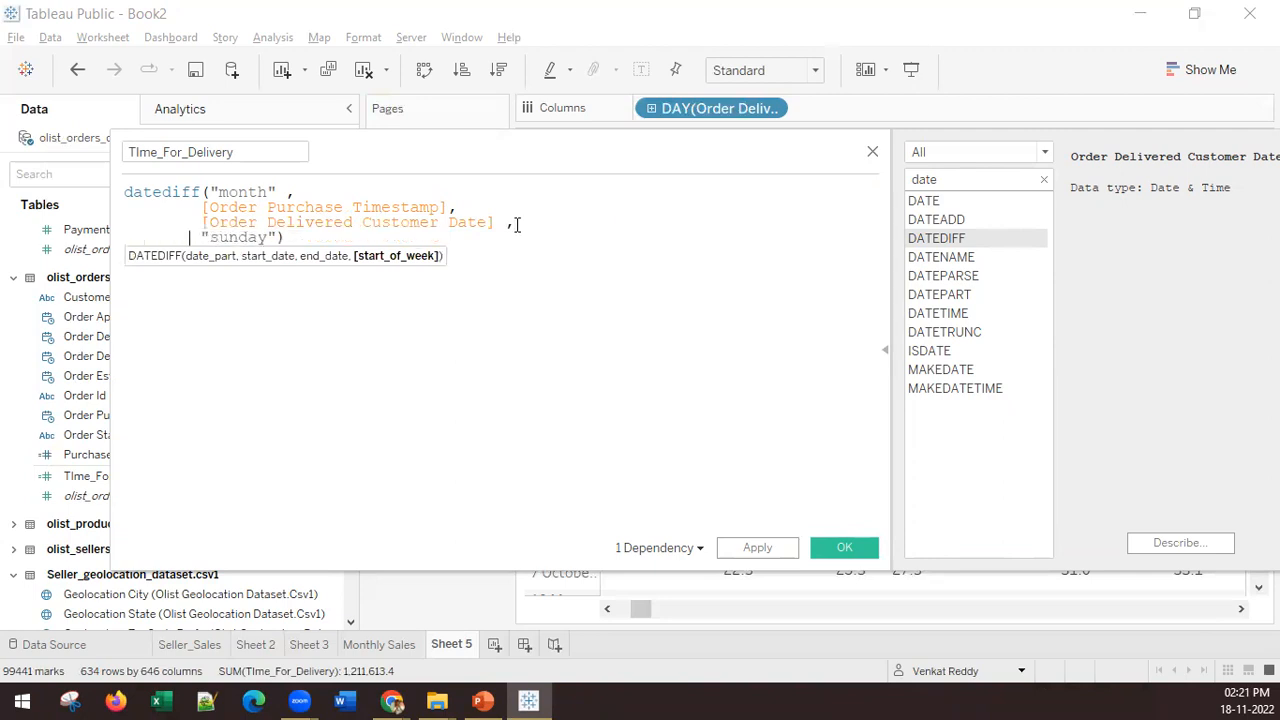
click(843, 549)
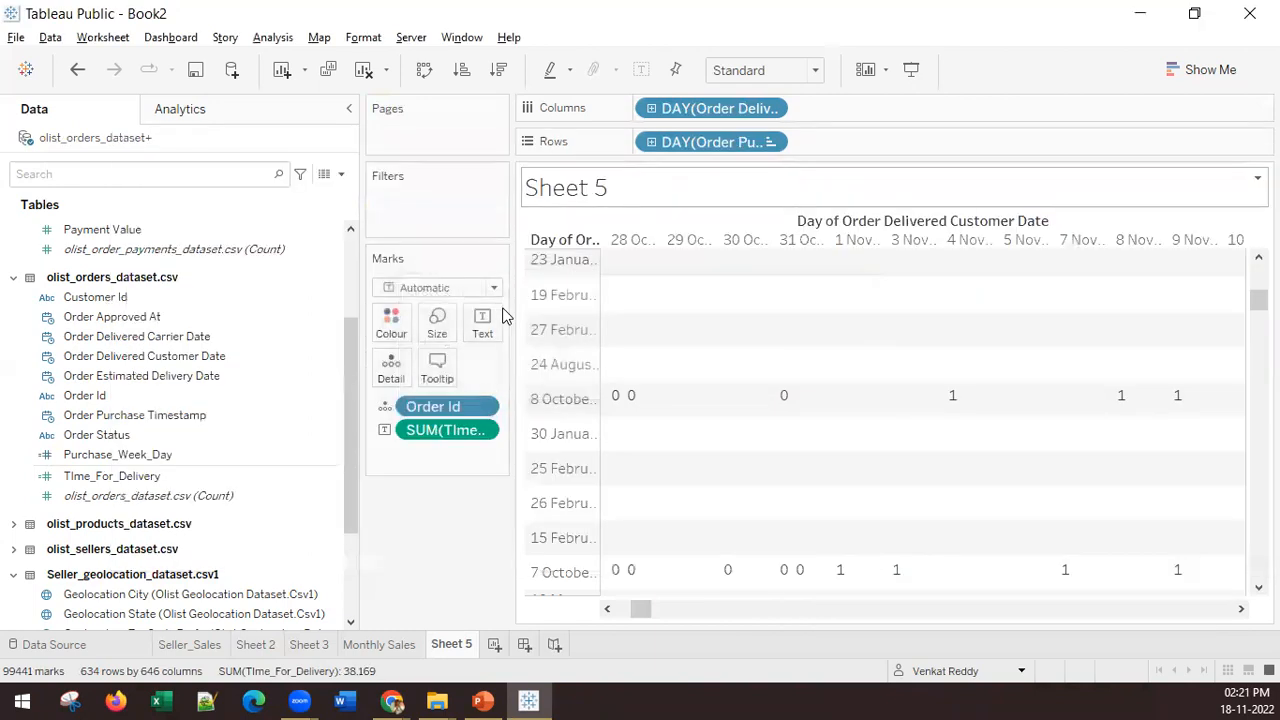
Step: Check the delivery-time values of the 8 October 2016 purchases and add a new worksheet
mouse_move(785, 410)
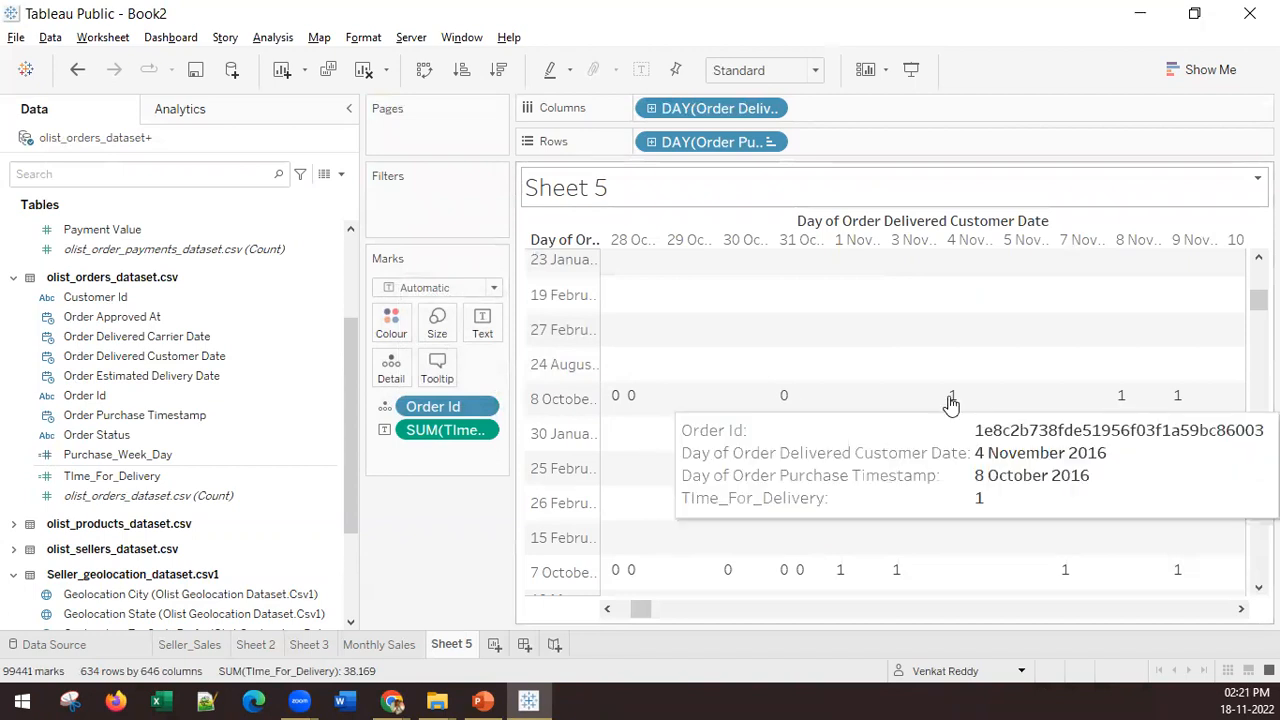
mouse_move(1124, 400)
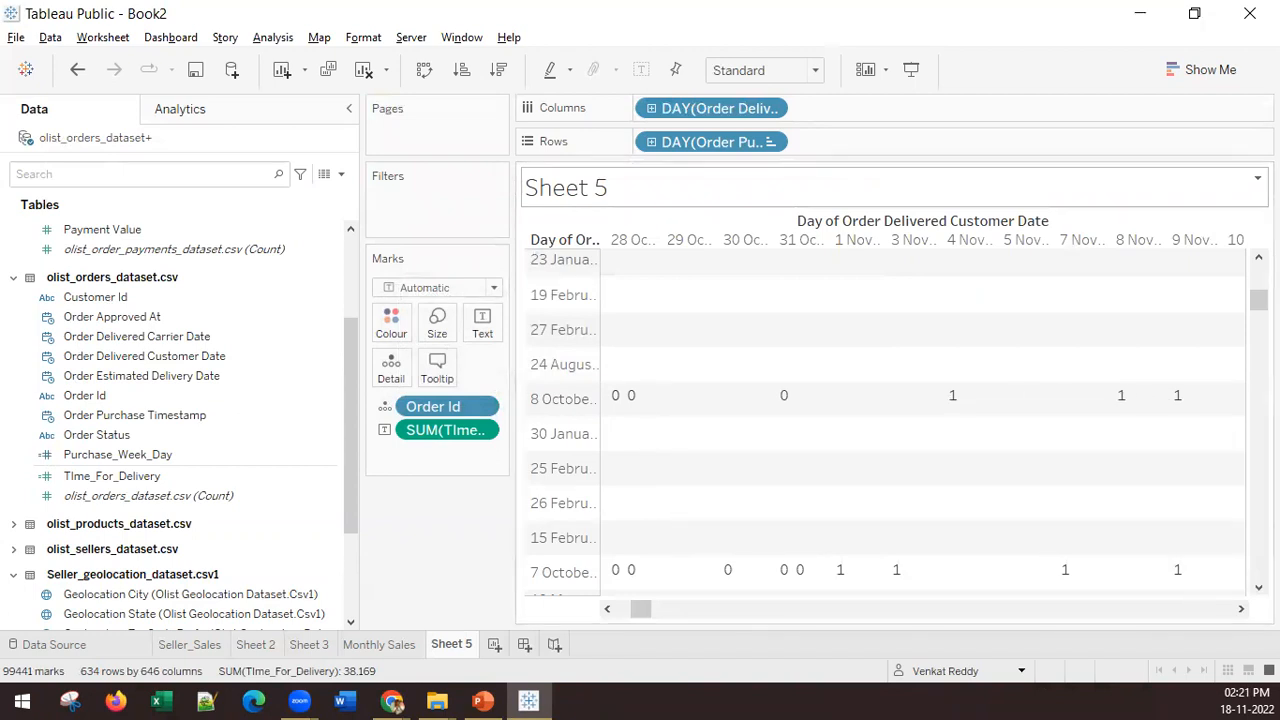
click(483, 701)
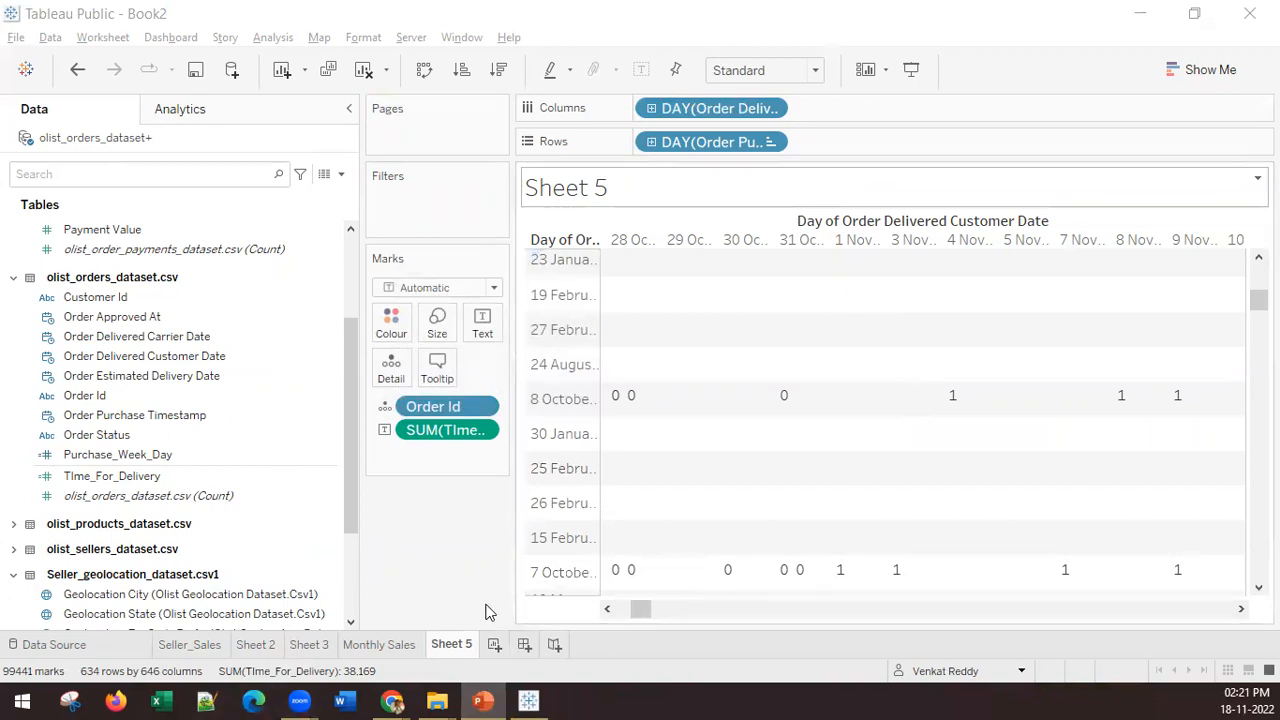
click(495, 645)
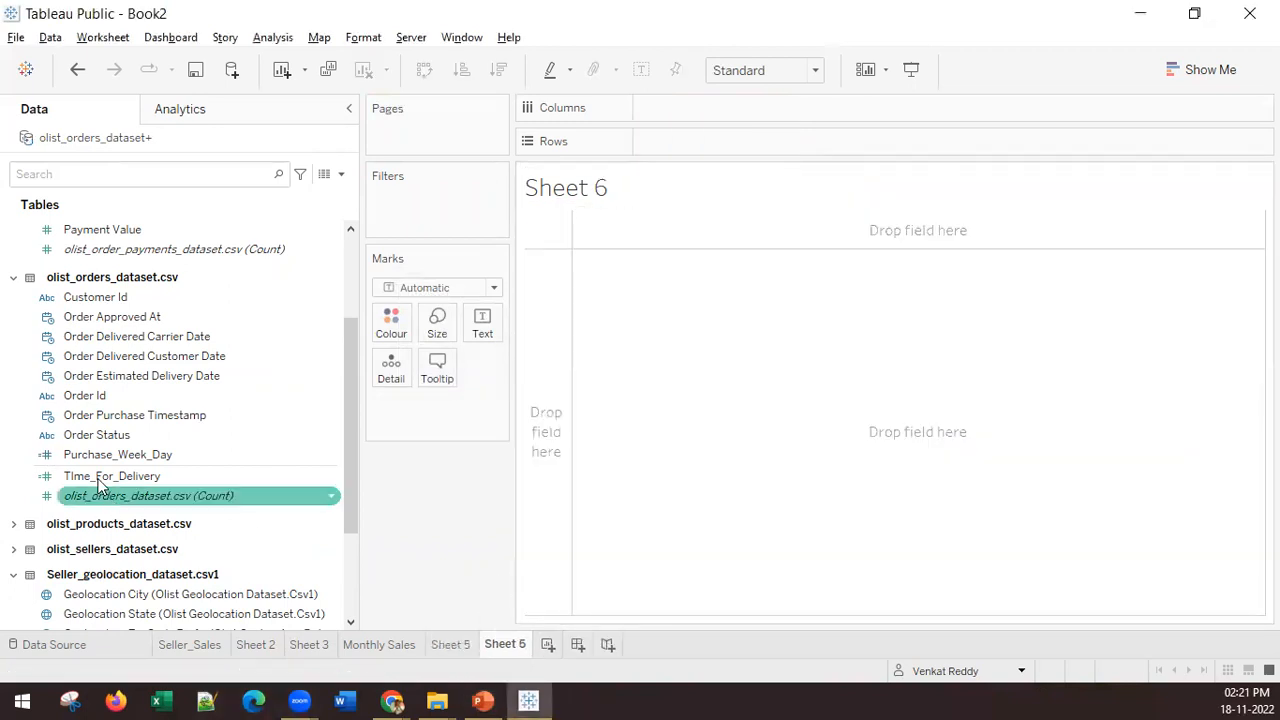
Step: Try plotting TIme_For_Delivery against Order Id with all members added, and clear both fields from the sheet
drag(85, 483, 731, 433)
mouse_move(171, 397)
mouse_down()
mouse_move(251, 372)
mouse_move(371, 363)
mouse_move(745, 133)
mouse_move(703, 112)
mouse_up()
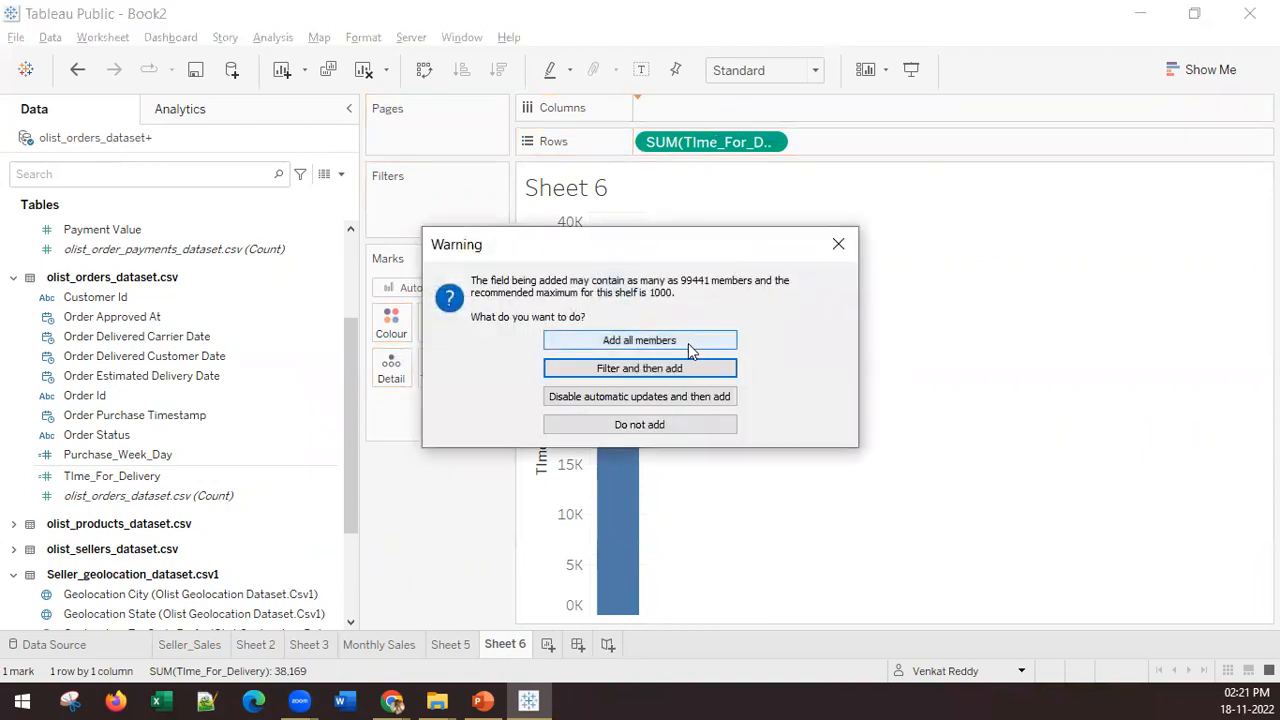
click(687, 341)
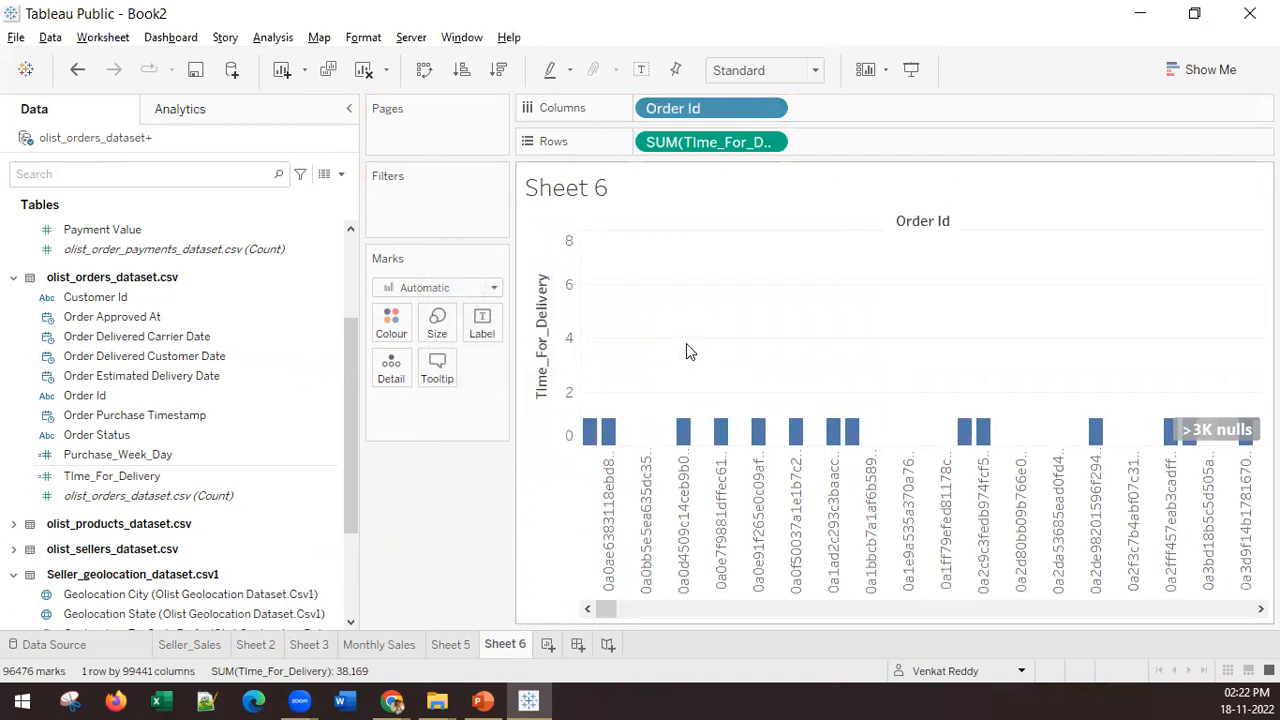
drag(714, 146, 436, 475)
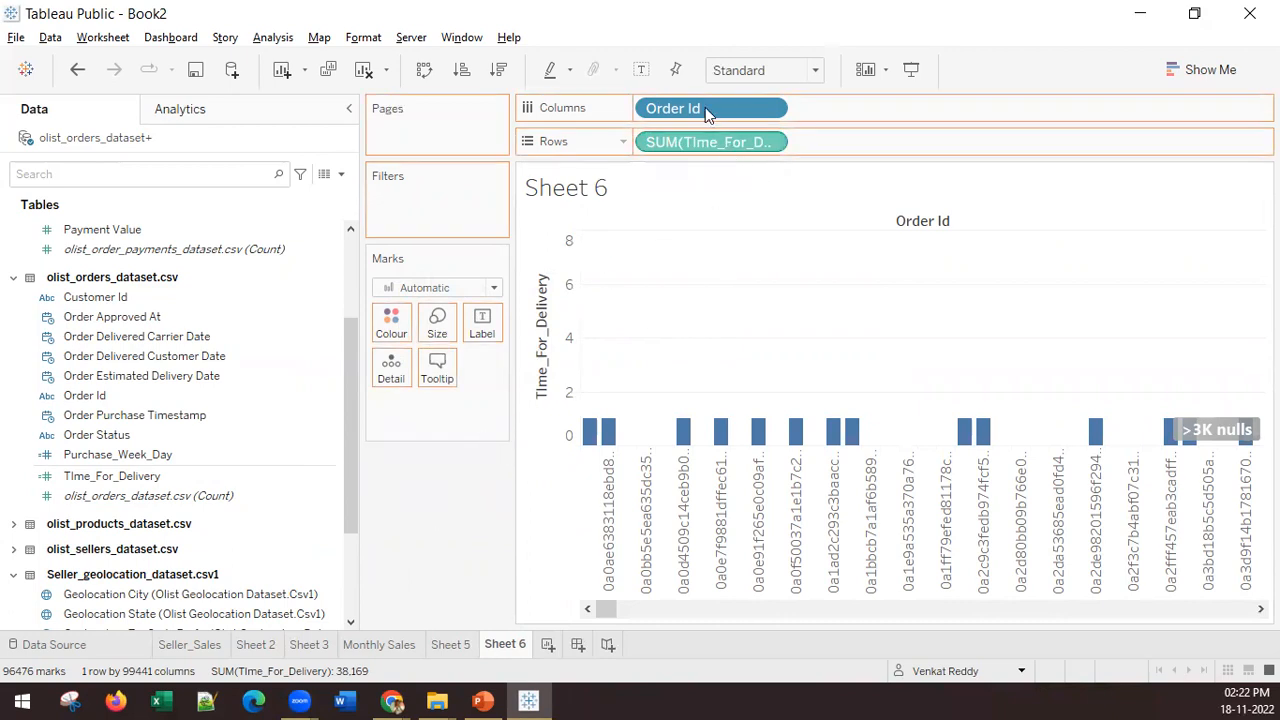
drag(705, 107, 522, 396)
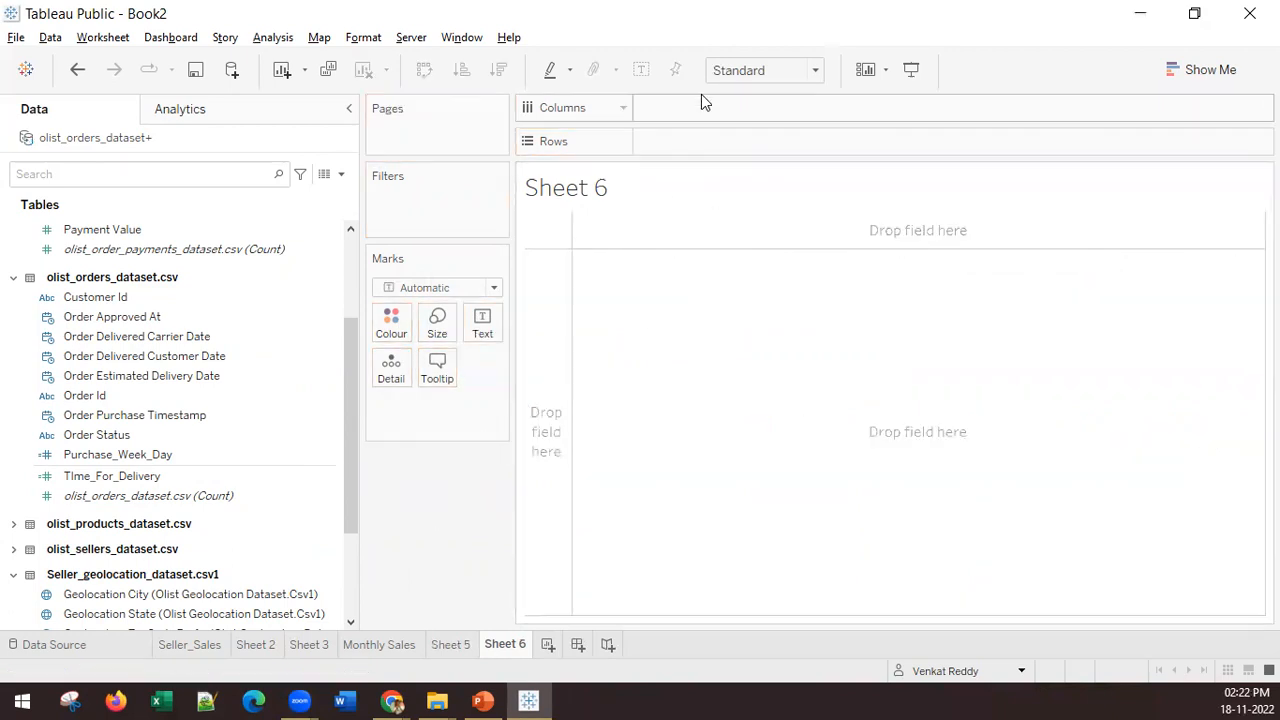
Step: Add TIme_For_Delivery to the empty worksheet and show it as a histogram
click(122, 476)
mouse_move(120, 476)
mouse_down()
mouse_move(514, 477)
mouse_move(520, 458)
mouse_up()
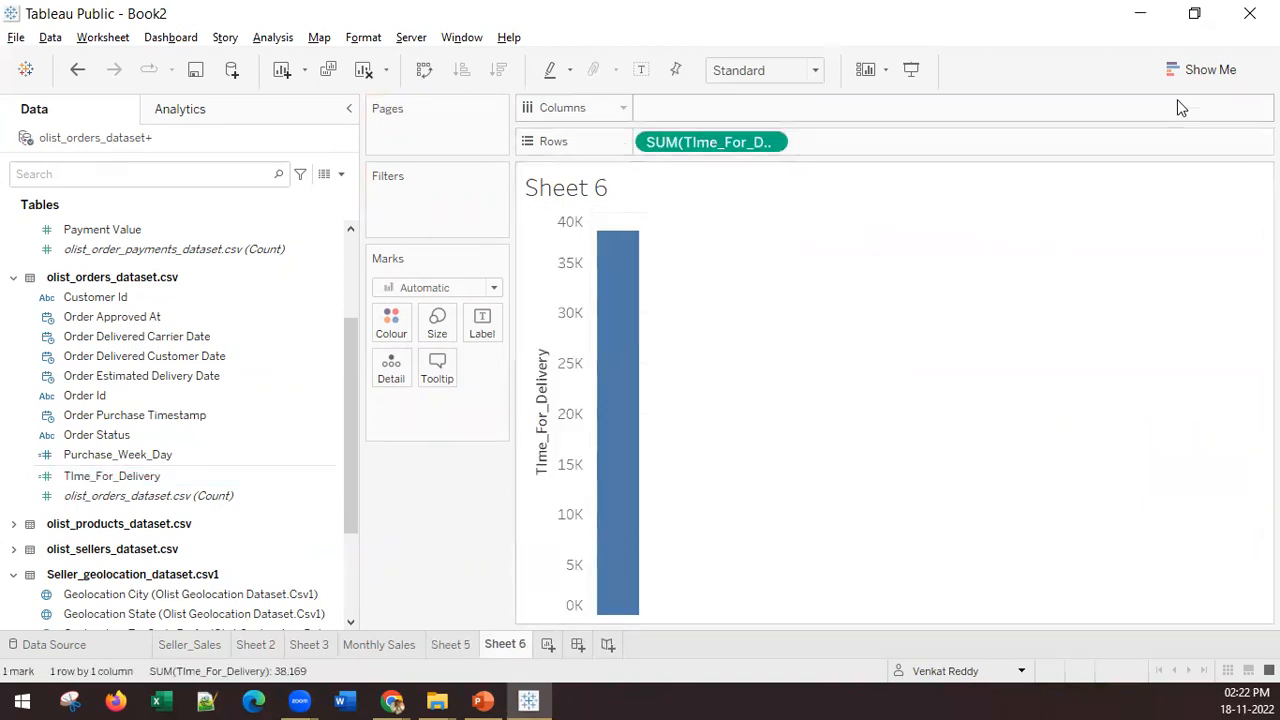
click(1183, 70)
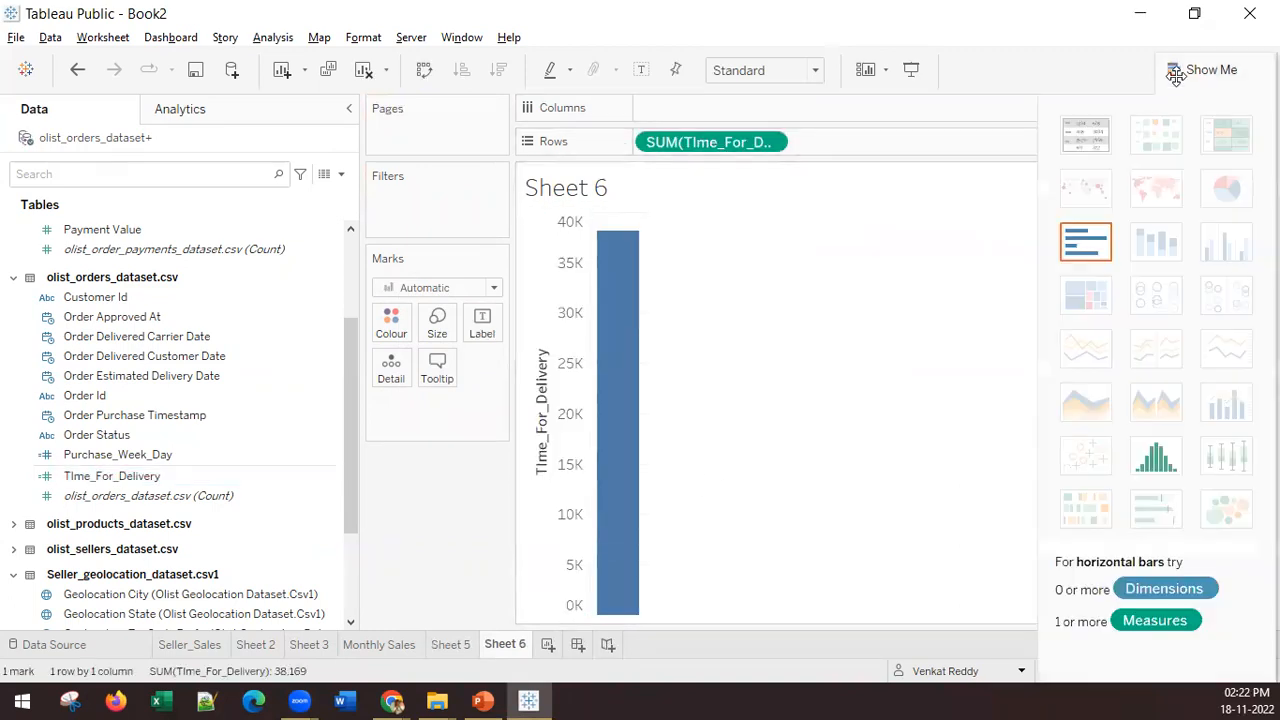
click(1157, 452)
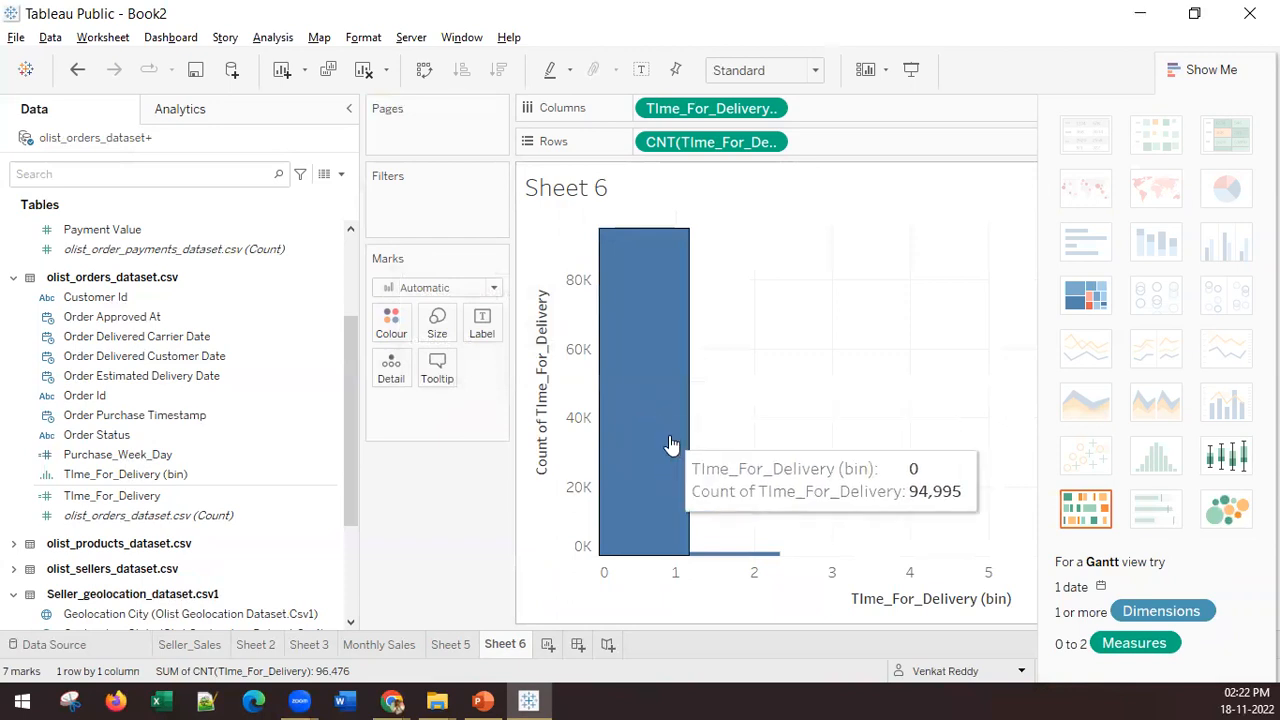
Step: Set the bin size of the TIme_For_Delivery (bin) field to 0.5
click(180, 478)
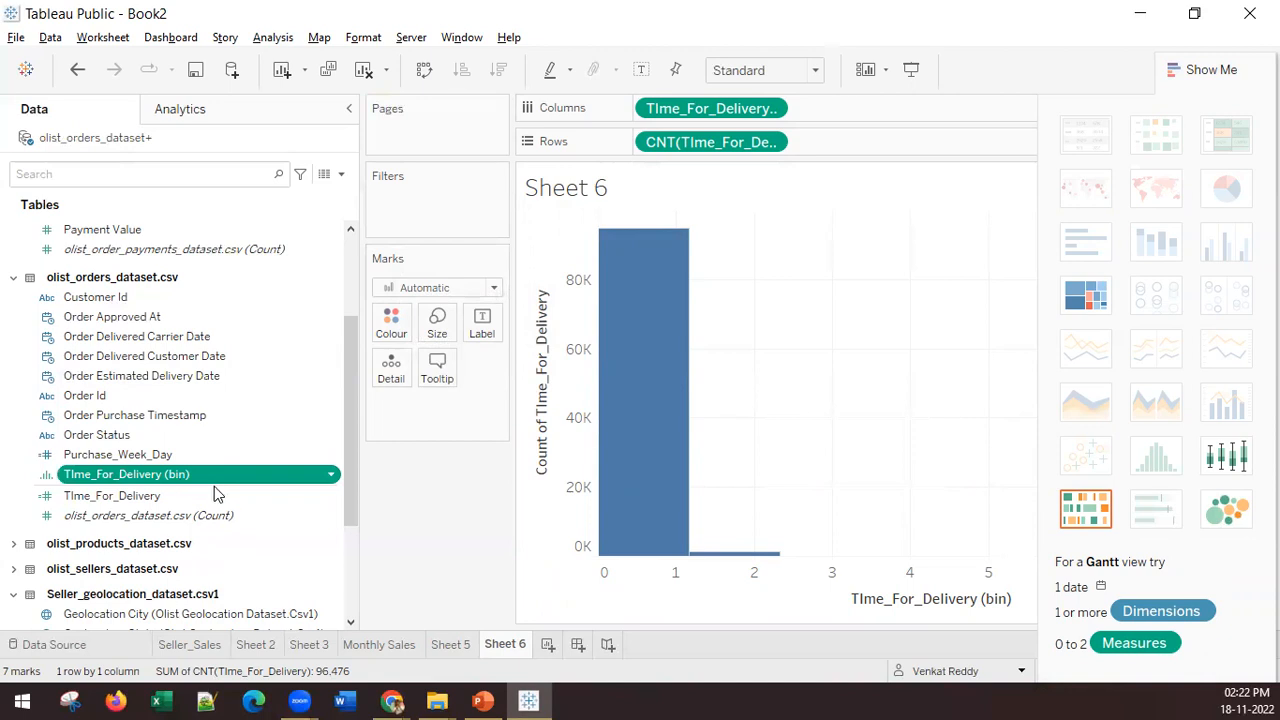
right_click(289, 474)
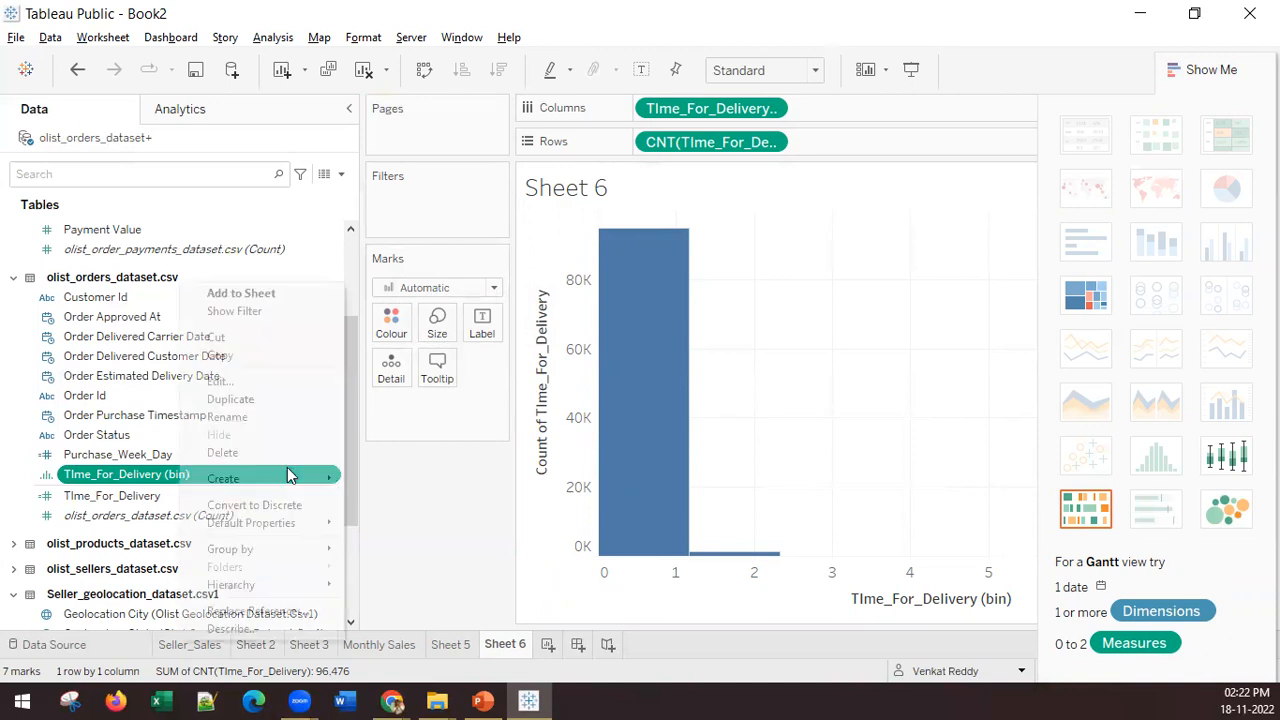
click(229, 387)
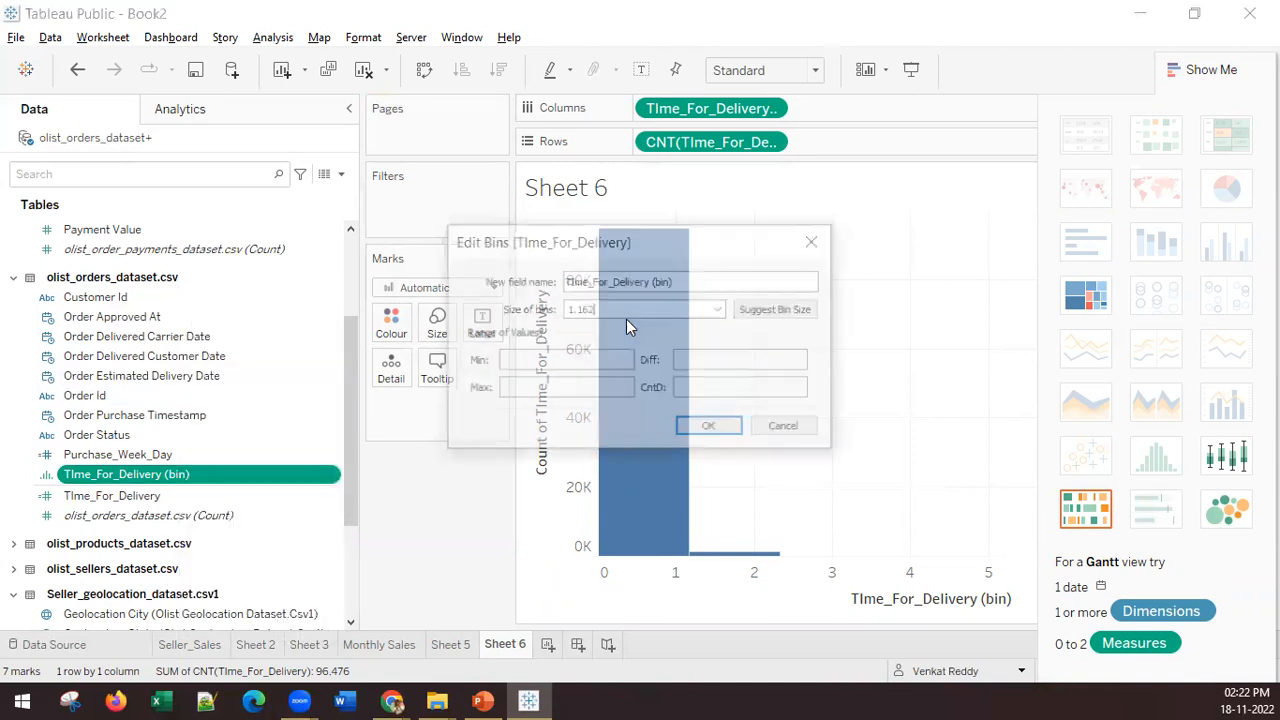
text(0.5)
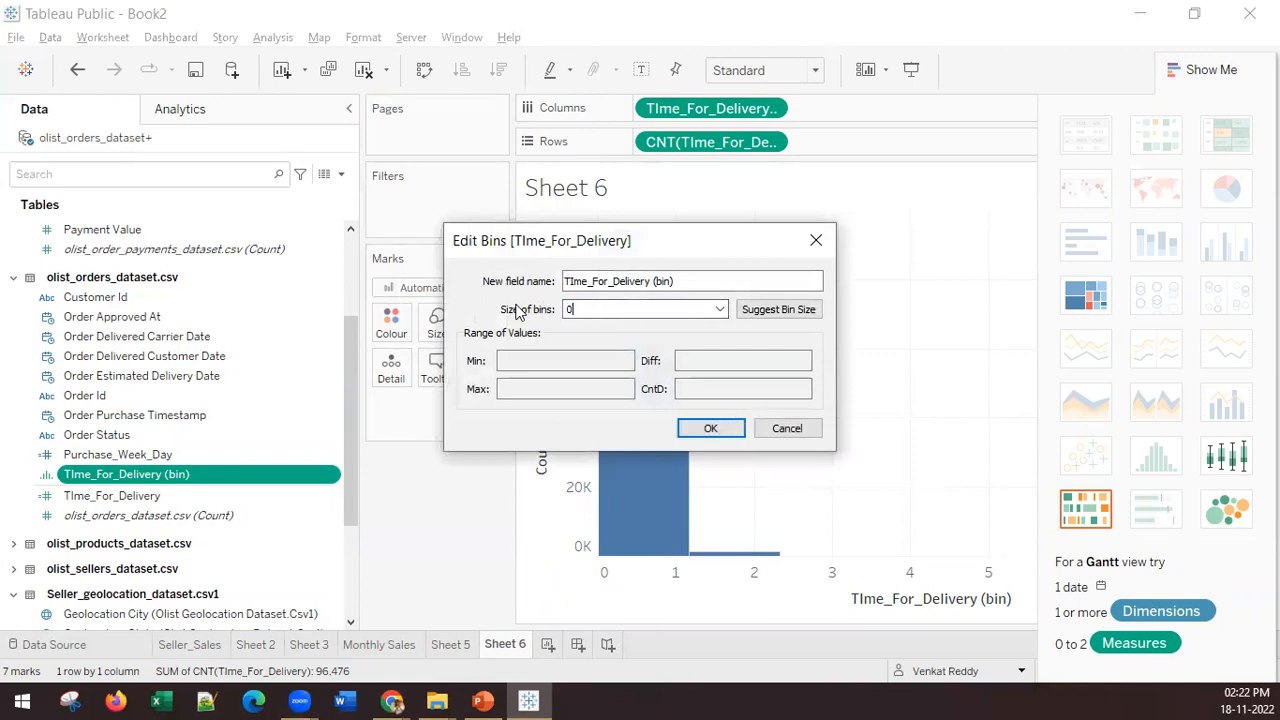
click(709, 432)
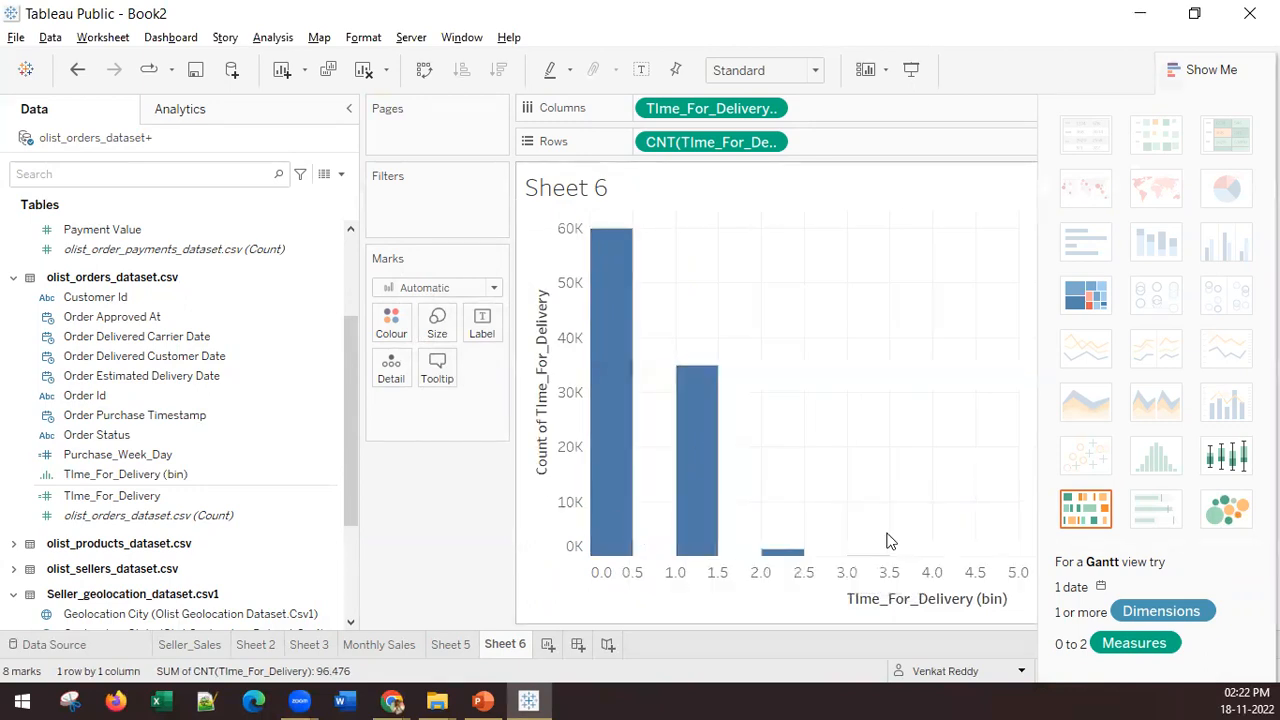
Step: Label the histogram bars with the count of TIme_For_Delivery and hide the chart type suggestions
mouse_move(684, 500)
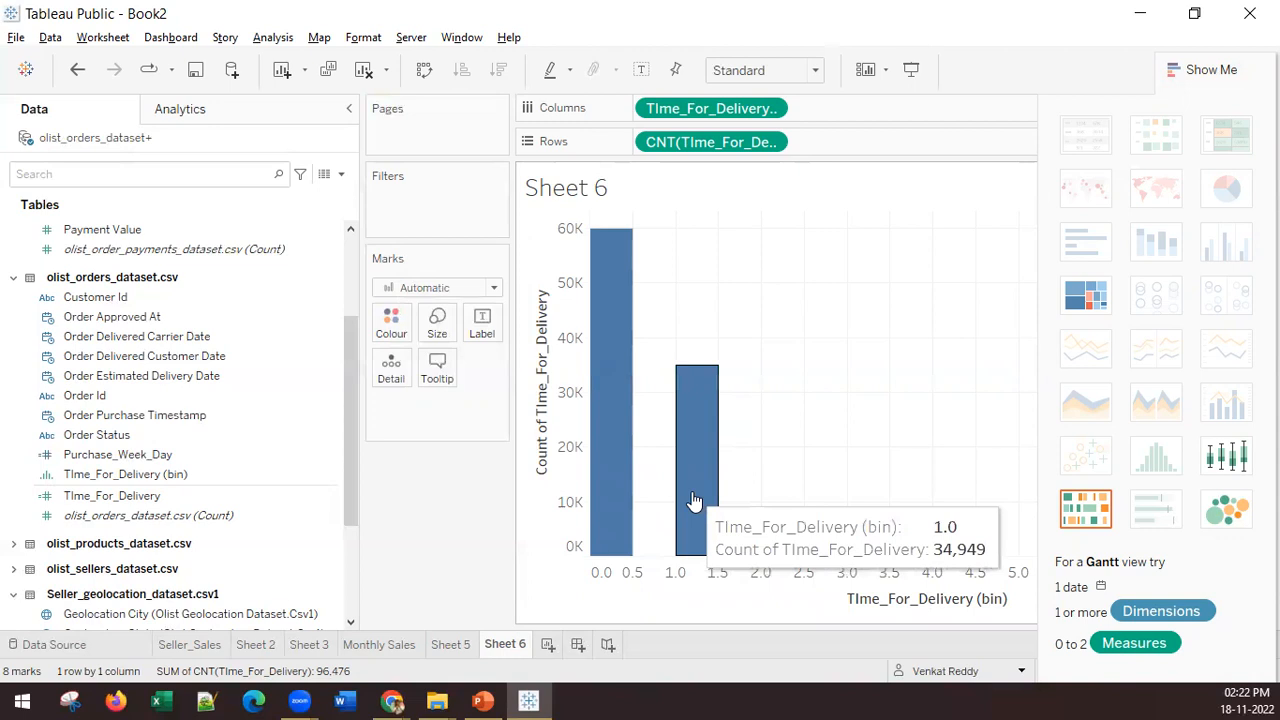
mouse_move(786, 550)
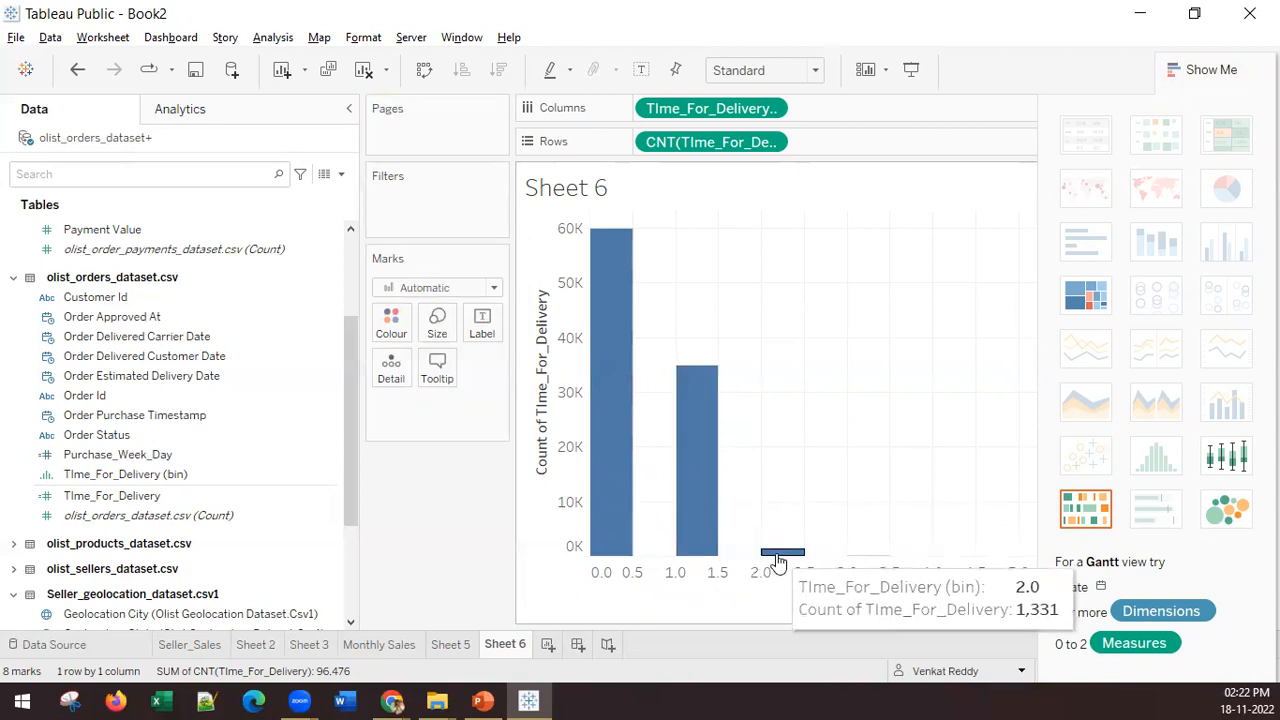
mouse_move(868, 560)
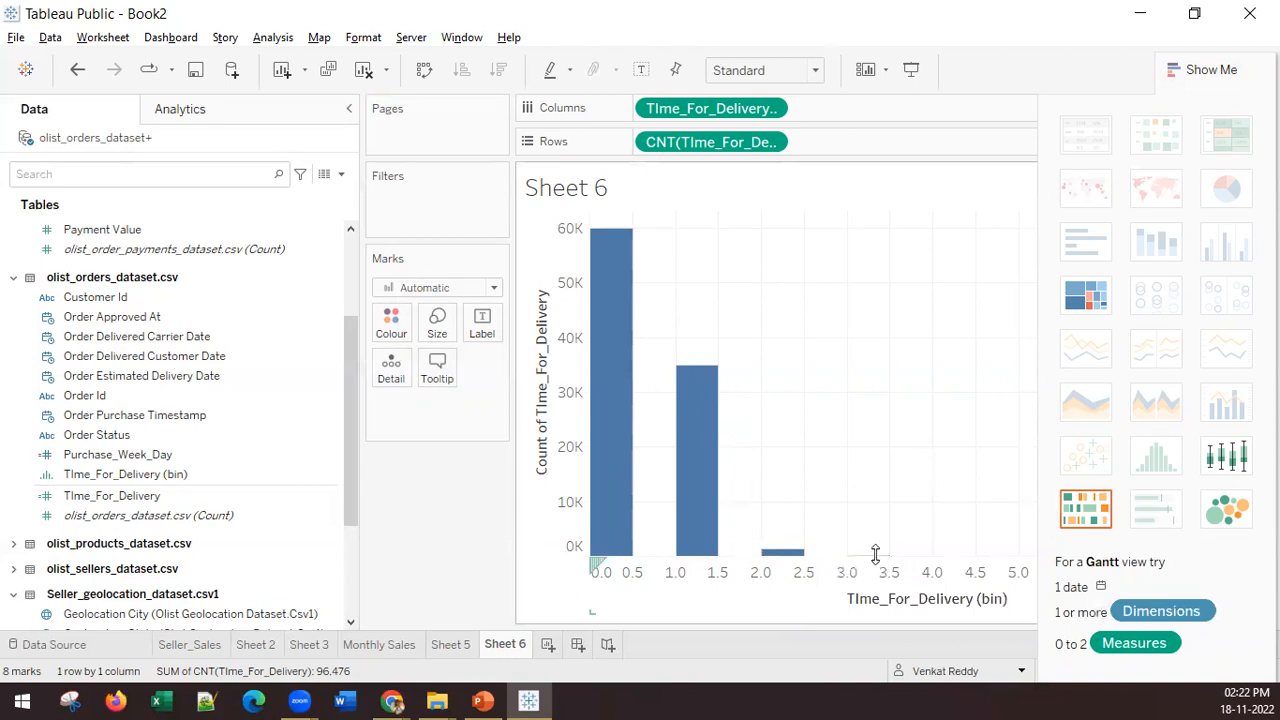
drag(697, 142, 483, 331)
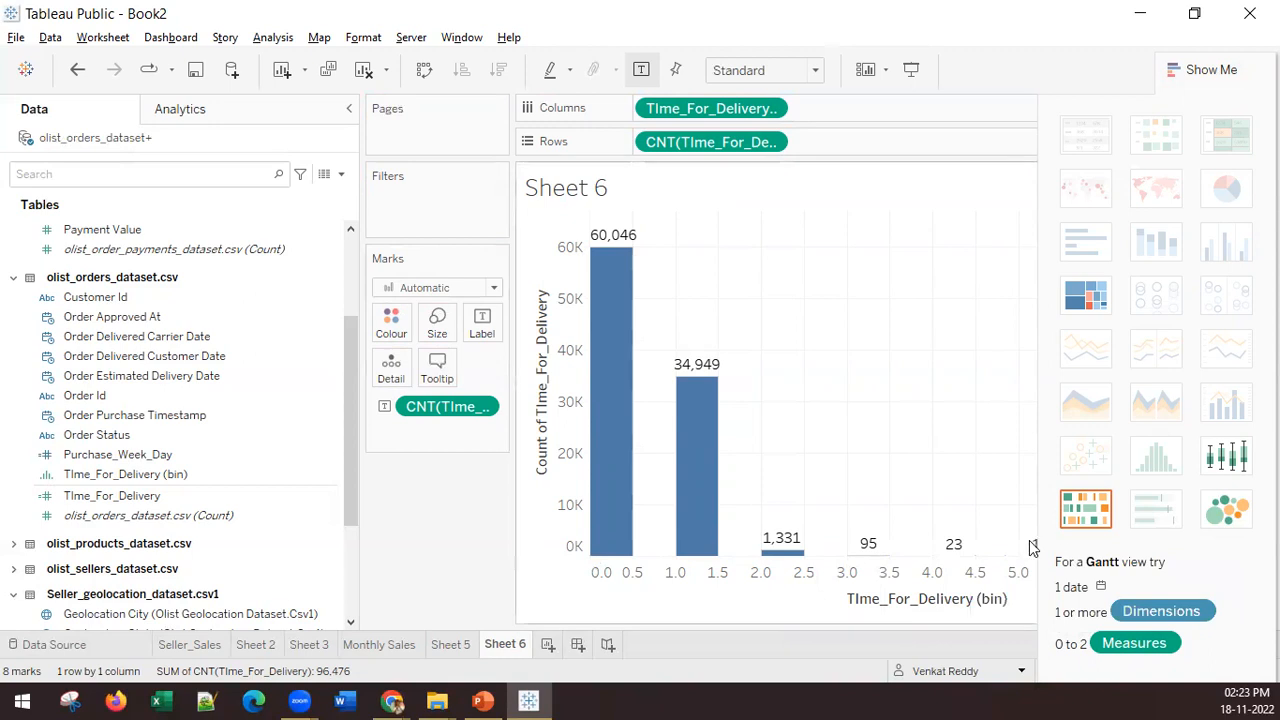
click(1205, 66)
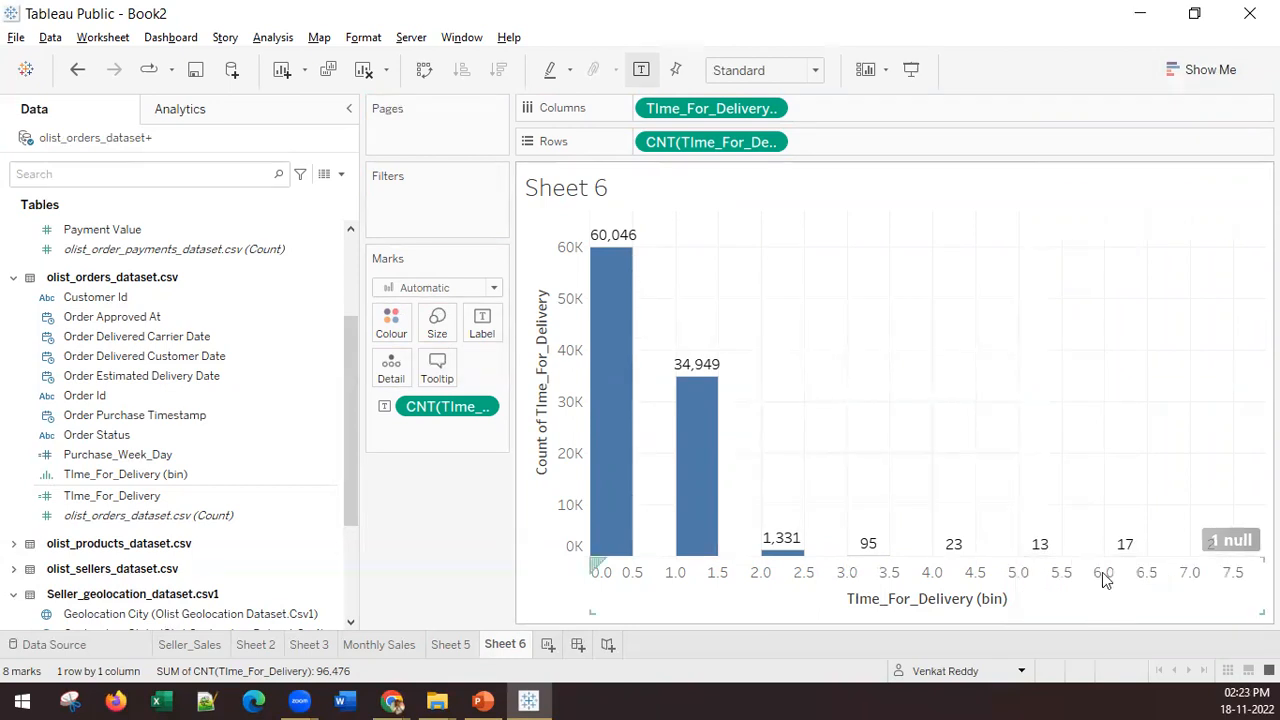
Step: Convert the histogram's TIme_For_Delivery count labels to a Percent of Total quick table calculation
mouse_move(712, 384)
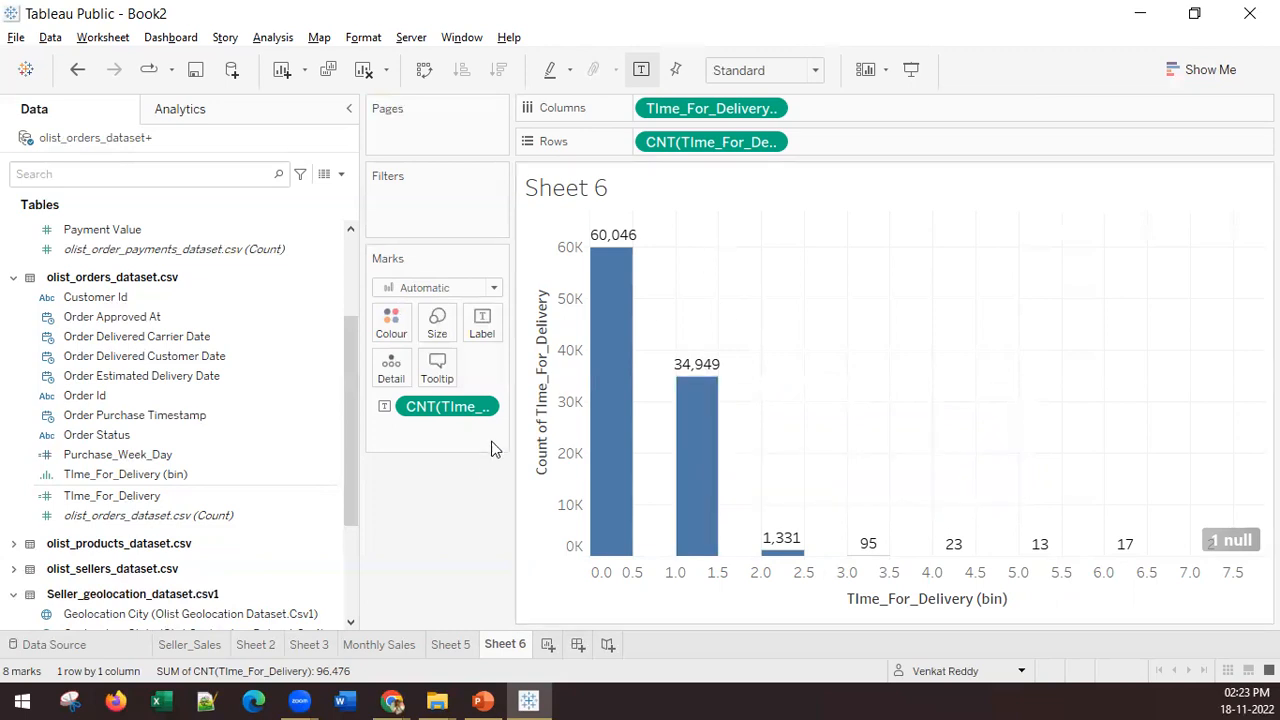
click(483, 412)
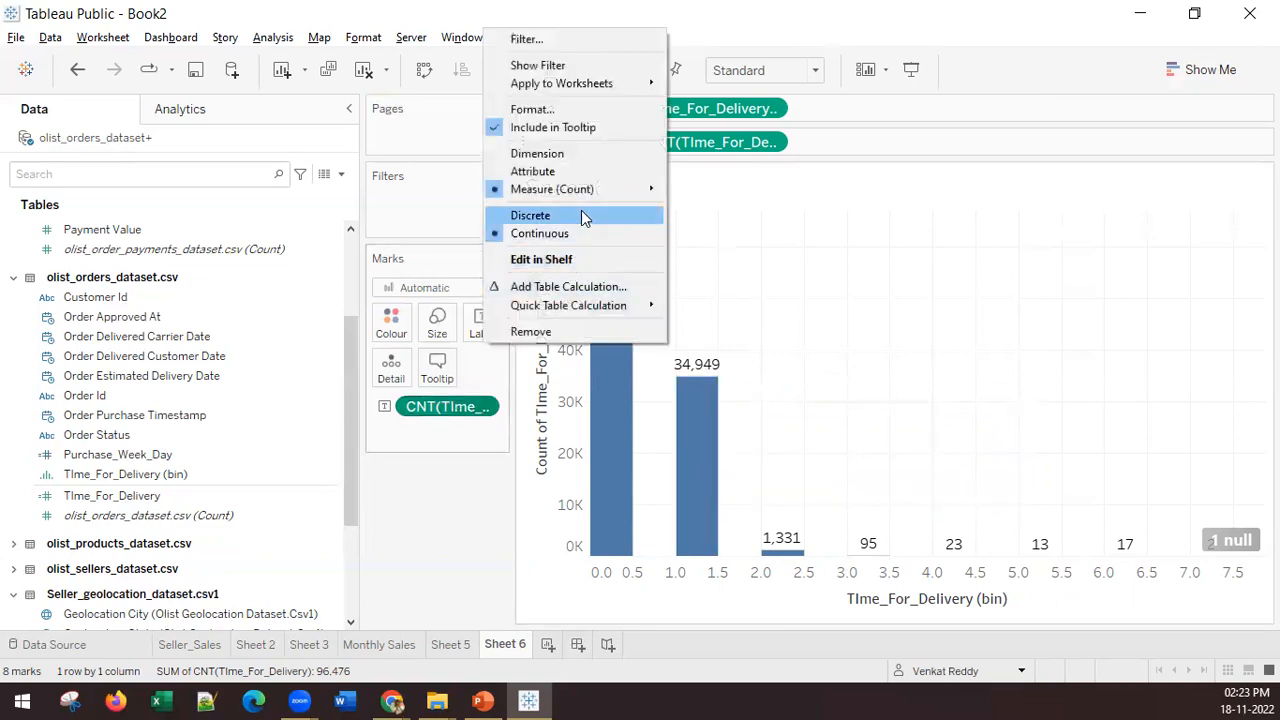
mouse_move(619, 194)
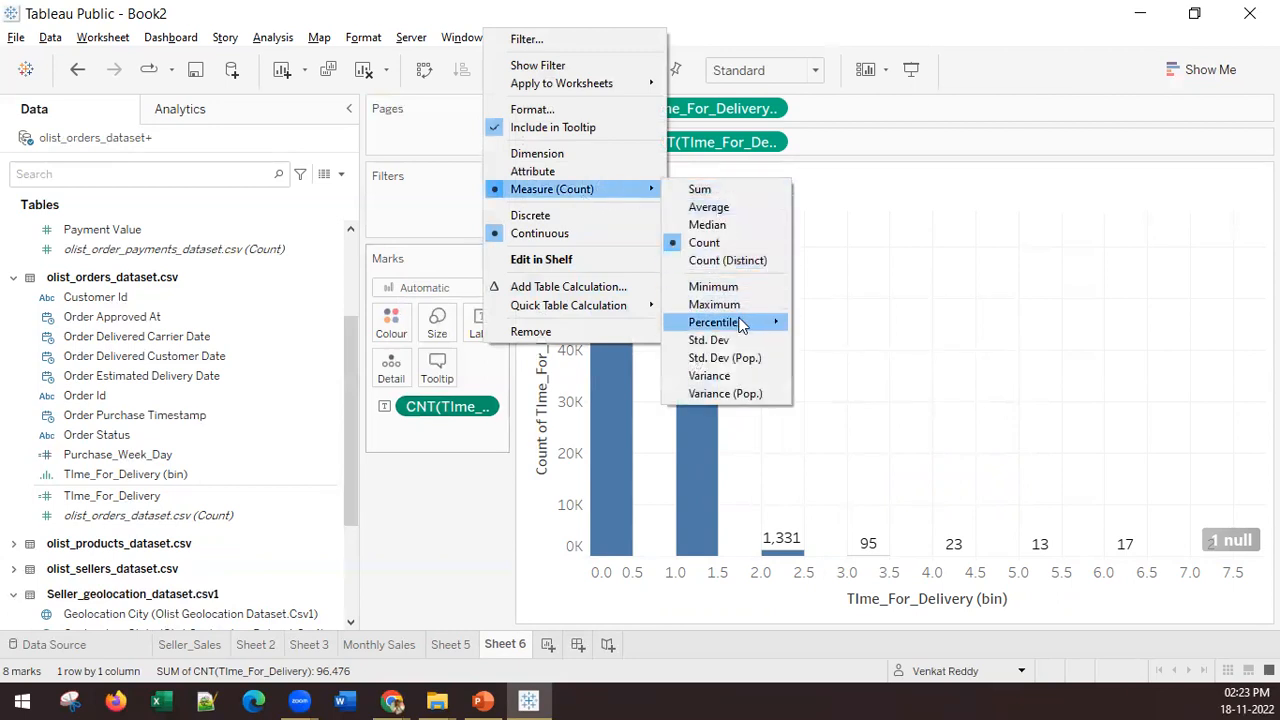
mouse_move(739, 323)
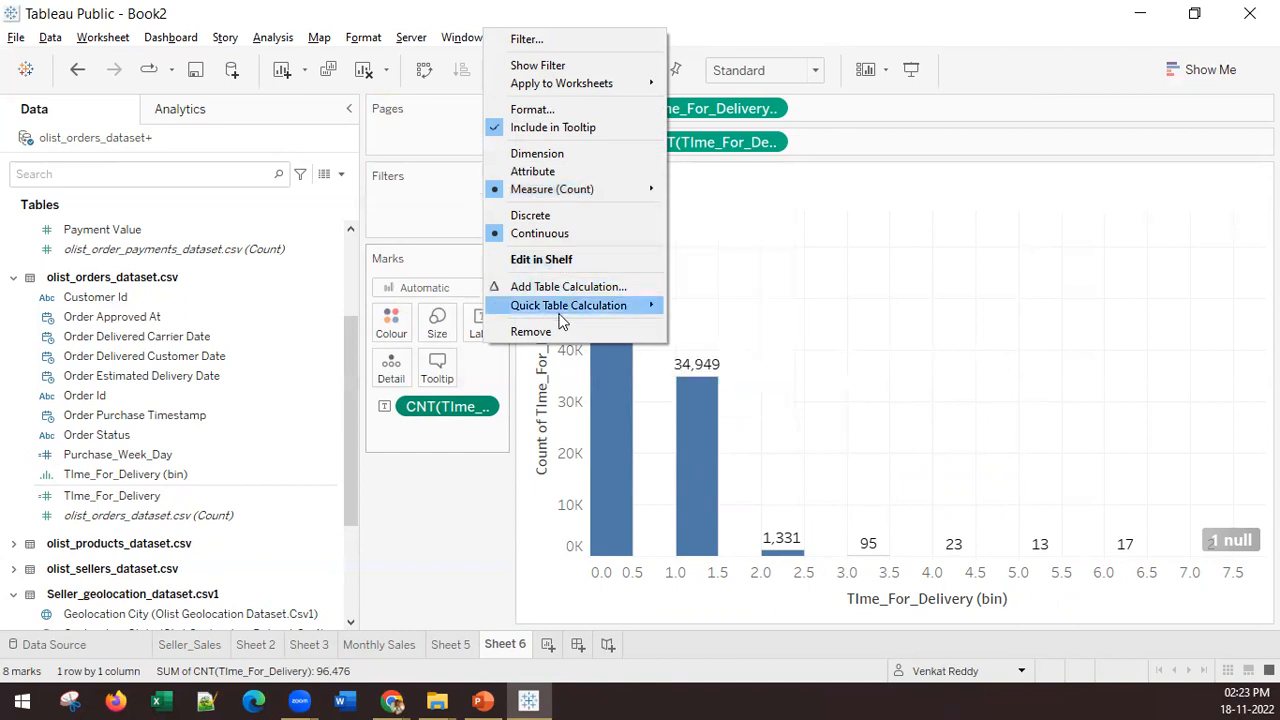
mouse_move(565, 305)
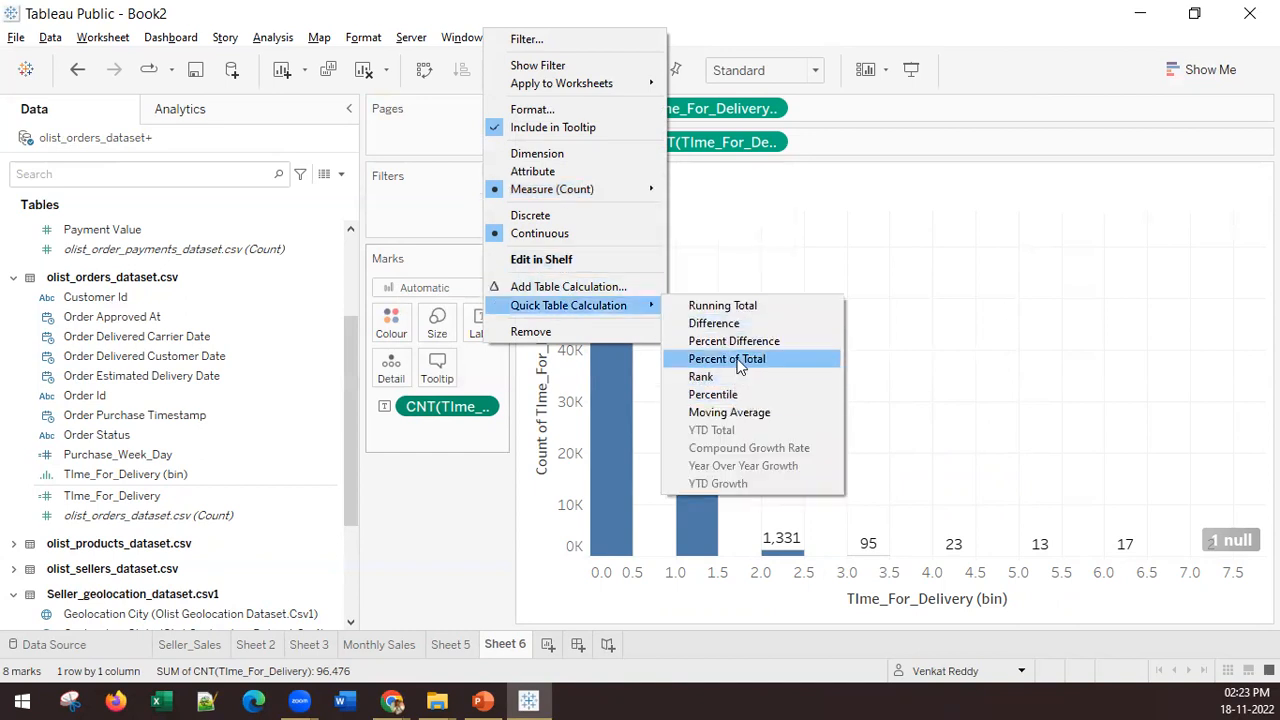
click(735, 359)
mouse_move(636, 262)
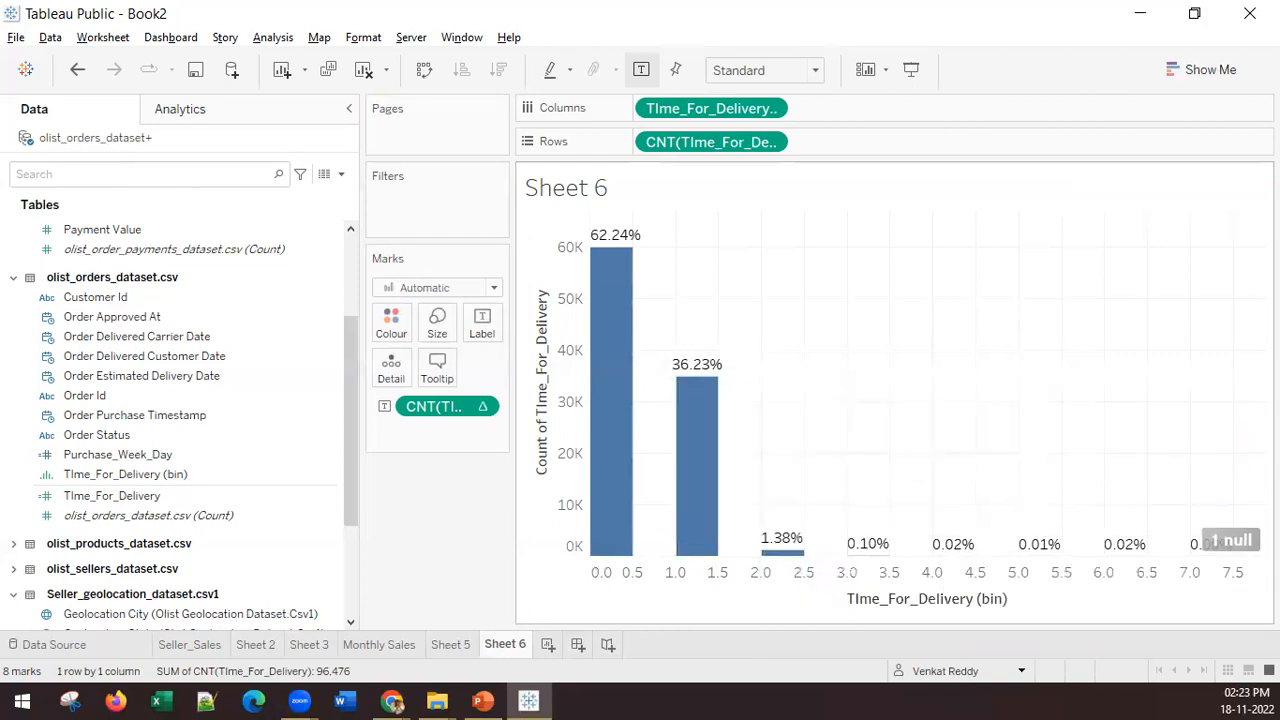
Step: Create a new worksheet and map Seller Zip Code Prefix from olist_sellers_dataset.csv on it
click(483, 701)
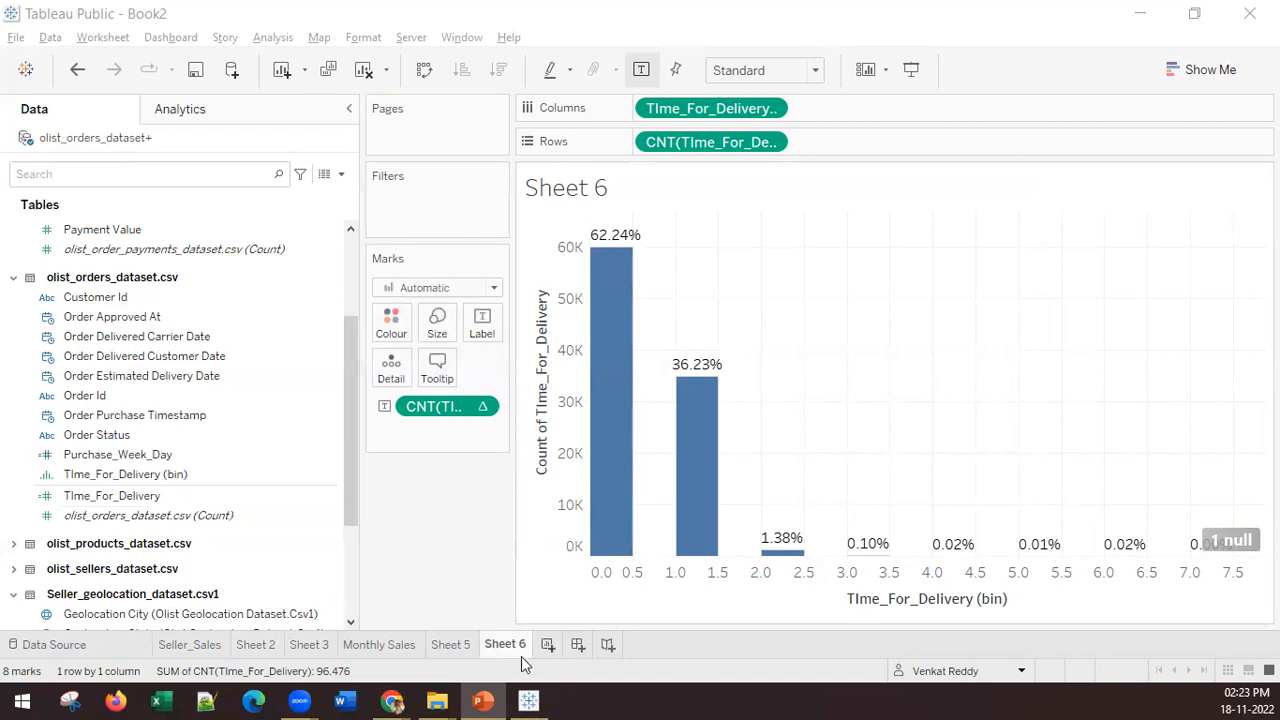
click(546, 645)
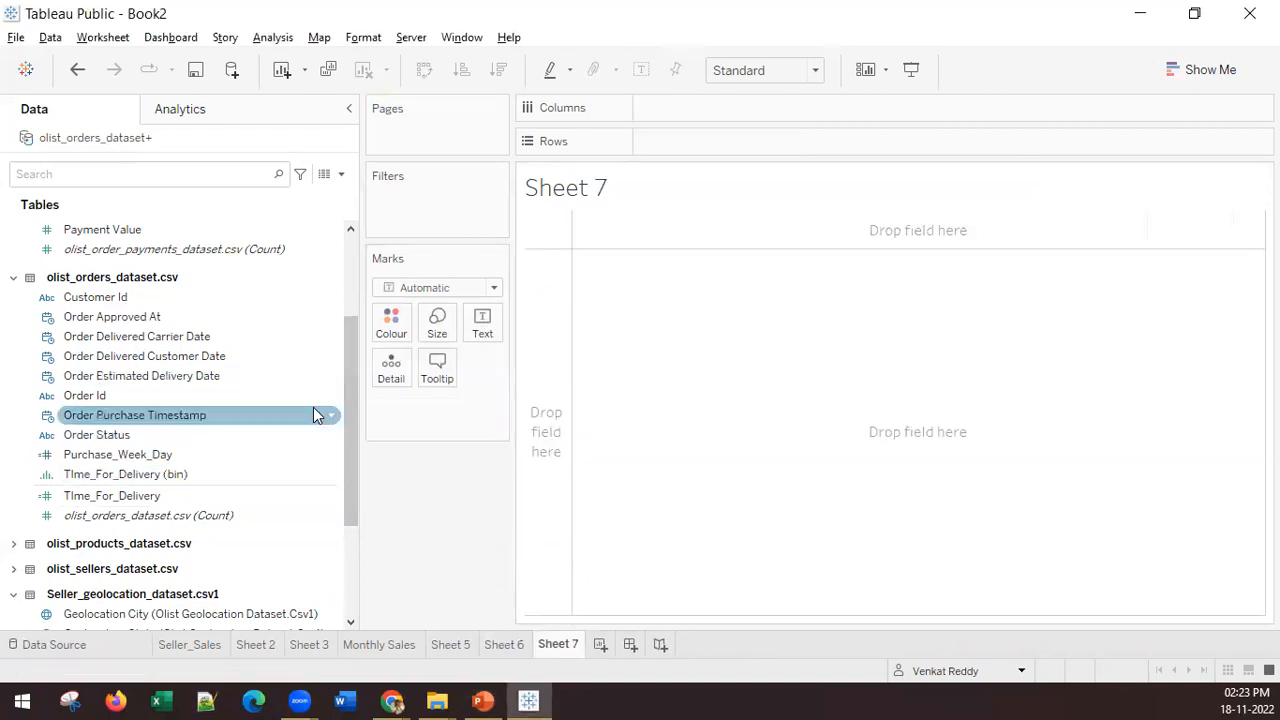
scroll(174, 455, down, 3)
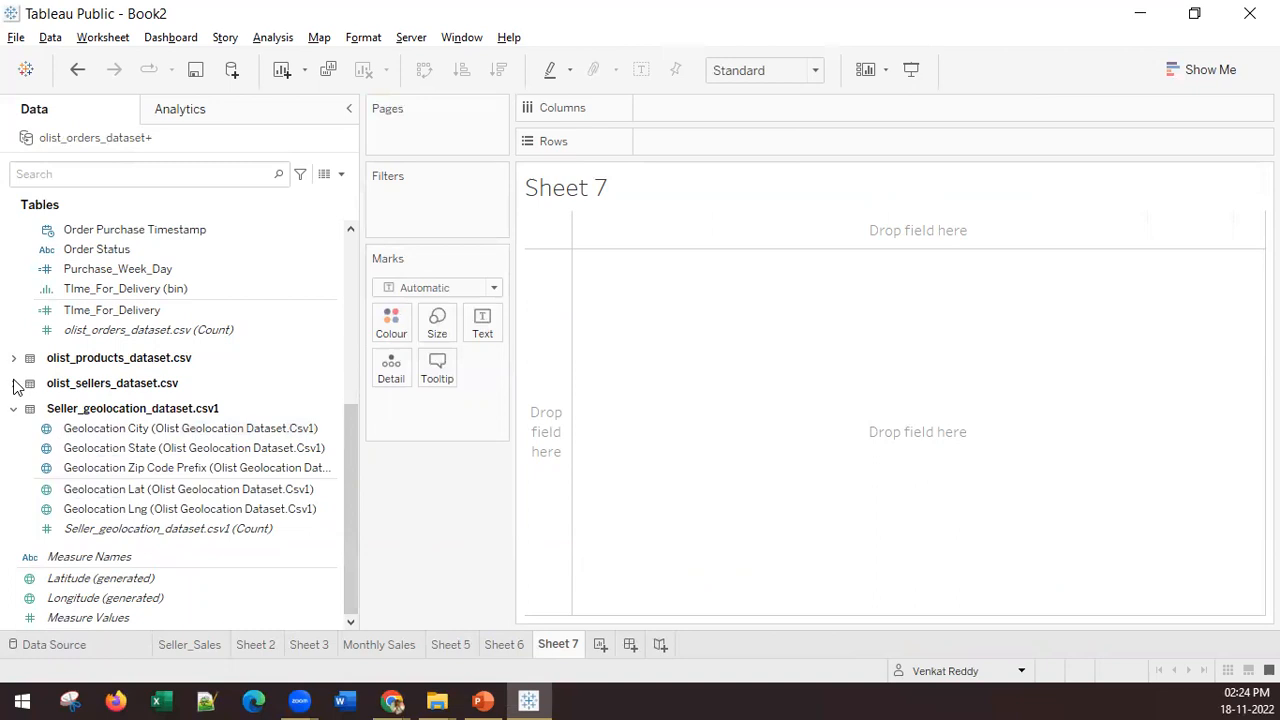
click(14, 384)
click(110, 464)
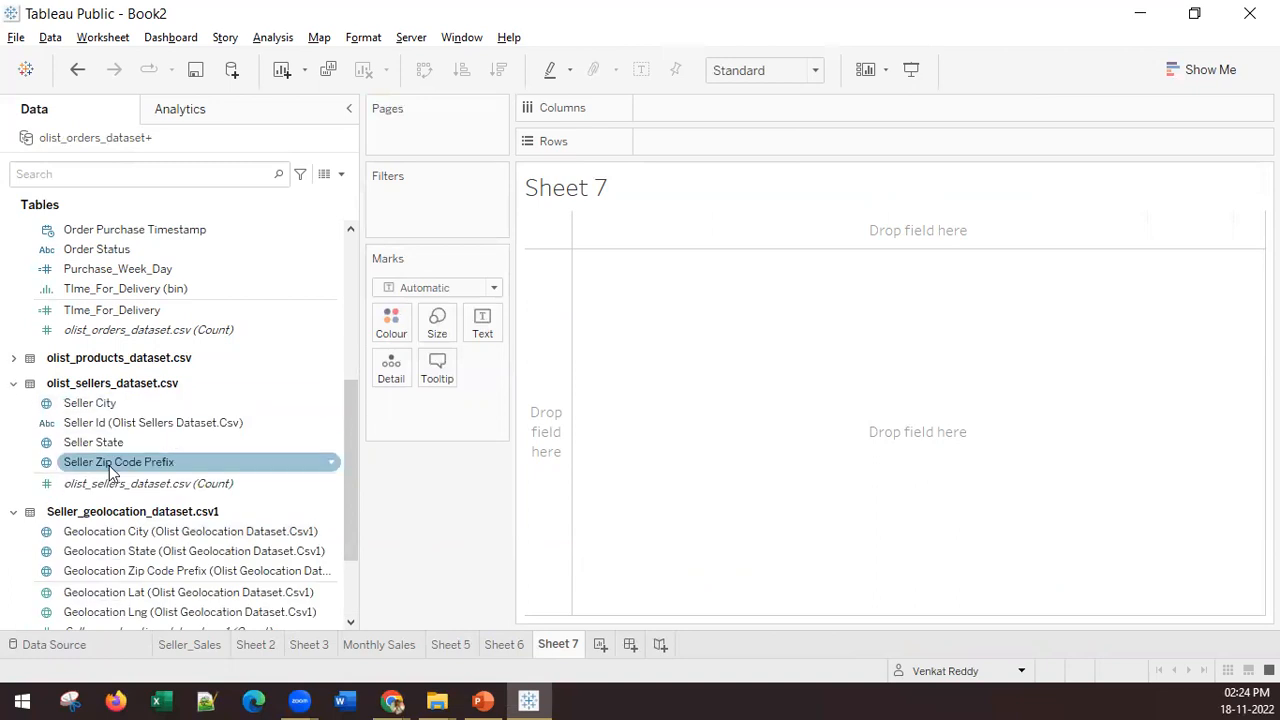
click(110, 465)
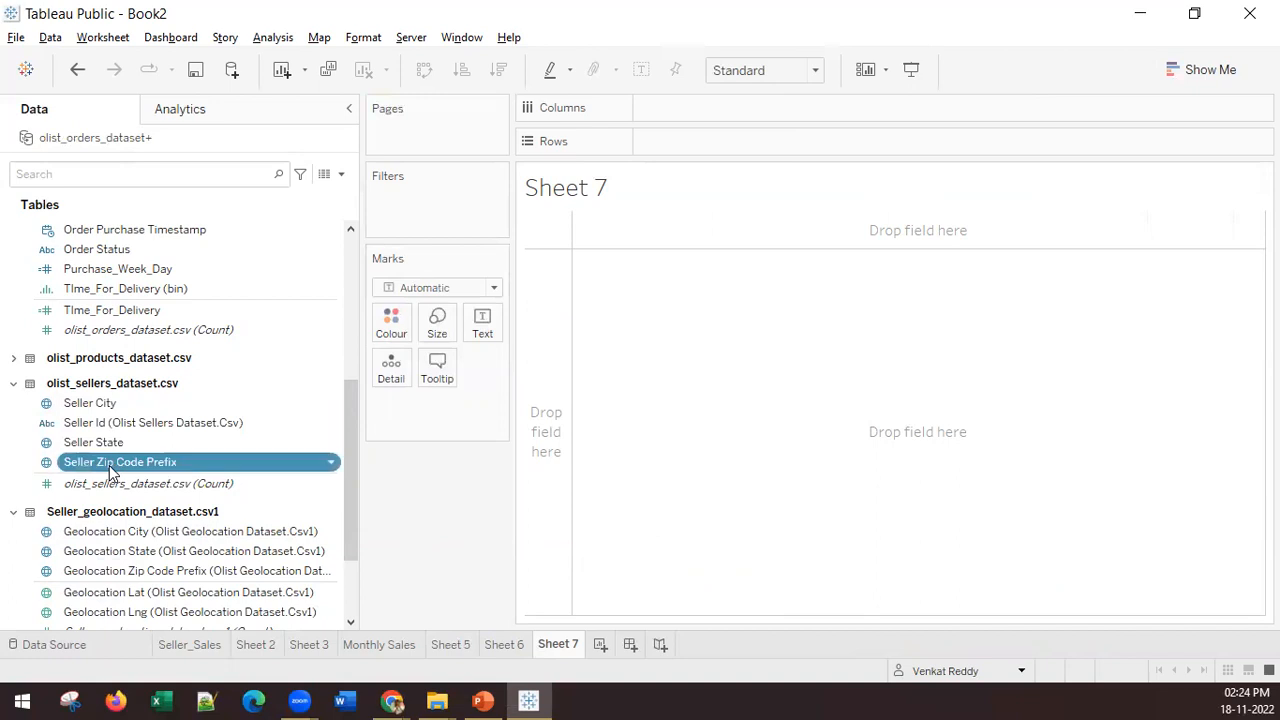
double_click(109, 465)
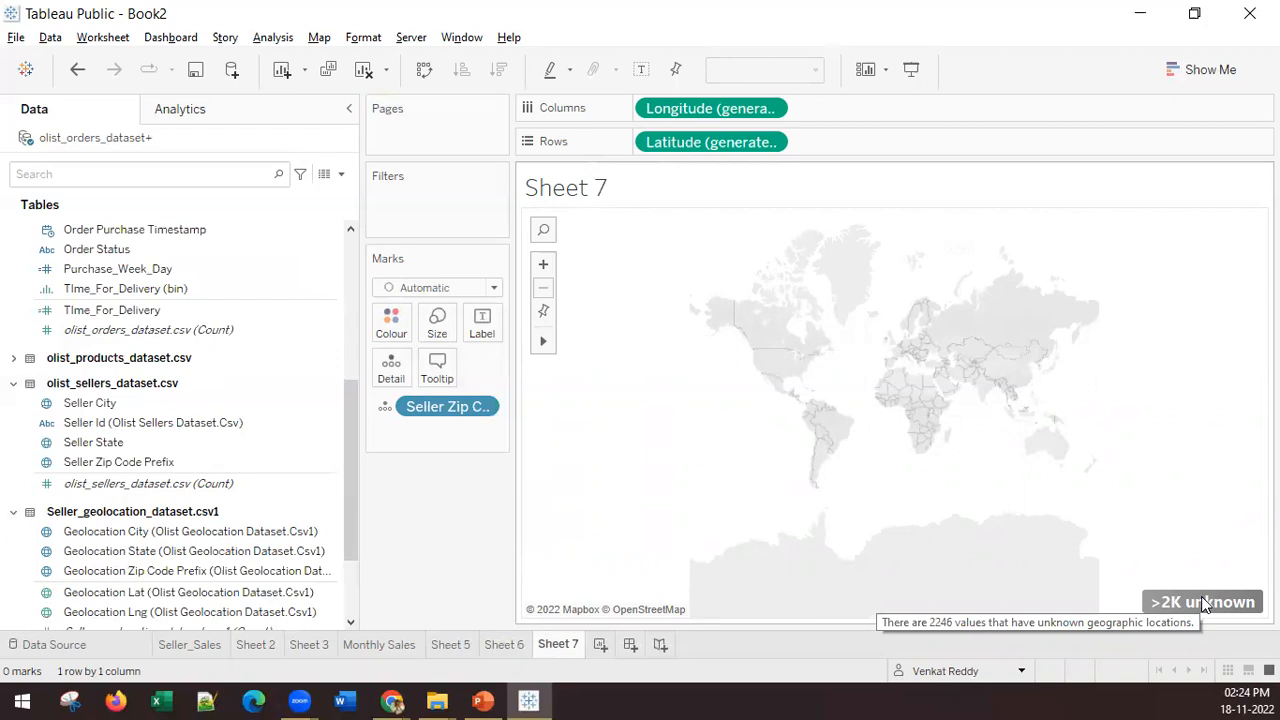
Step: Review the delivery time histogram on Sheet 6 and return to the map on Sheet 7
click(493, 644)
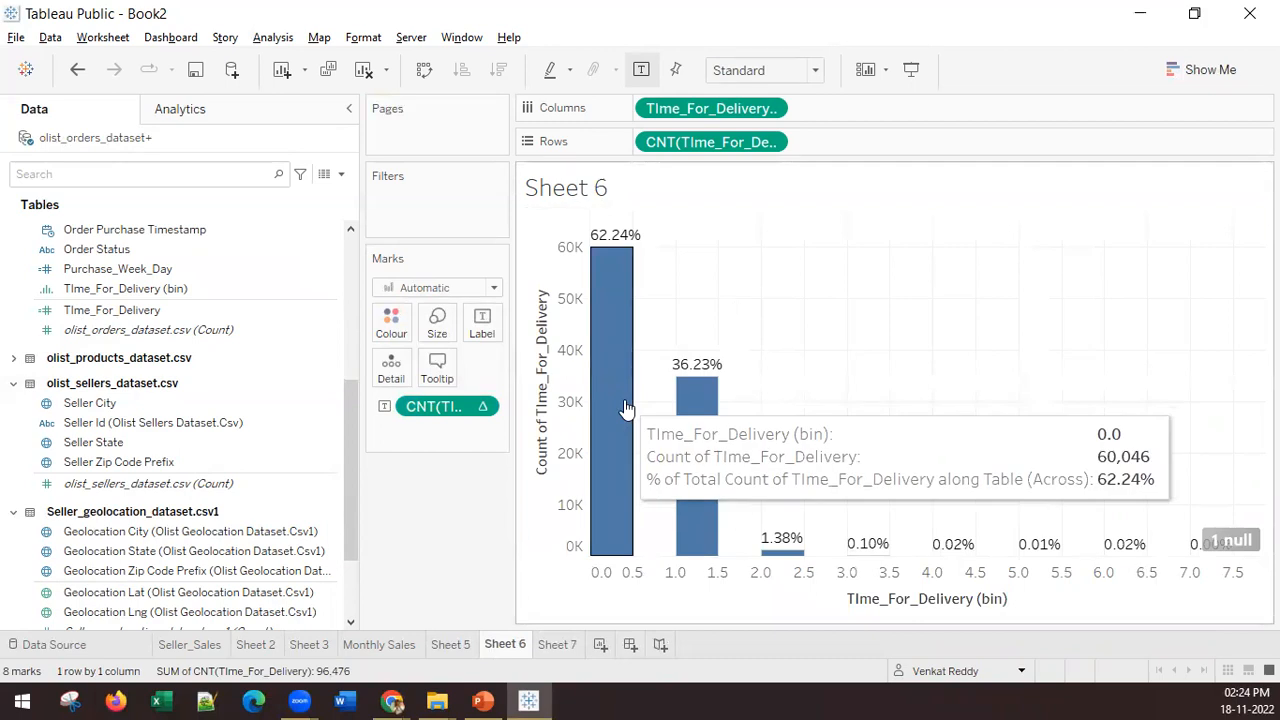
click(557, 644)
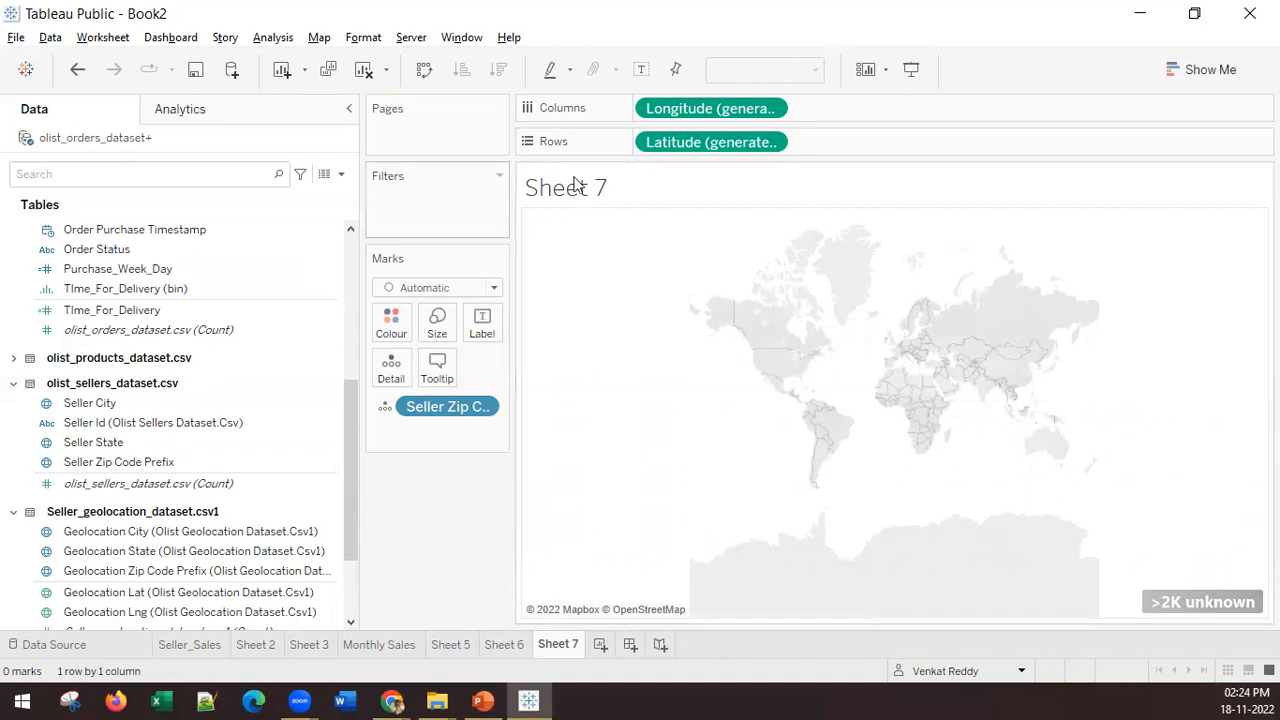
click(66, 468)
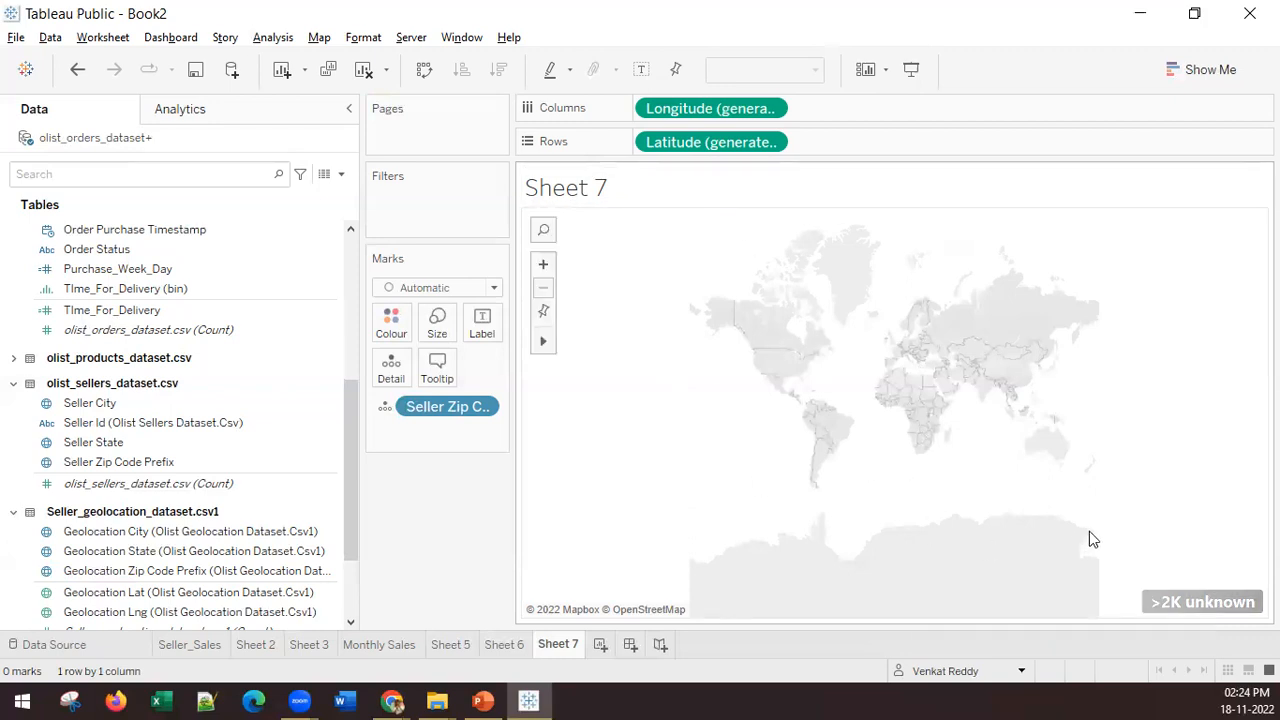
Step: Edit the unknown locations of Seller Zip Code Prefix, setting the fixed country/region to Brazil
click(1152, 601)
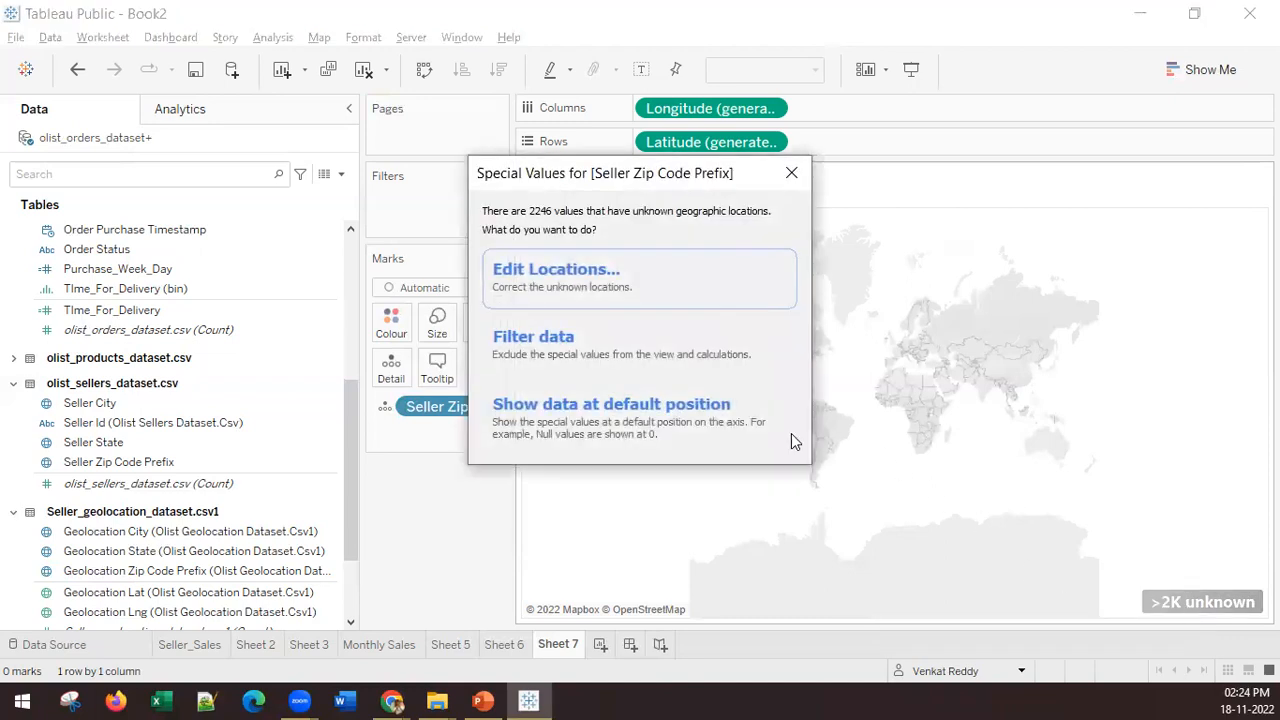
click(709, 289)
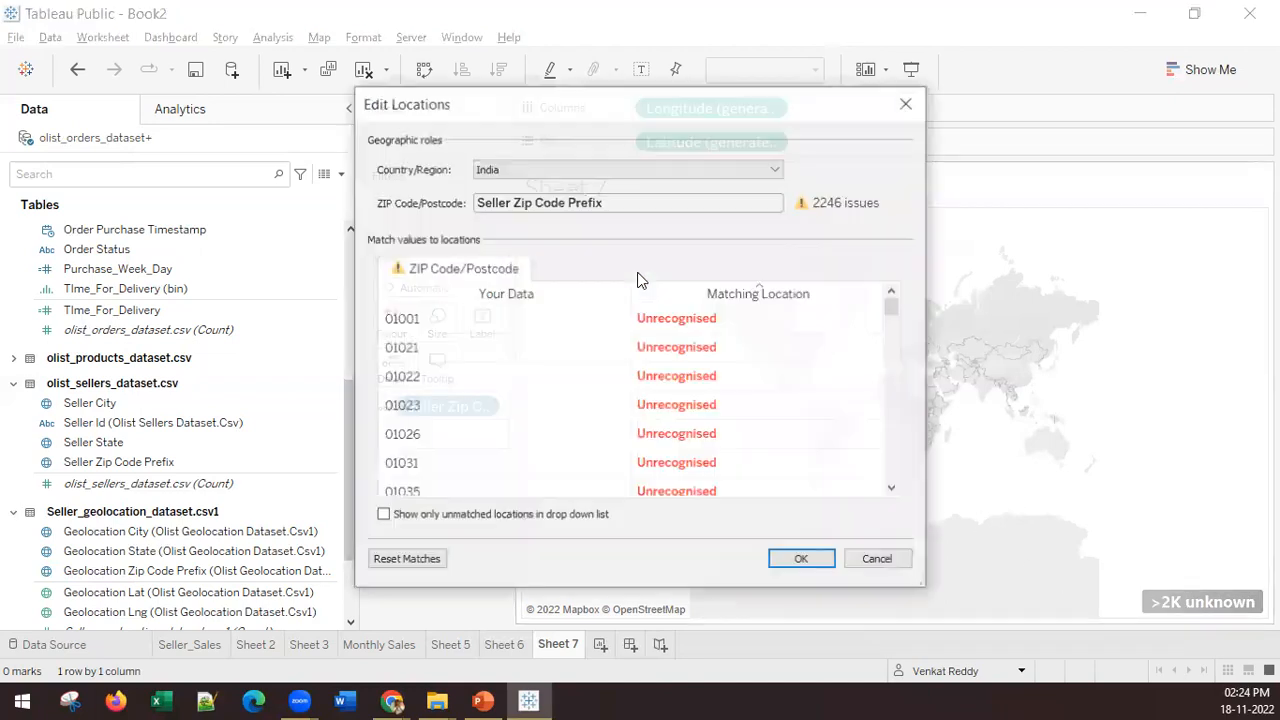
click(491, 169)
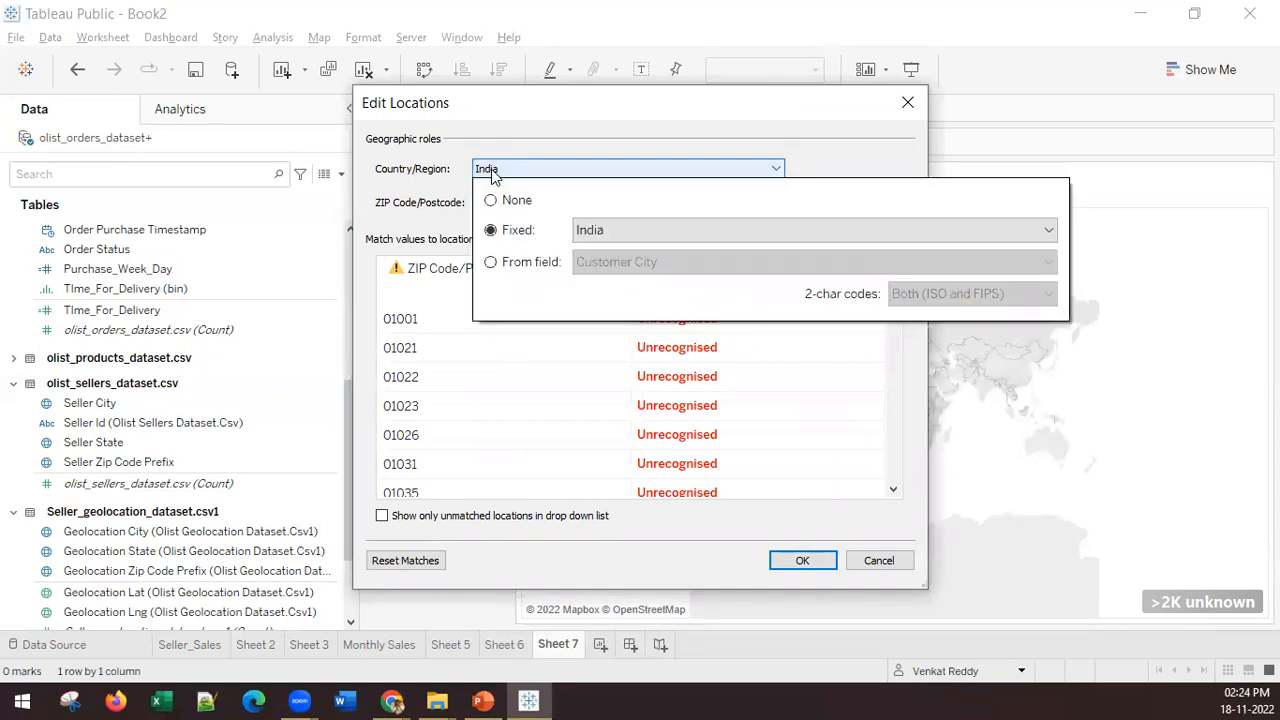
key(alt+Tab)
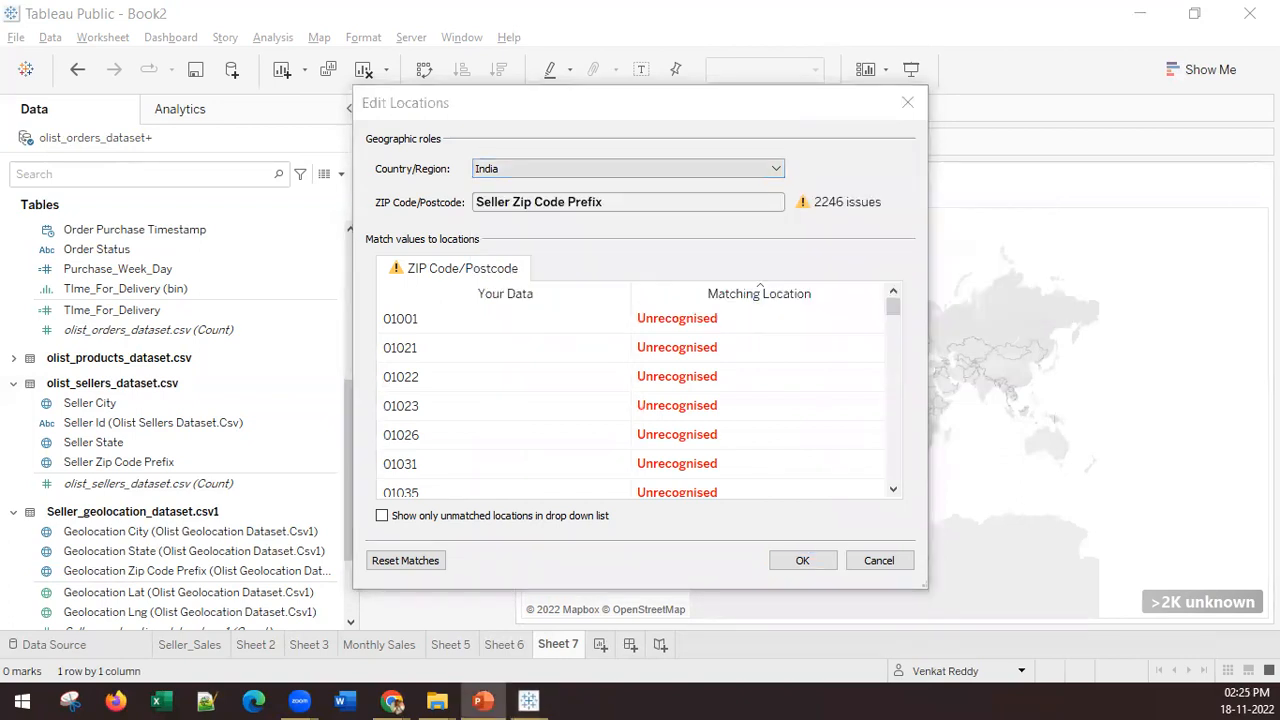
click(505, 169)
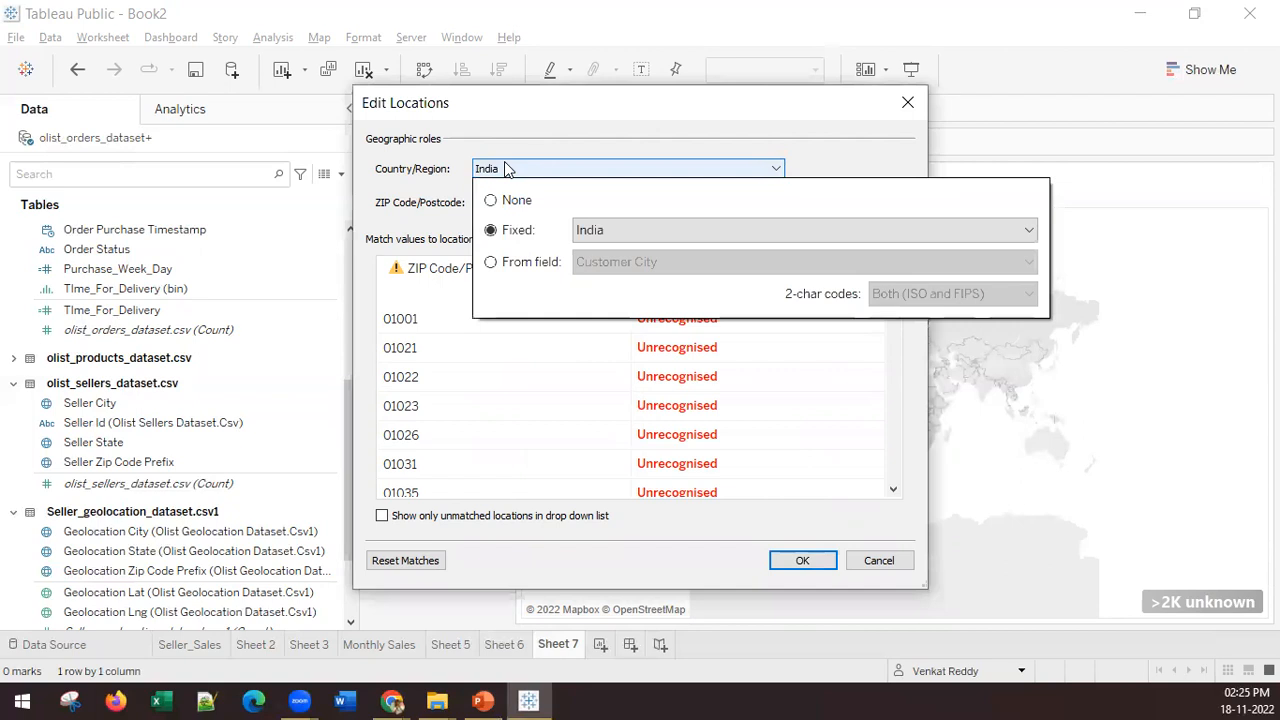
click(618, 231)
text(braz)
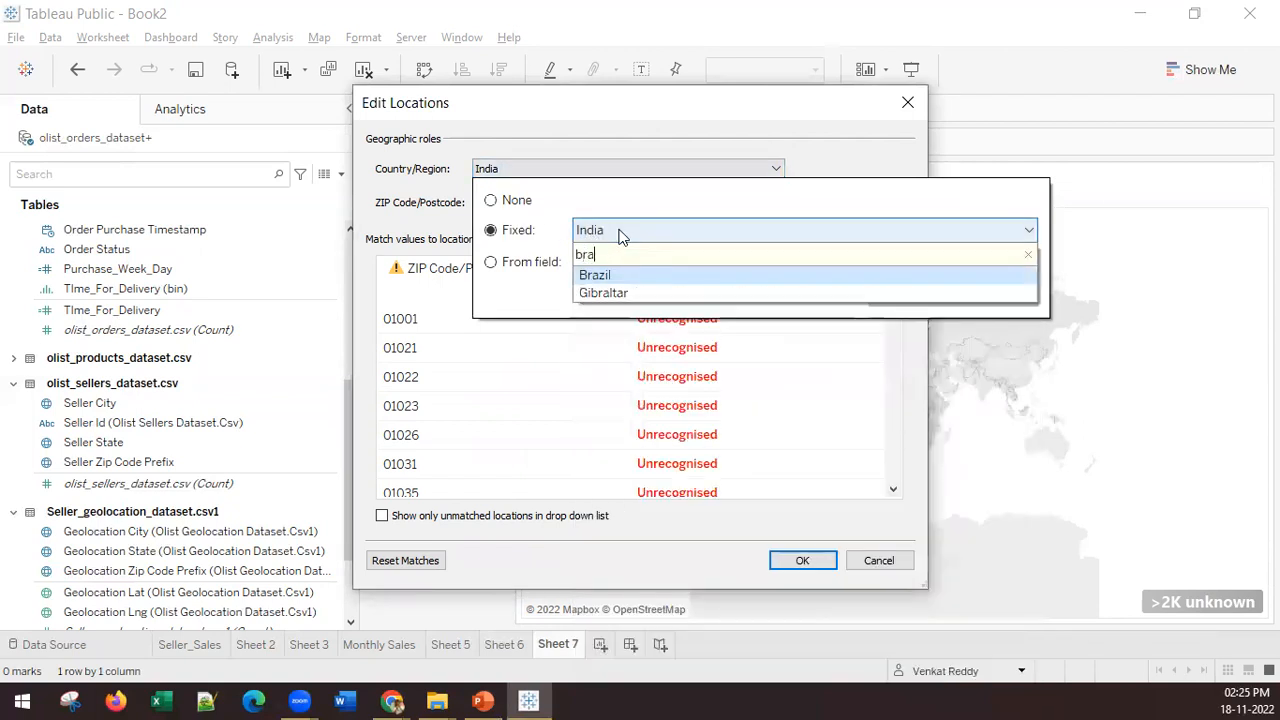
click(596, 276)
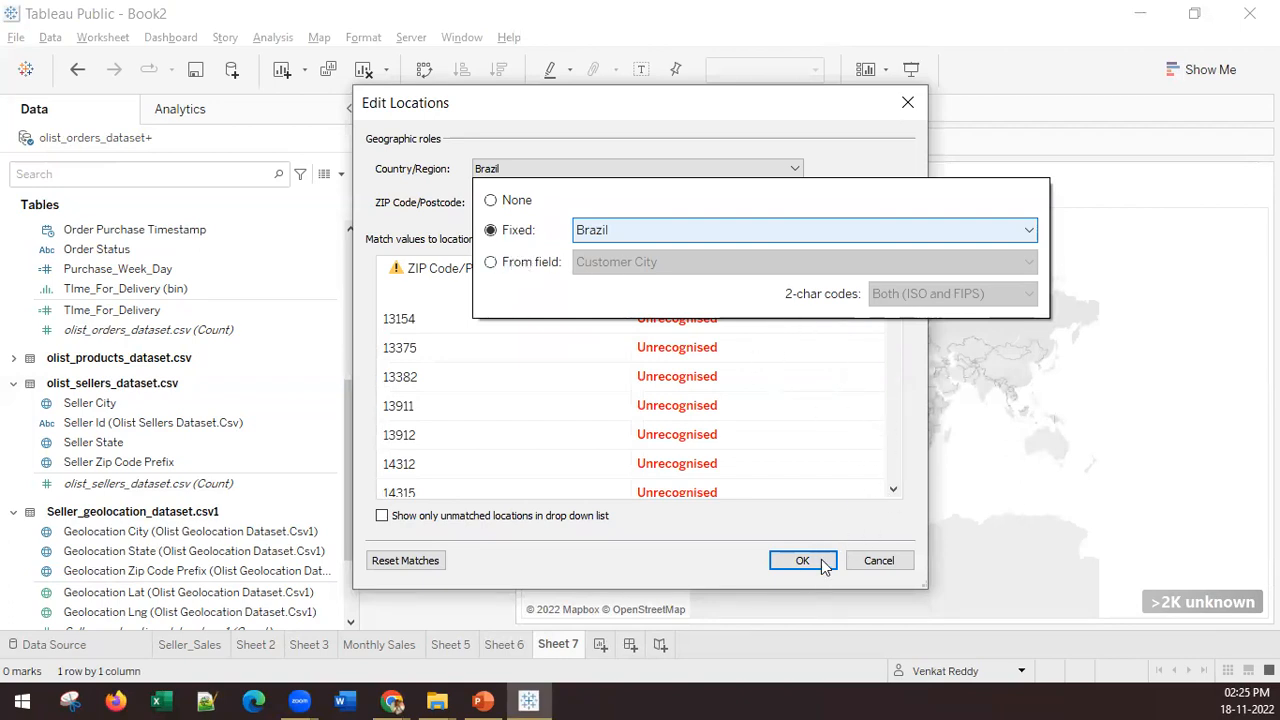
click(872, 162)
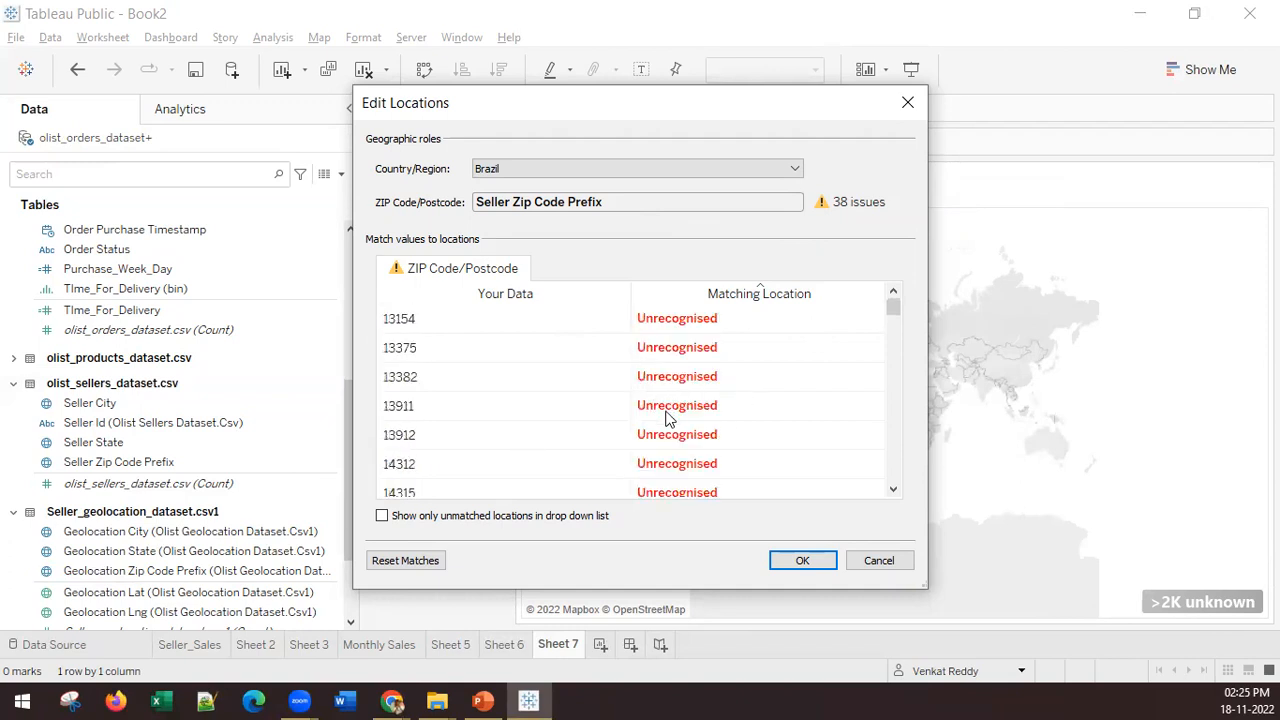
click(782, 561)
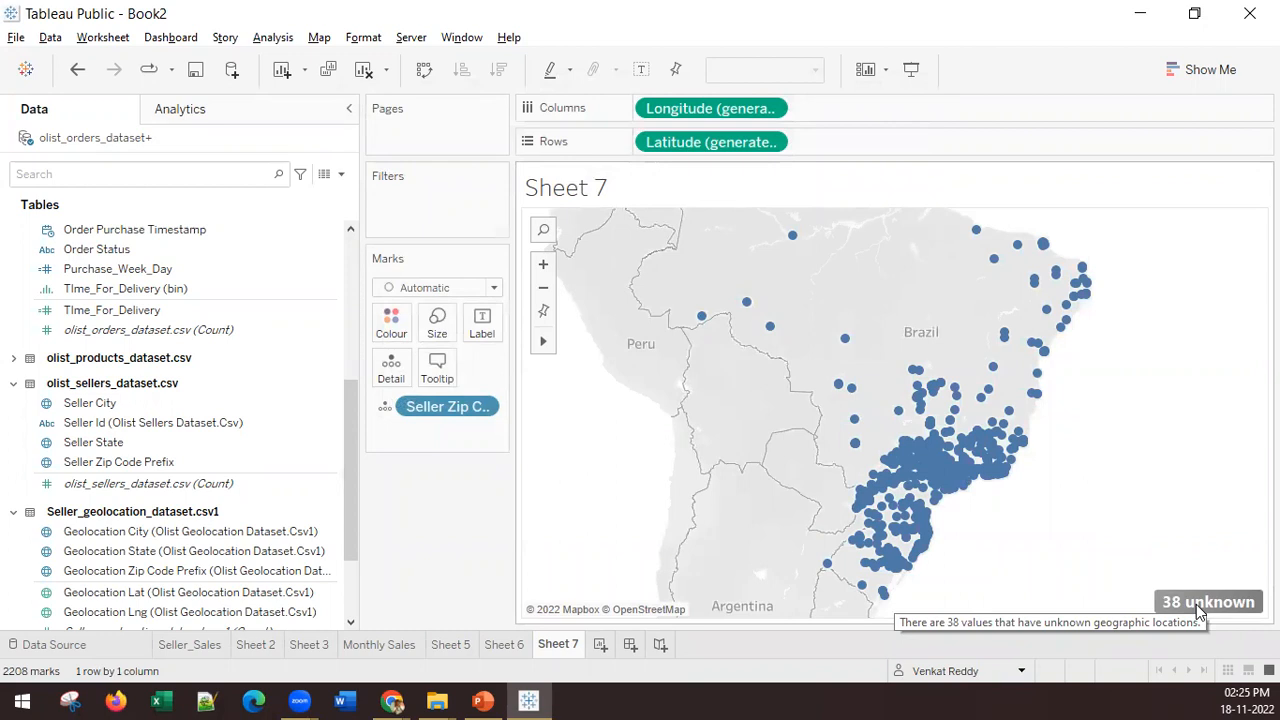
Step: Inspect the remaining unrecognised Seller Zip Code Prefix locations and close the location settings without changes
click(1199, 606)
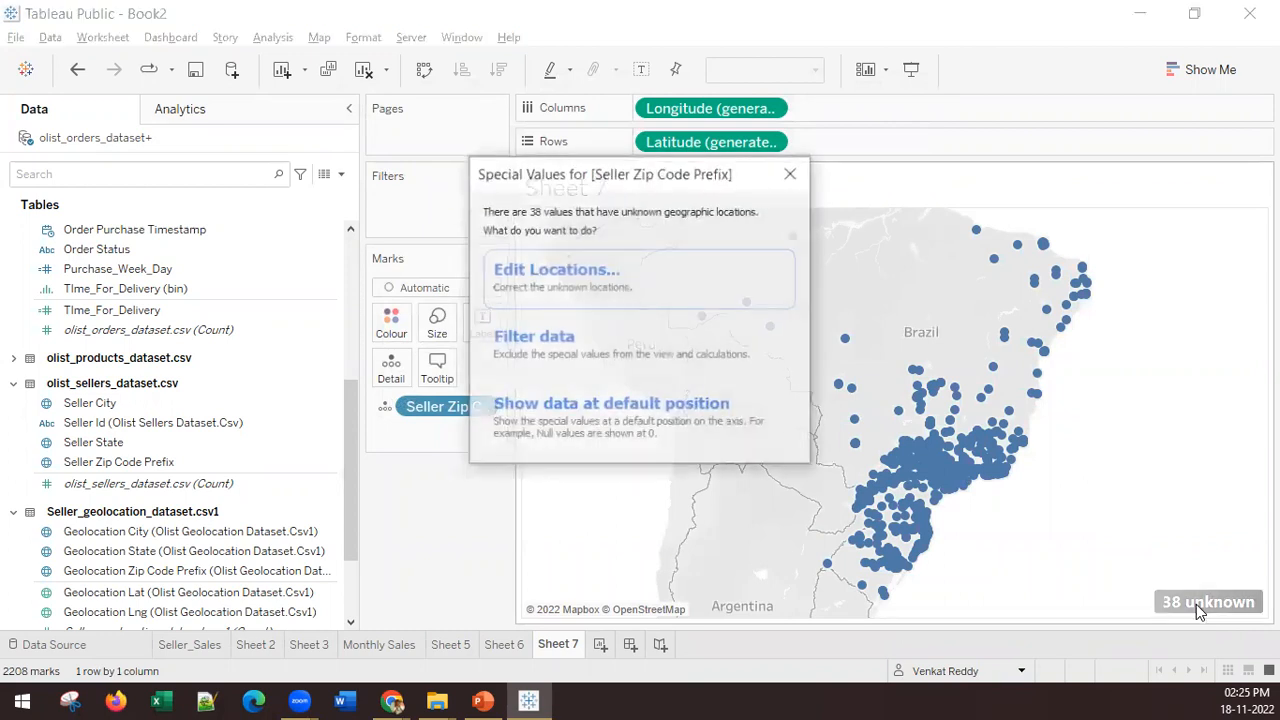
click(669, 285)
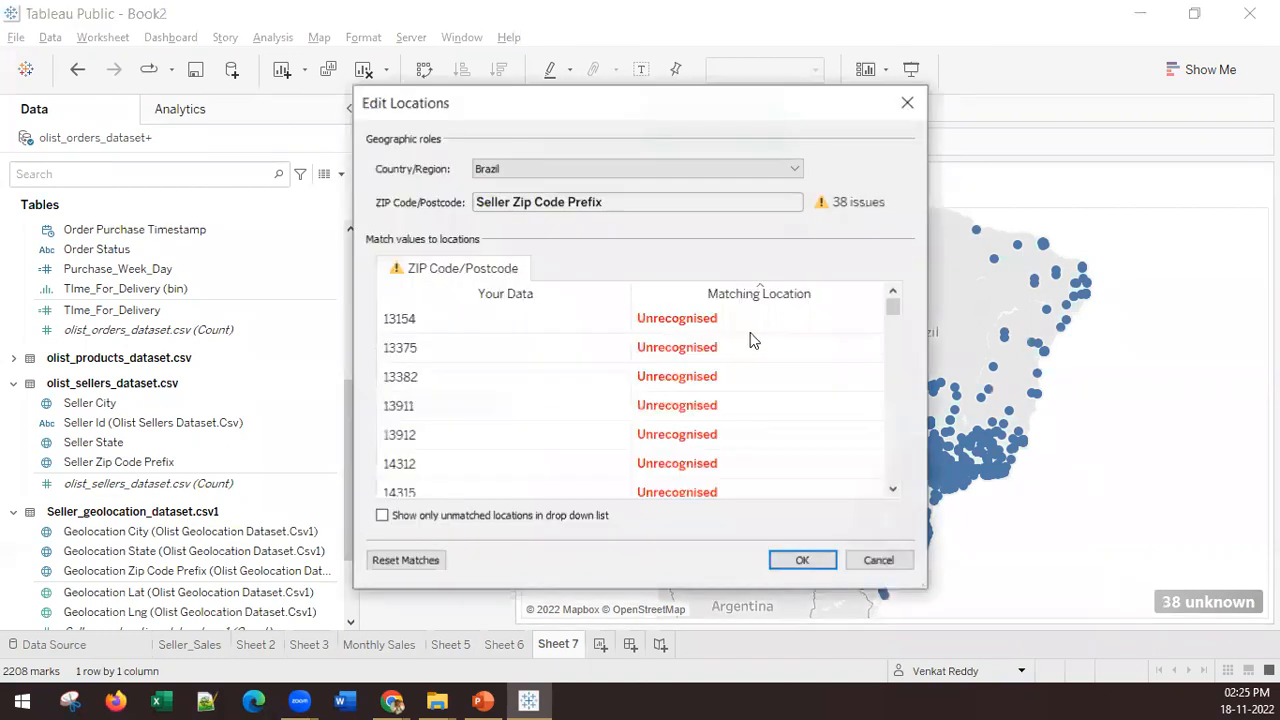
click(908, 103)
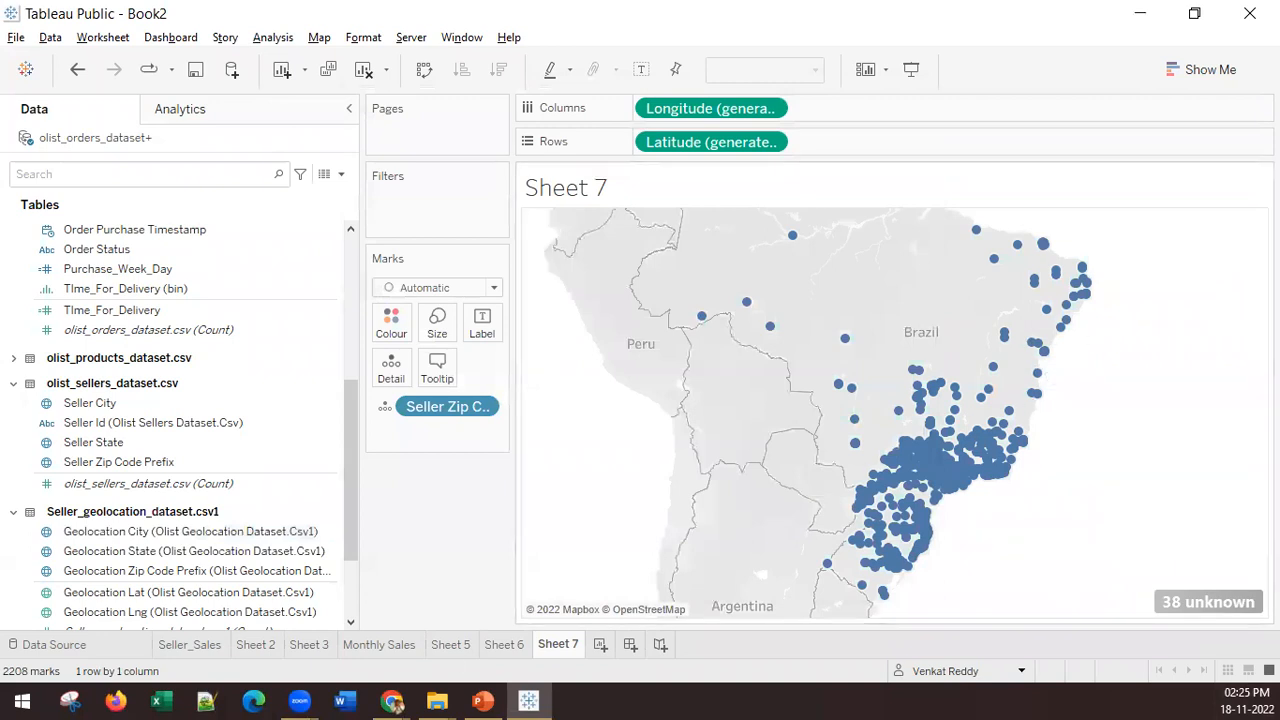
key(alt+Tab)
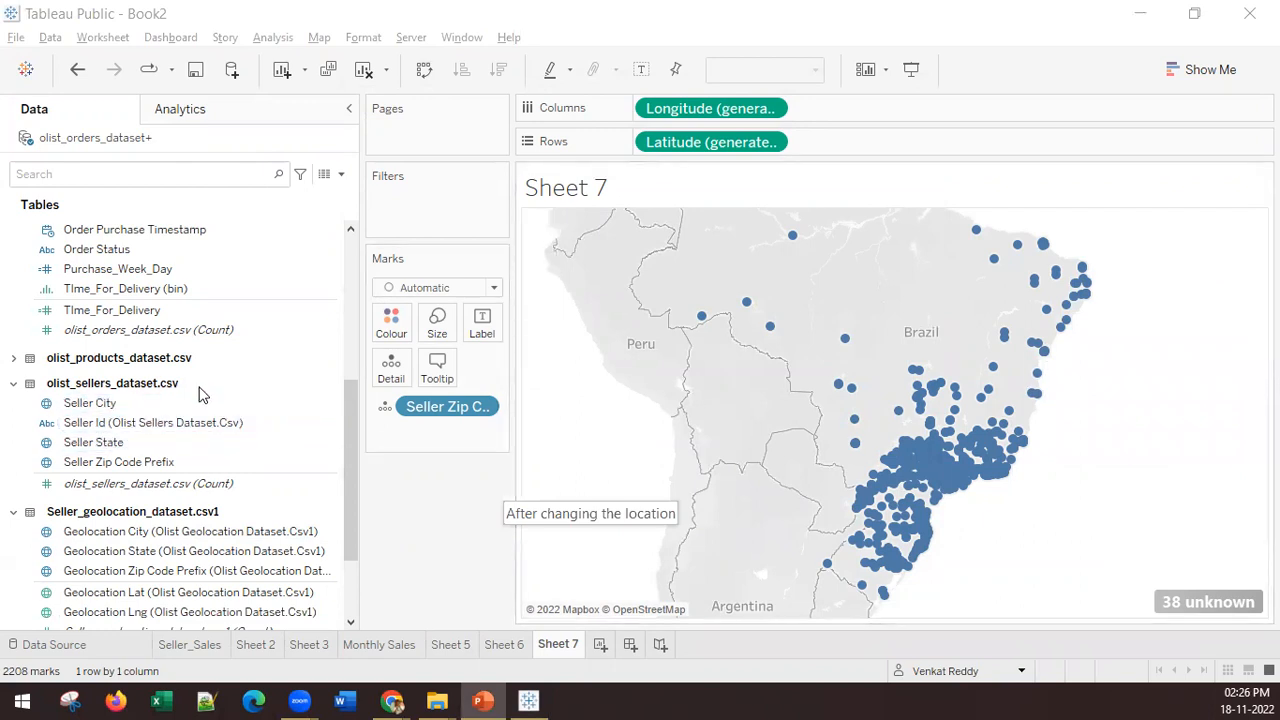
Step: Add Customer Id from olist_customers_dataset.csv to the seller map, cancel the row layout computation, and move the field to the mark labels
scroll(260, 391, up, 6)
scroll(260, 392, down, 5)
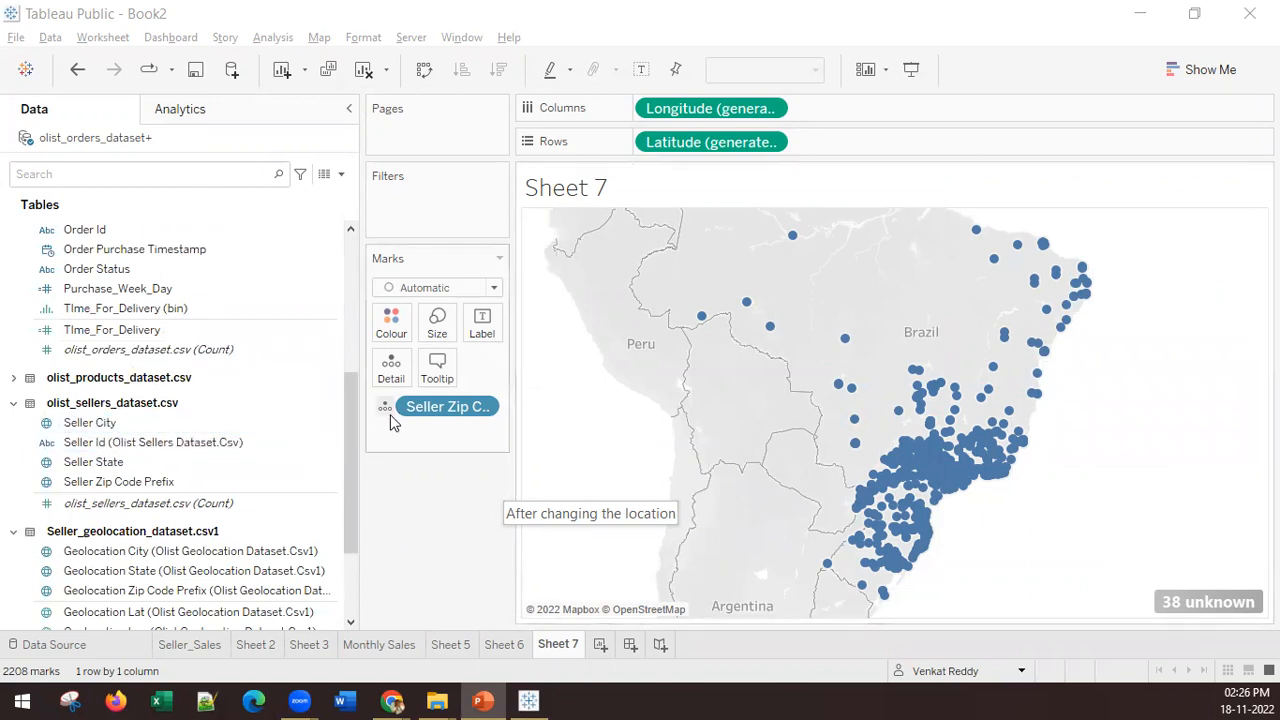
scroll(175, 418, up, 5)
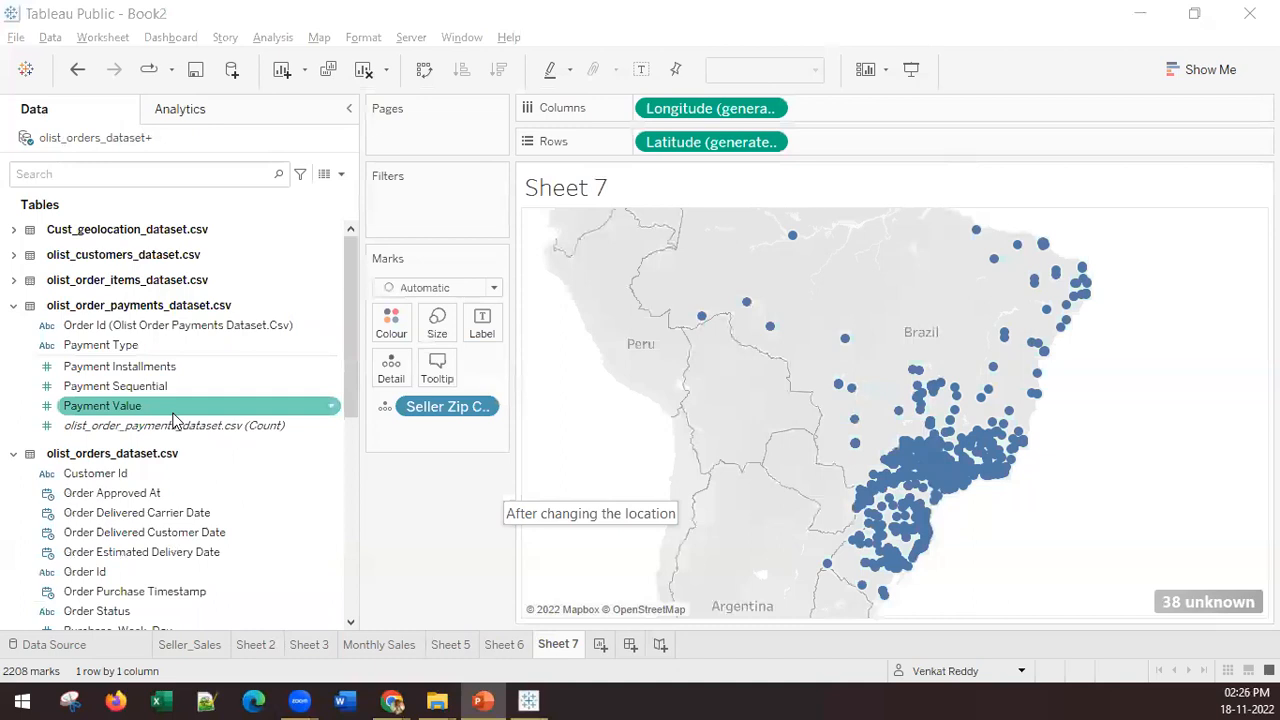
click(14, 256)
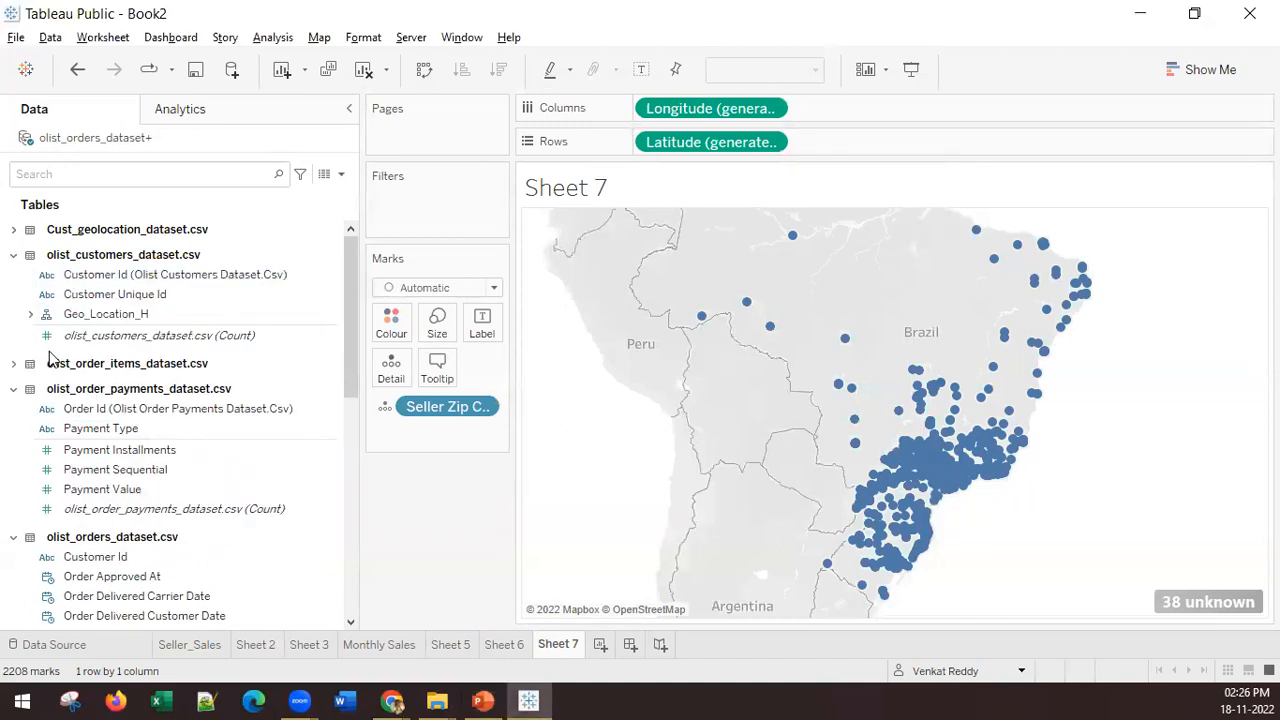
click(97, 281)
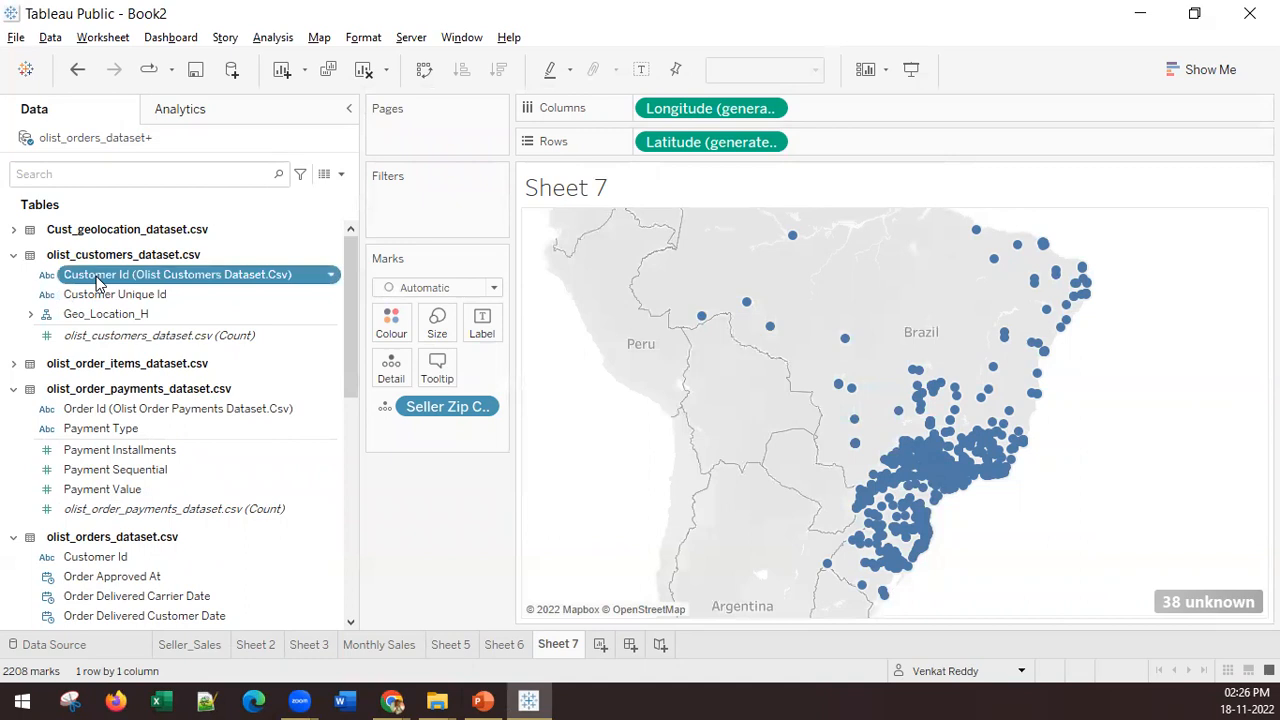
double_click(97, 281)
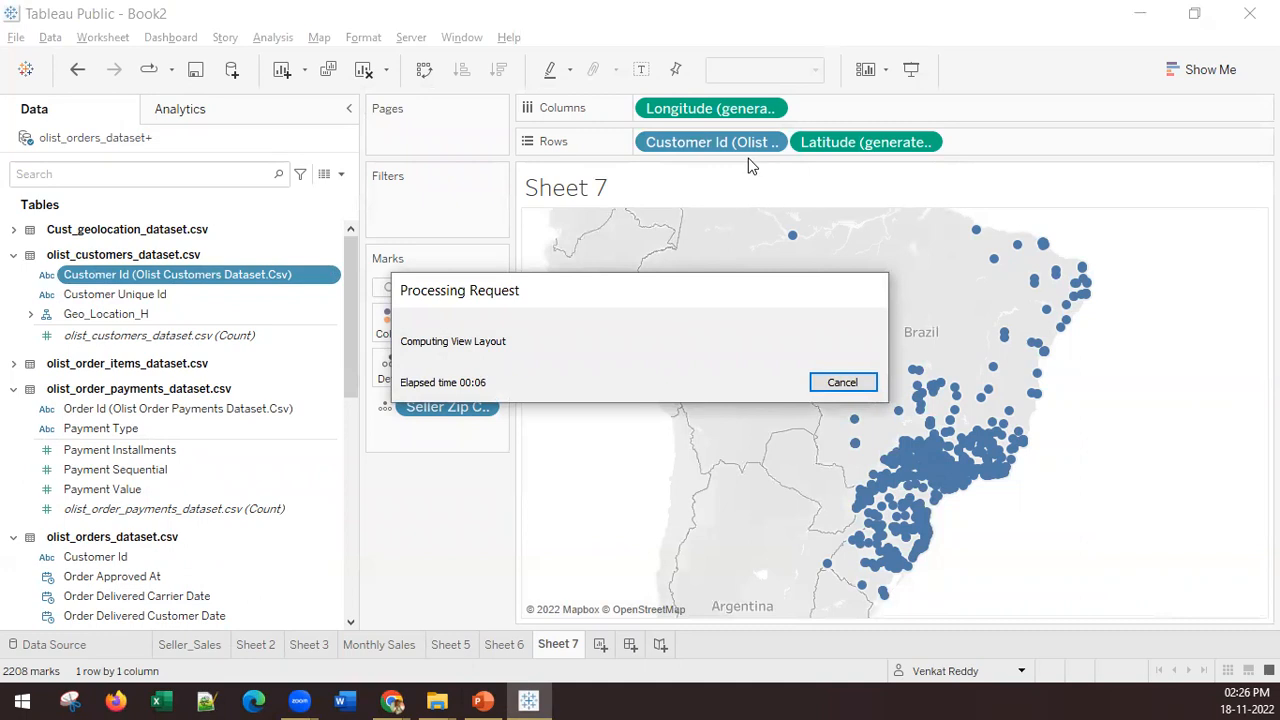
click(840, 386)
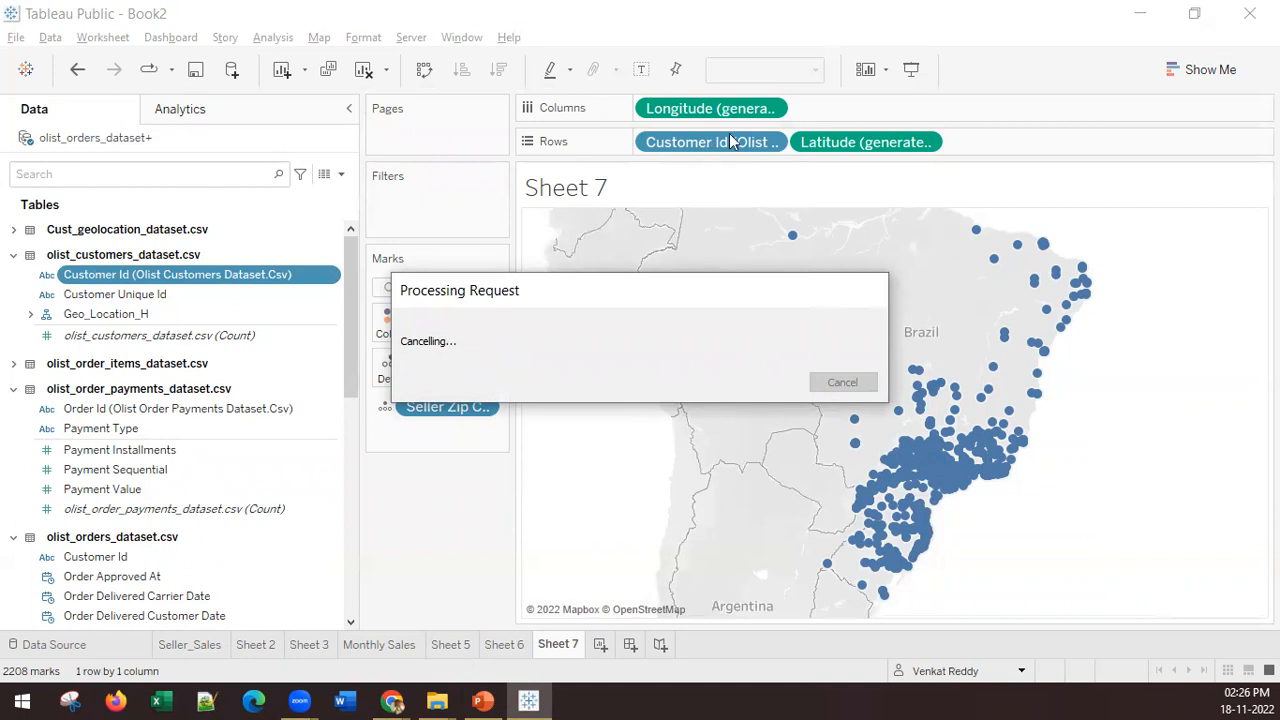
drag(697, 148, 478, 331)
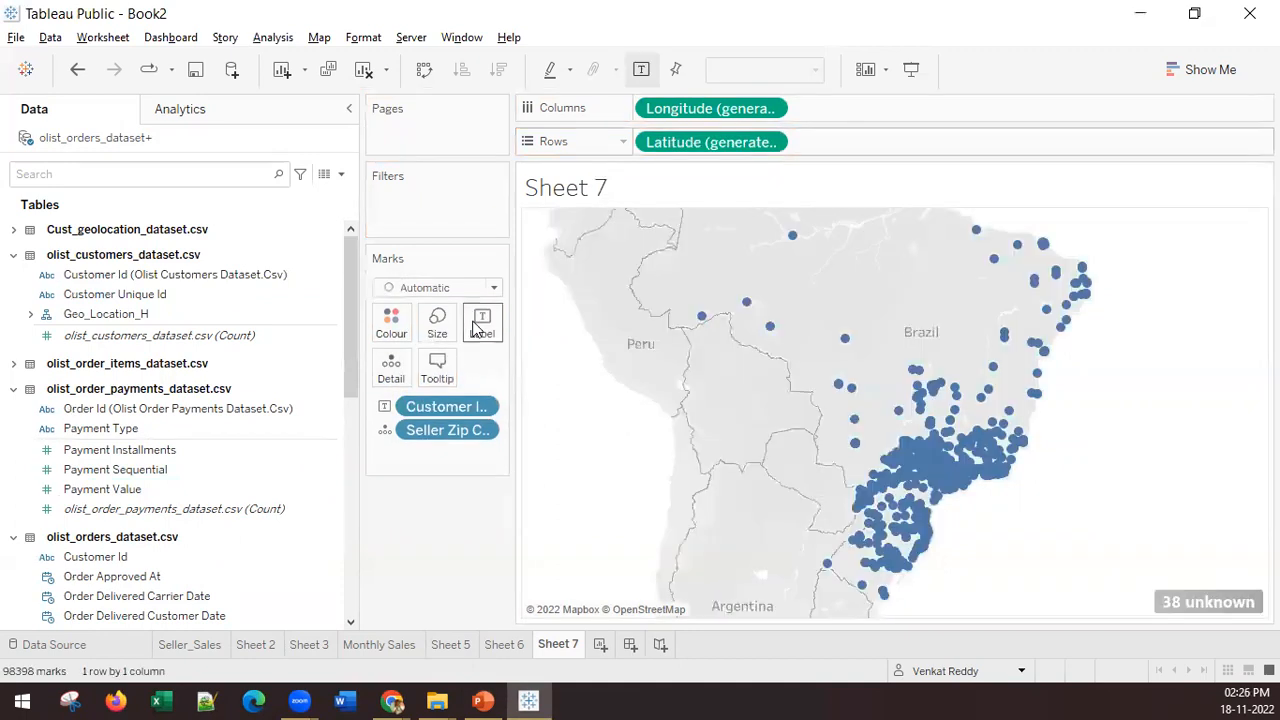
Step: Change the Customer Id label on the seller map into a Count measure
click(482, 429)
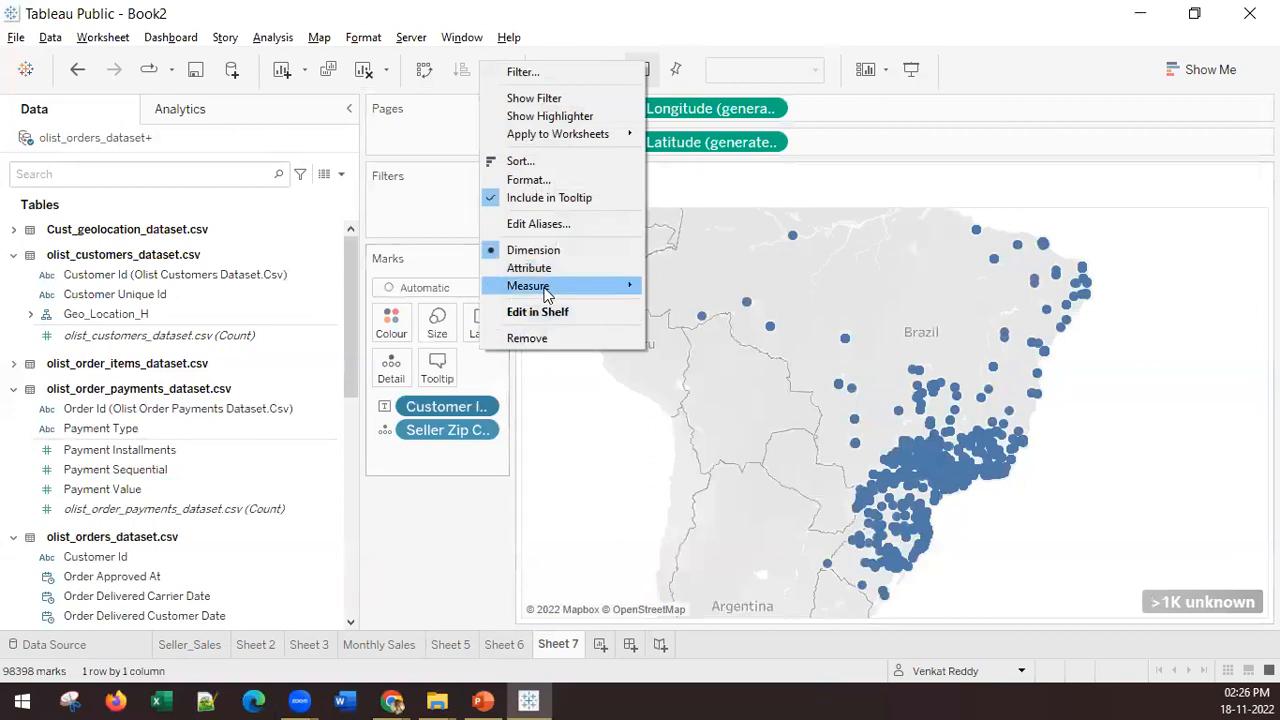
mouse_move(545, 286)
click(707, 321)
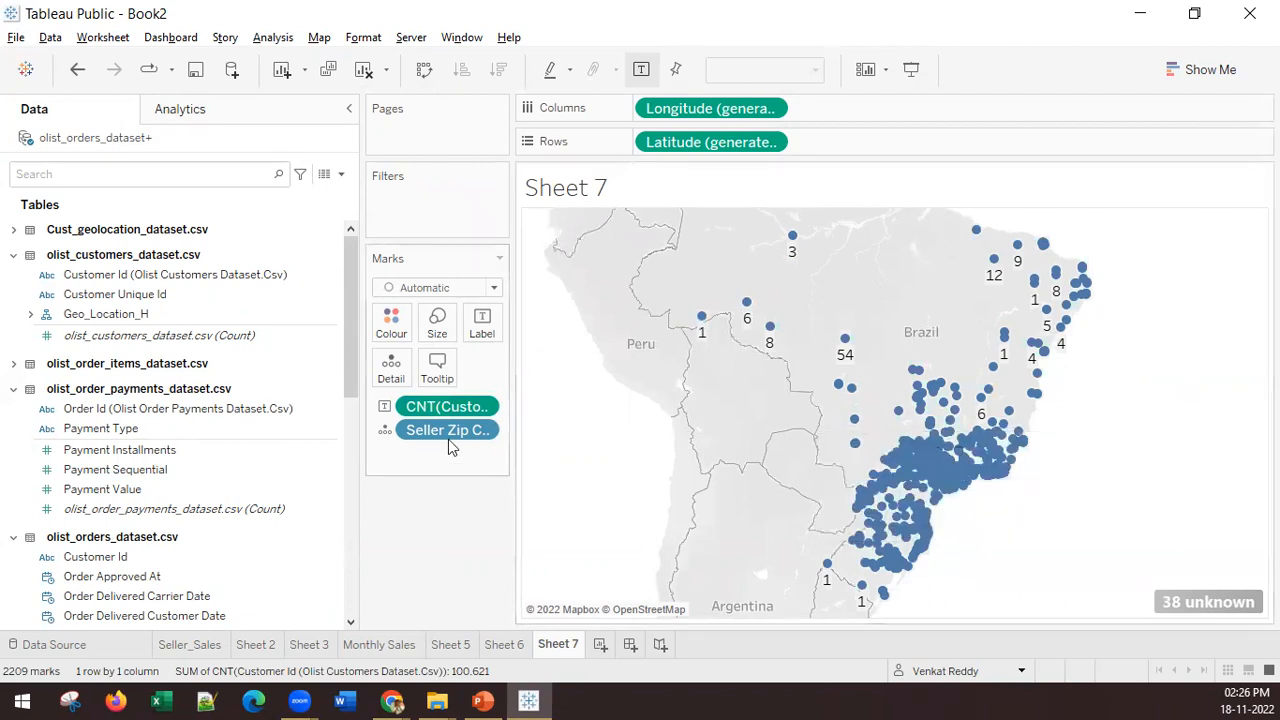
Step: Copy the Customer Id count to the marks' Colour and Size, and remove it from the map labels
drag(434, 408, 389, 326)
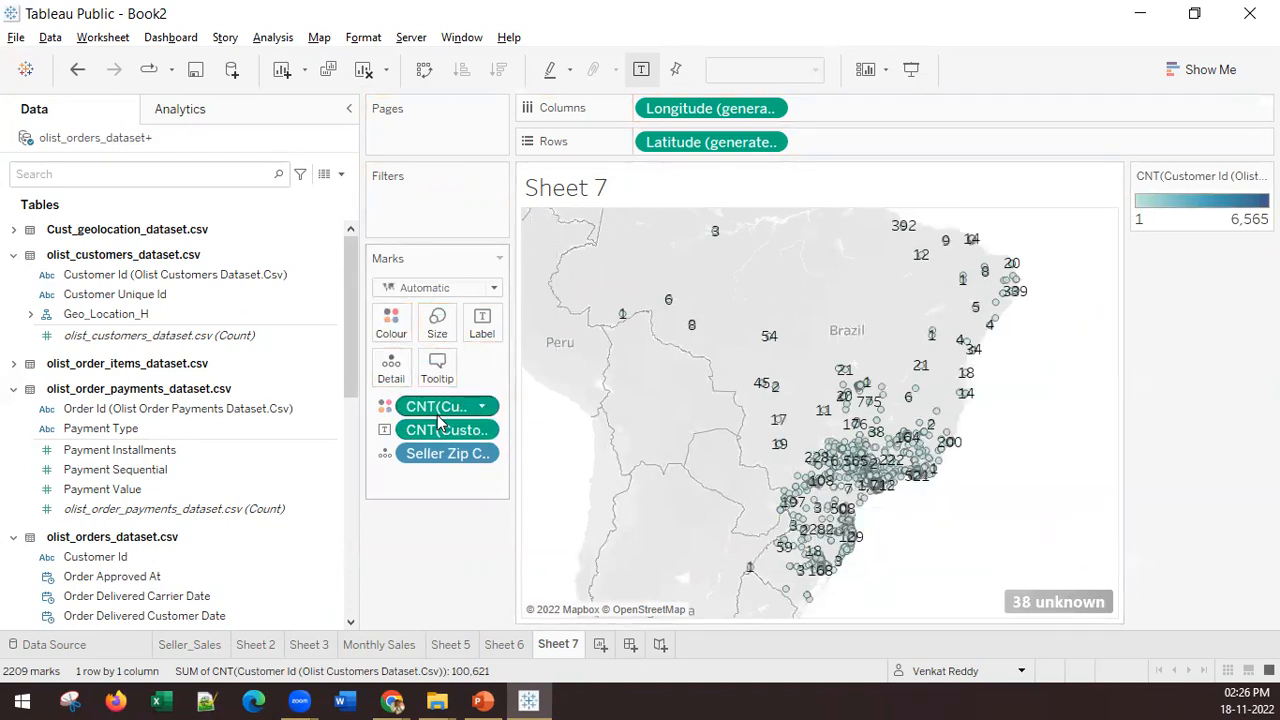
drag(439, 414, 437, 333)
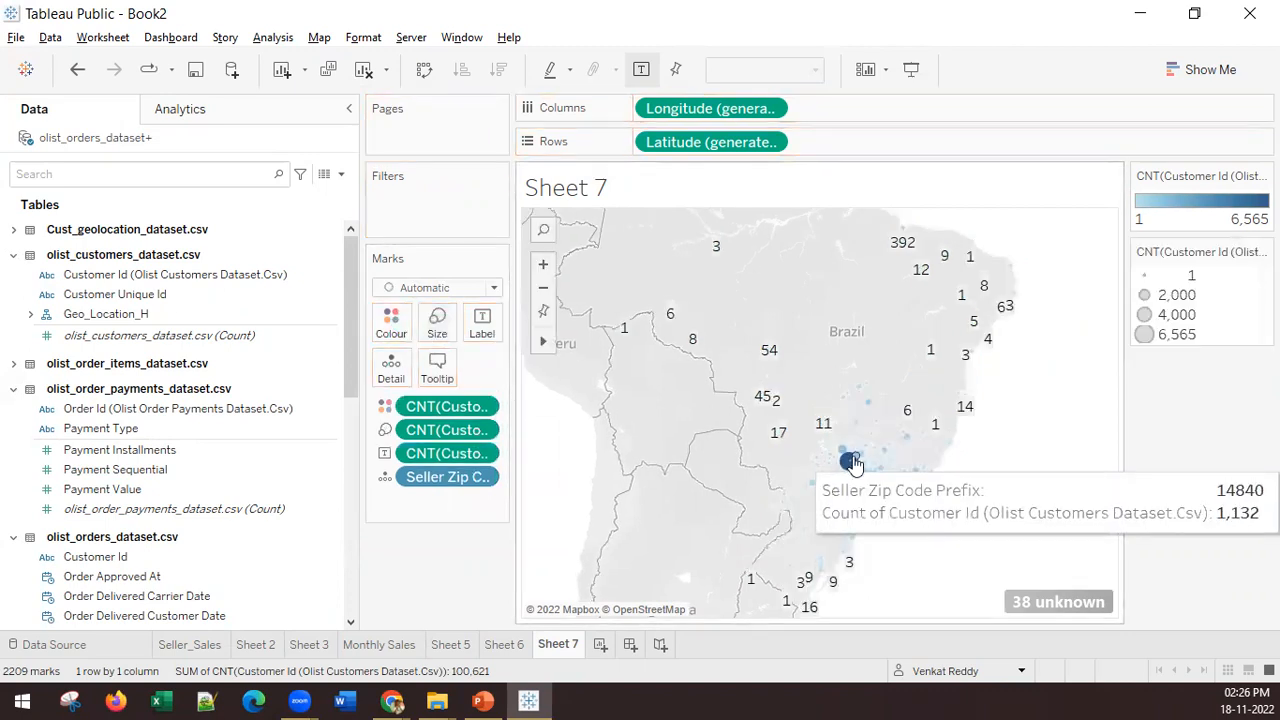
drag(447, 454, 425, 555)
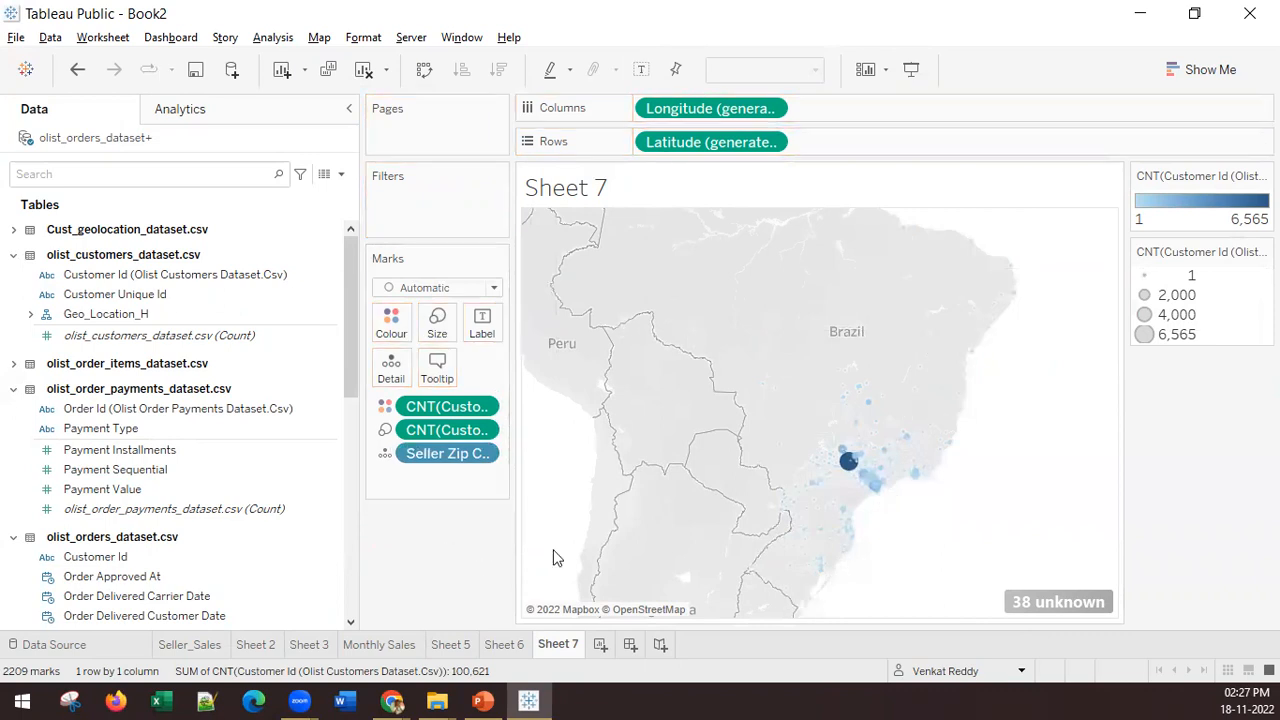
Step: Apply the Red-Green-Gold Diverging palette to the map's Customer Id count colours
click(391, 326)
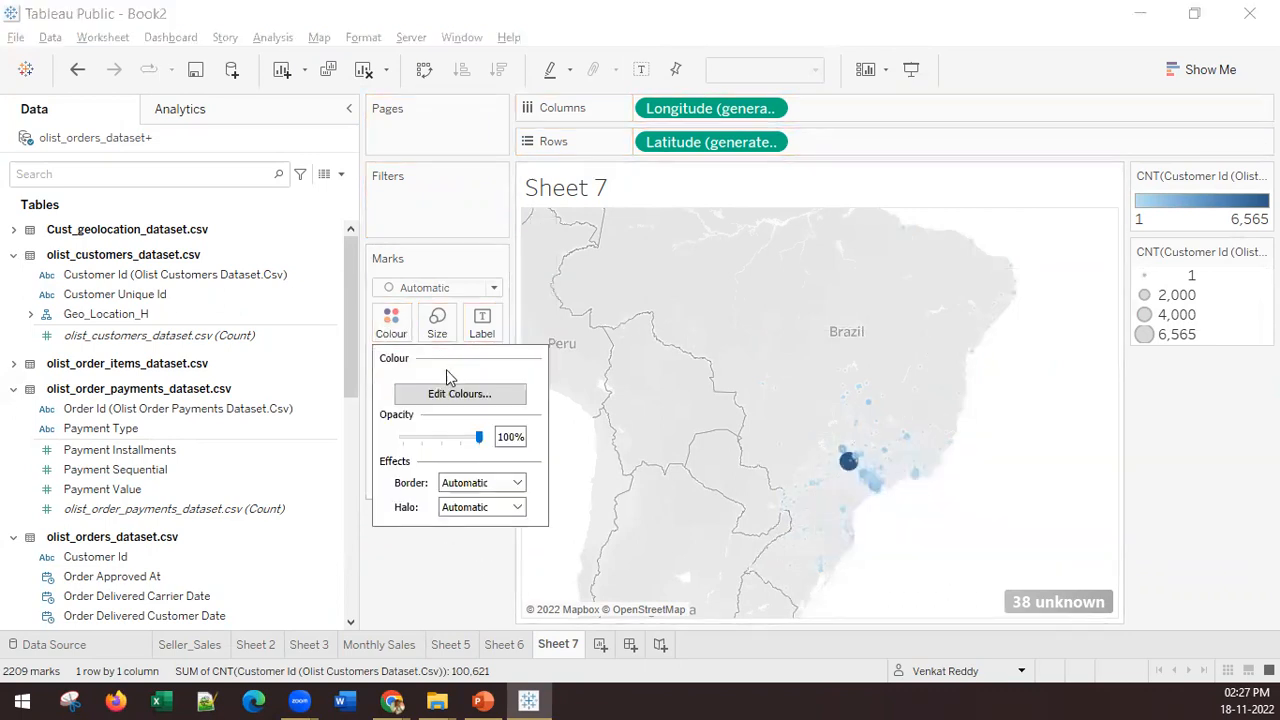
click(447, 397)
click(684, 268)
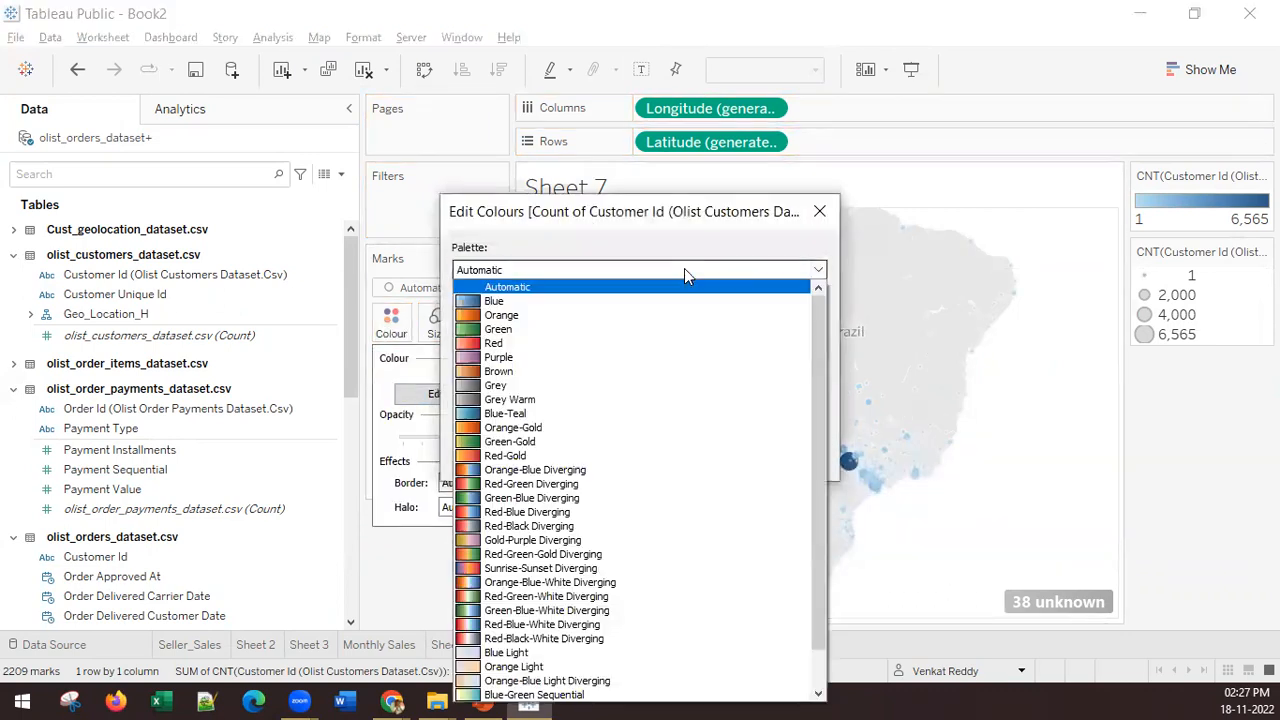
click(560, 554)
click(788, 458)
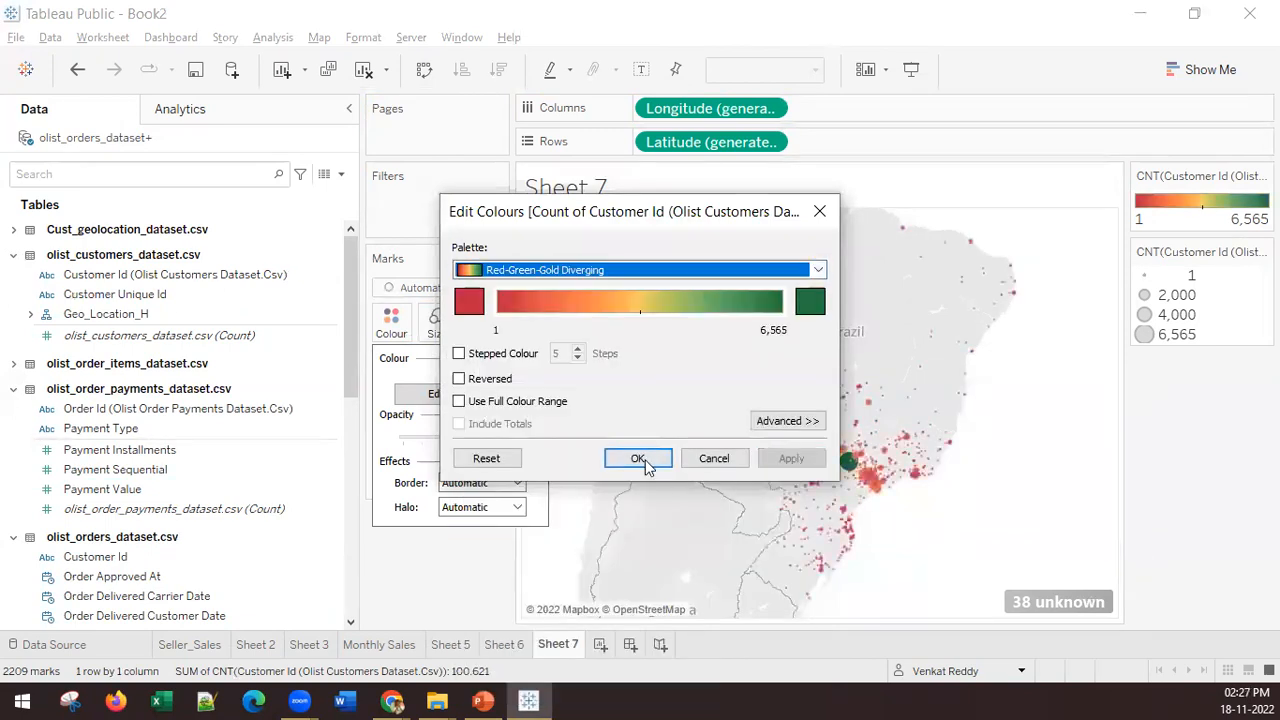
click(640, 461)
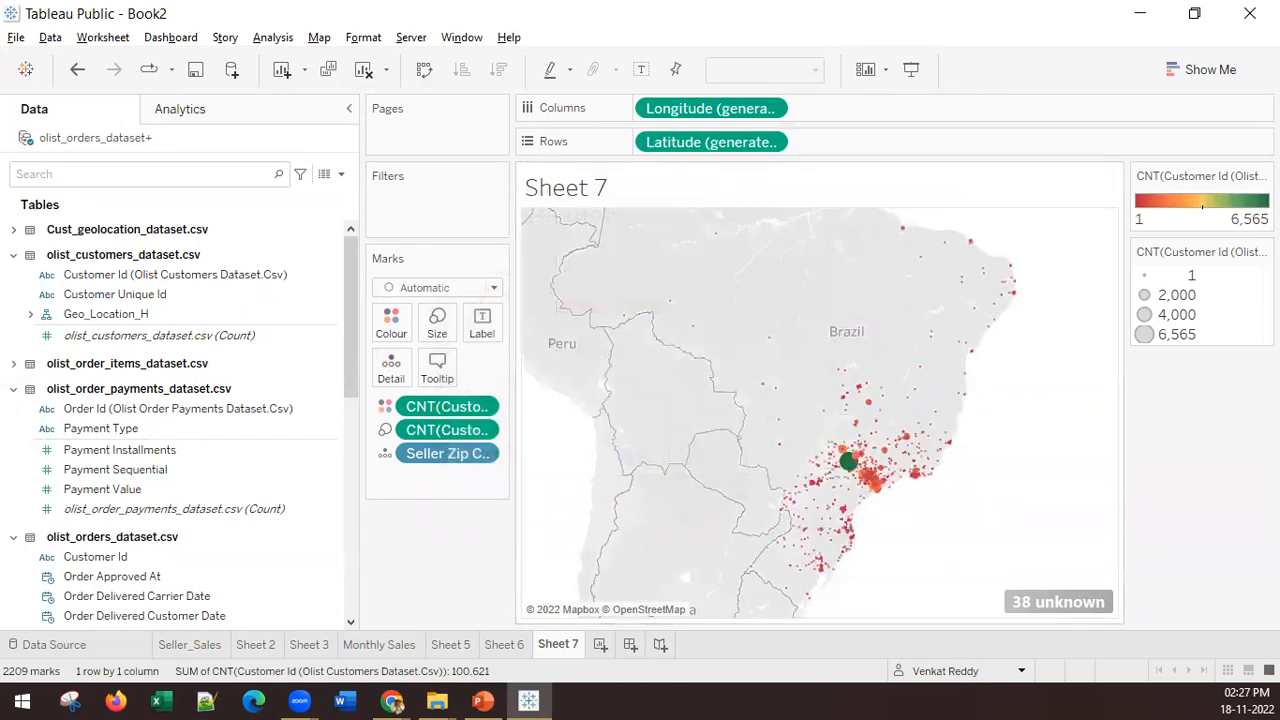
Step: Switch to the PowerPoint slideshow and display the LAB2 slide on dates and geo location
click(483, 700)
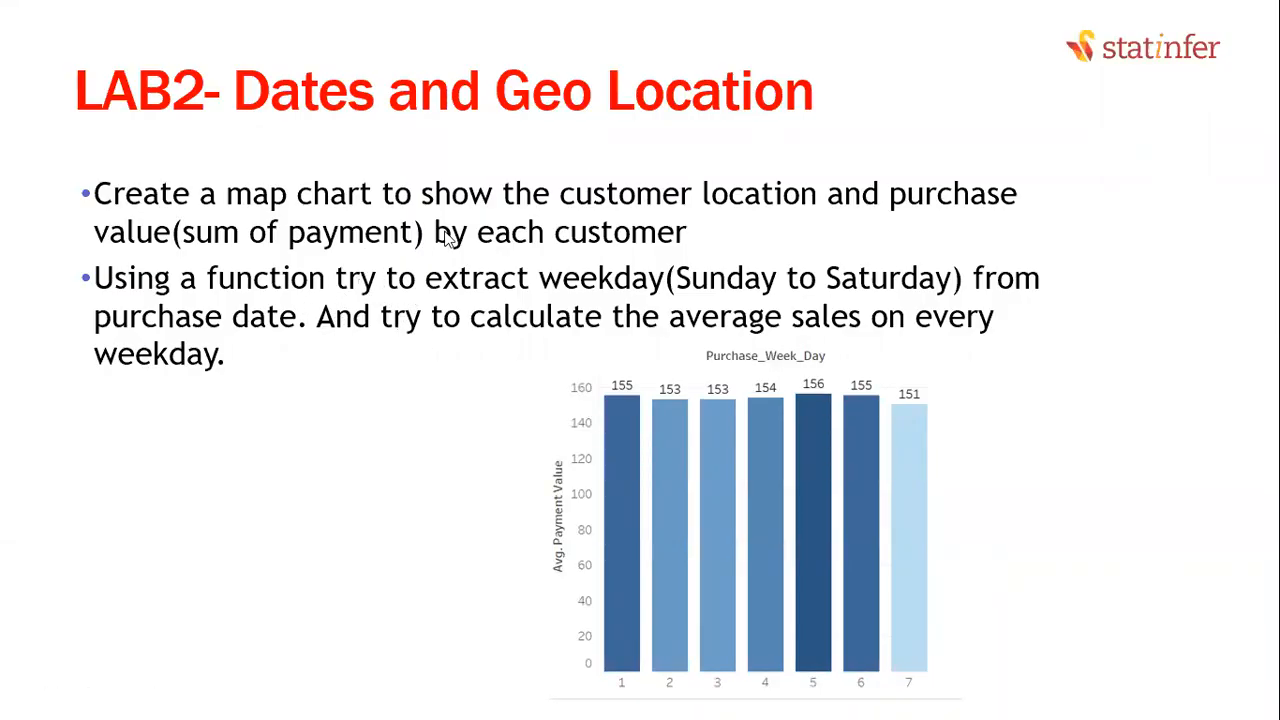
click(611, 200)
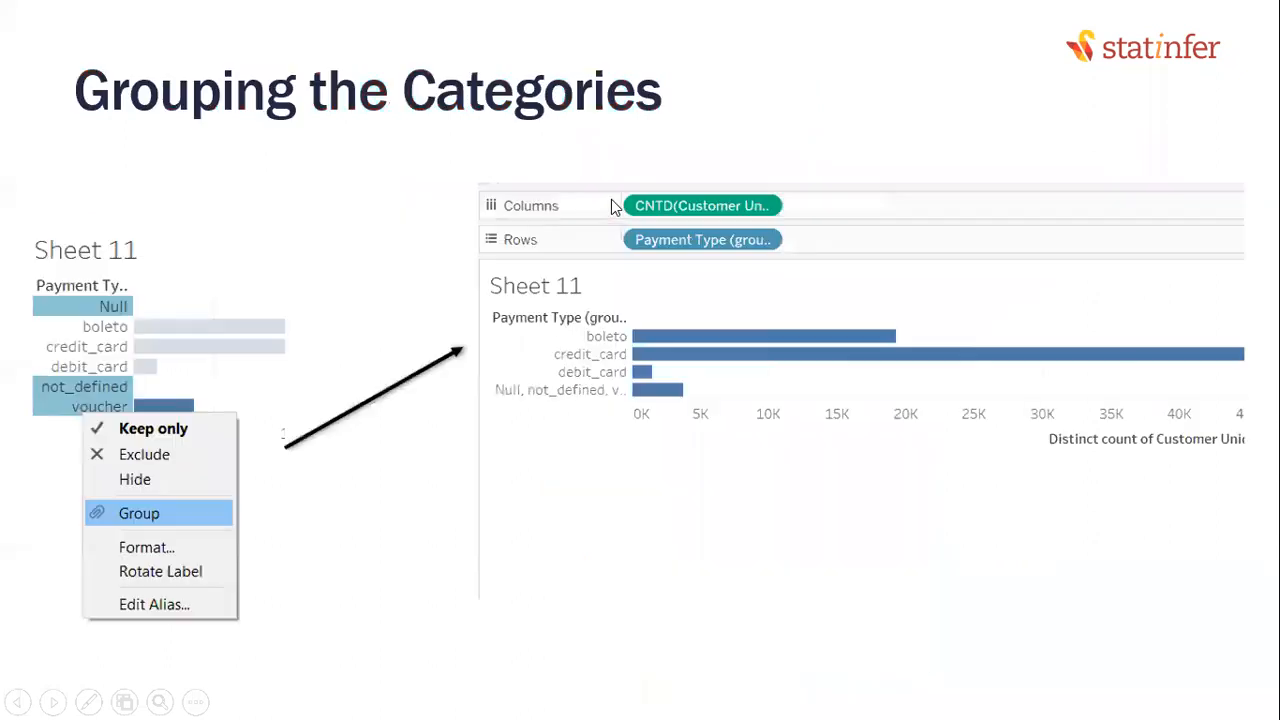
click(615, 203)
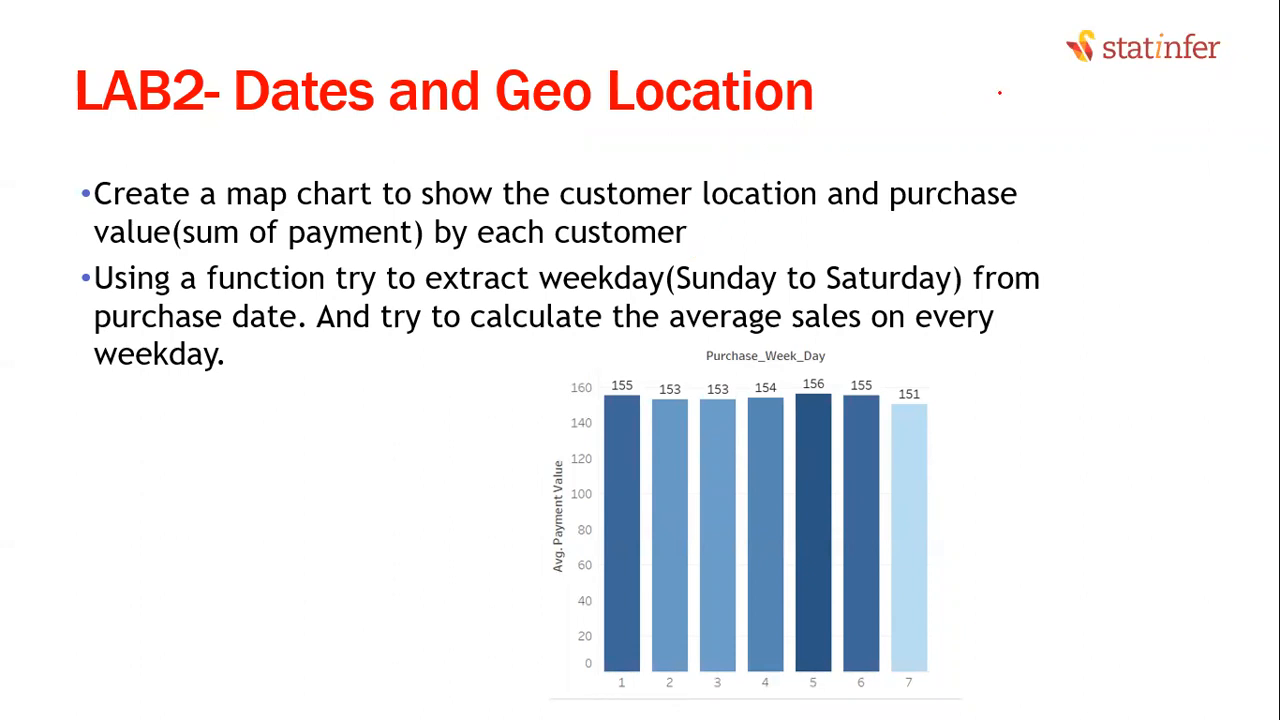
Step: Sketch a rough map outline with scattered location circles in pen on the LAB2 slide, and erase the outline
drag(973, 120, 1056, 264)
mouse_move(978, 62)
mouse_down()
mouse_move(1066, 58)
mouse_move(1160, 222)
mouse_move(1078, 401)
mouse_up()
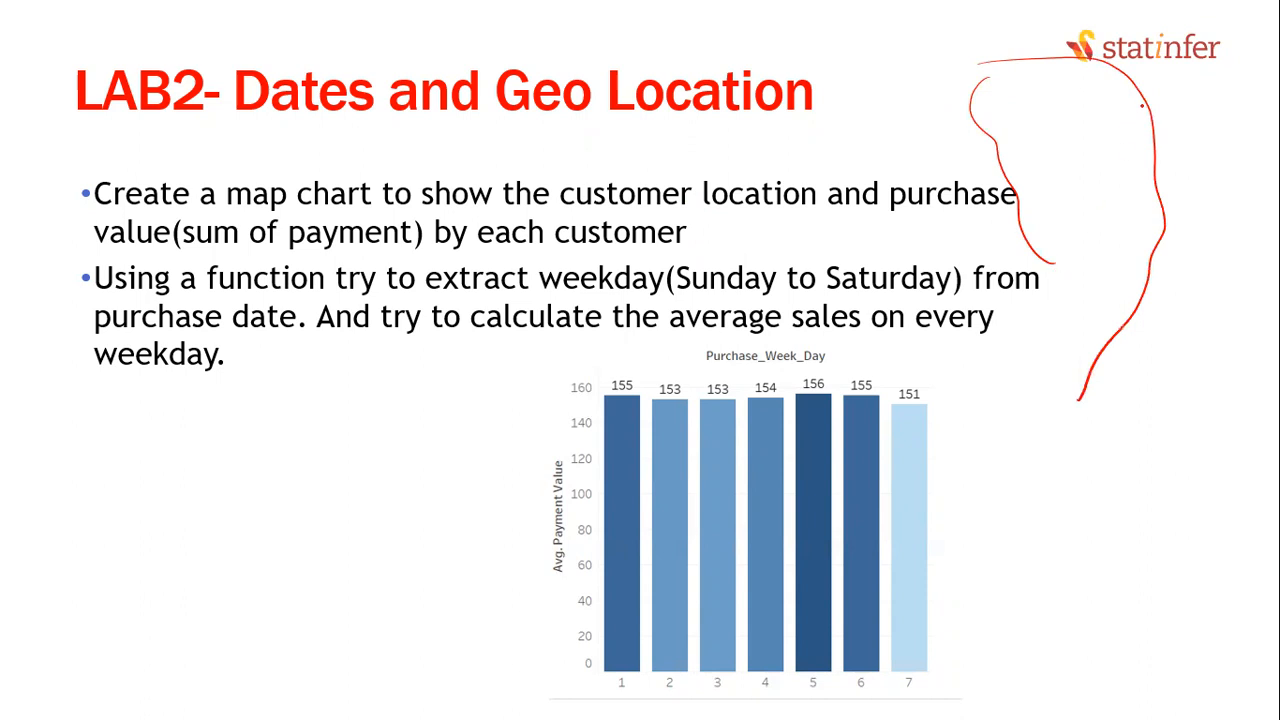
drag(1148, 135, 1140, 141)
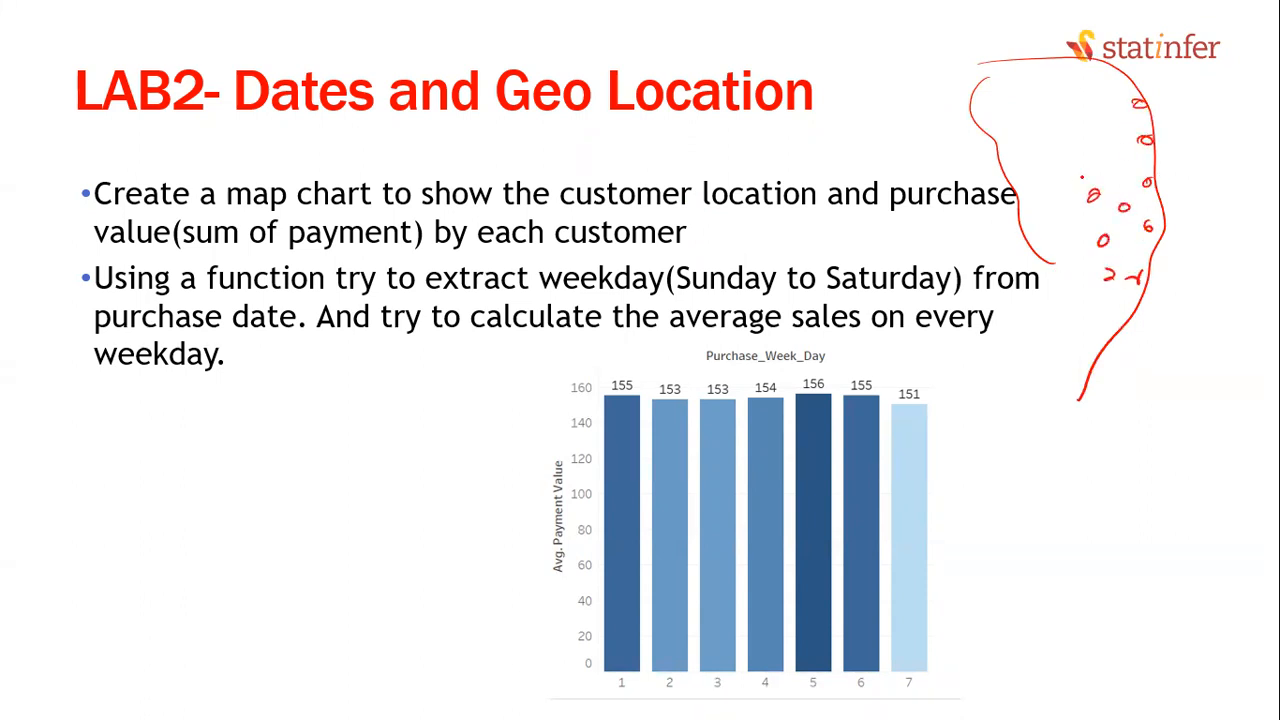
drag(1120, 155, 1147, 163)
drag(1108, 126, 1106, 127)
key(ctrl+e)
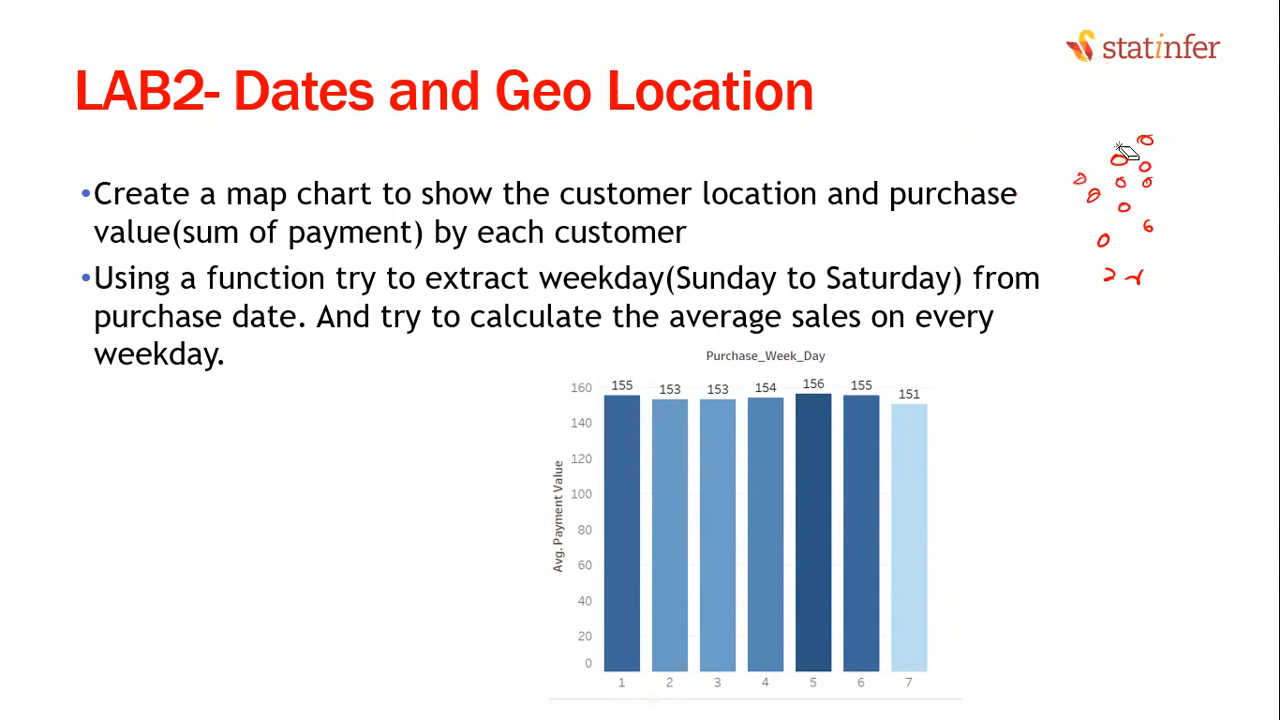